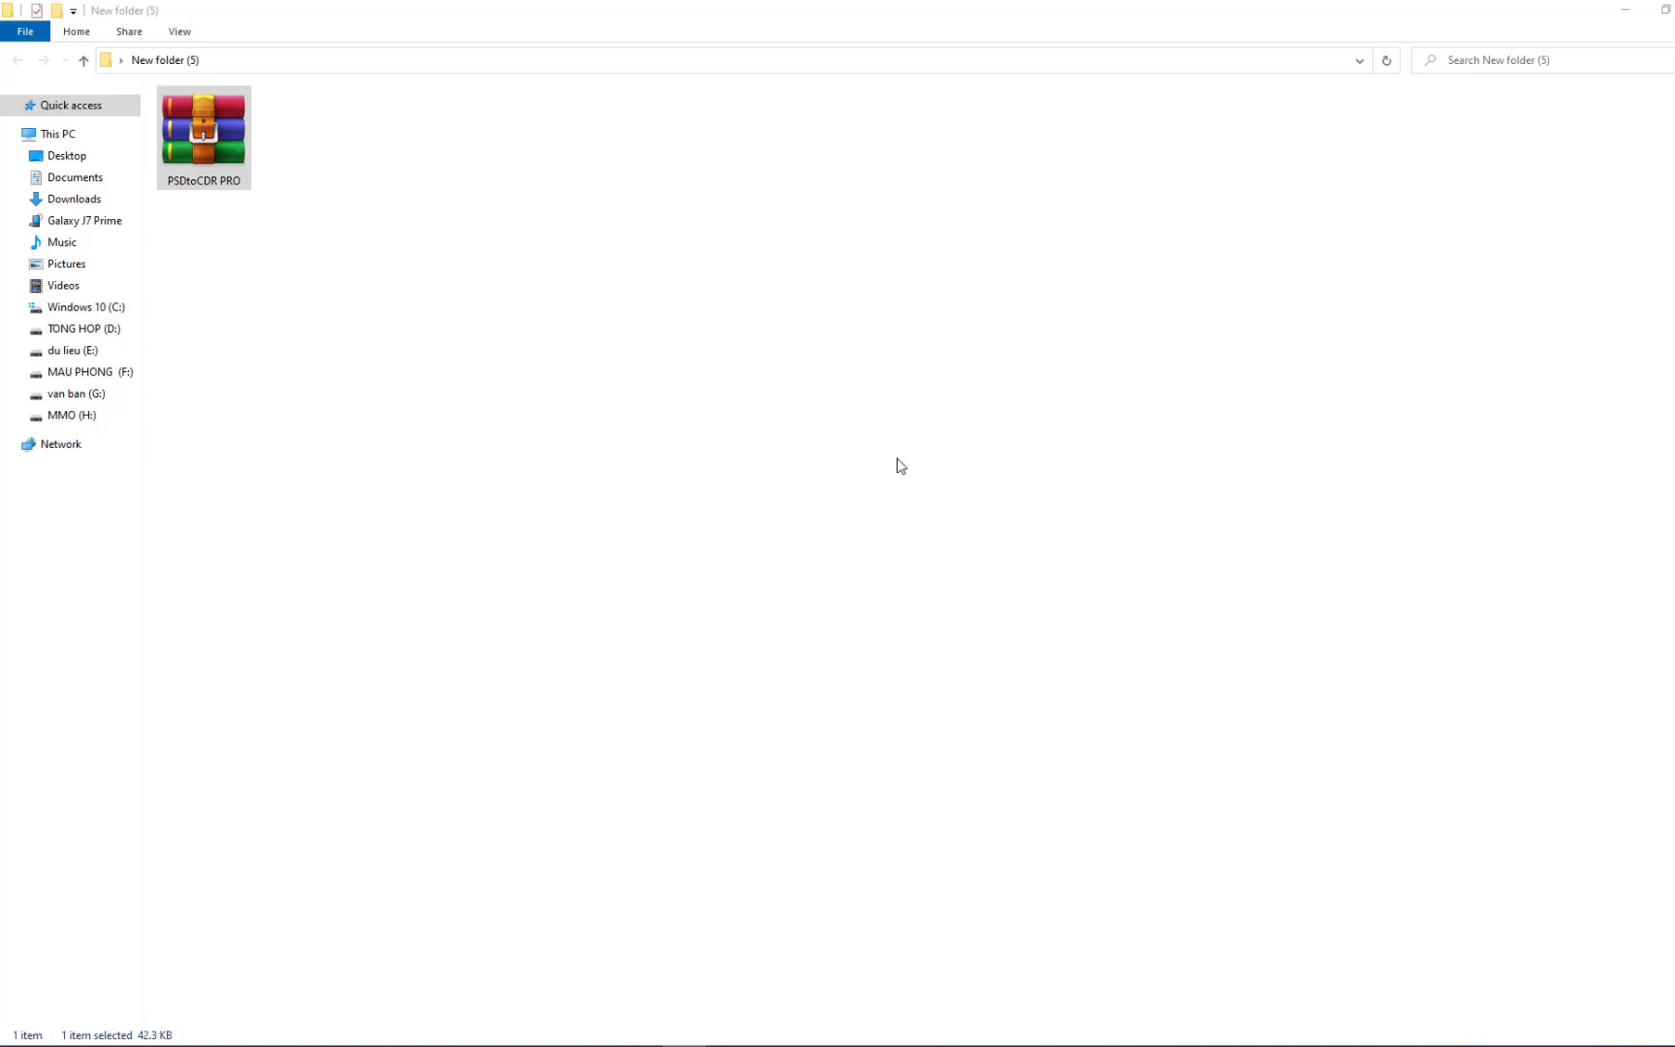
# Extract the PSDtoCDR PRO archive into the current folder
pyautogui.rightClick(632, 339)
pyautogui.click(572, 357)
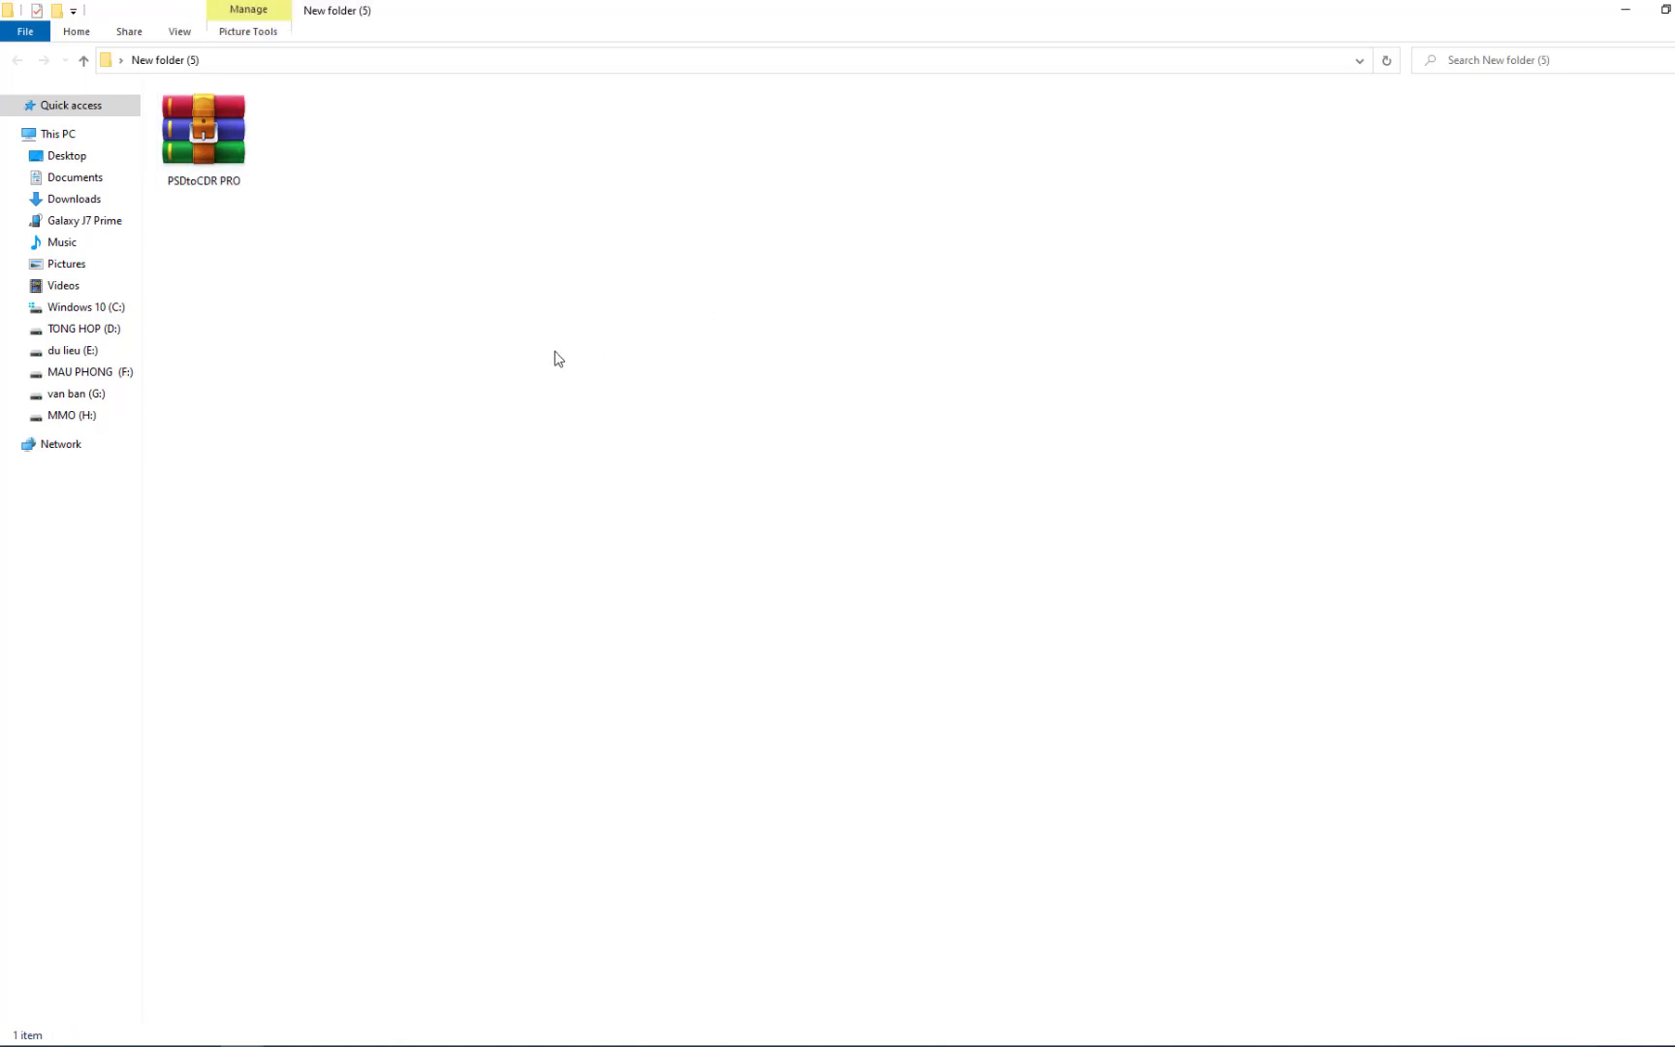
pyautogui.click(247, 181)
pyautogui.rightClick(248, 180)
pyautogui.click(281, 246)
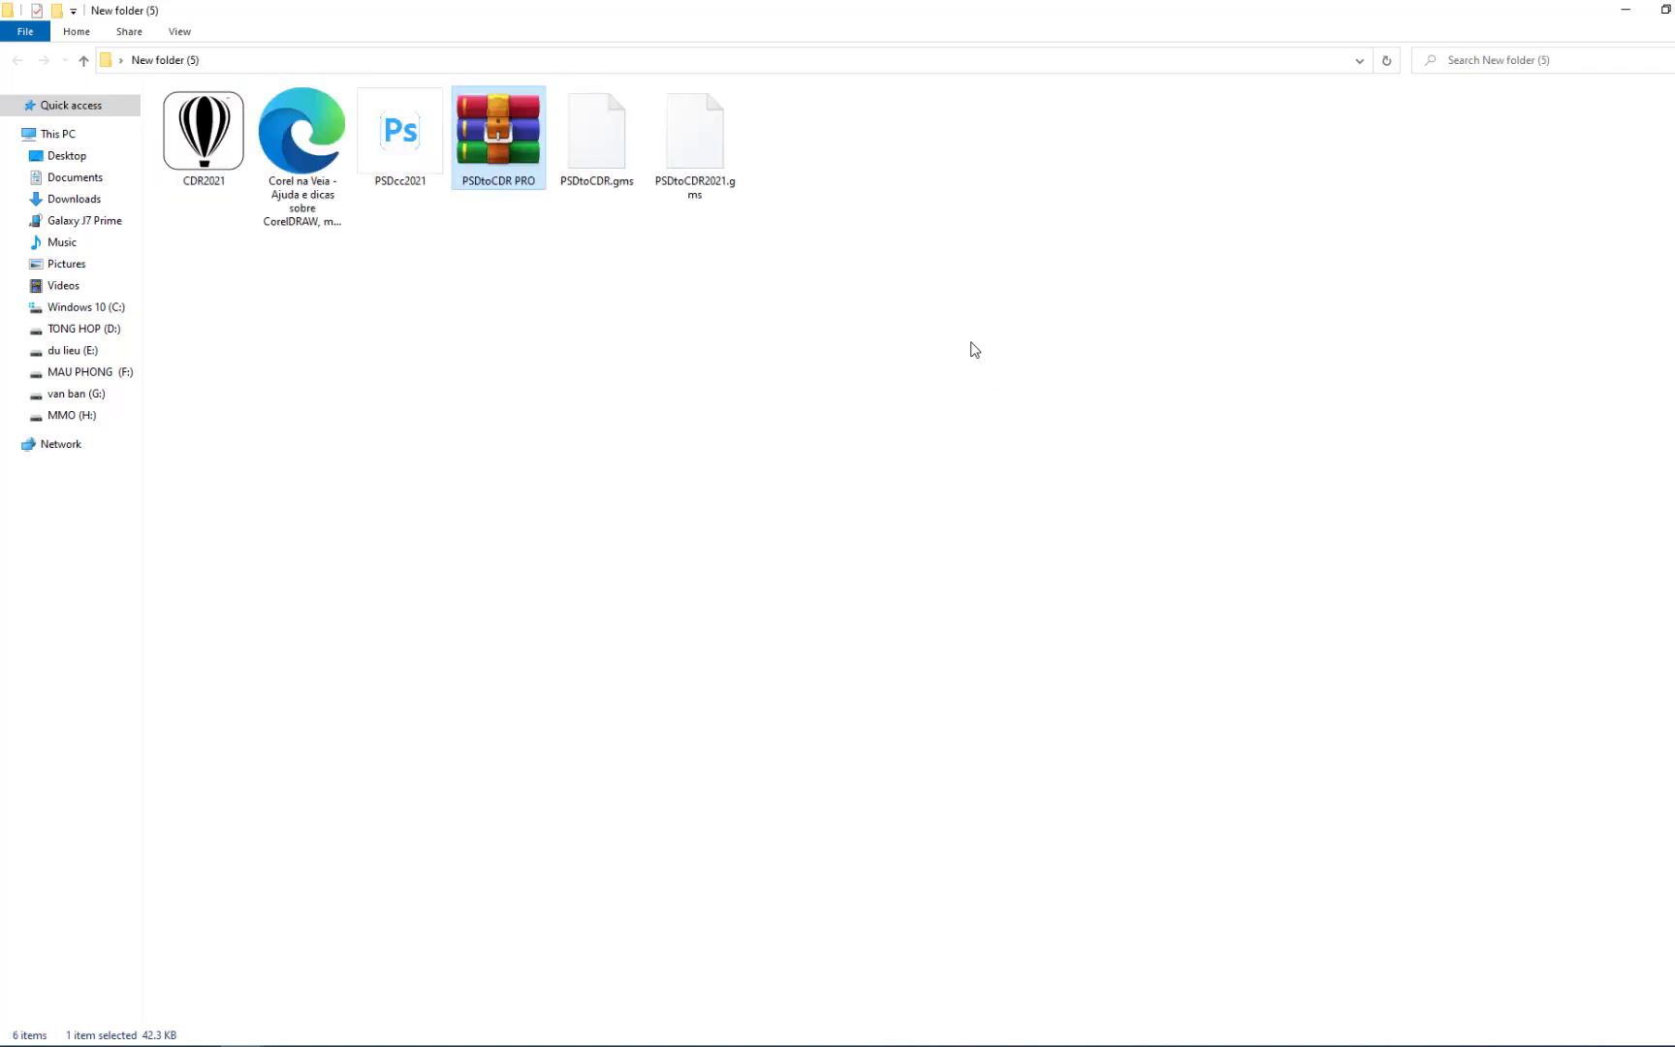
# Select the two .gms macro files plus the CDR2021 and PSDcc2021 icons
pyautogui.click(630, 175)
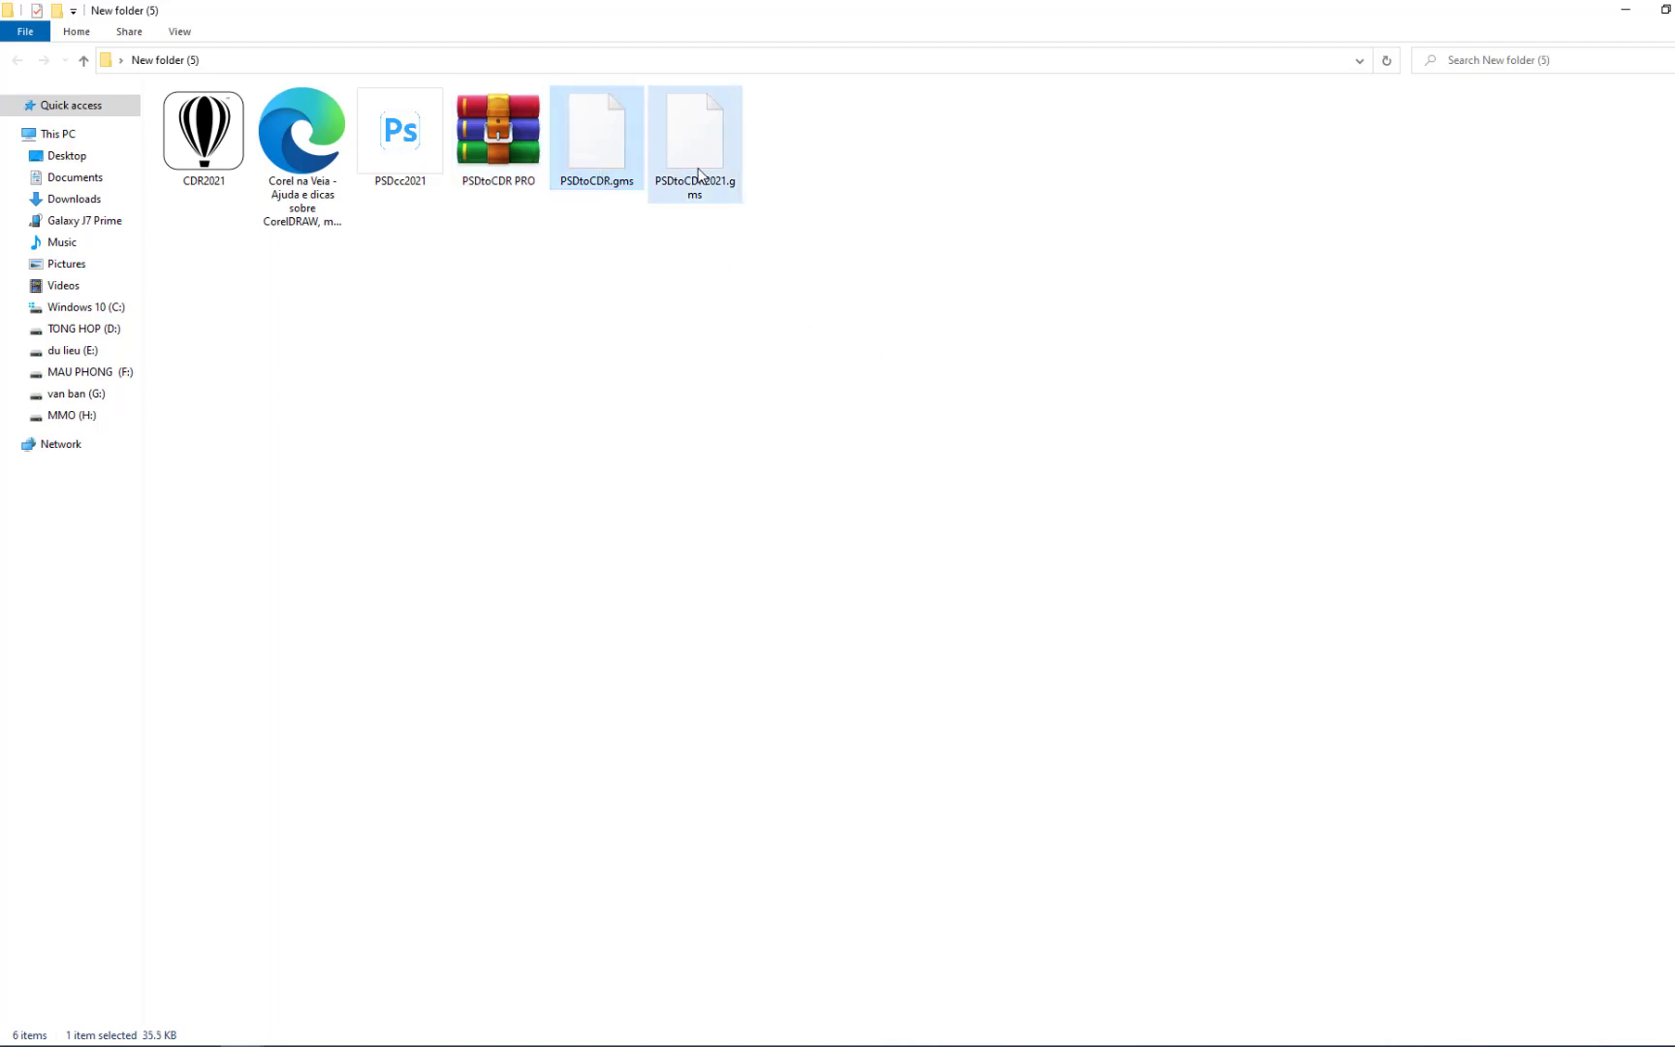
pyautogui.moveTo(397, 235); pyautogui.dragTo(188, 157)
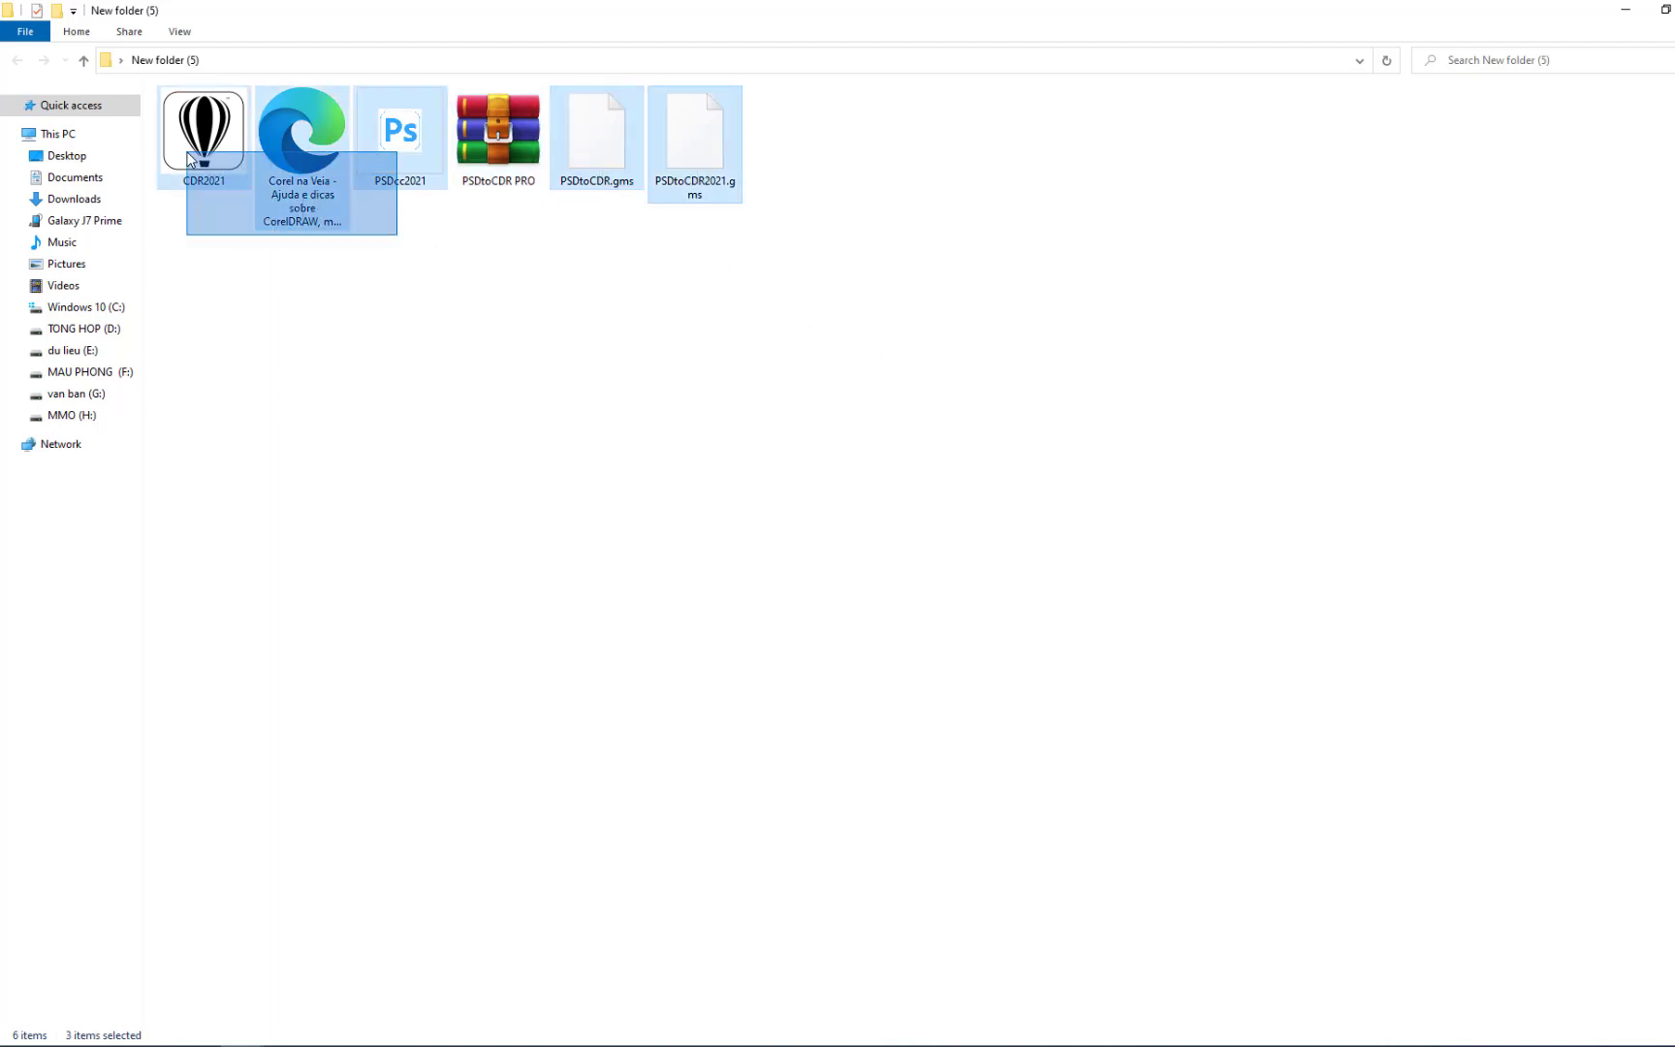
pyautogui.keyDown('ctrl'); pyautogui.click(301, 155); pyautogui.keyUp('ctrl')
# Navigate to C:\Program Files\Corel\CorelDRAW Graphics Suite 2021\Draw\GMS
pyautogui.click(107, 308)
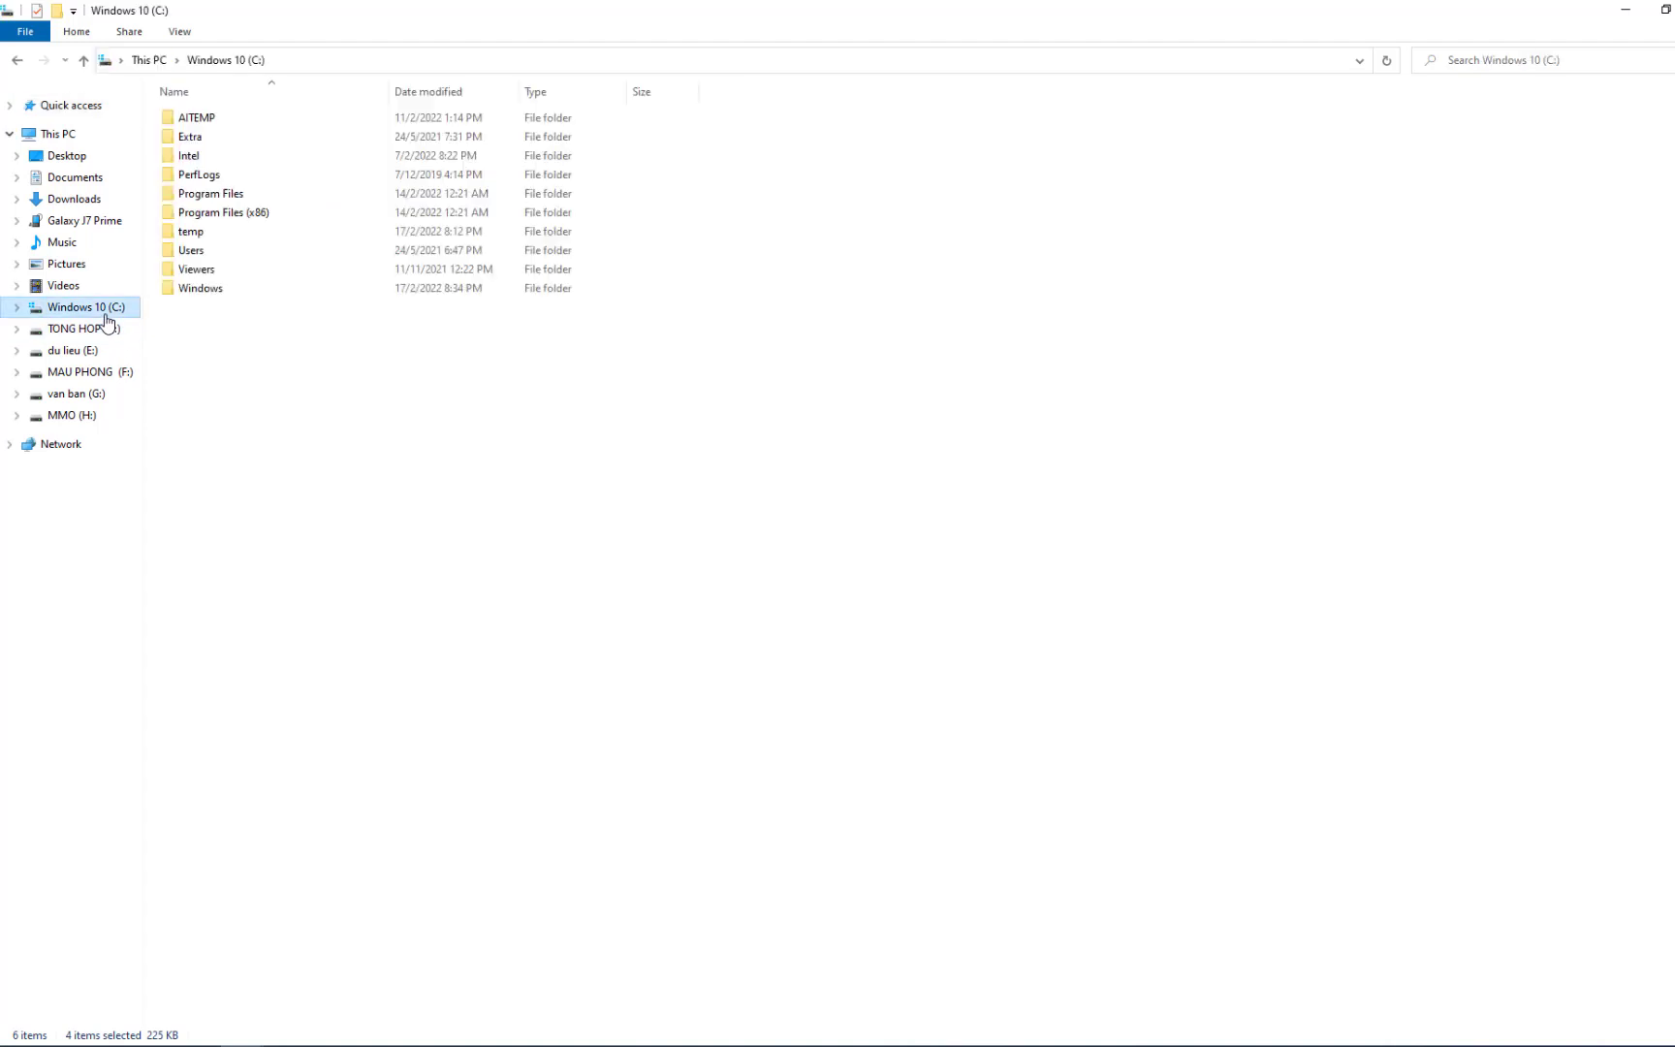
pyautogui.doubleClick(199, 211)
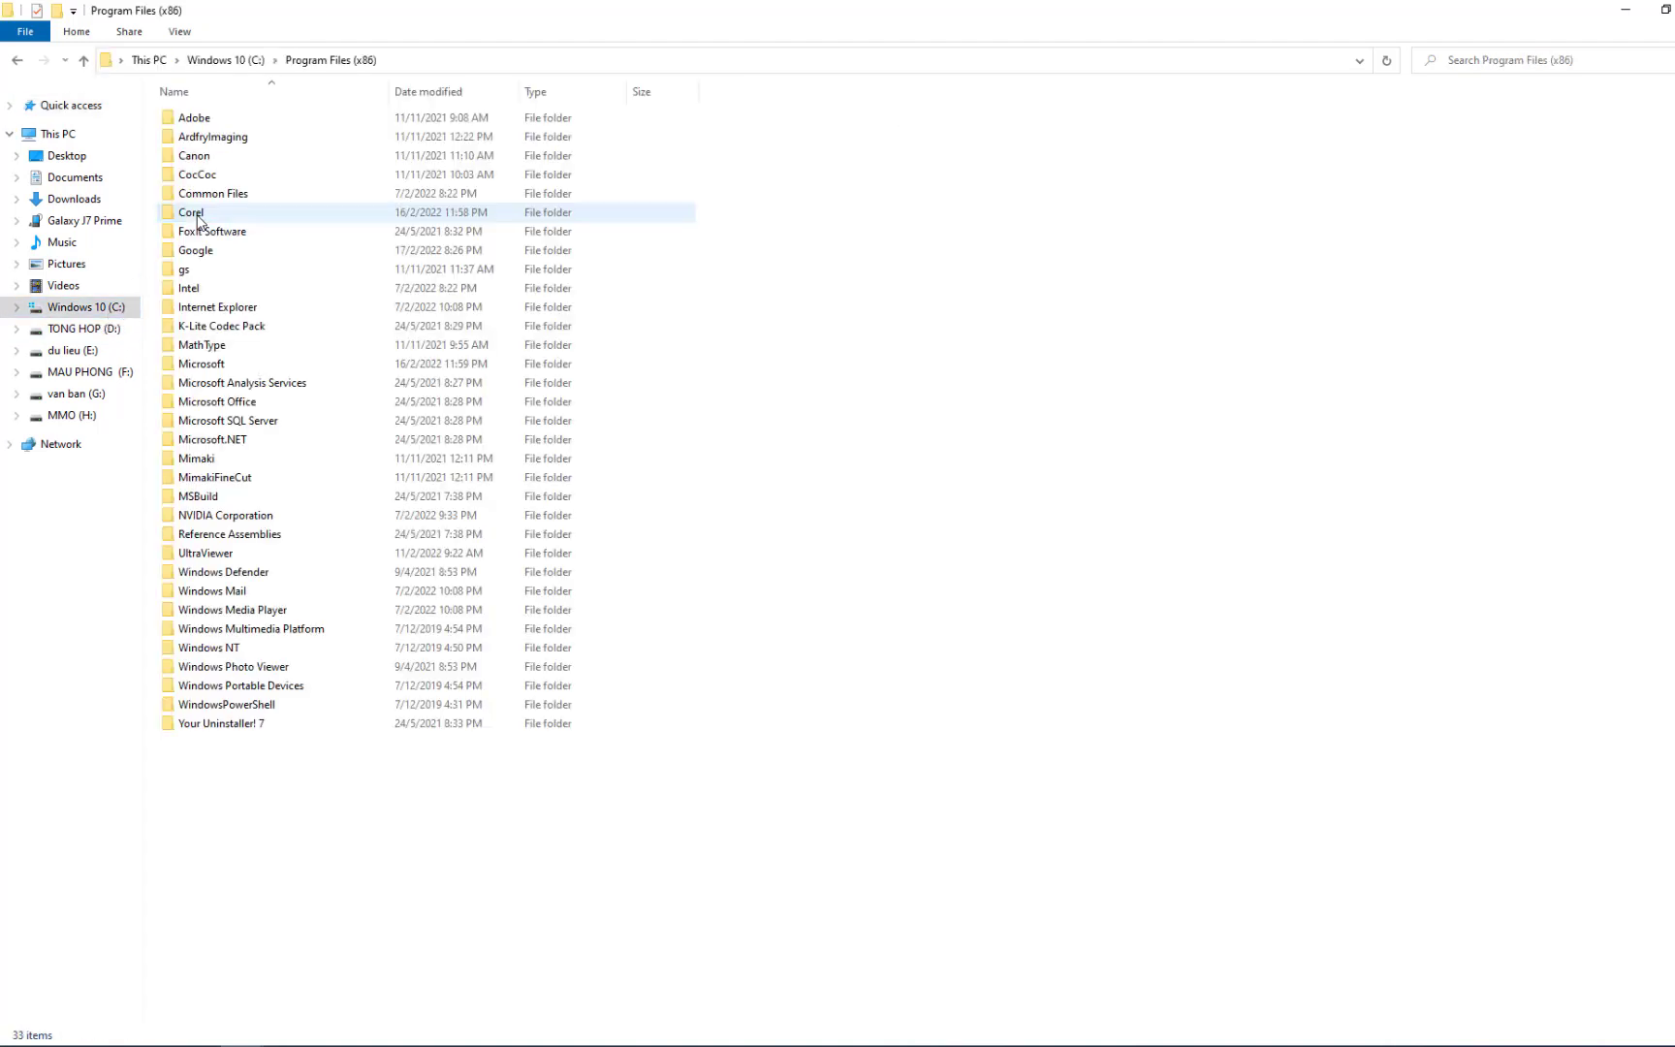
pyautogui.click(196, 215)
pyautogui.doubleClick(197, 215)
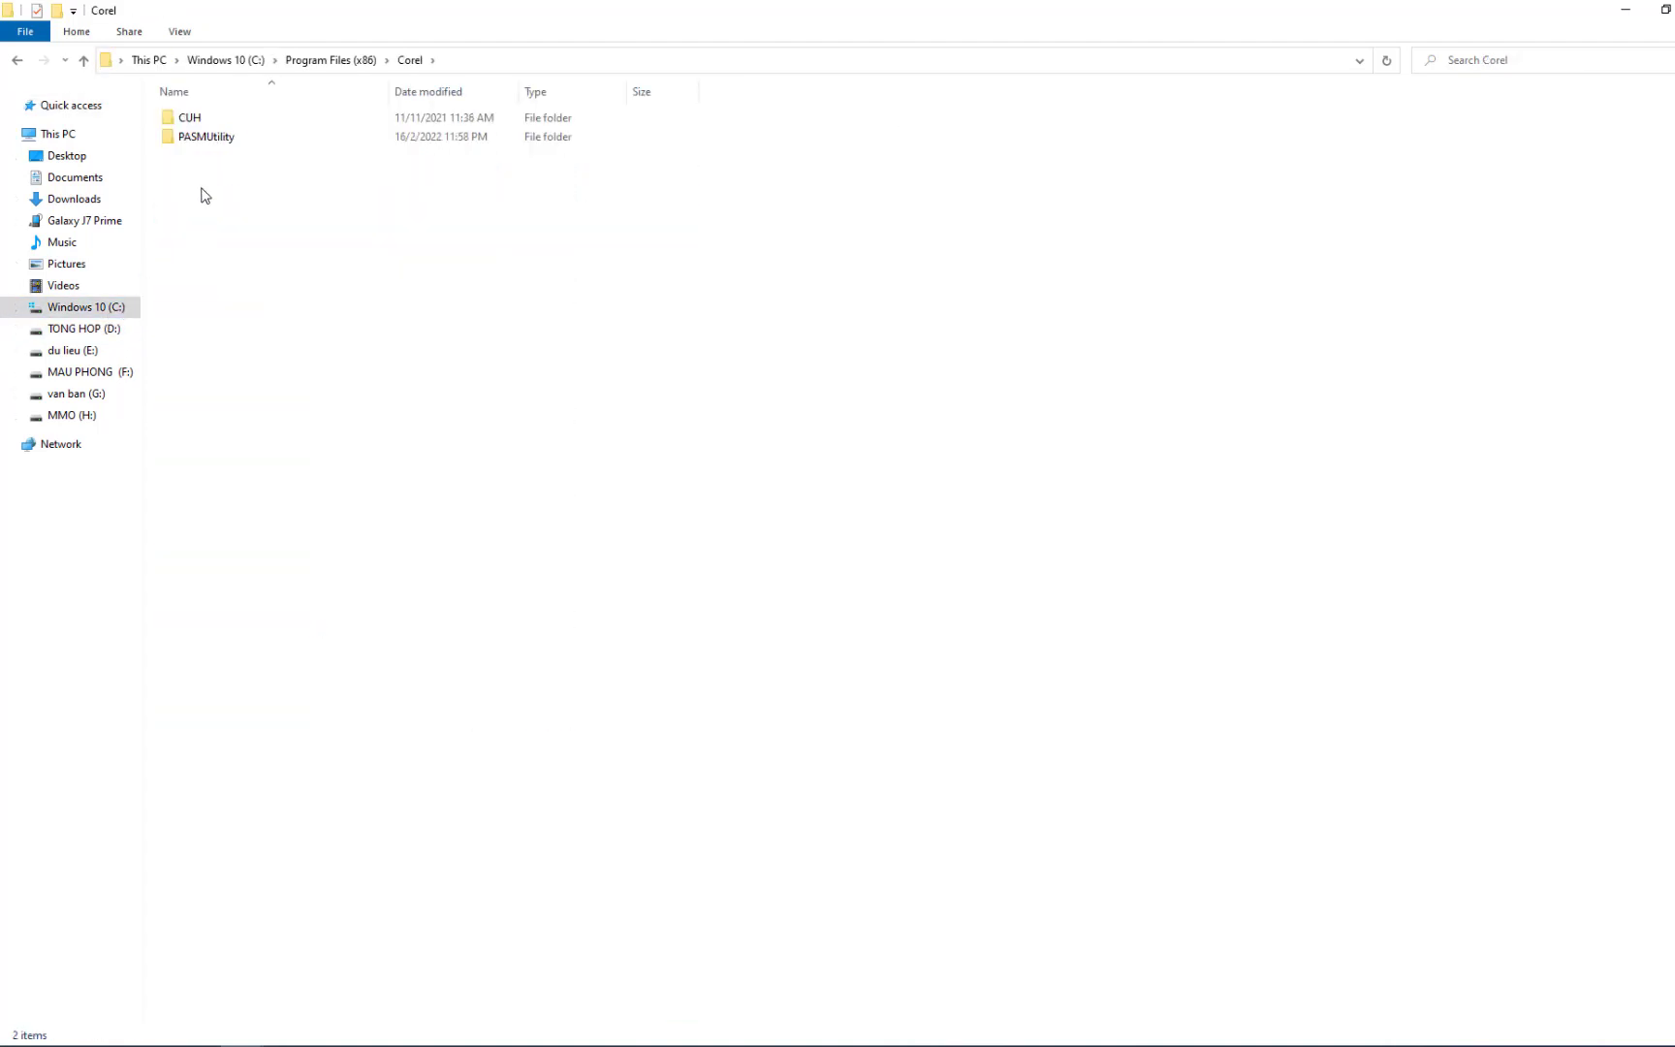
pyautogui.hotkey('alt', 'Left')
pyautogui.hotkey('alt', 'Left')
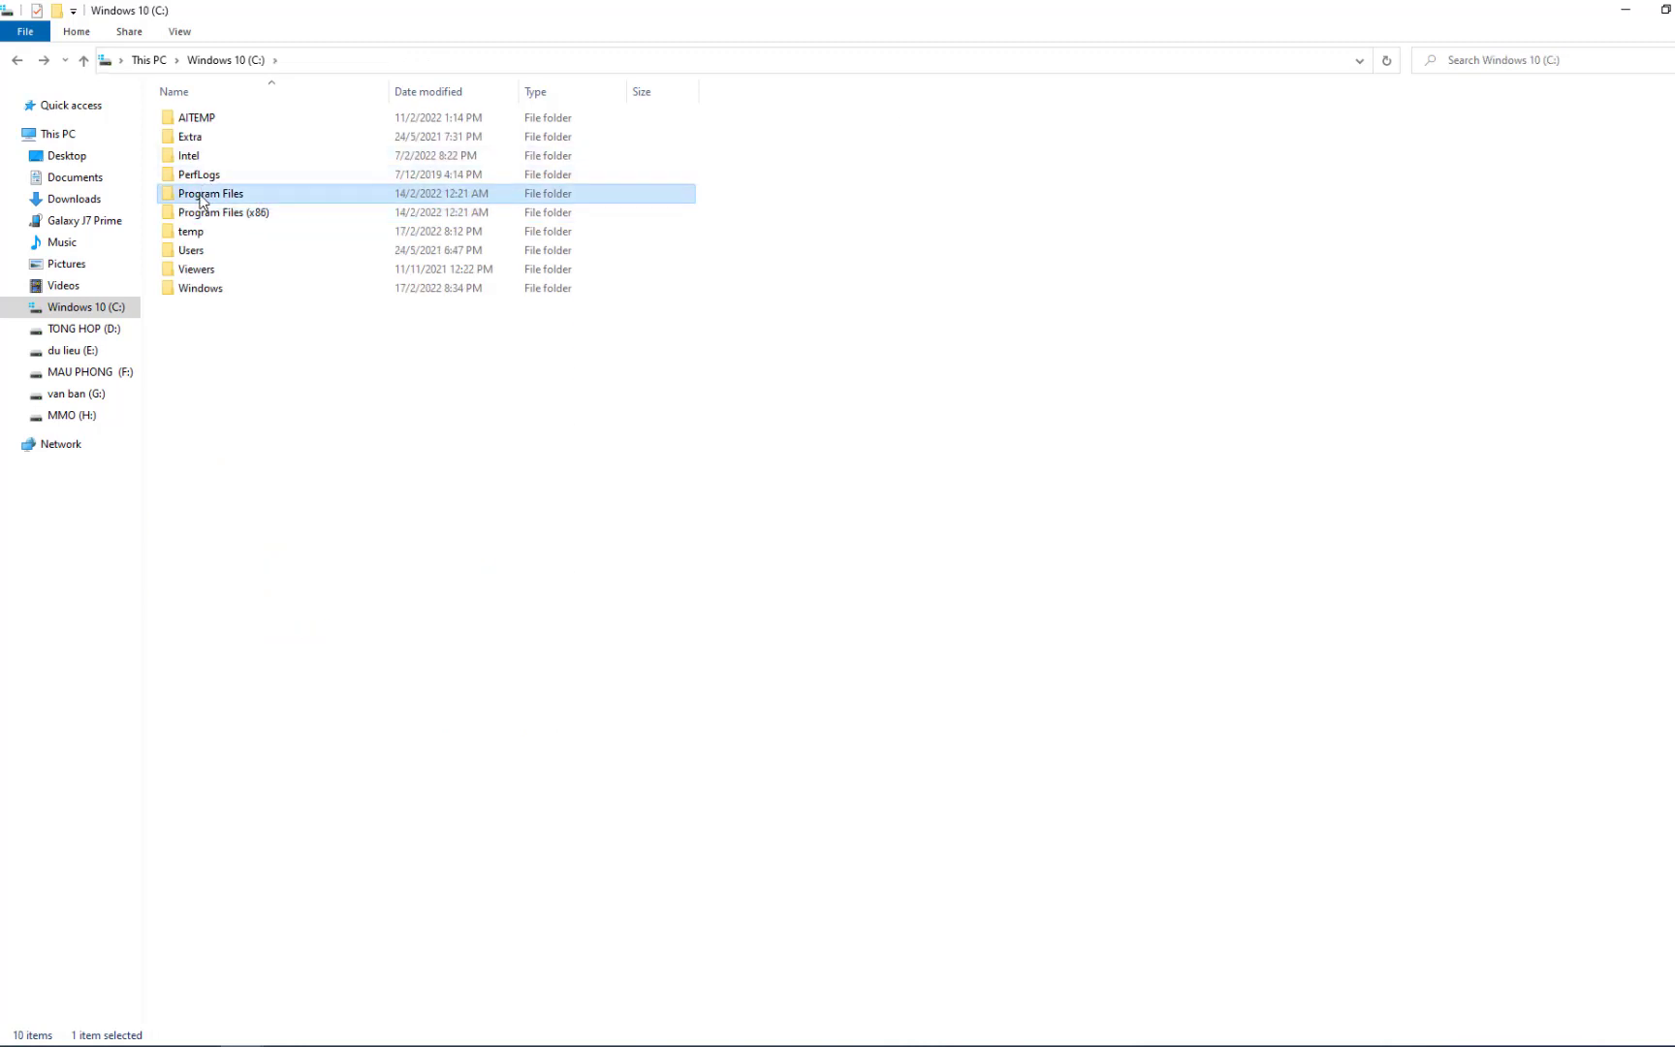
pyautogui.doubleClick(200, 193)
pyautogui.doubleClick(194, 215)
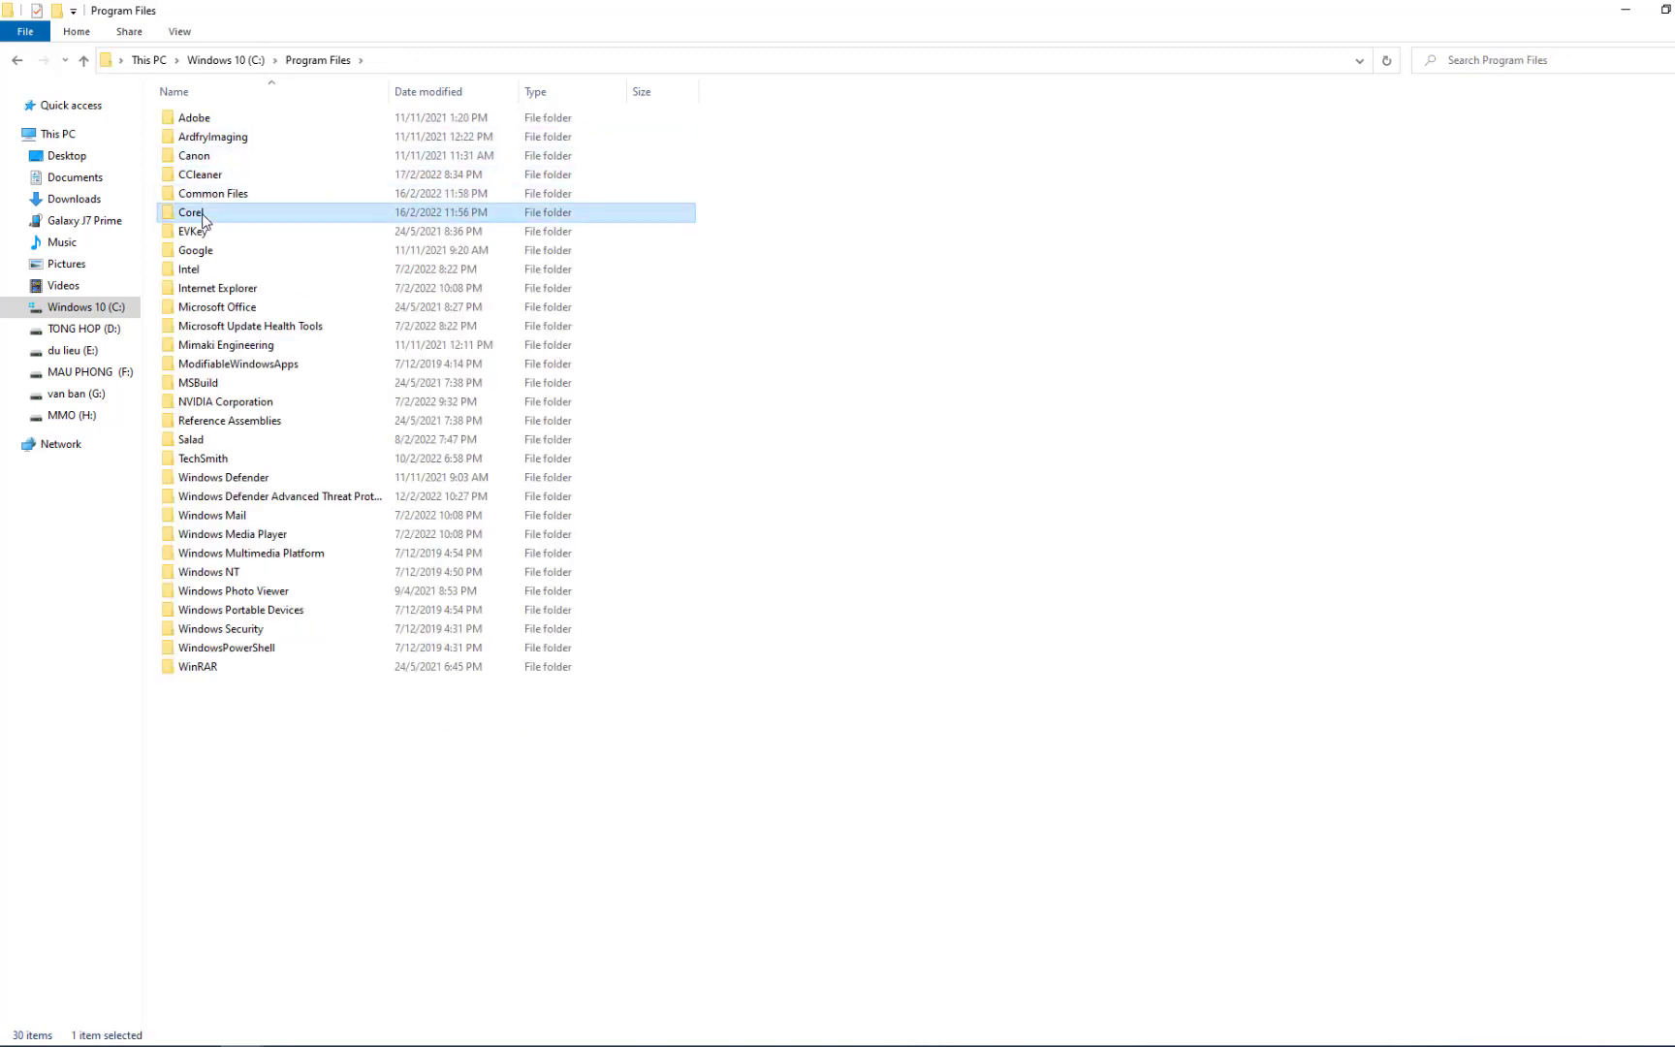
pyautogui.click(259, 141)
pyautogui.doubleClick(259, 141)
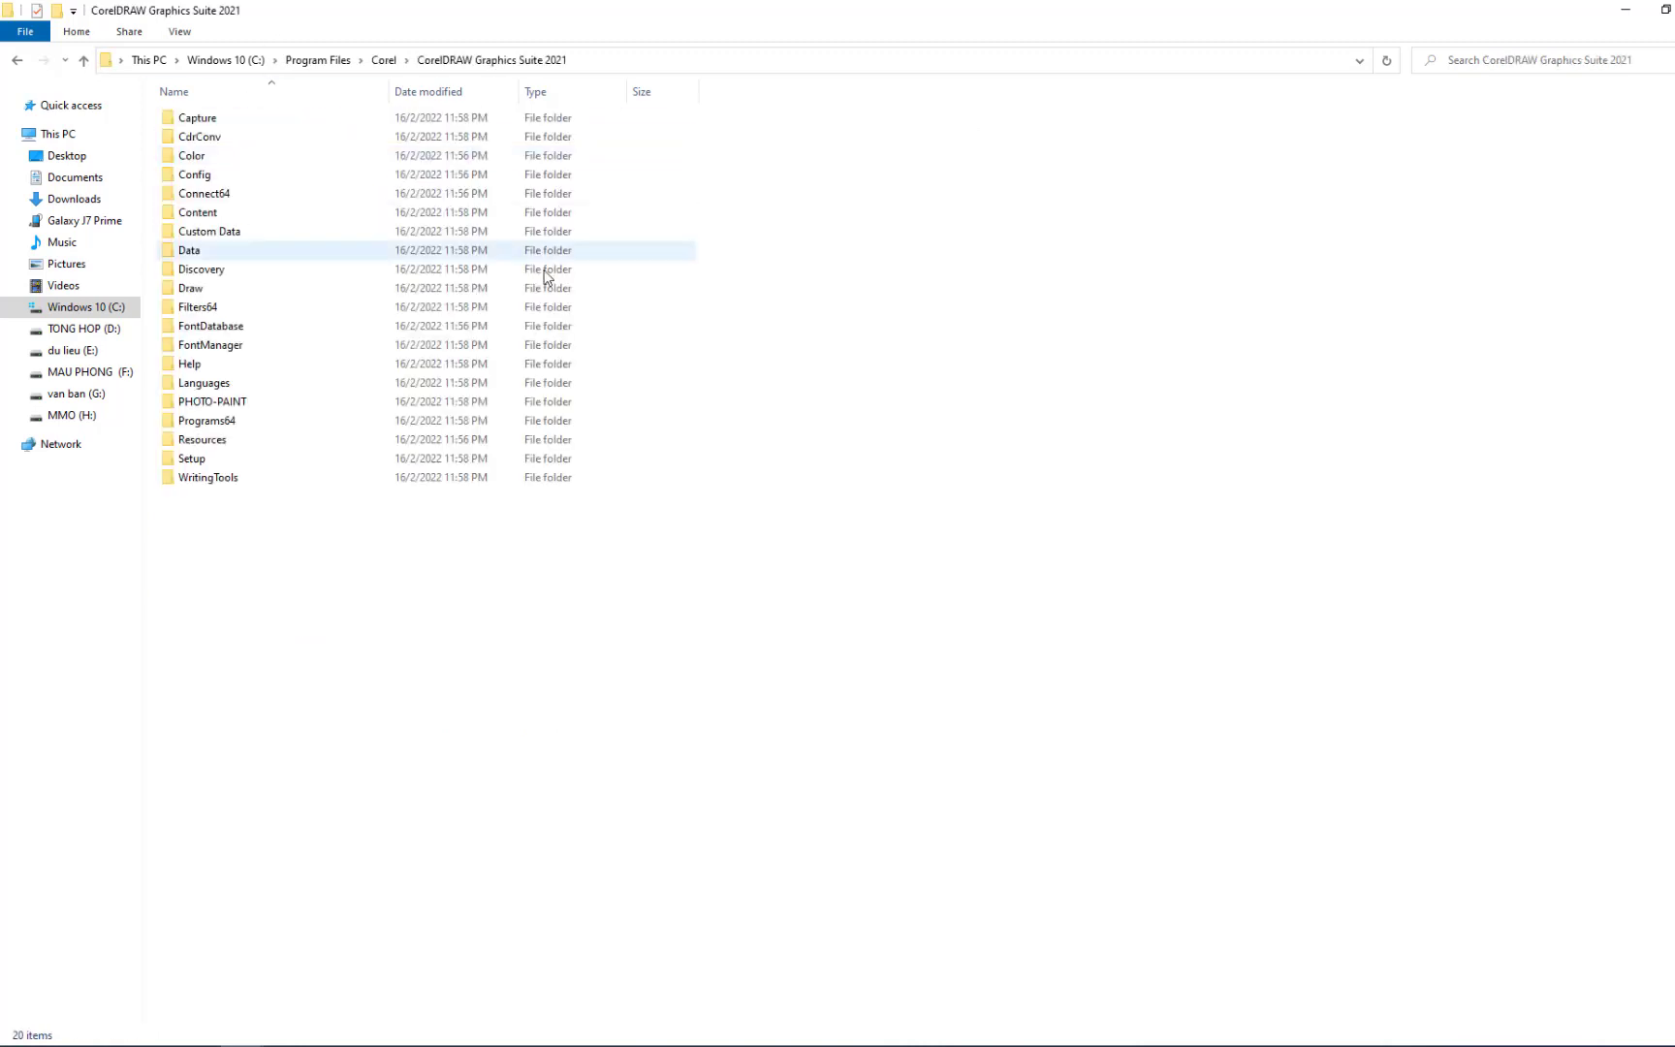
pyautogui.doubleClick(194, 289)
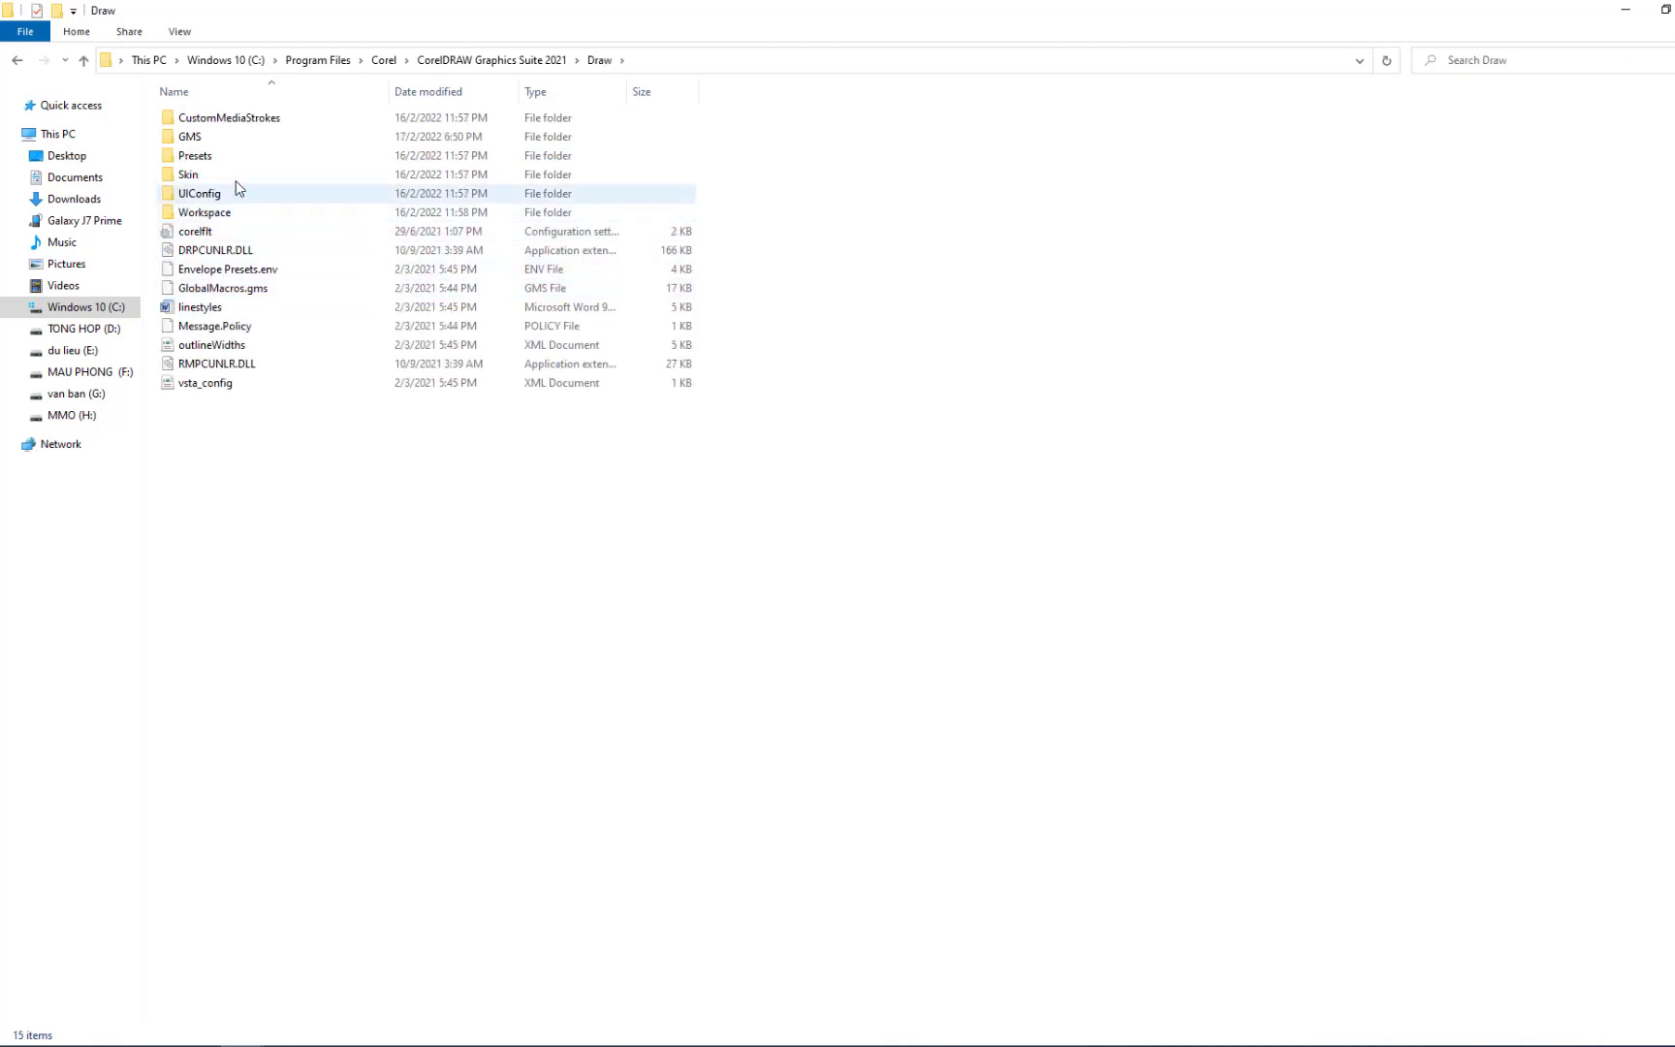
pyautogui.doubleClick(189, 138)
# Paste the icons and macros into GMS, replacing existing files with administrator permission
pyautogui.rightClick(496, 375)
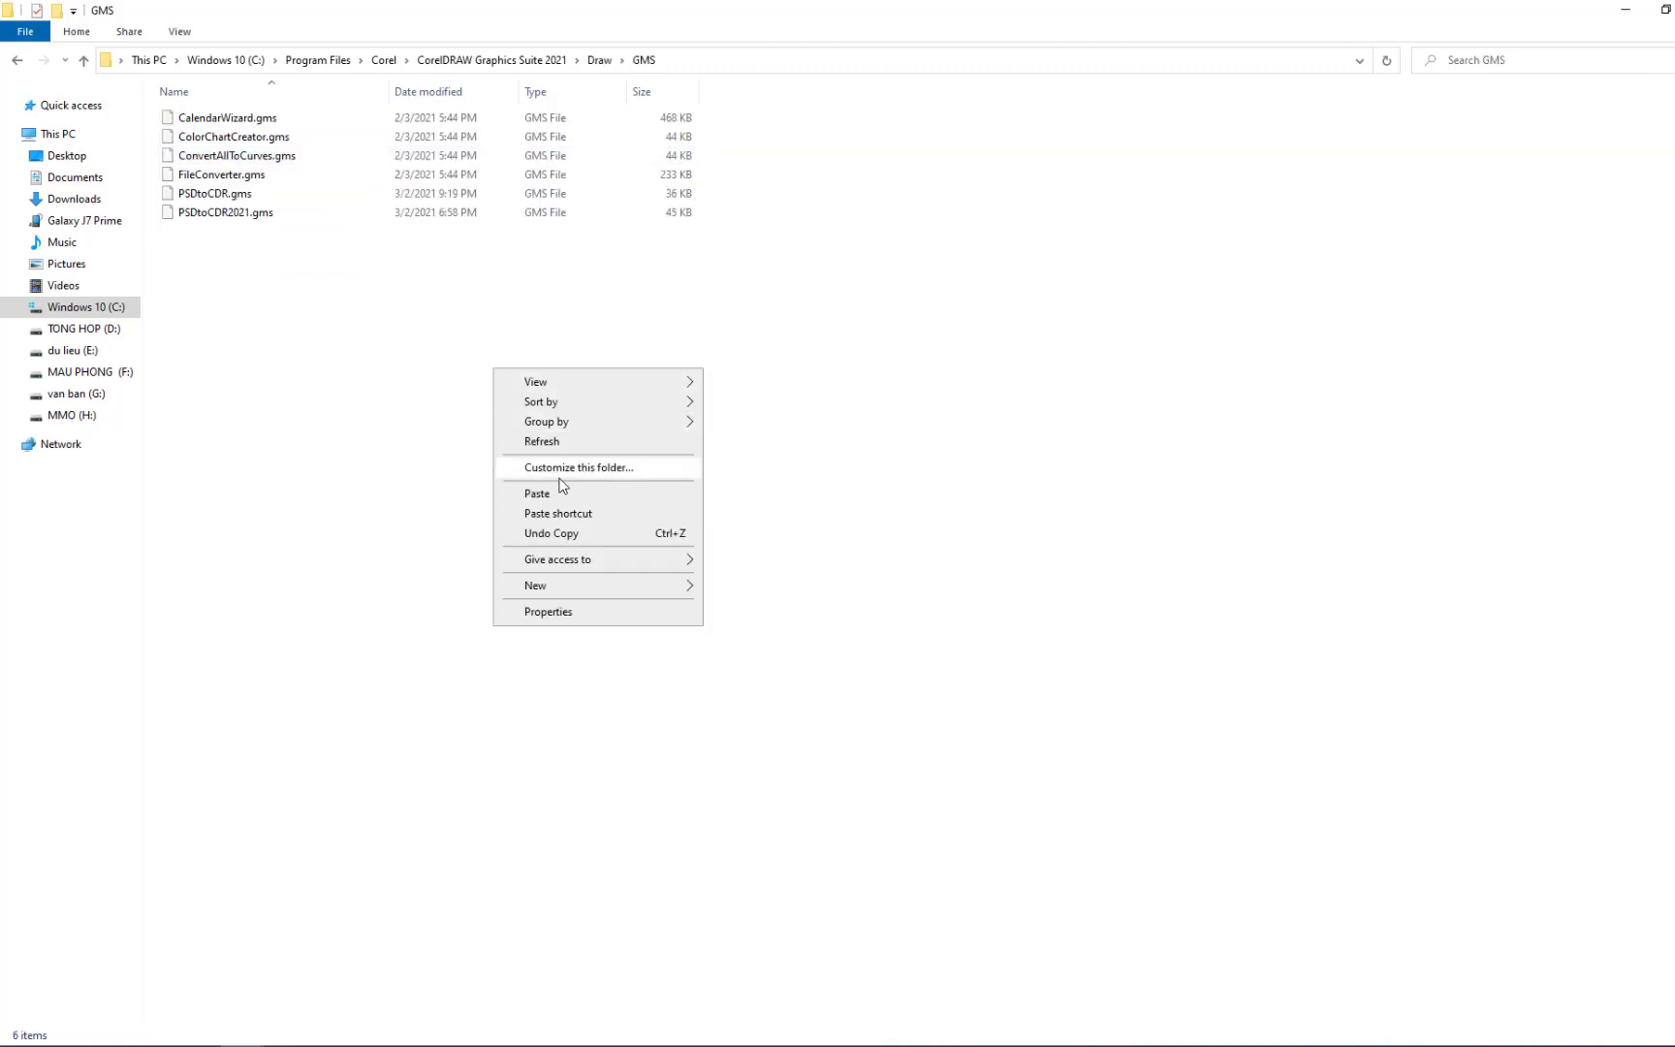
pyautogui.click(562, 487)
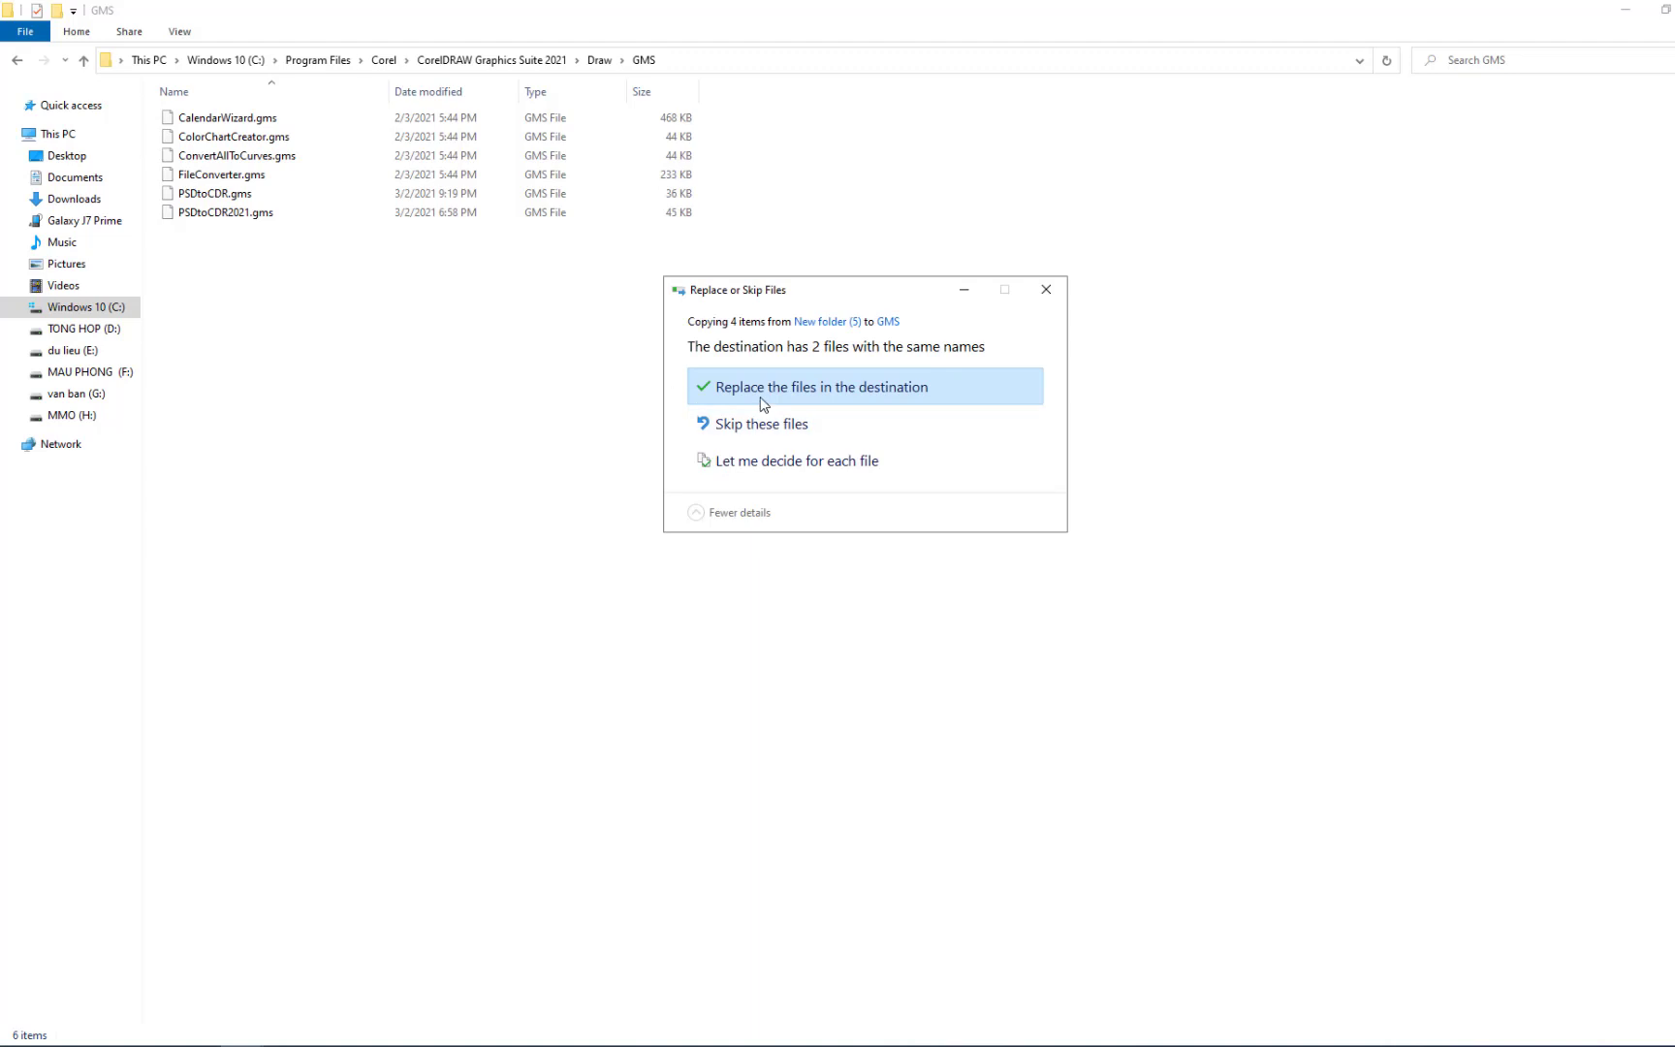
pyautogui.click(746, 393)
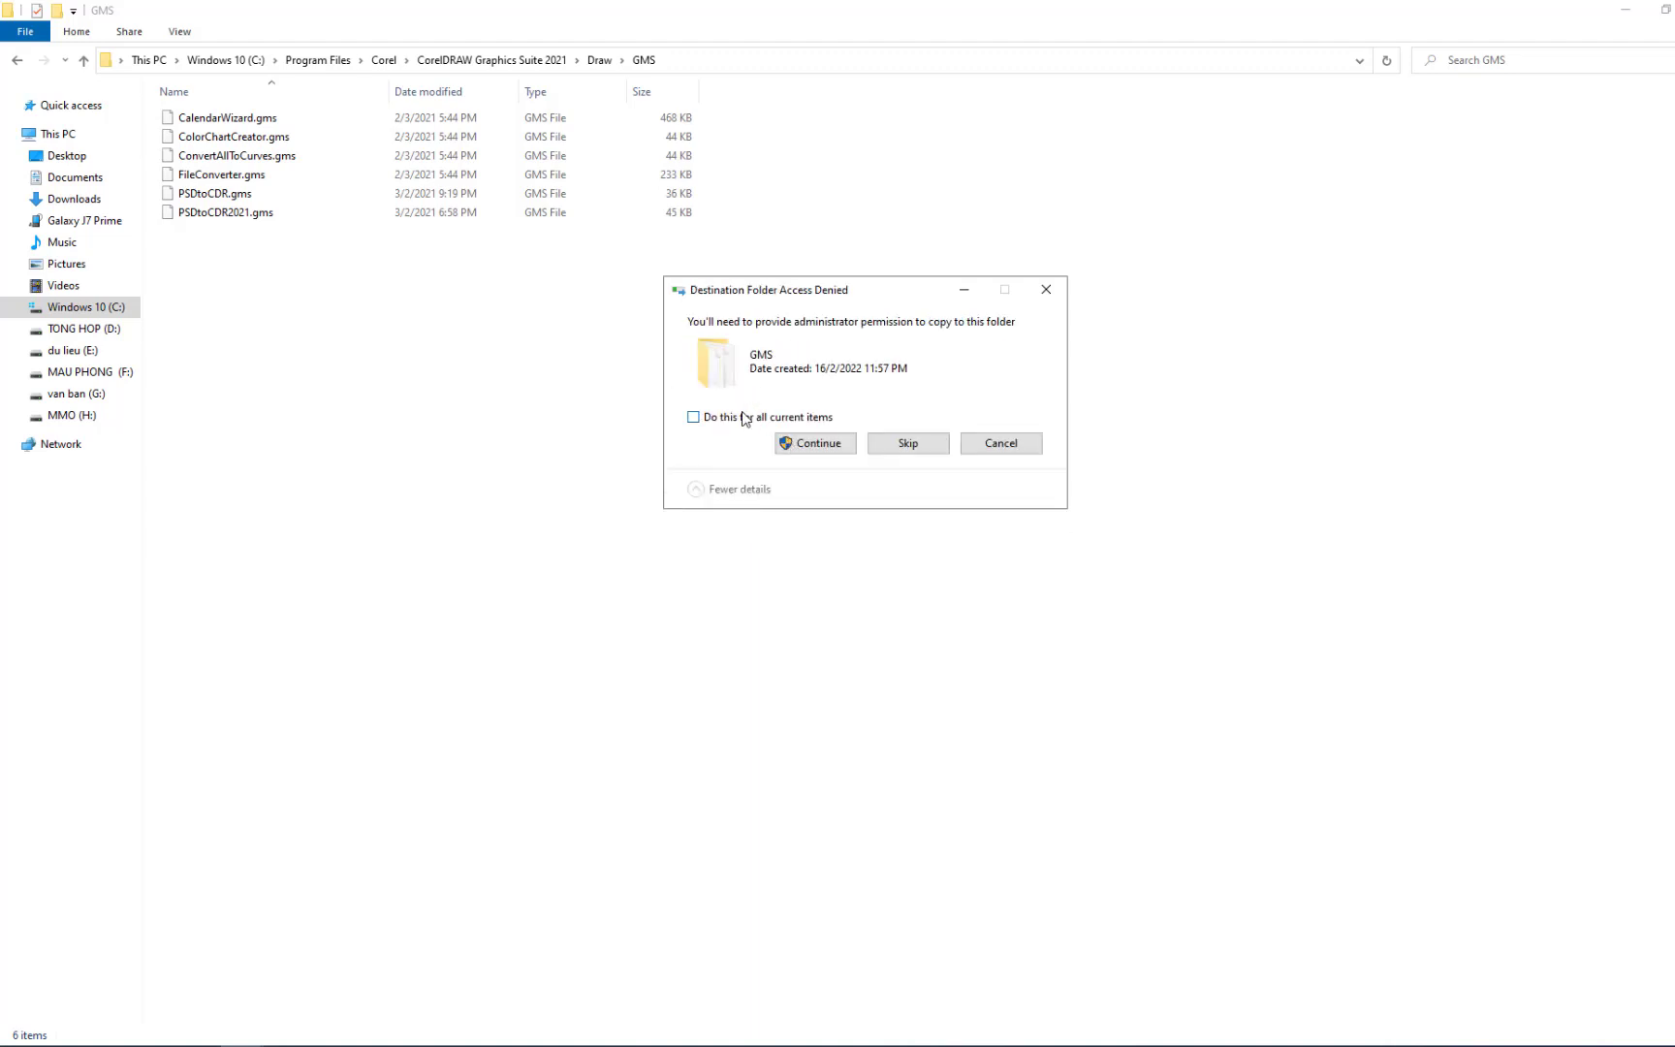
pyautogui.click(839, 443)
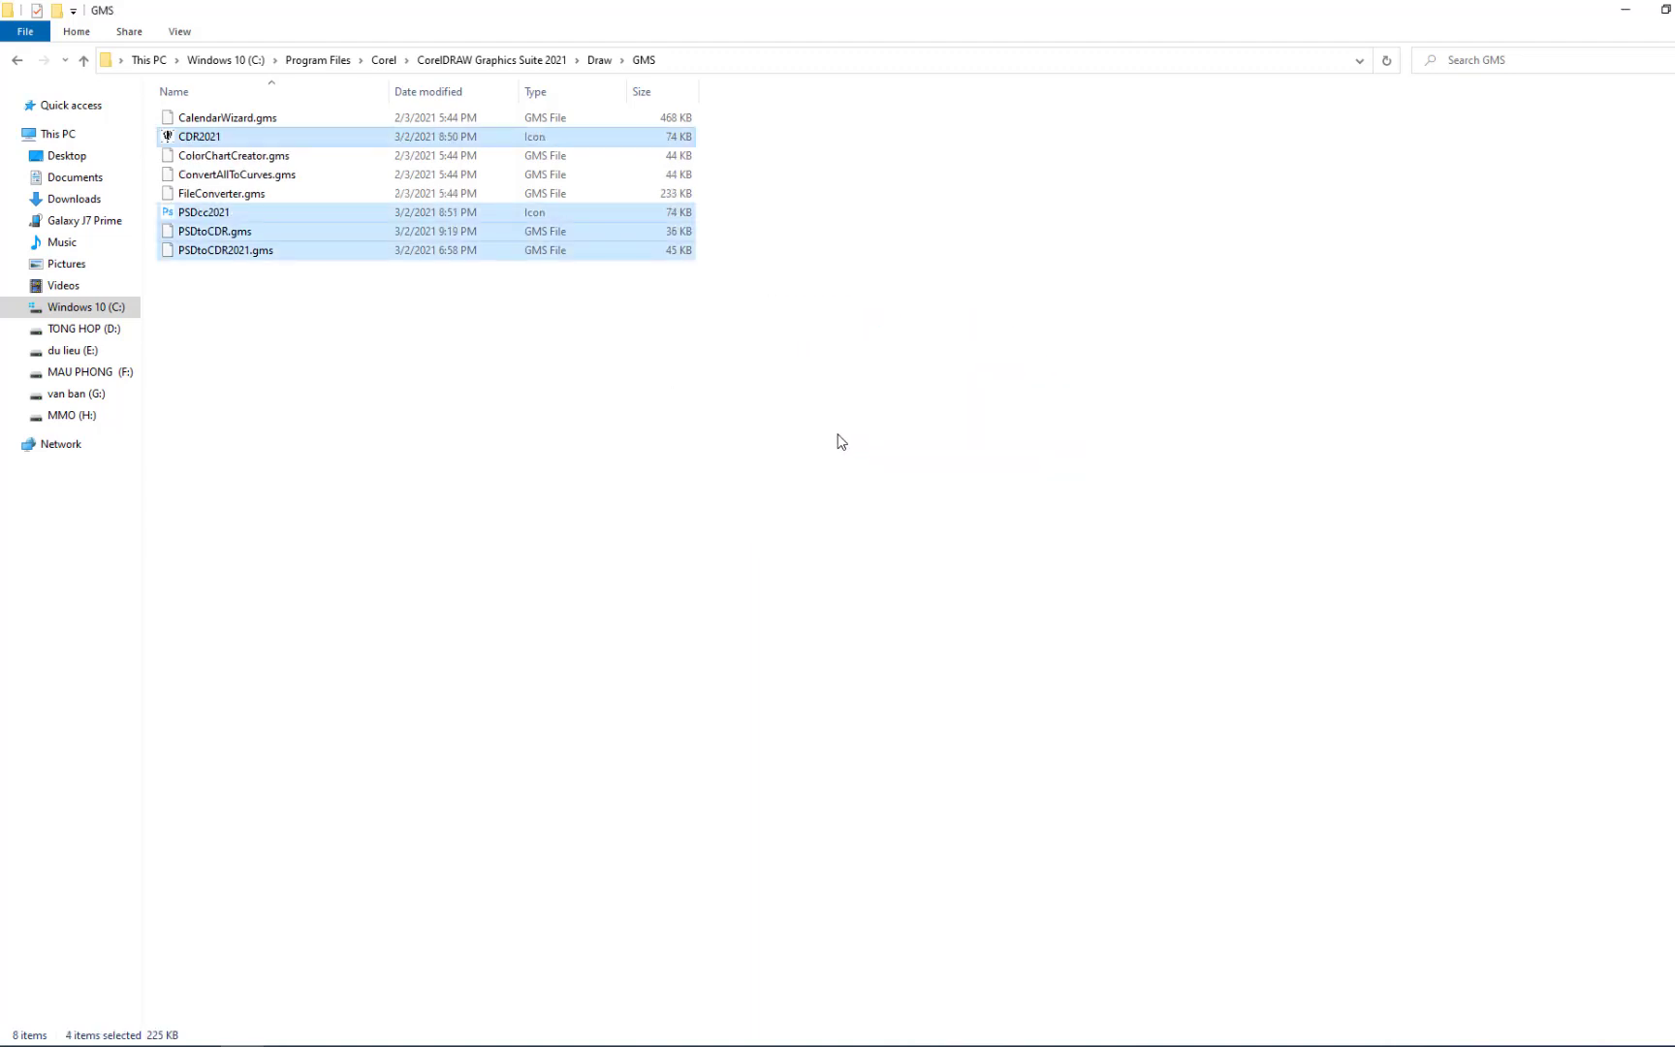
pyautogui.click(388, 349)
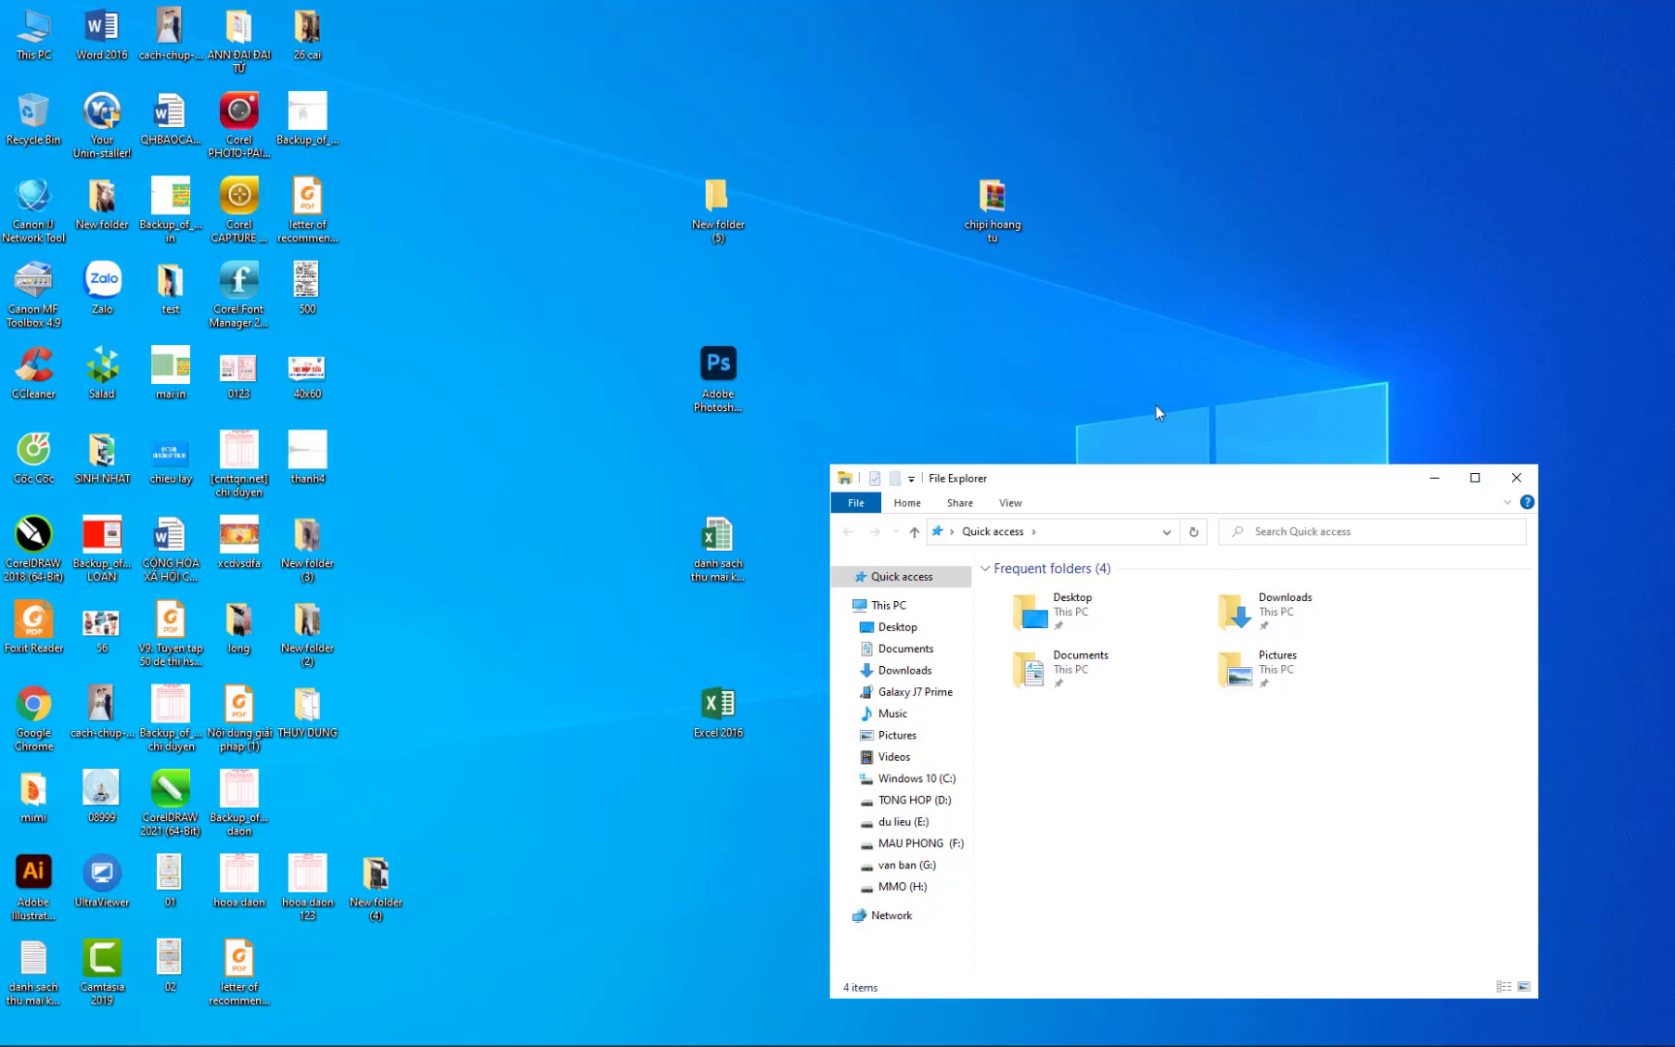
# Maximize File Explorer and launch CorelDRAW 2021 (64-Bit) from Windows search
pyautogui.press('super+Up')
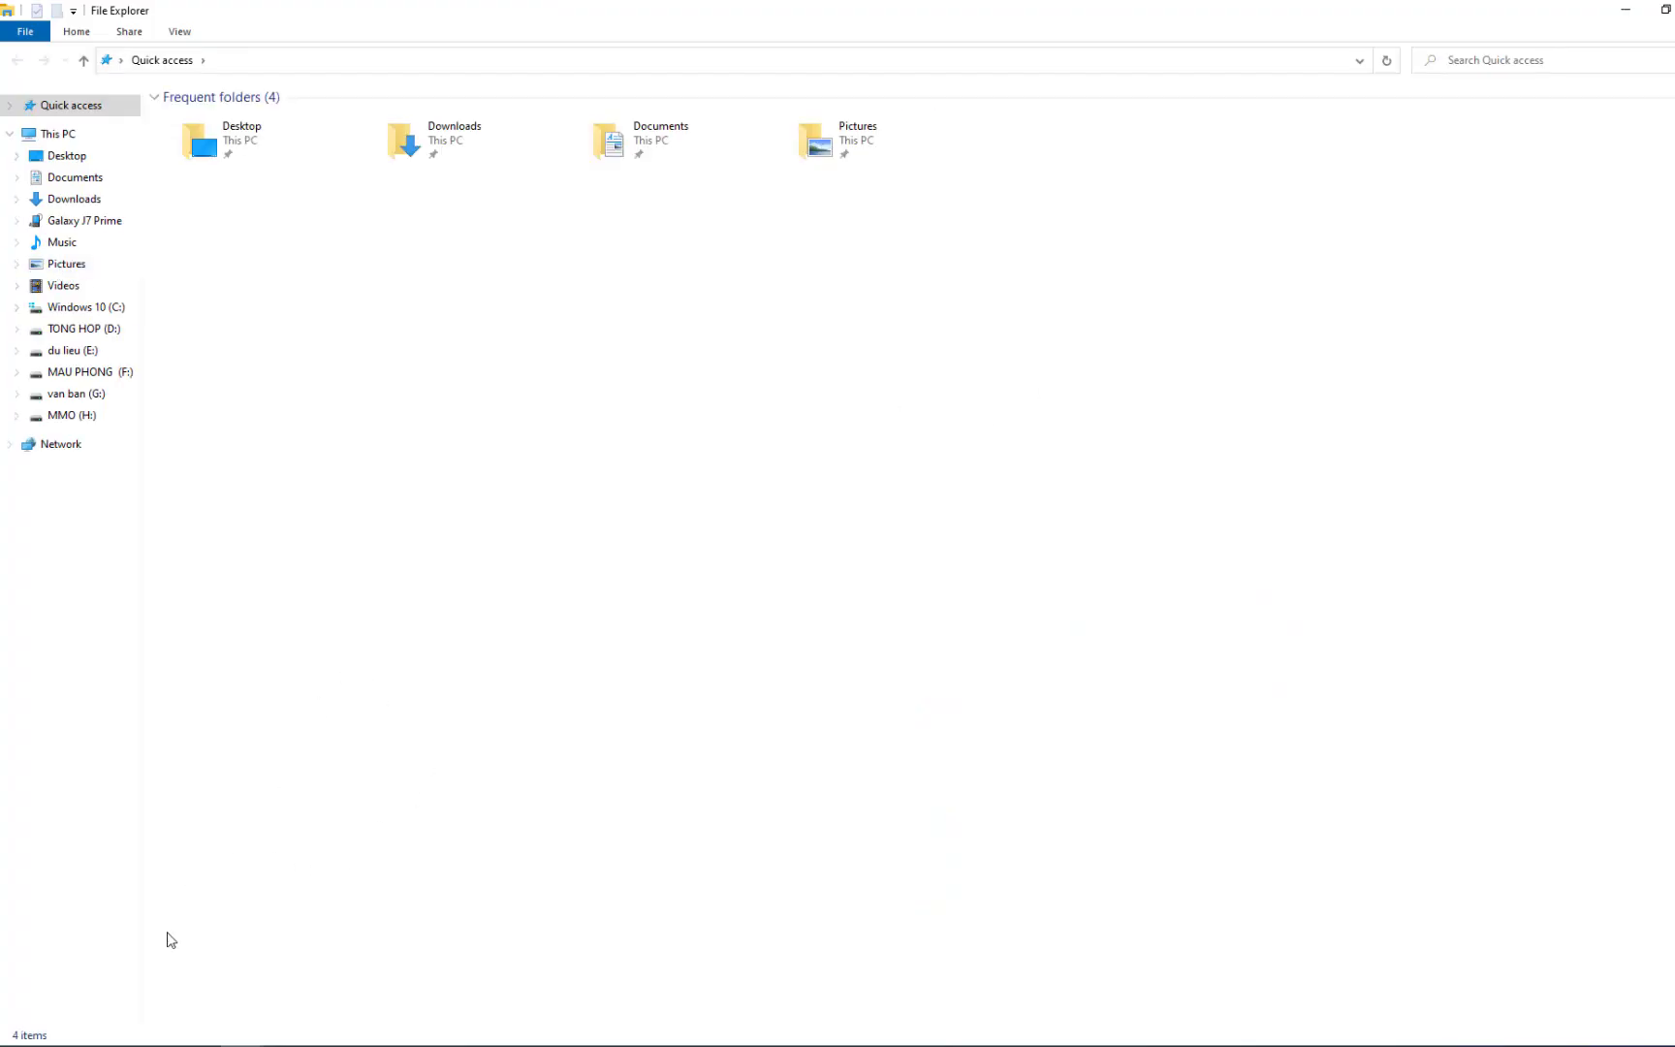
pyautogui.click(107, 1039)
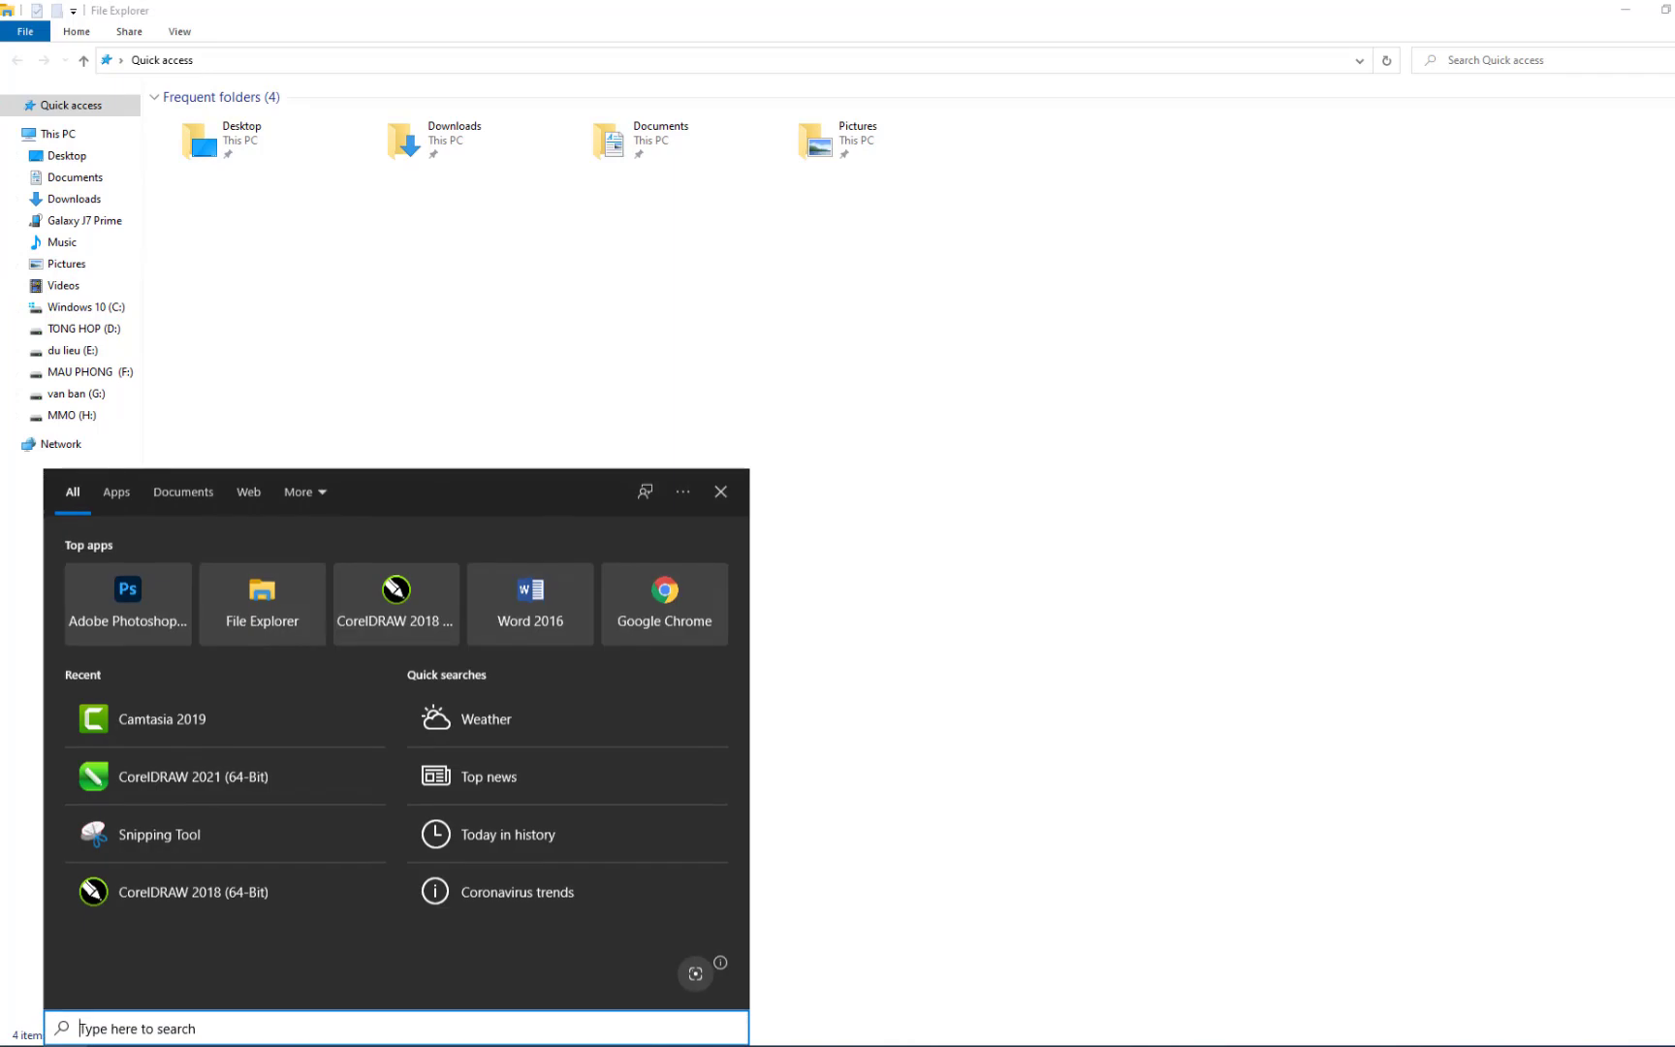
pyautogui.click(143, 778)
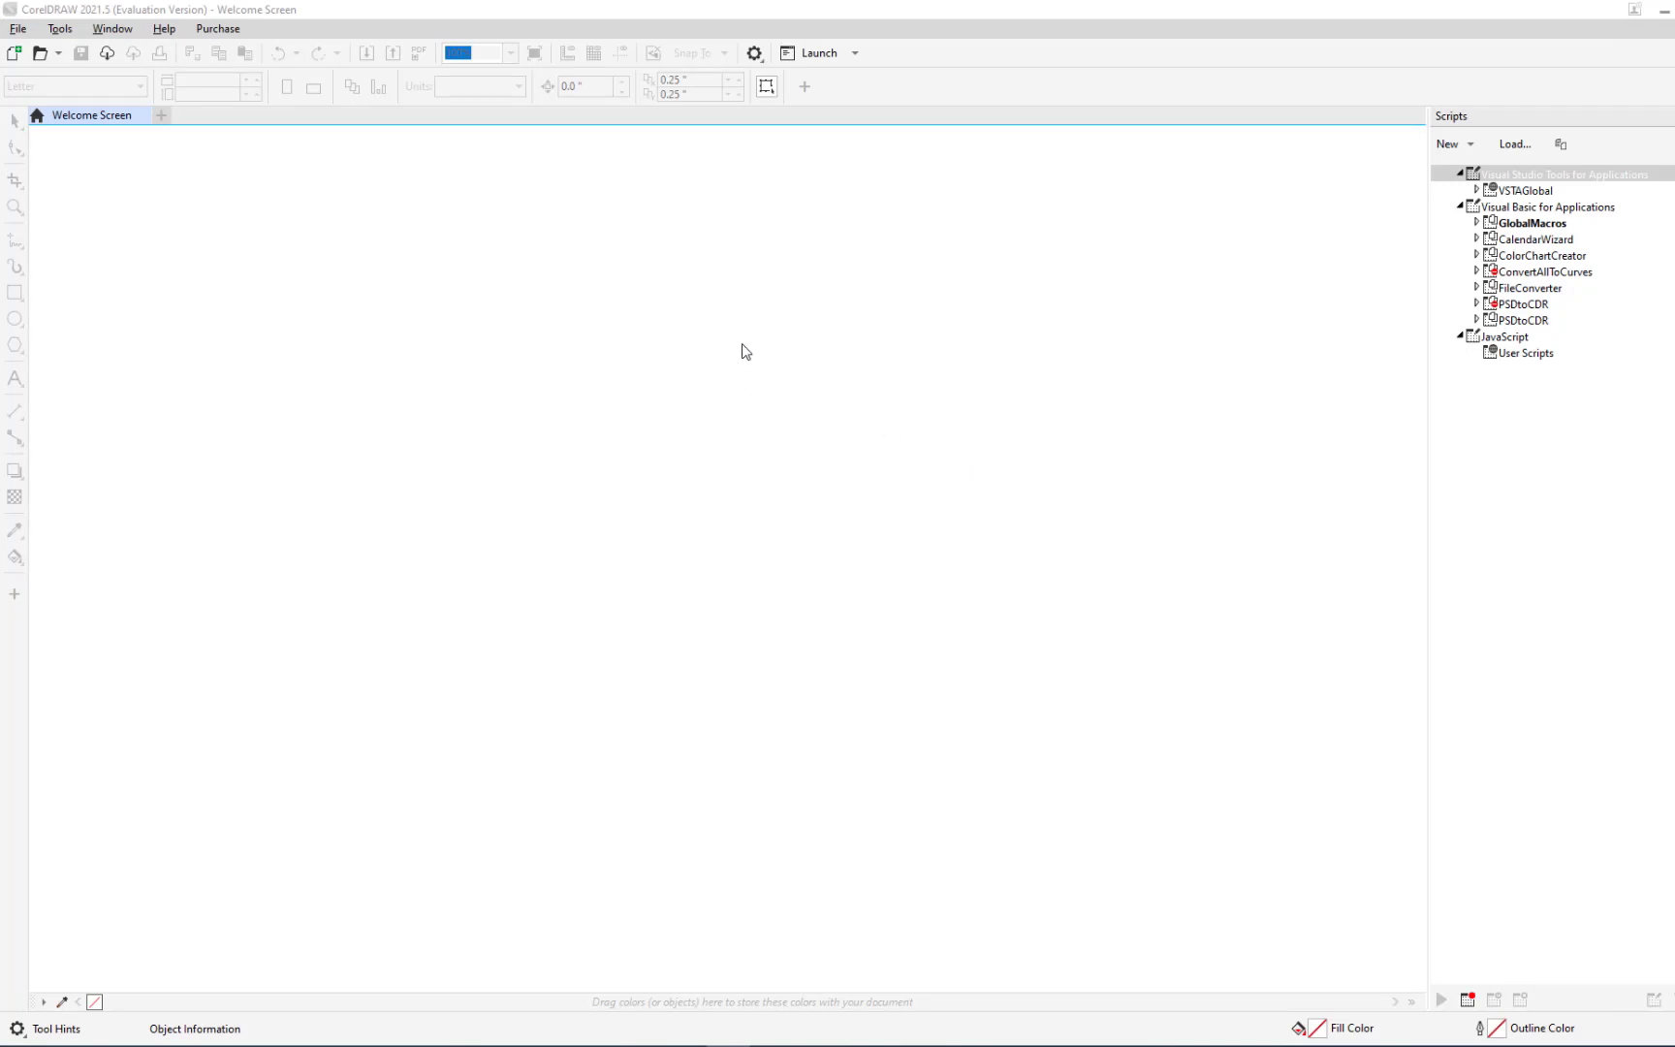
# Create a new blank Letter-size document, Untitled-1, with default settings
pyautogui.click(15, 52)
pyautogui.click(929, 710)
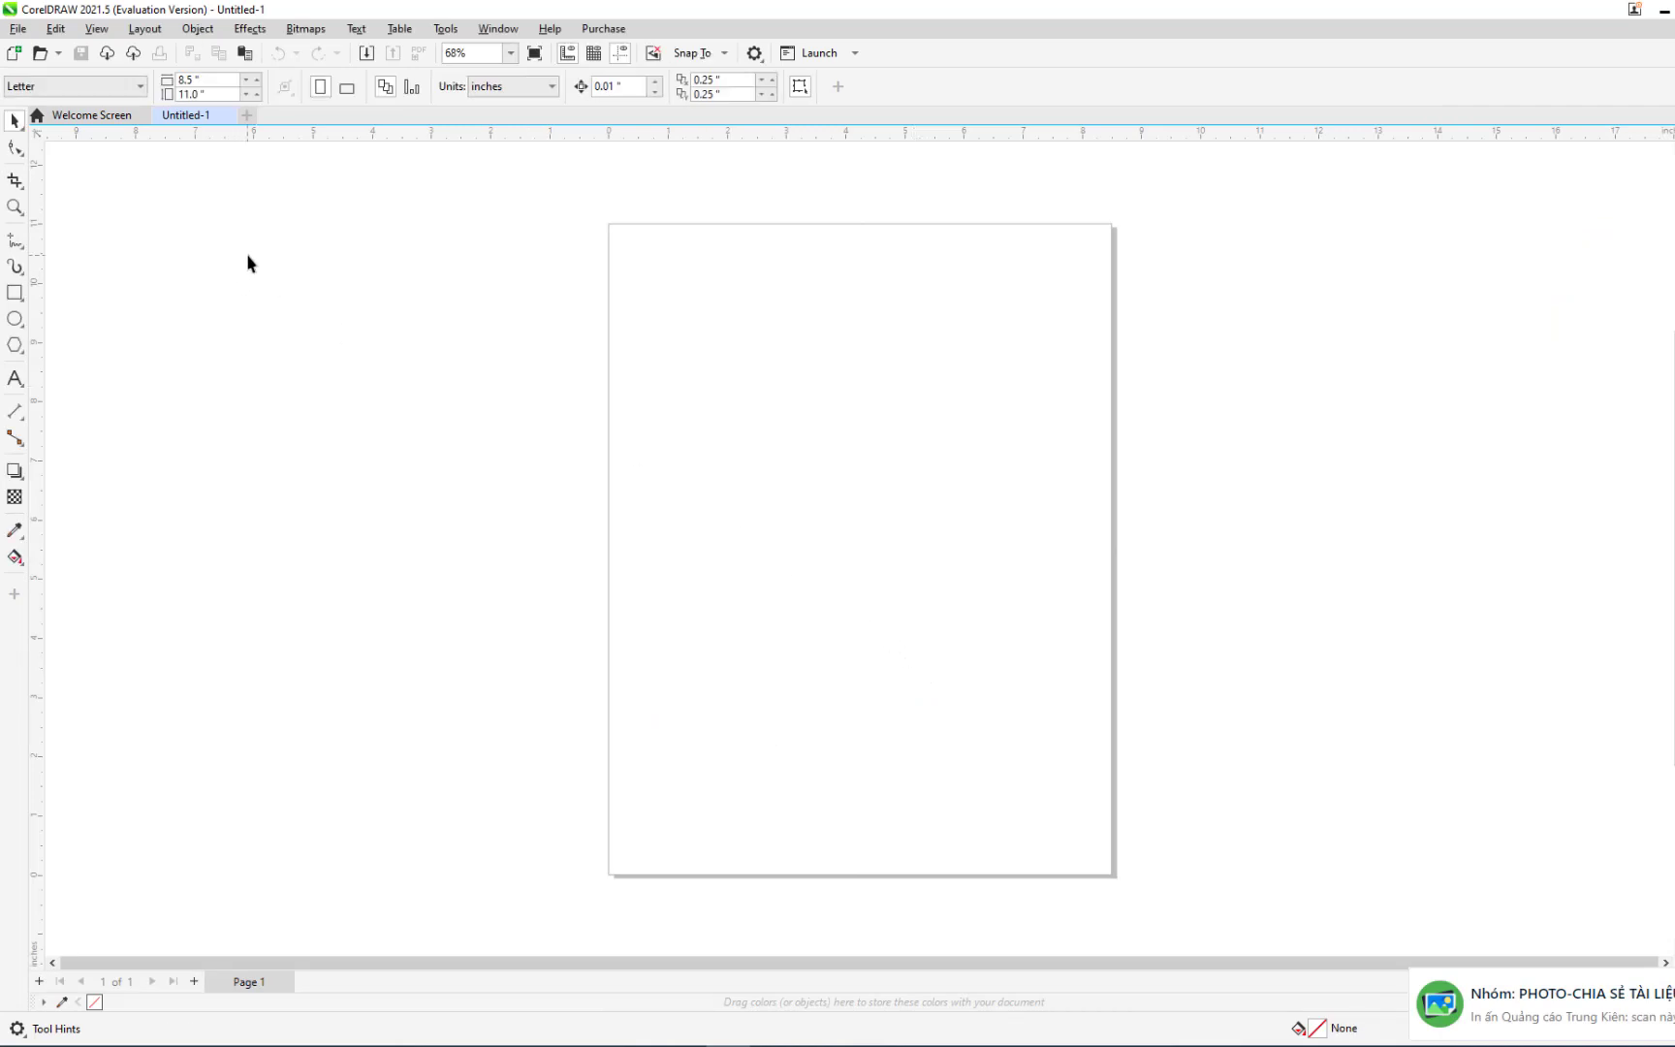
pyautogui.click(436, 35)
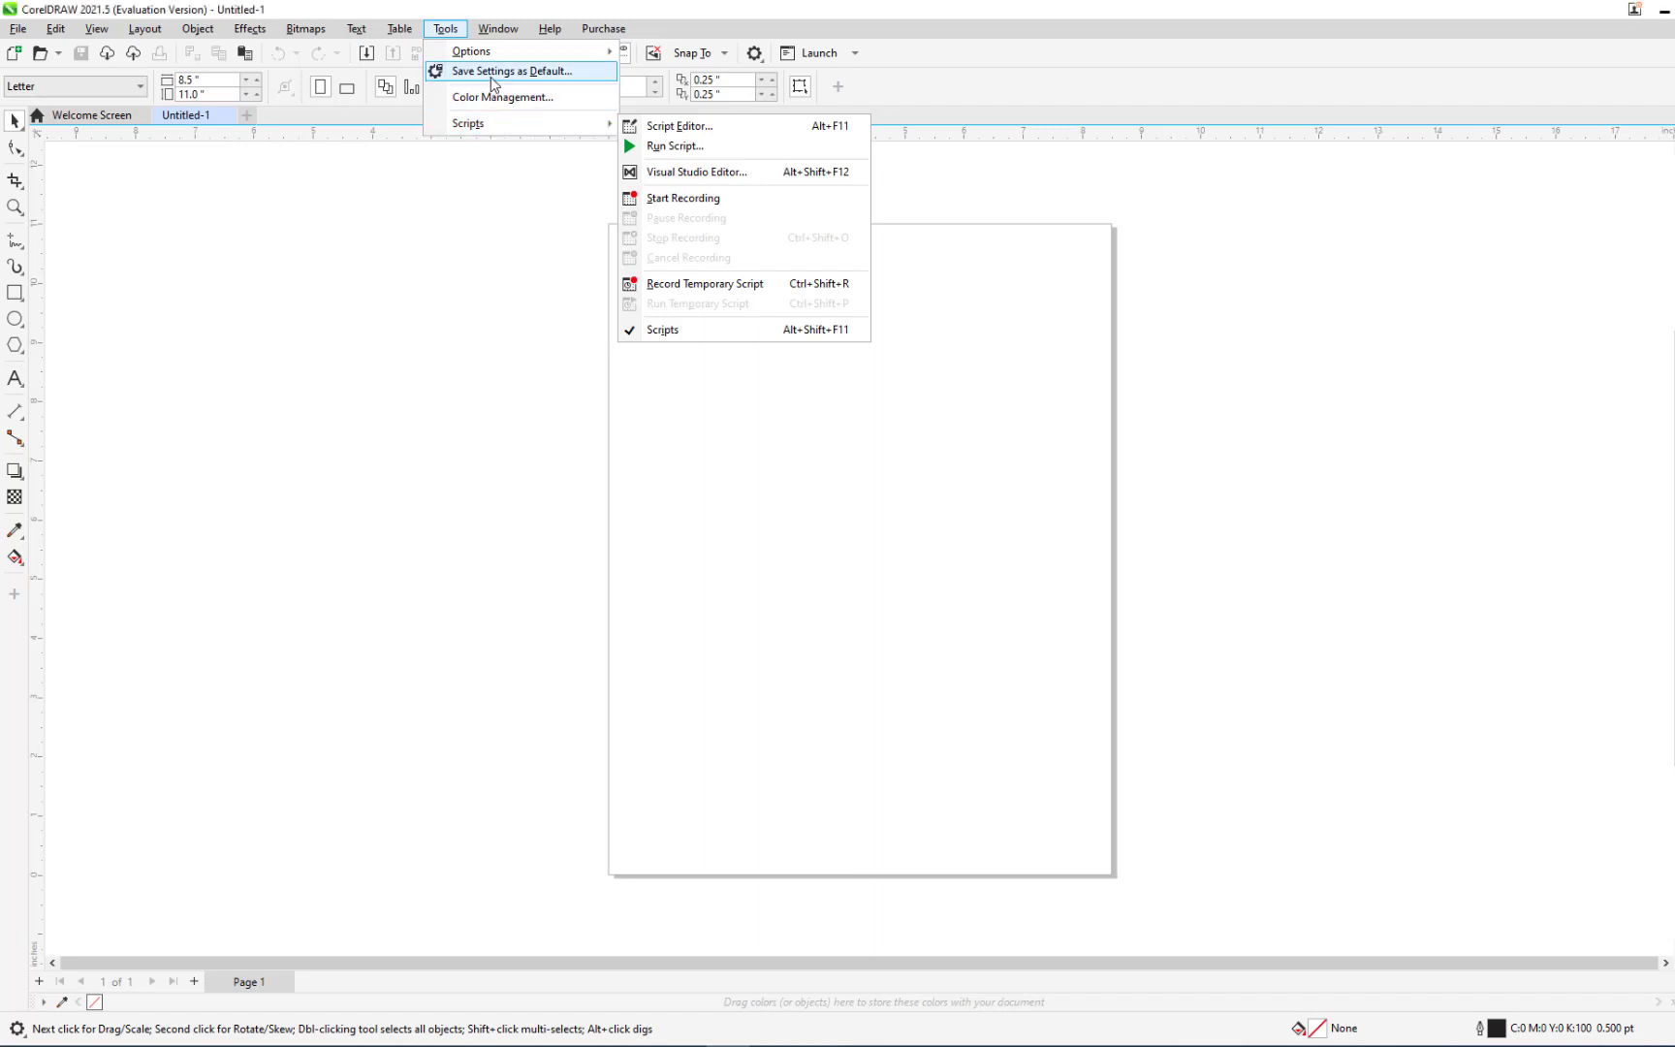
pyautogui.moveTo(517, 51)
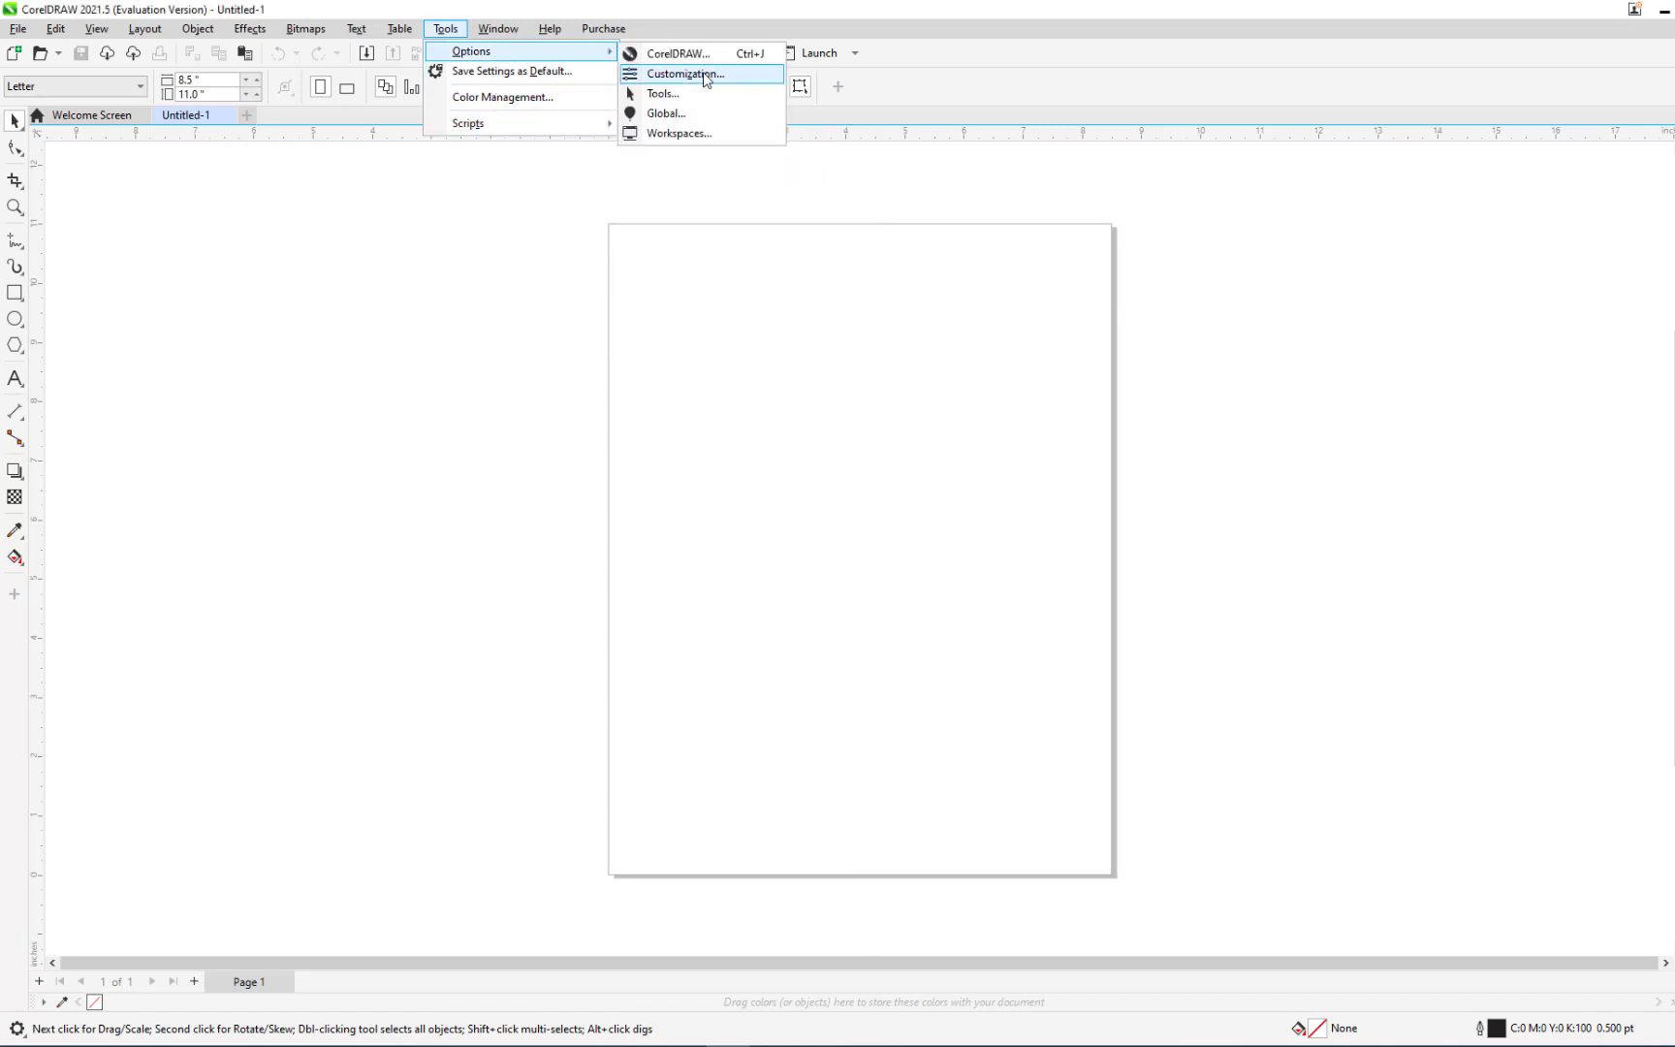
pyautogui.click(717, 74)
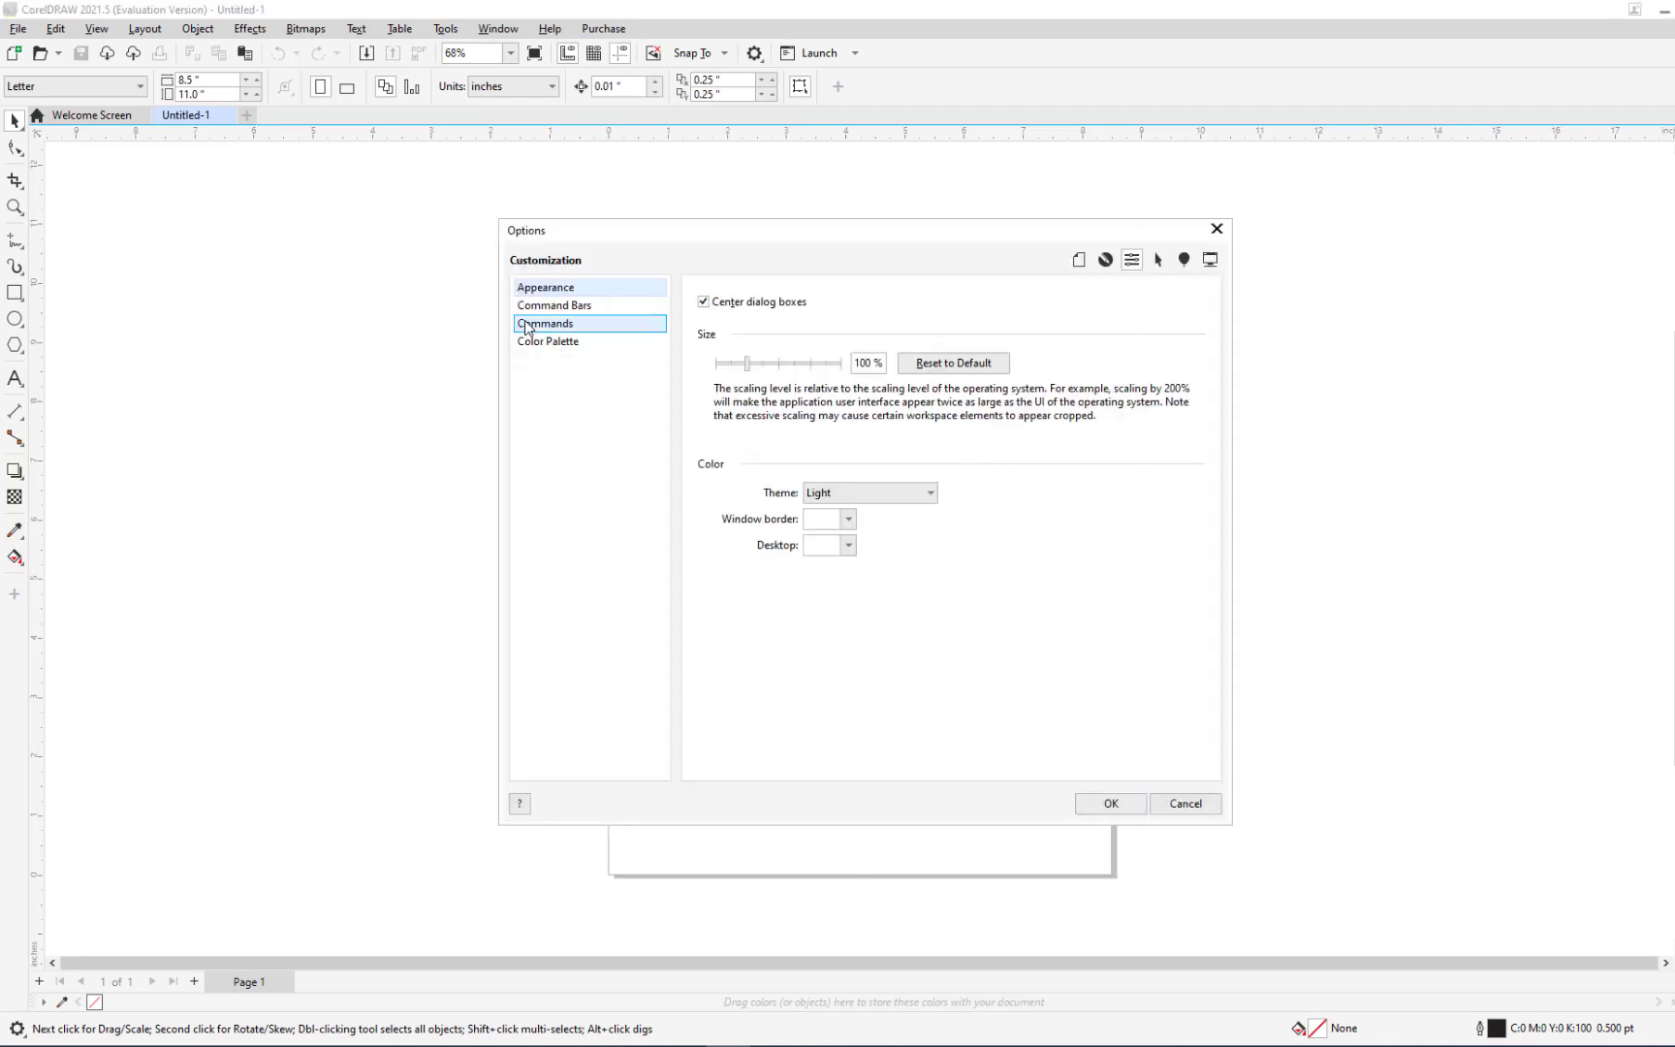
pyautogui.click(526, 308)
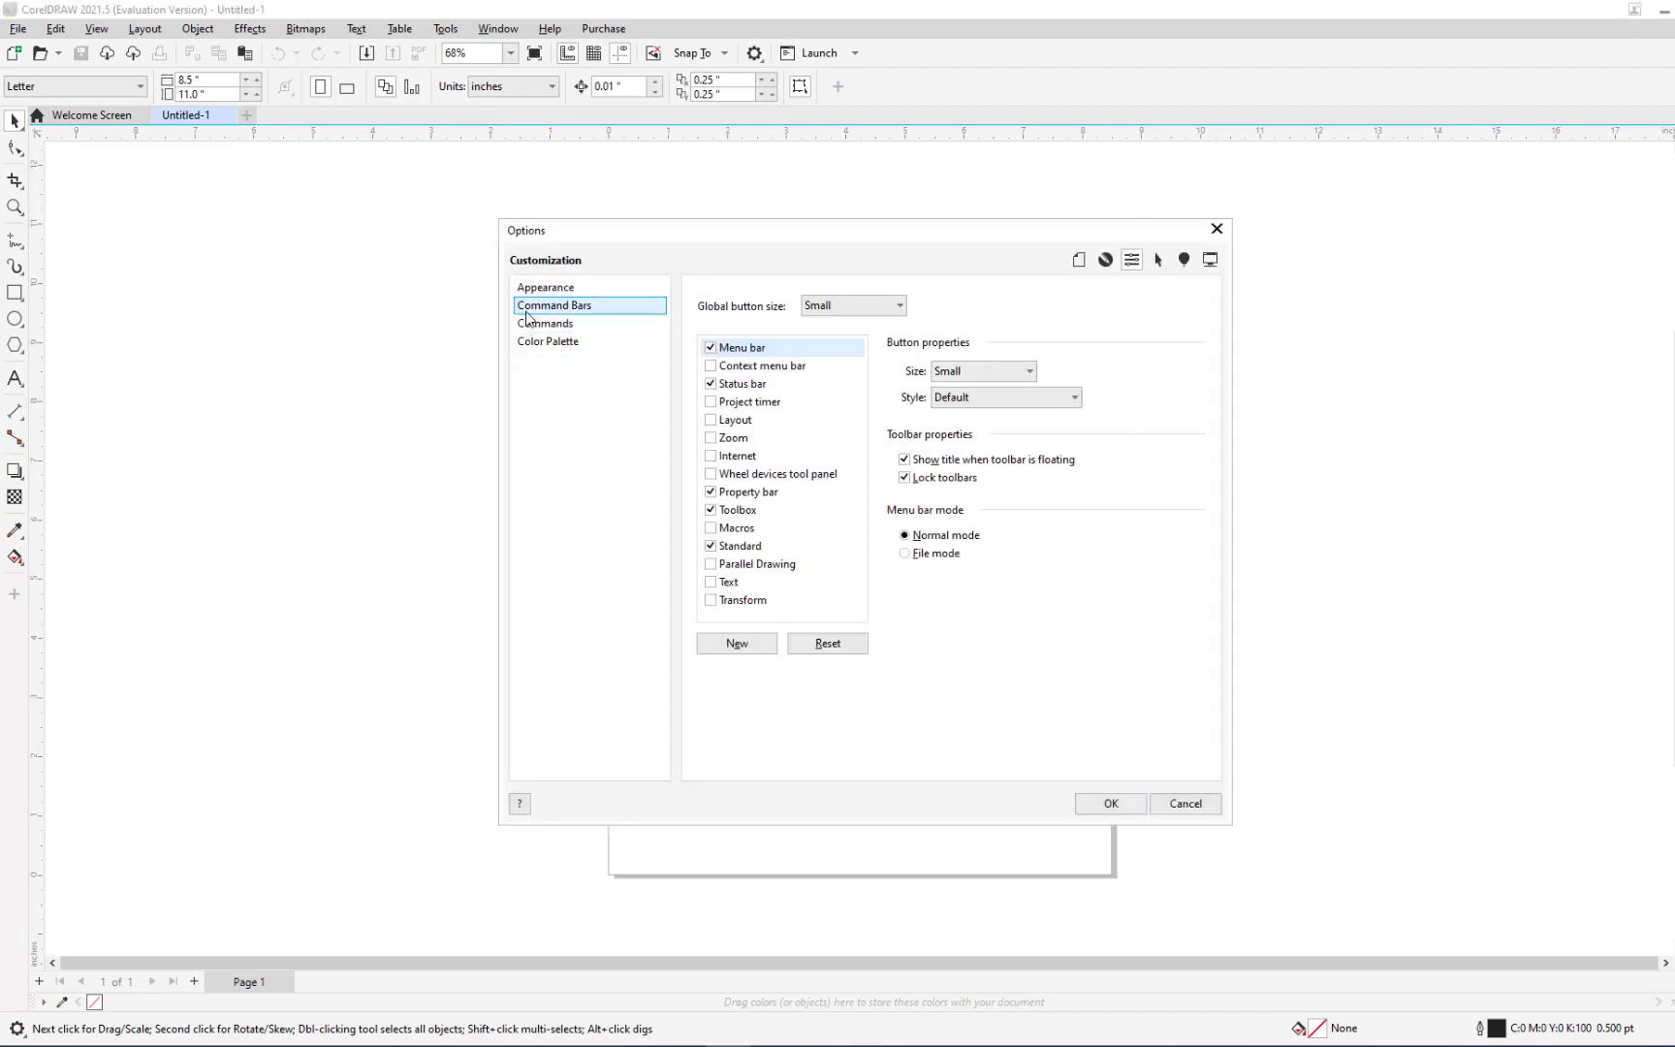
pyautogui.click(548, 325)
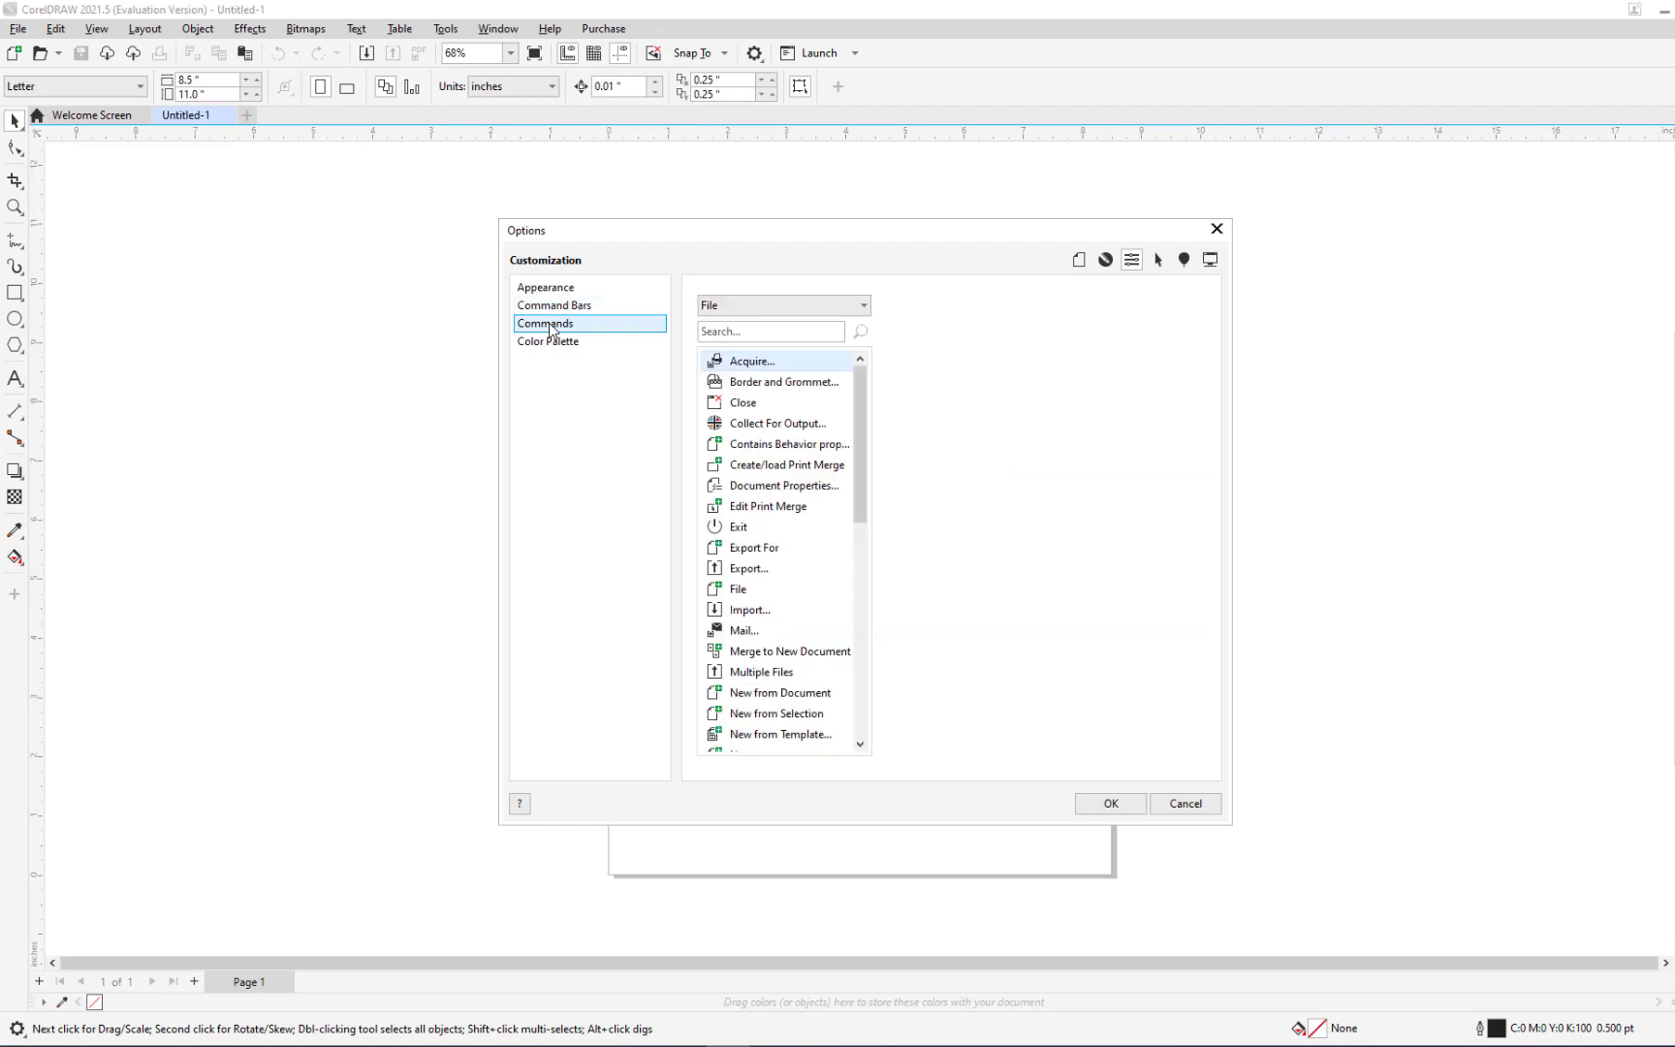
pyautogui.click(761, 305)
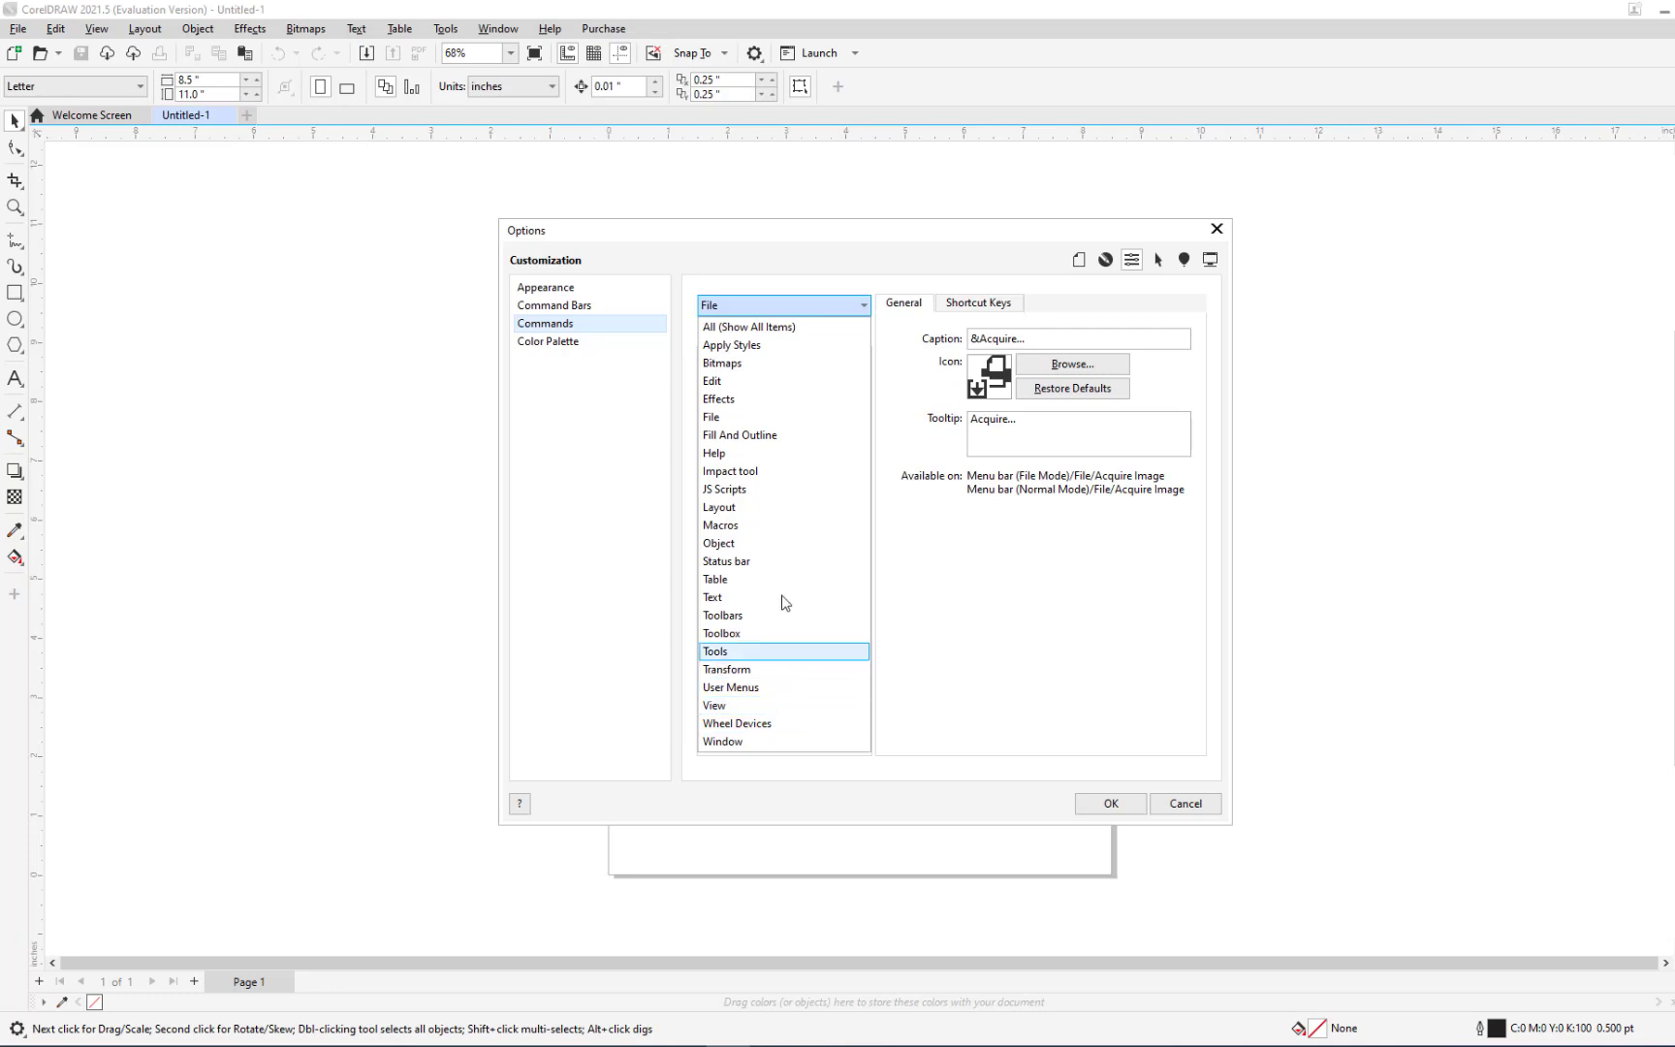
pyautogui.click(742, 488)
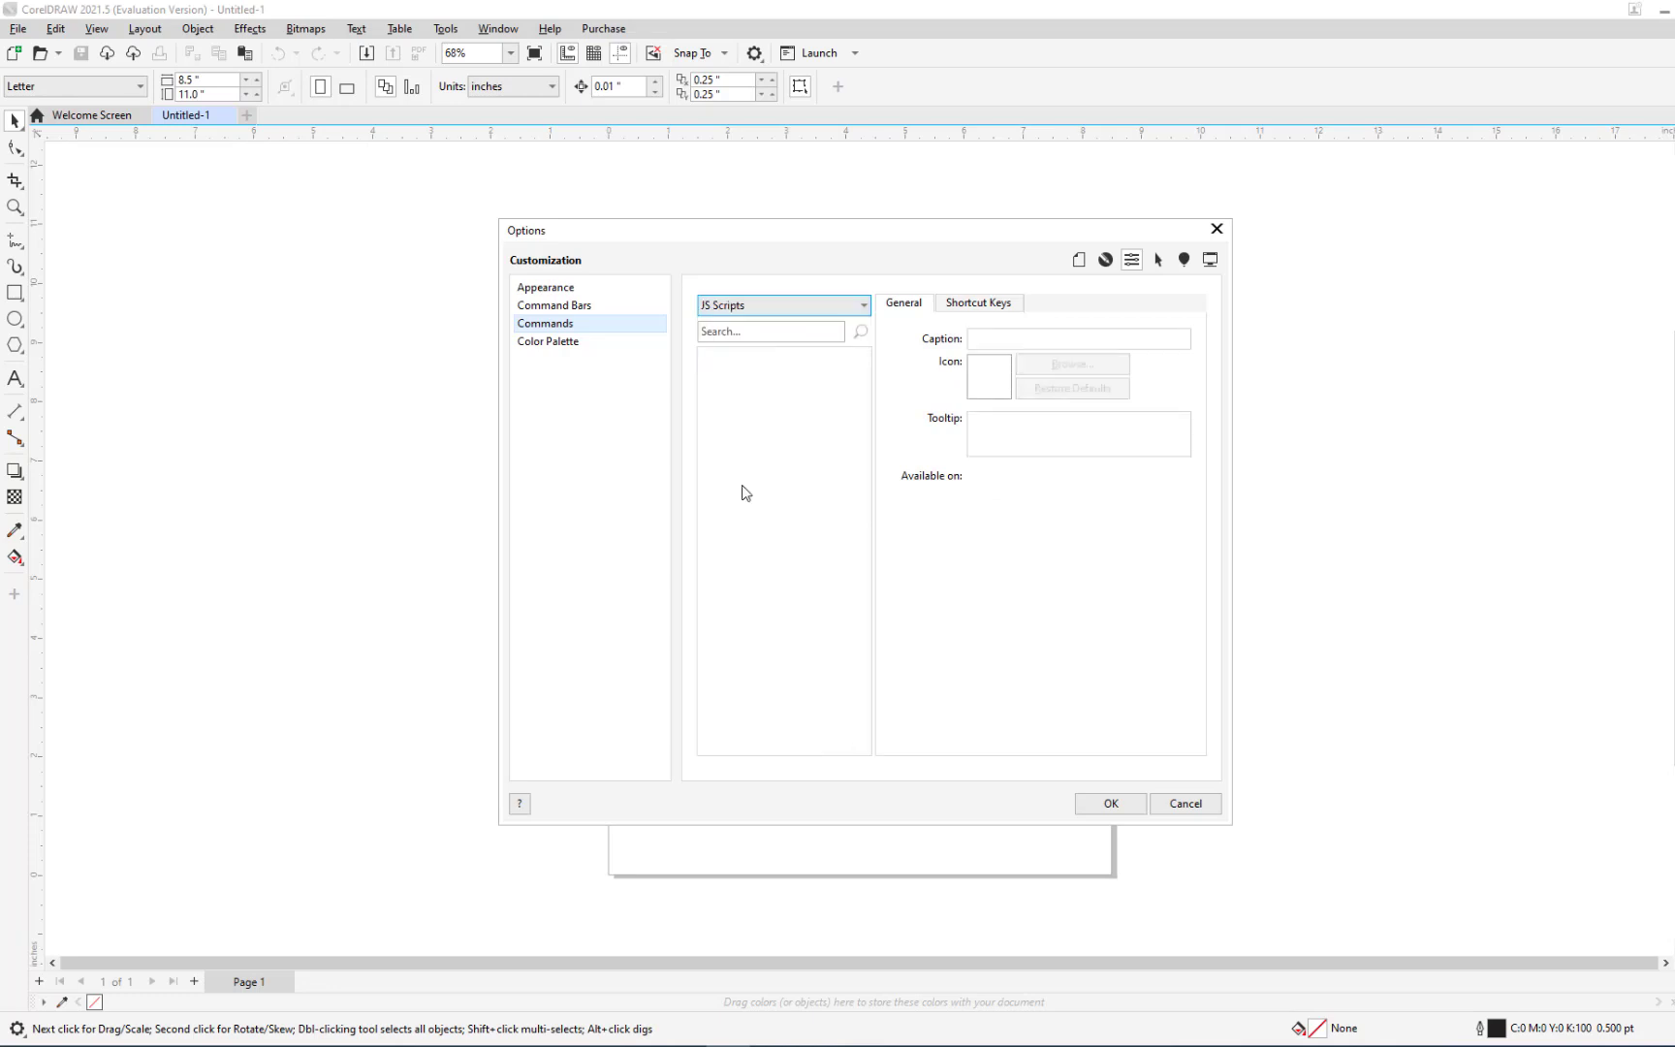
pyautogui.click(790, 306)
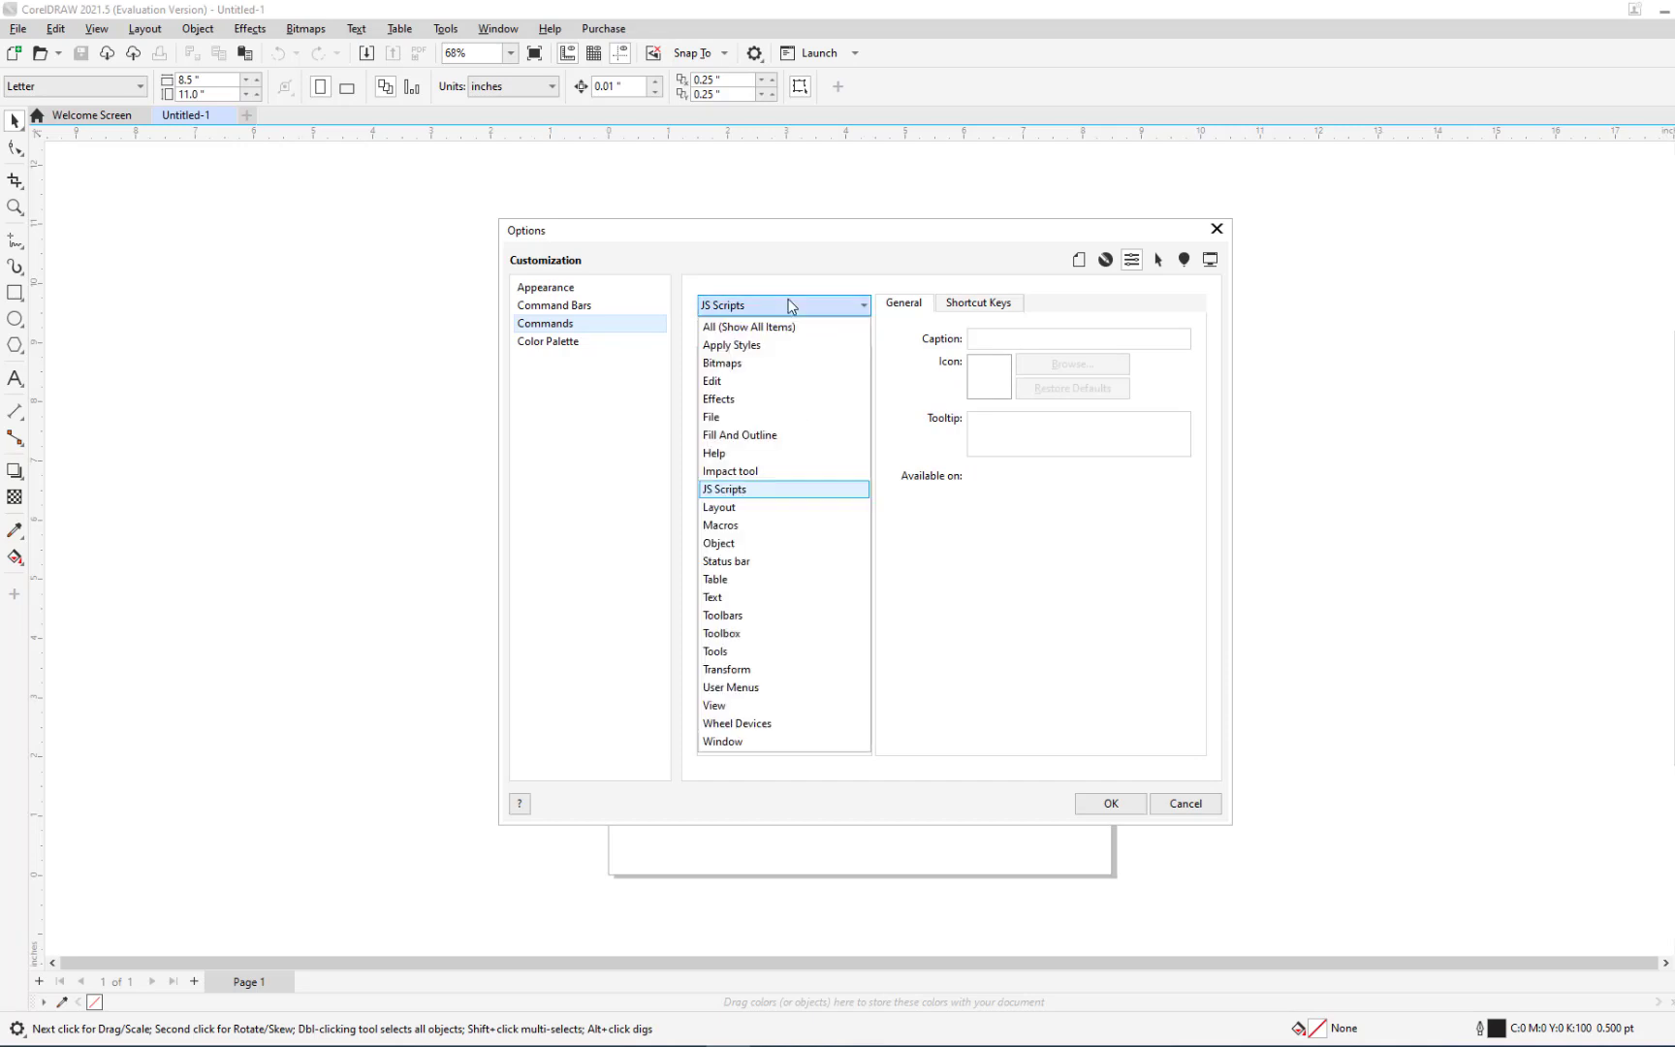
pyautogui.click(785, 303)
pyautogui.click(562, 309)
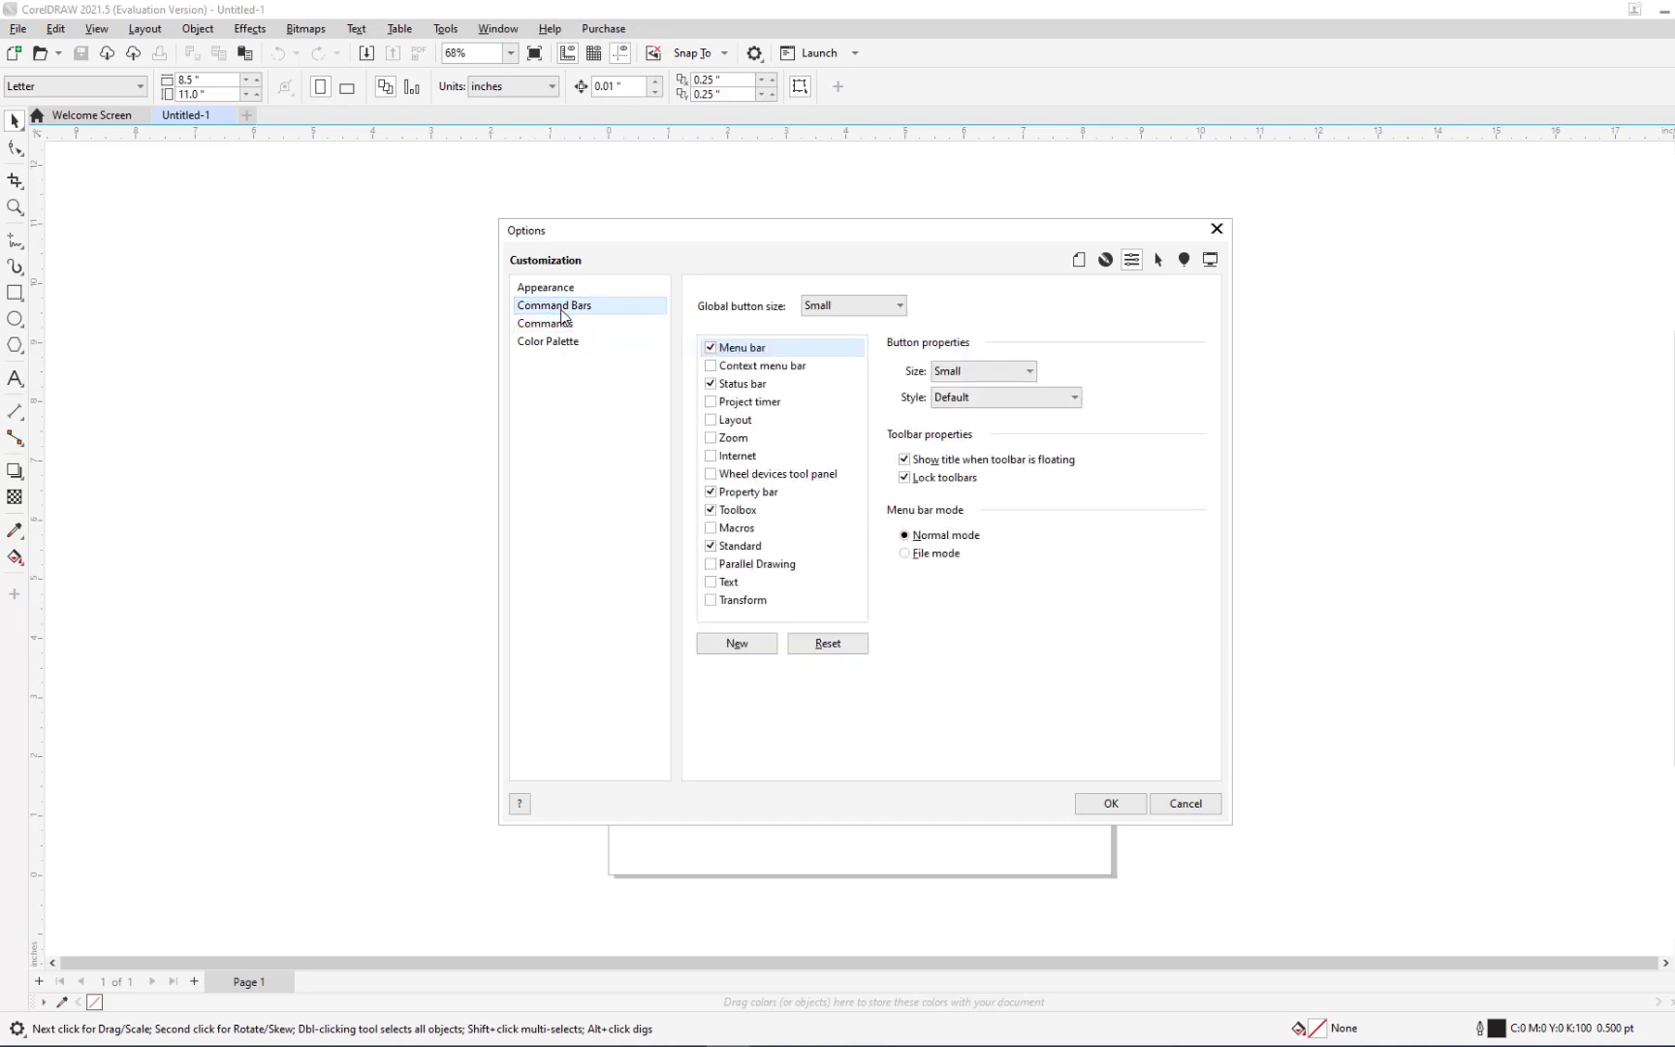
pyautogui.click(827, 308)
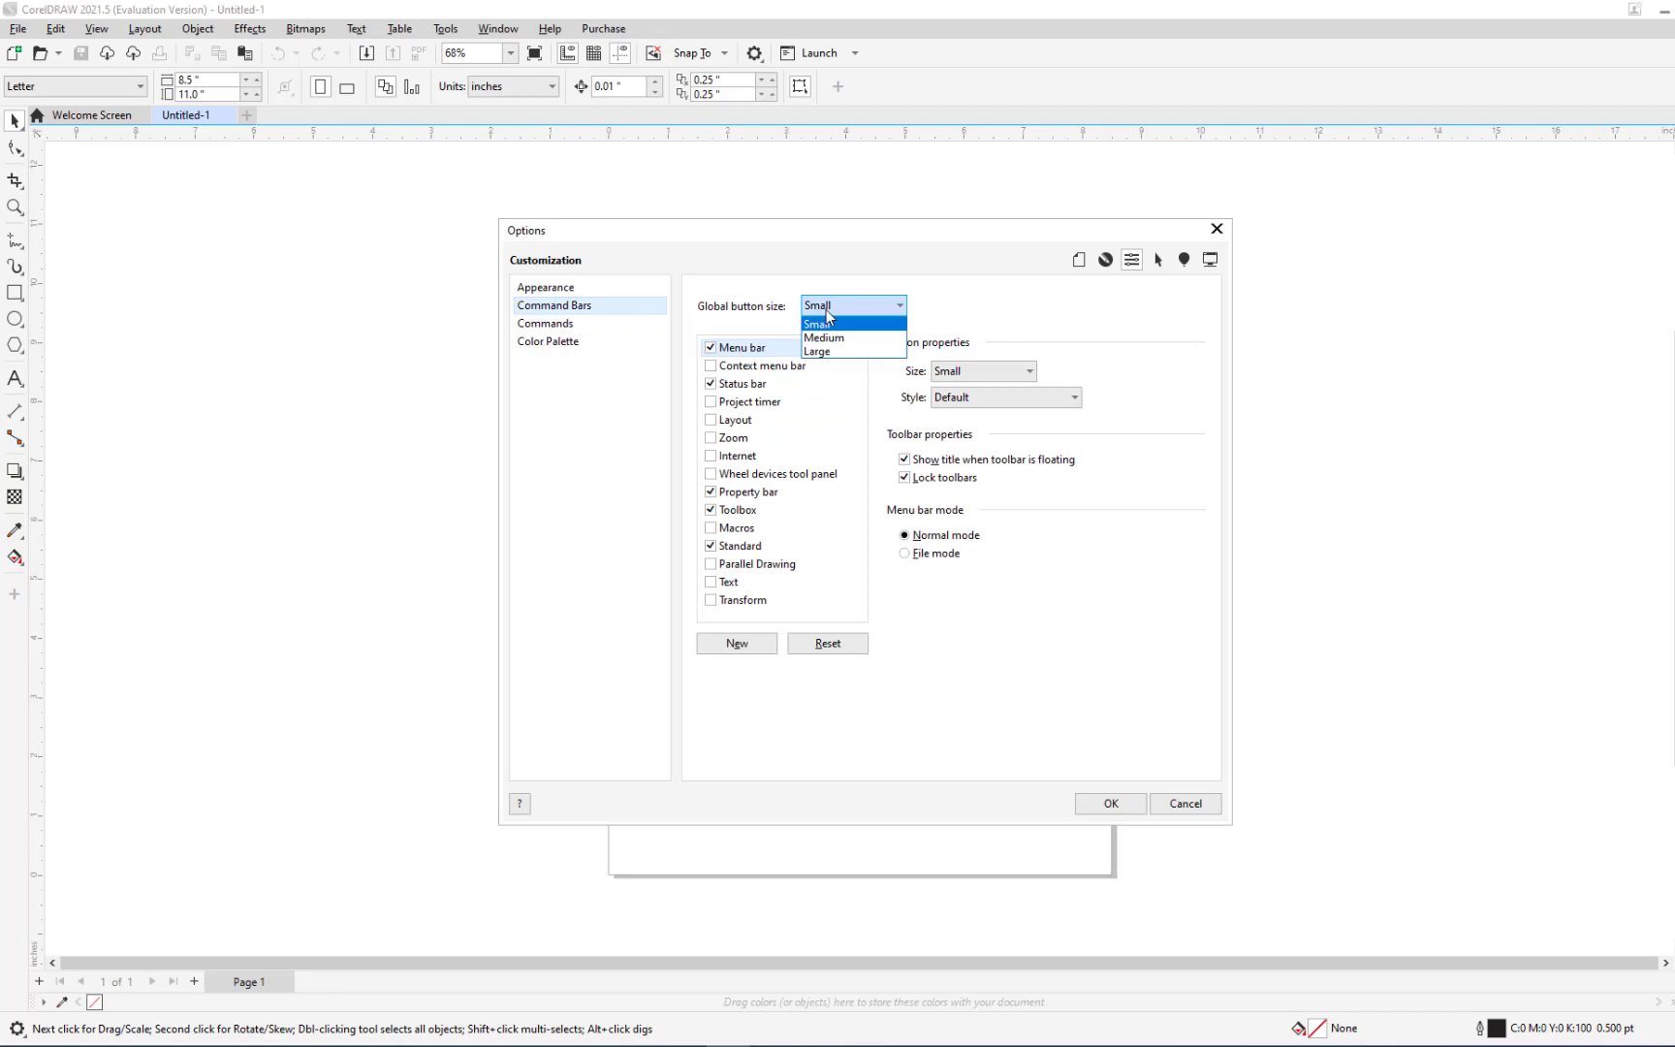
pyautogui.click(827, 320)
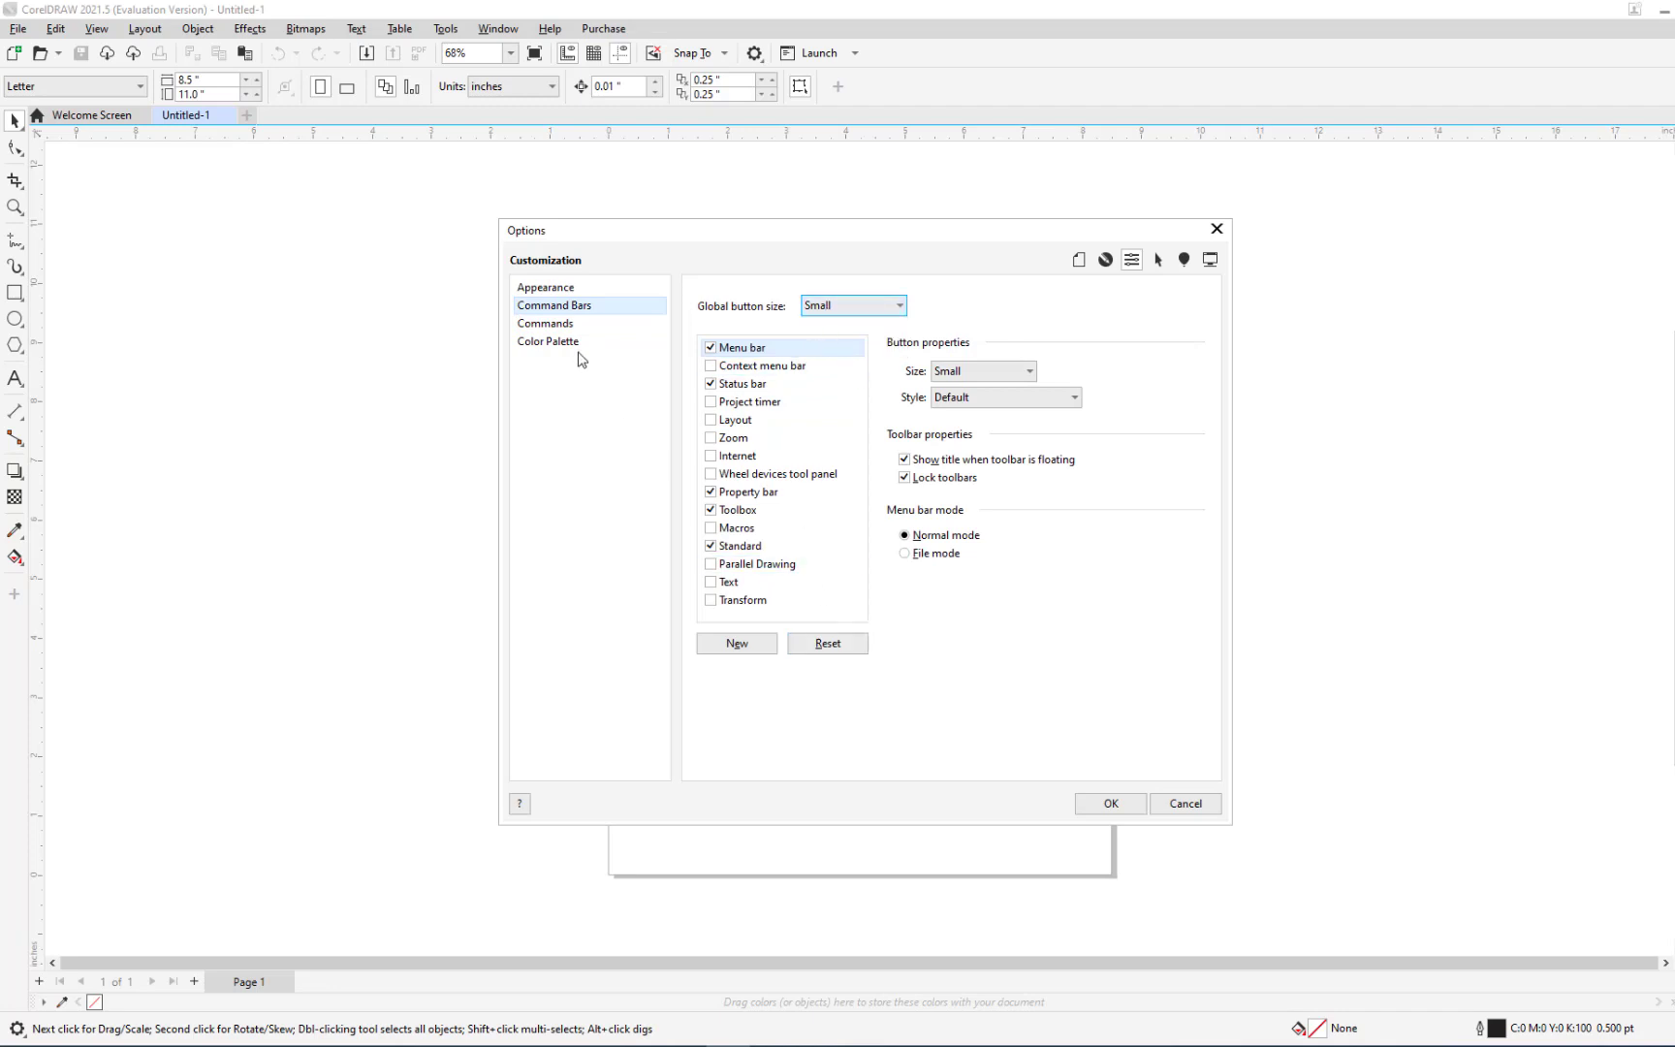
pyautogui.click(1177, 803)
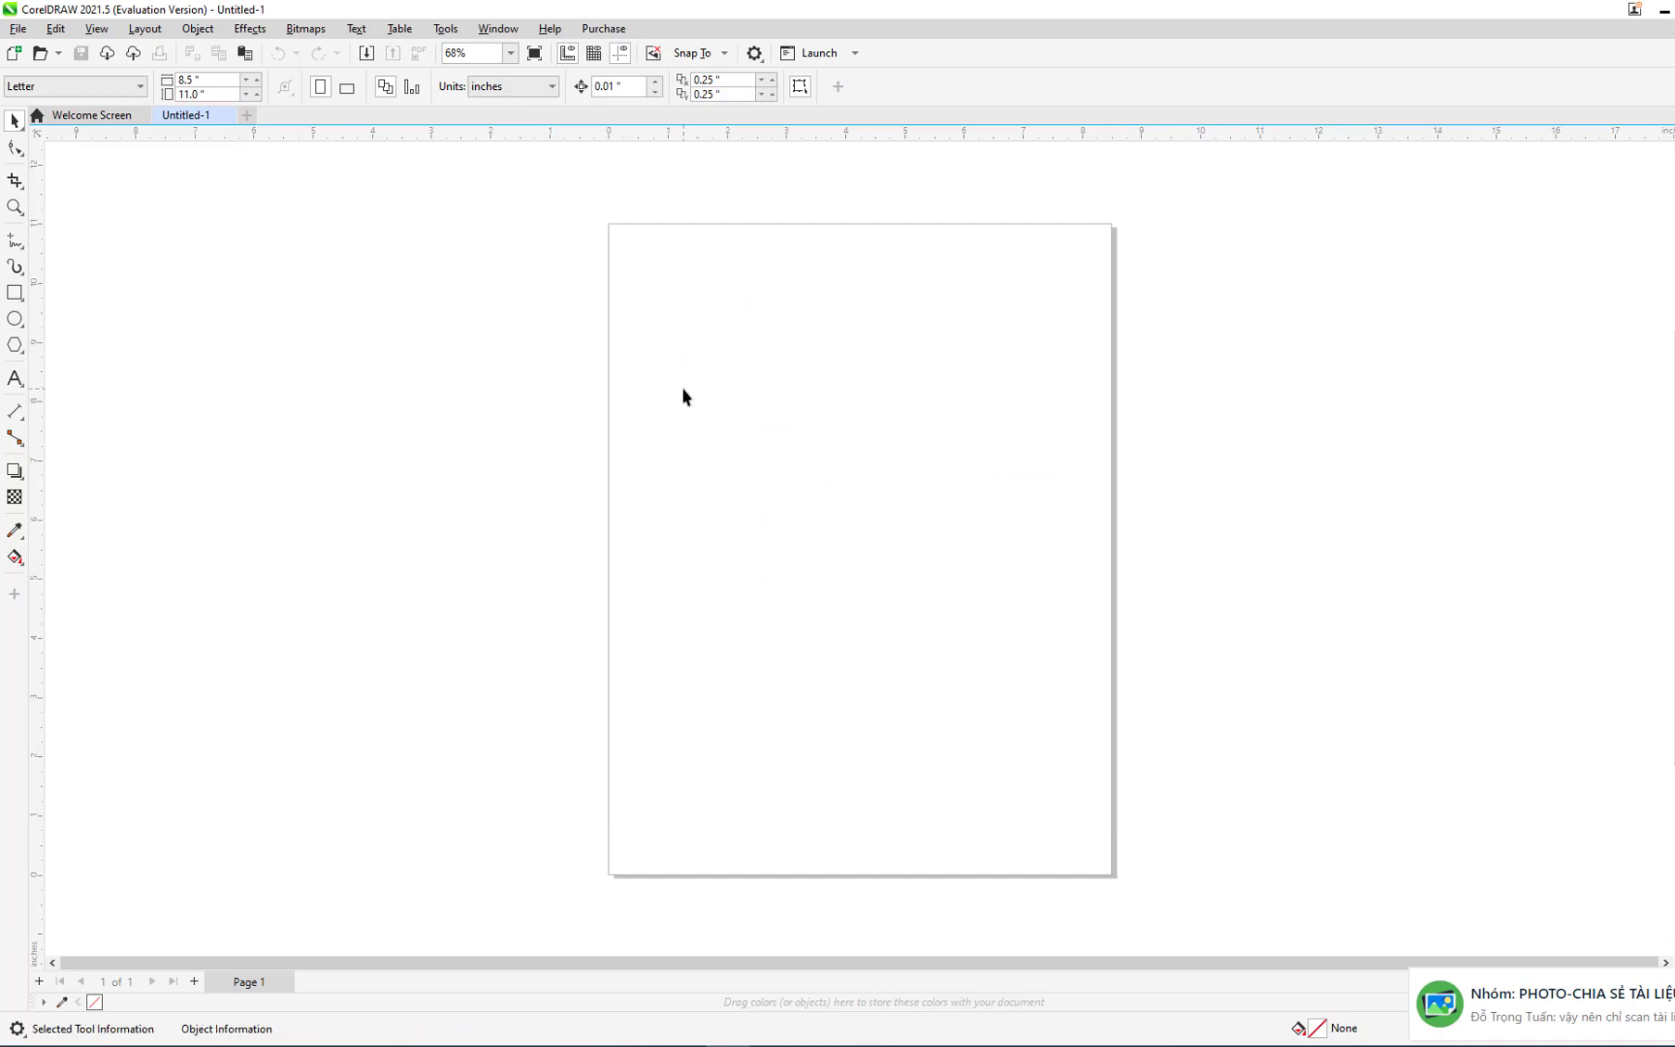
# Open the macro code editor and close it again with Alt+F11
pyautogui.click(445, 29)
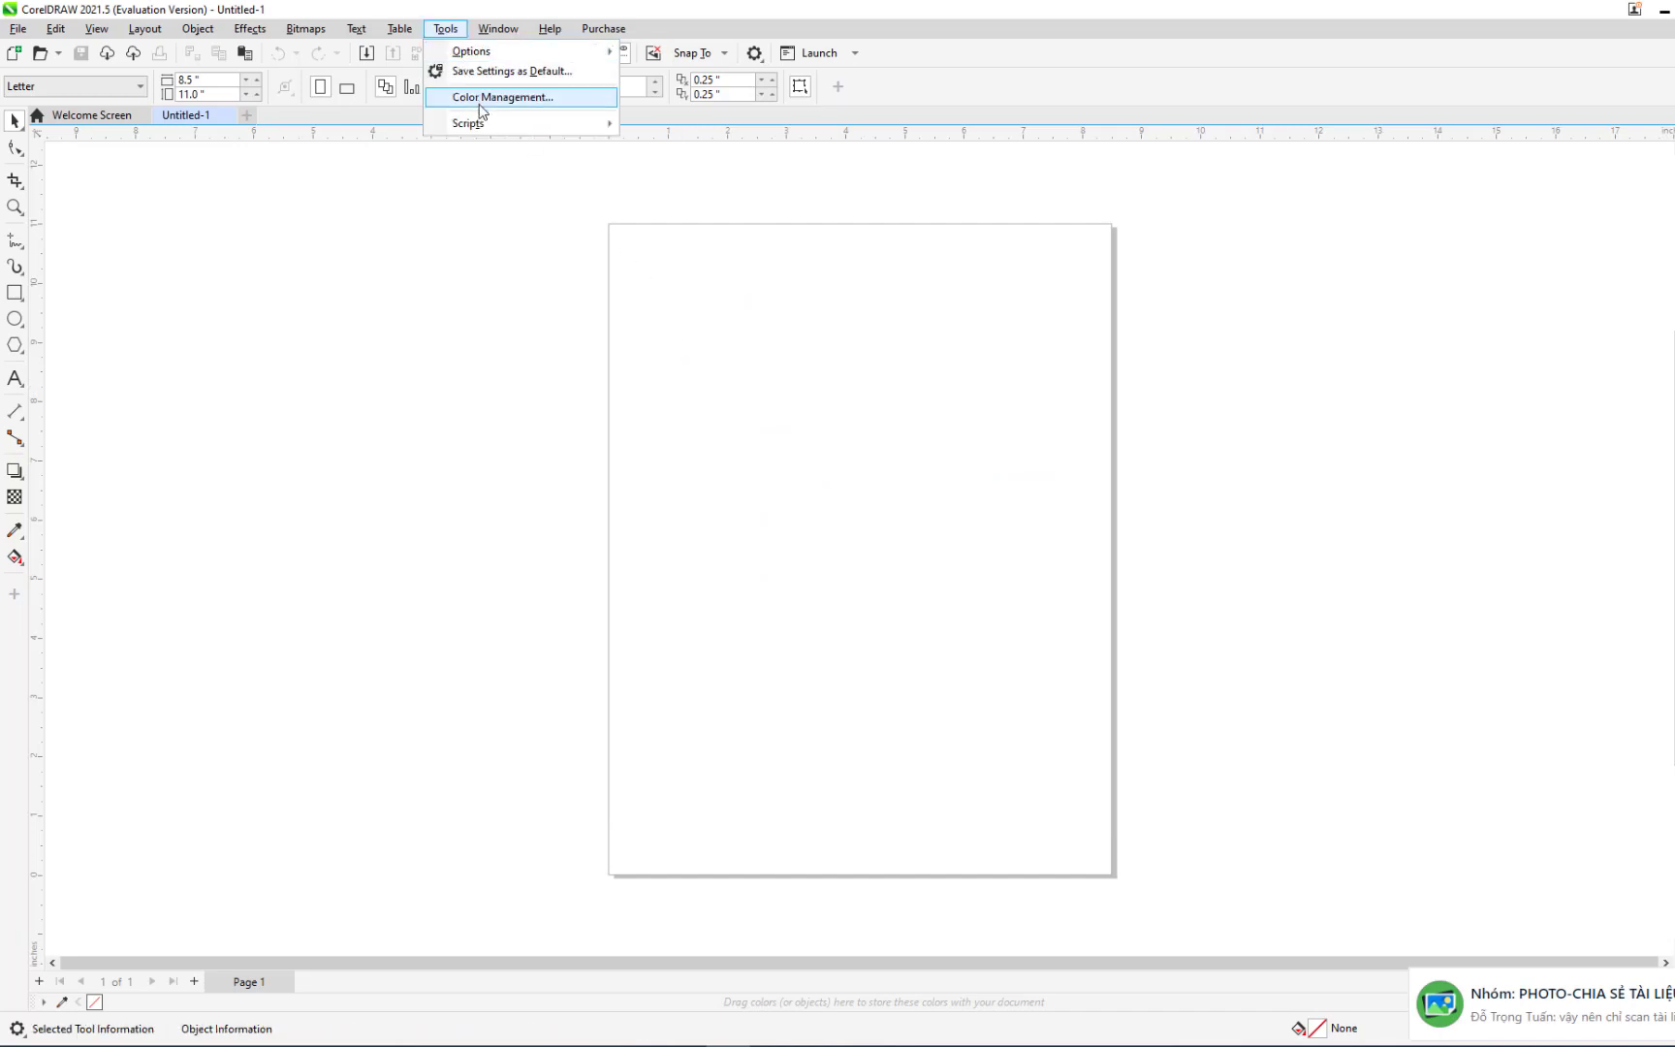
pyautogui.moveTo(468, 124)
pyautogui.click(679, 169)
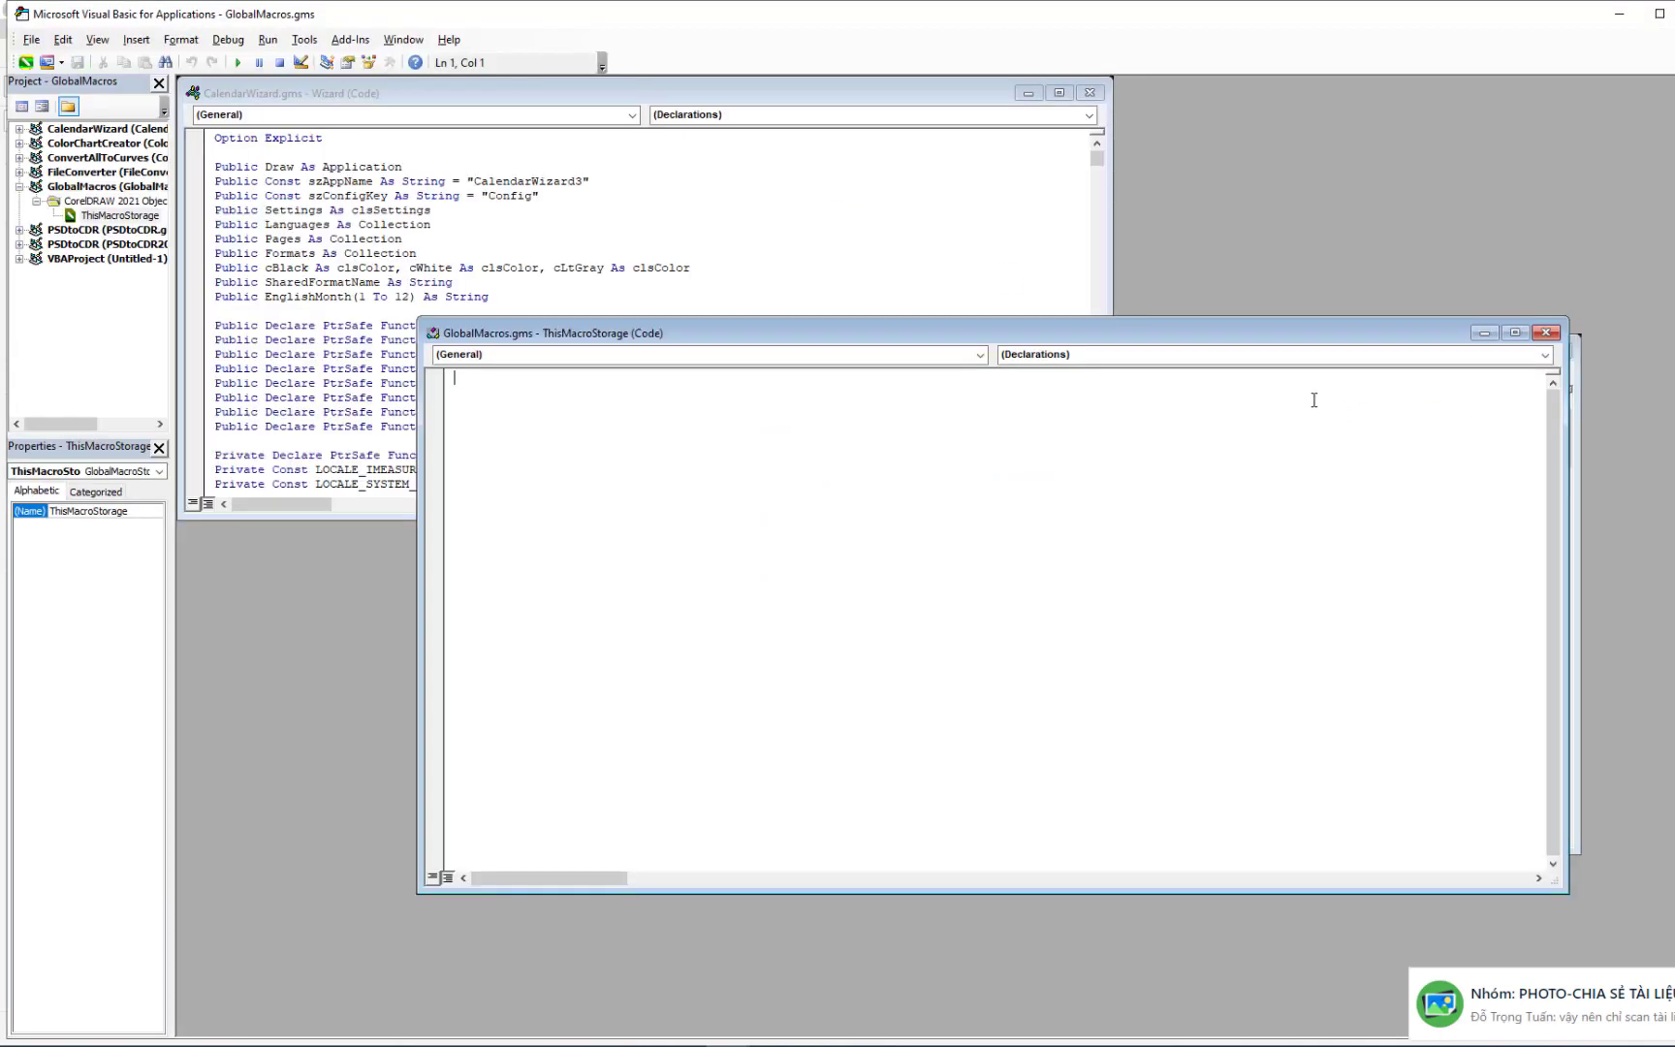
pyautogui.hotkey('alt', 'F11')
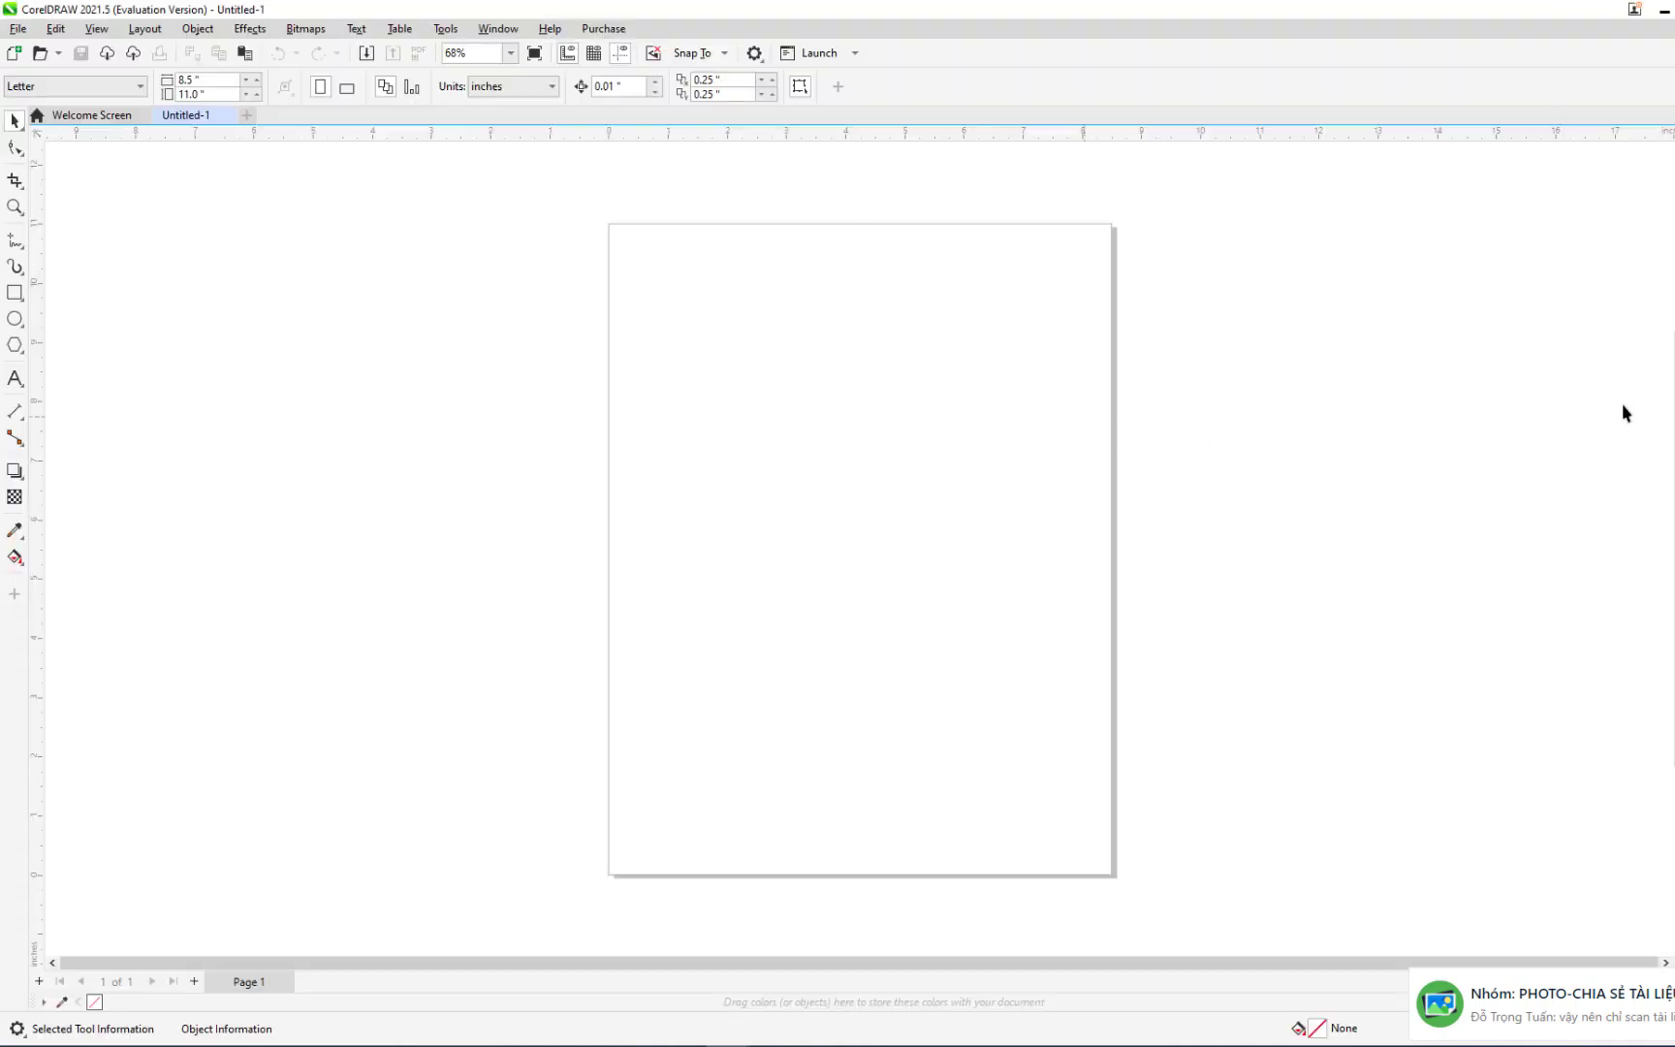
# Show the Scripts docker listing installed script projects such as PSDtoCDR
pyautogui.click(446, 29)
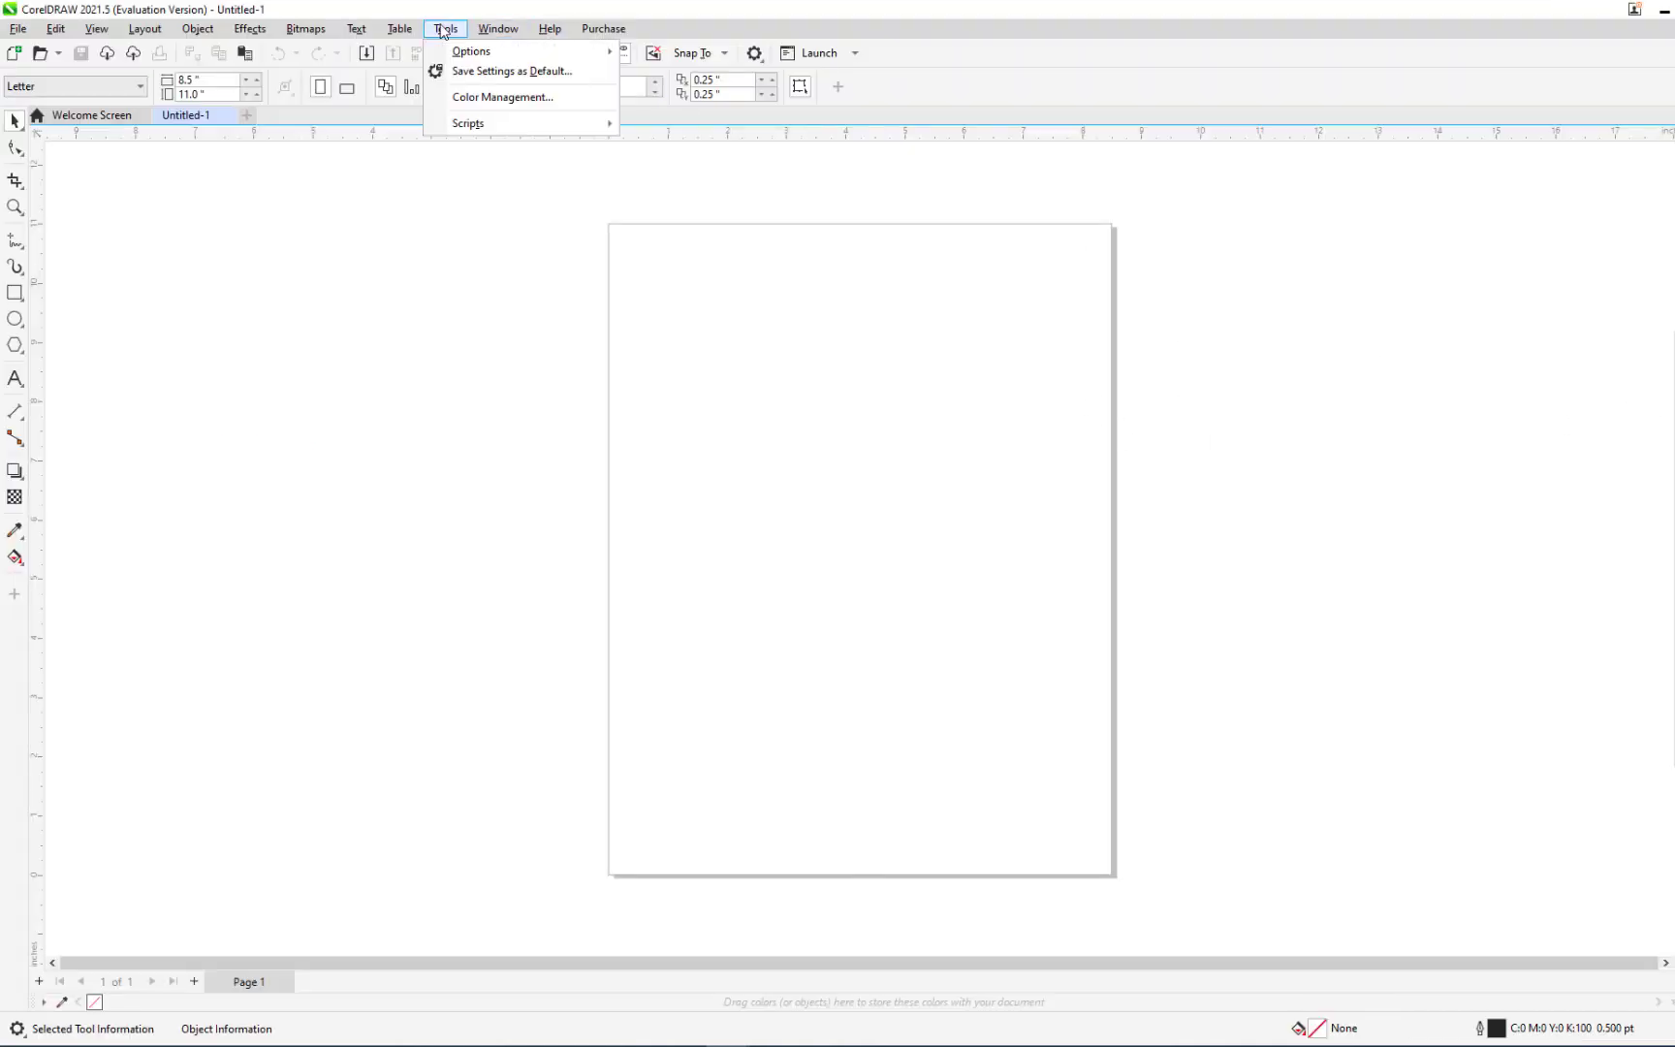
pyautogui.moveTo(471, 51)
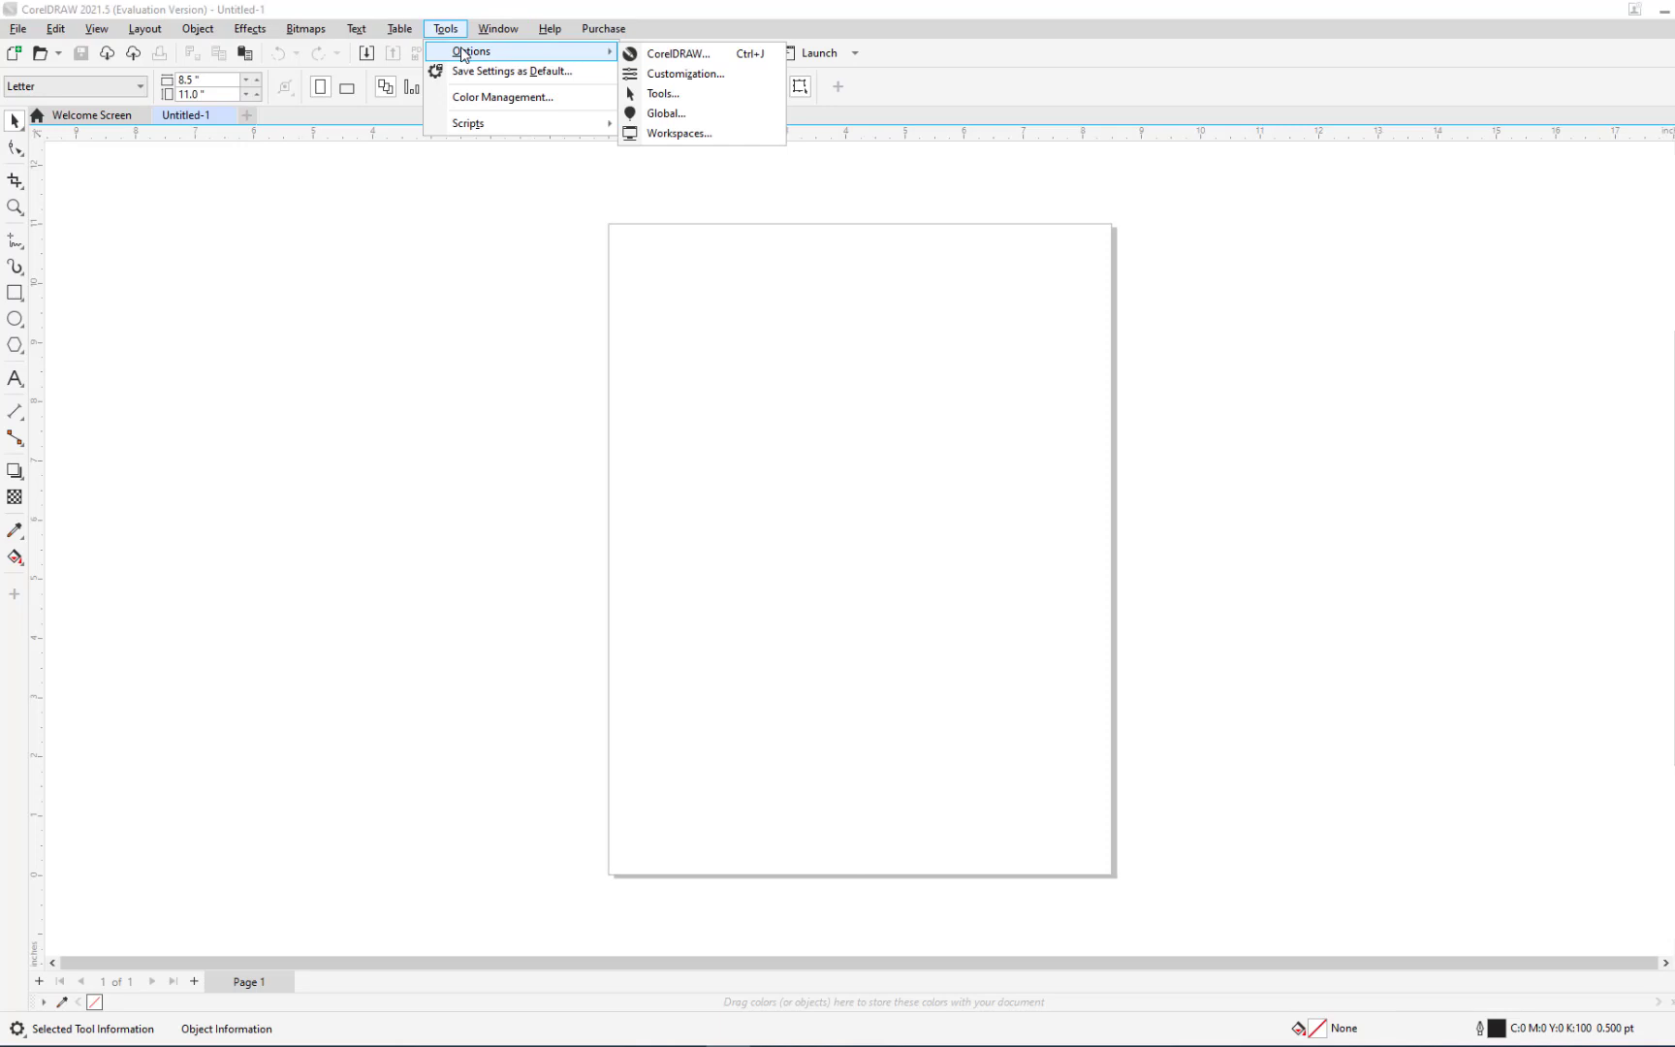
pyautogui.click(446, 29)
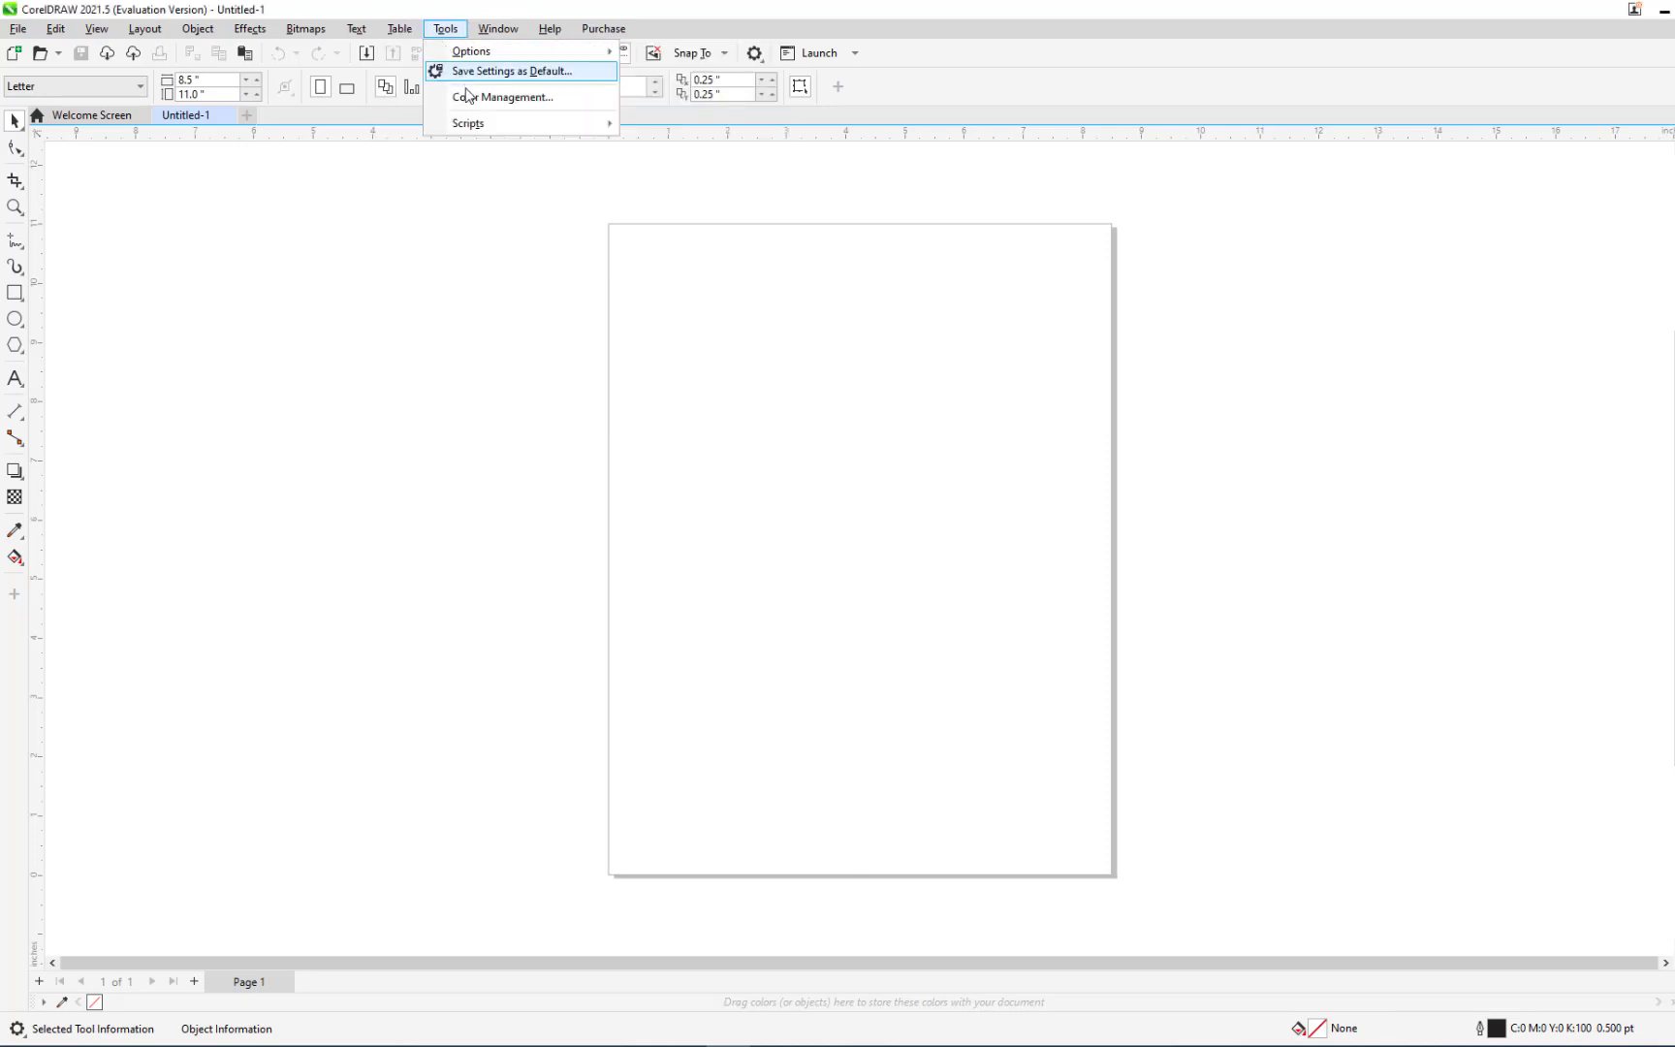
pyautogui.moveTo(468, 123)
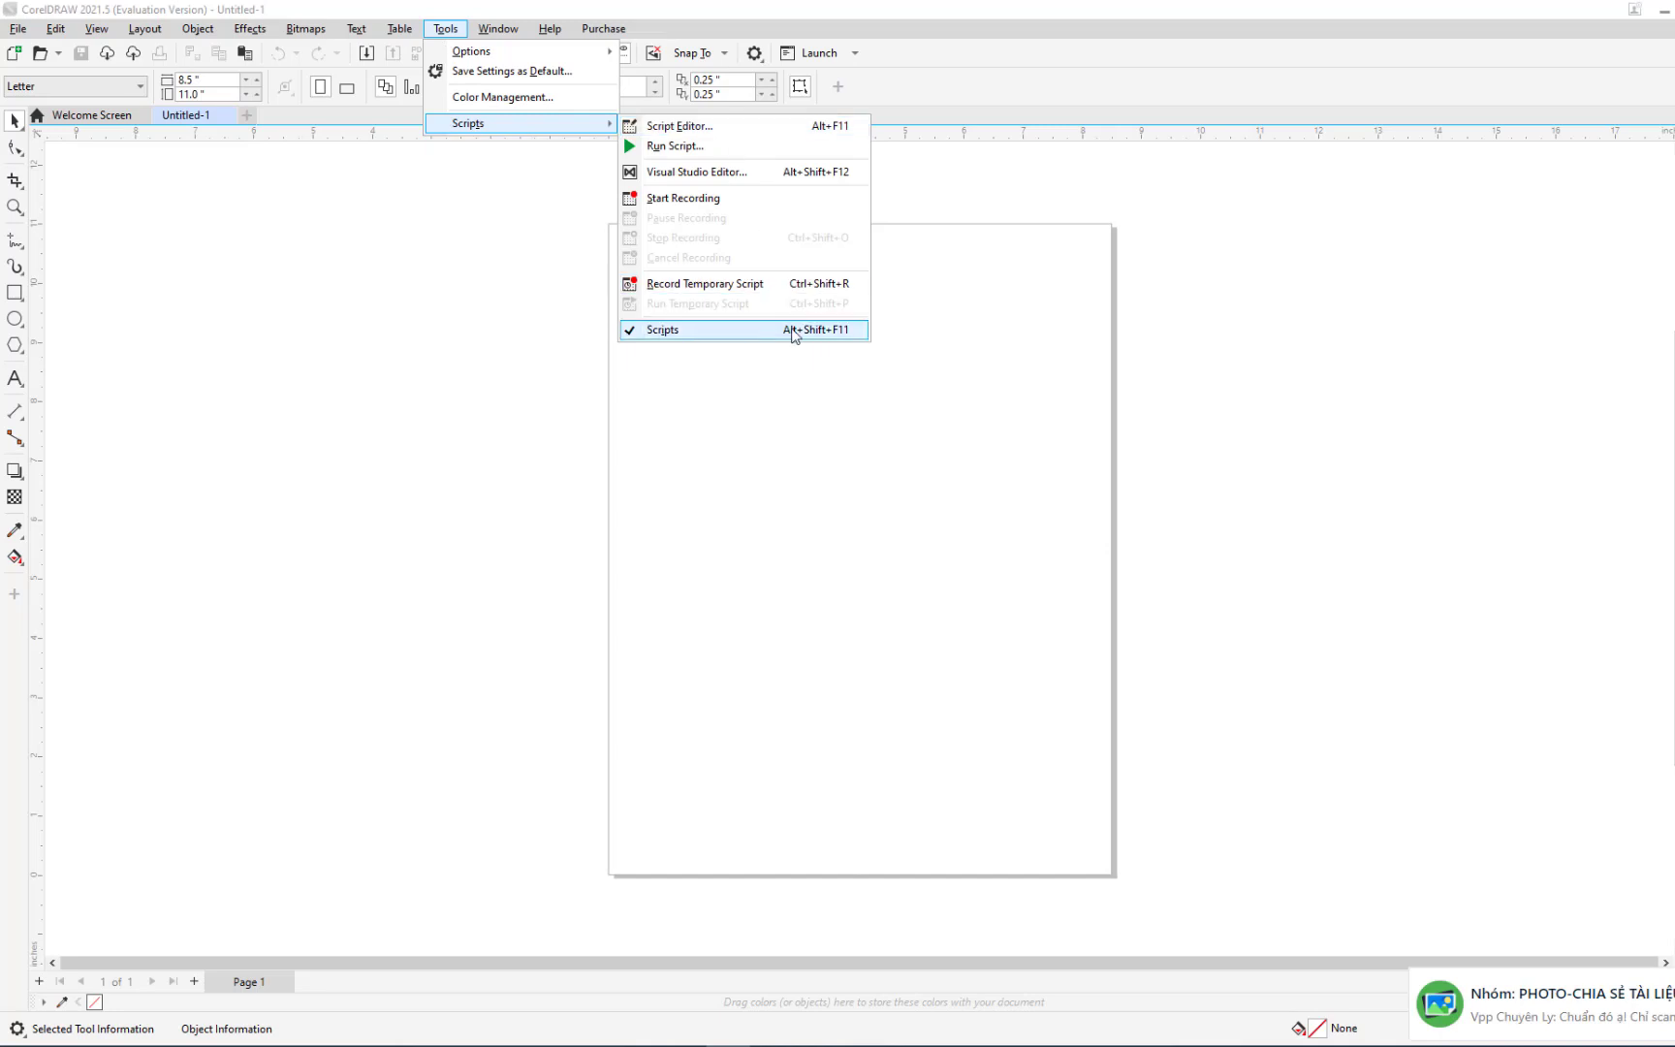
pyautogui.click(755, 335)
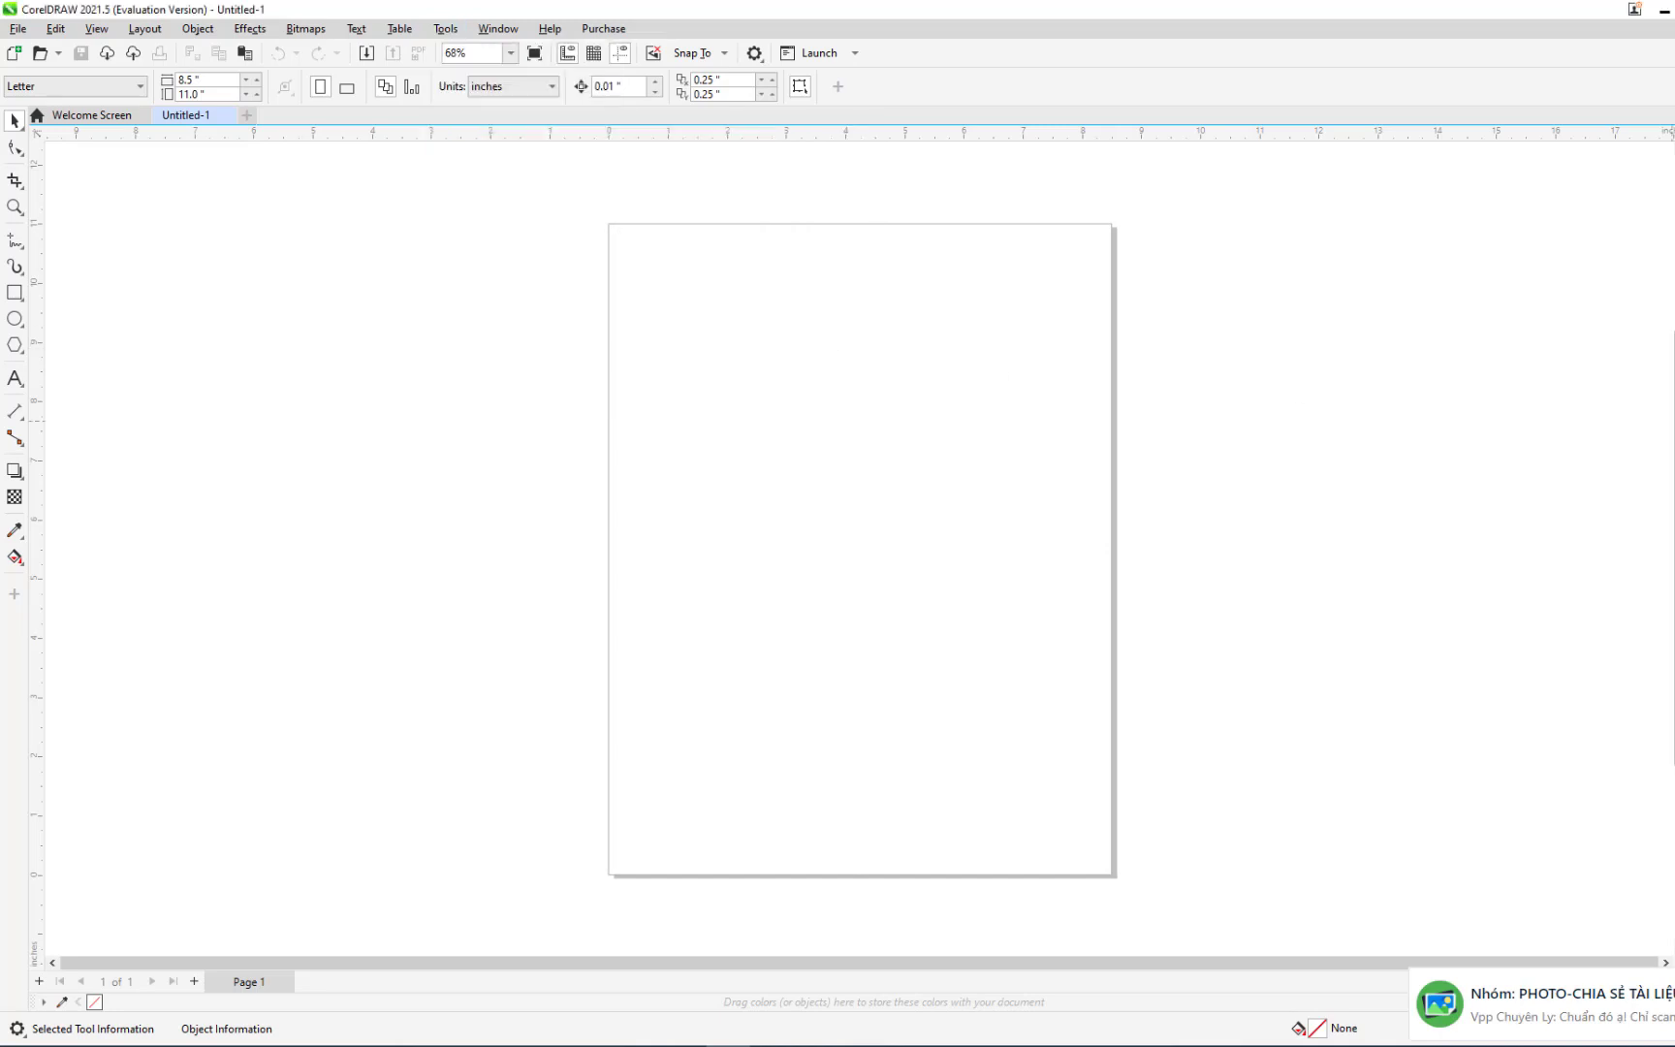
pyautogui.click(445, 28)
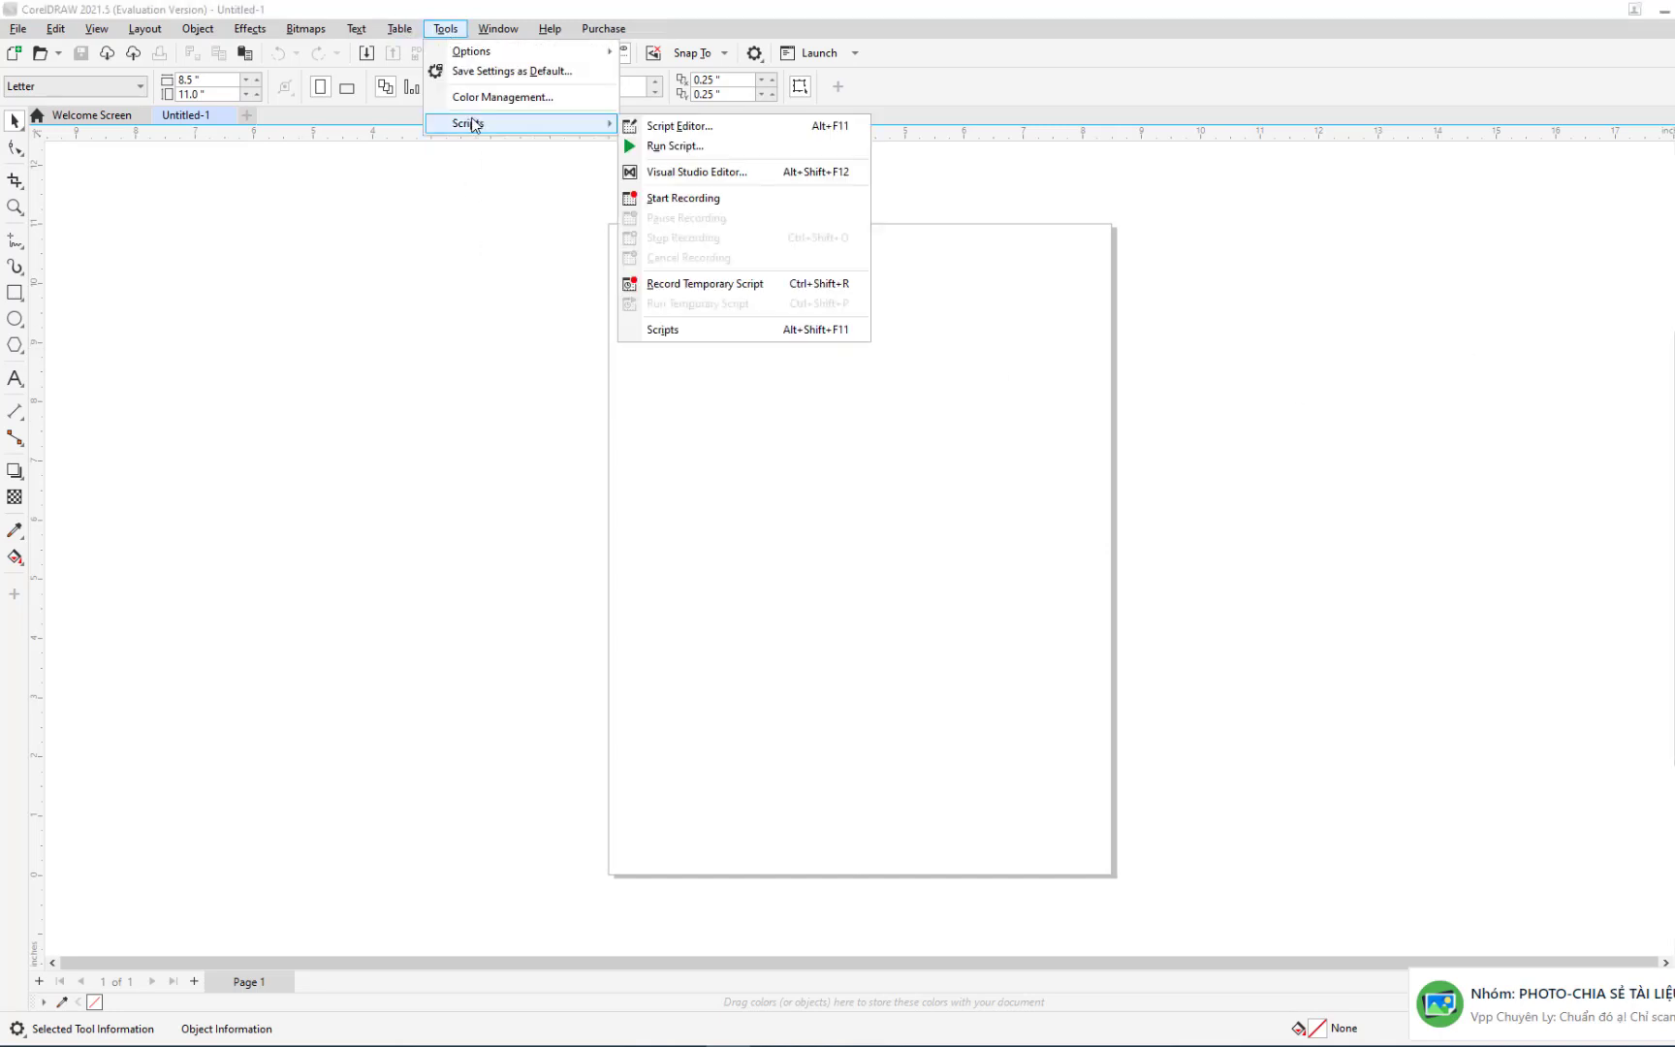
pyautogui.click(738, 330)
# Search the customization commands for 'pho' and select the first ExImPhotoshop macro
pyautogui.write('D')
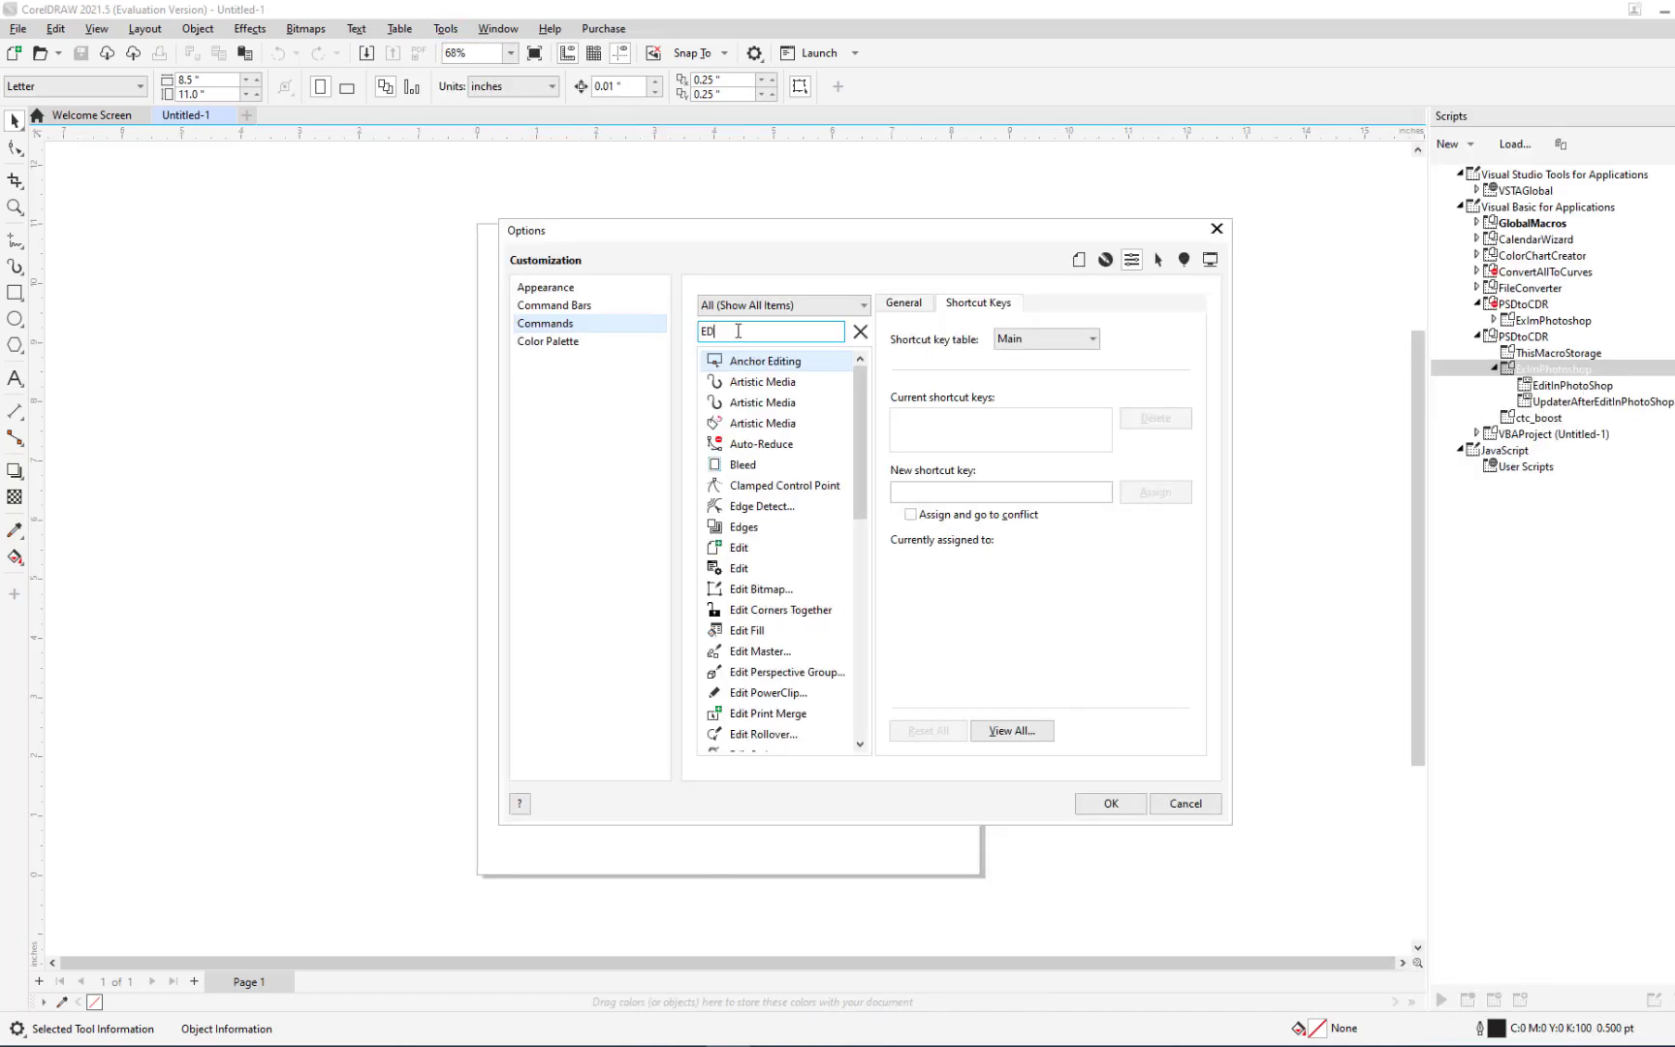
pyautogui.write('dit')
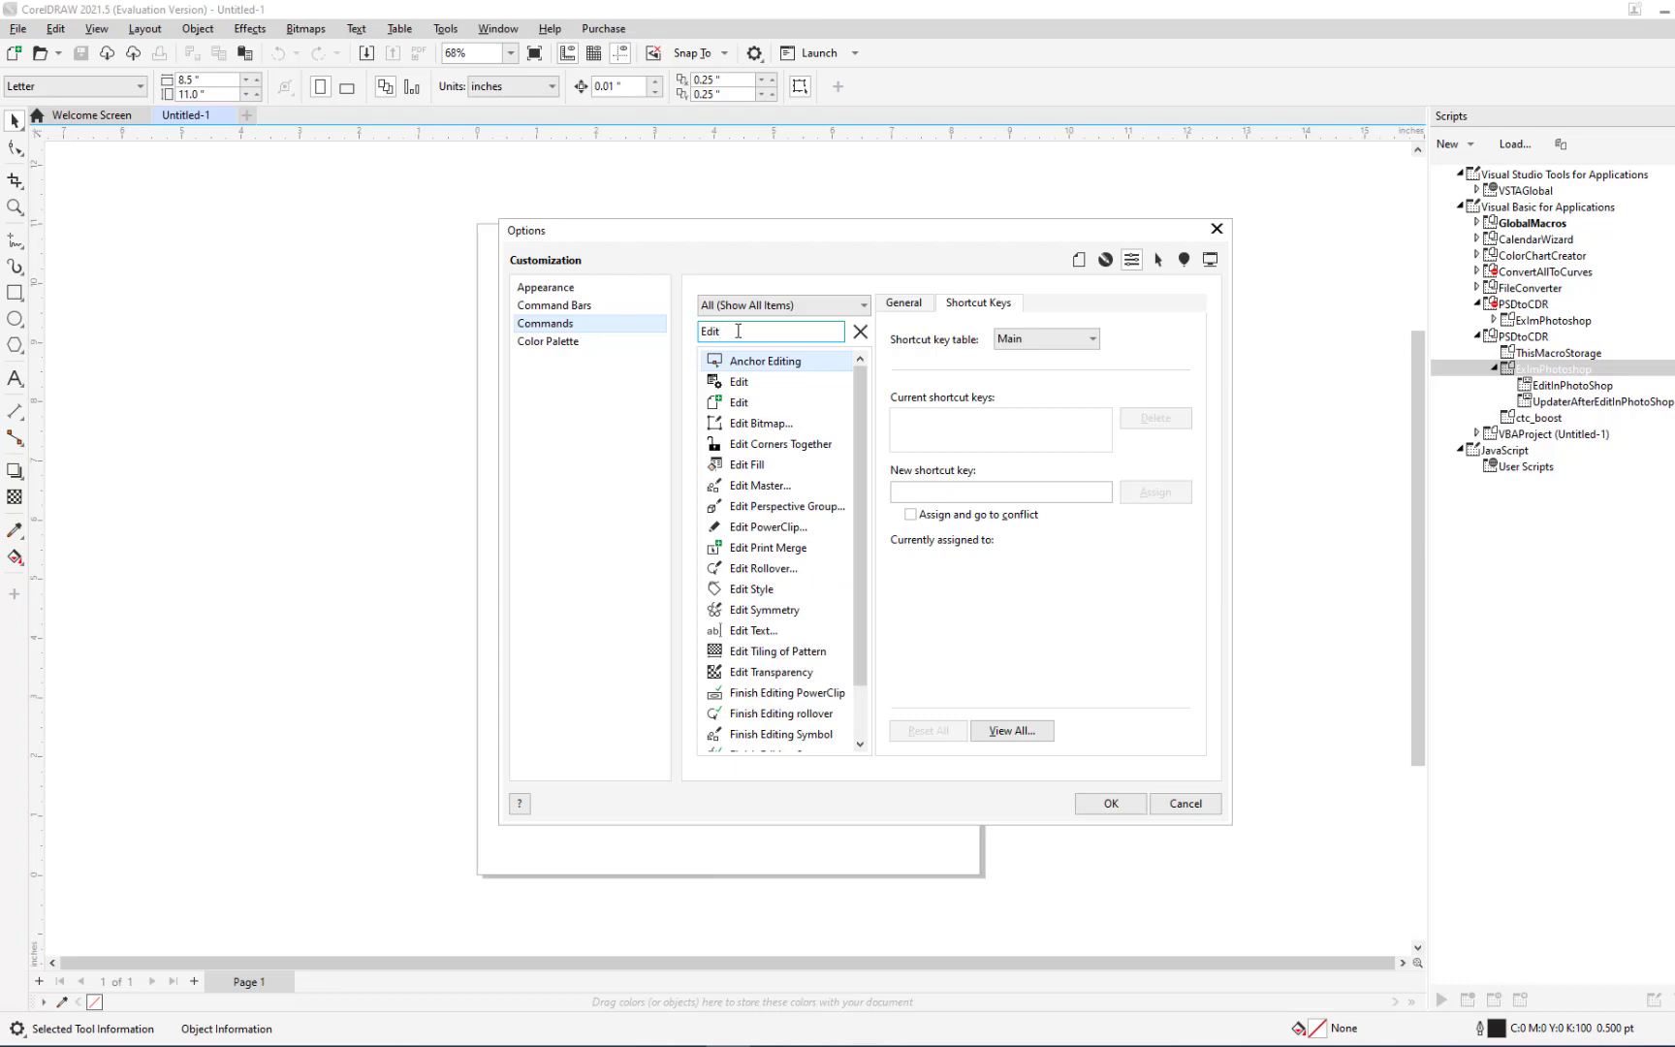
pyautogui.write('In')
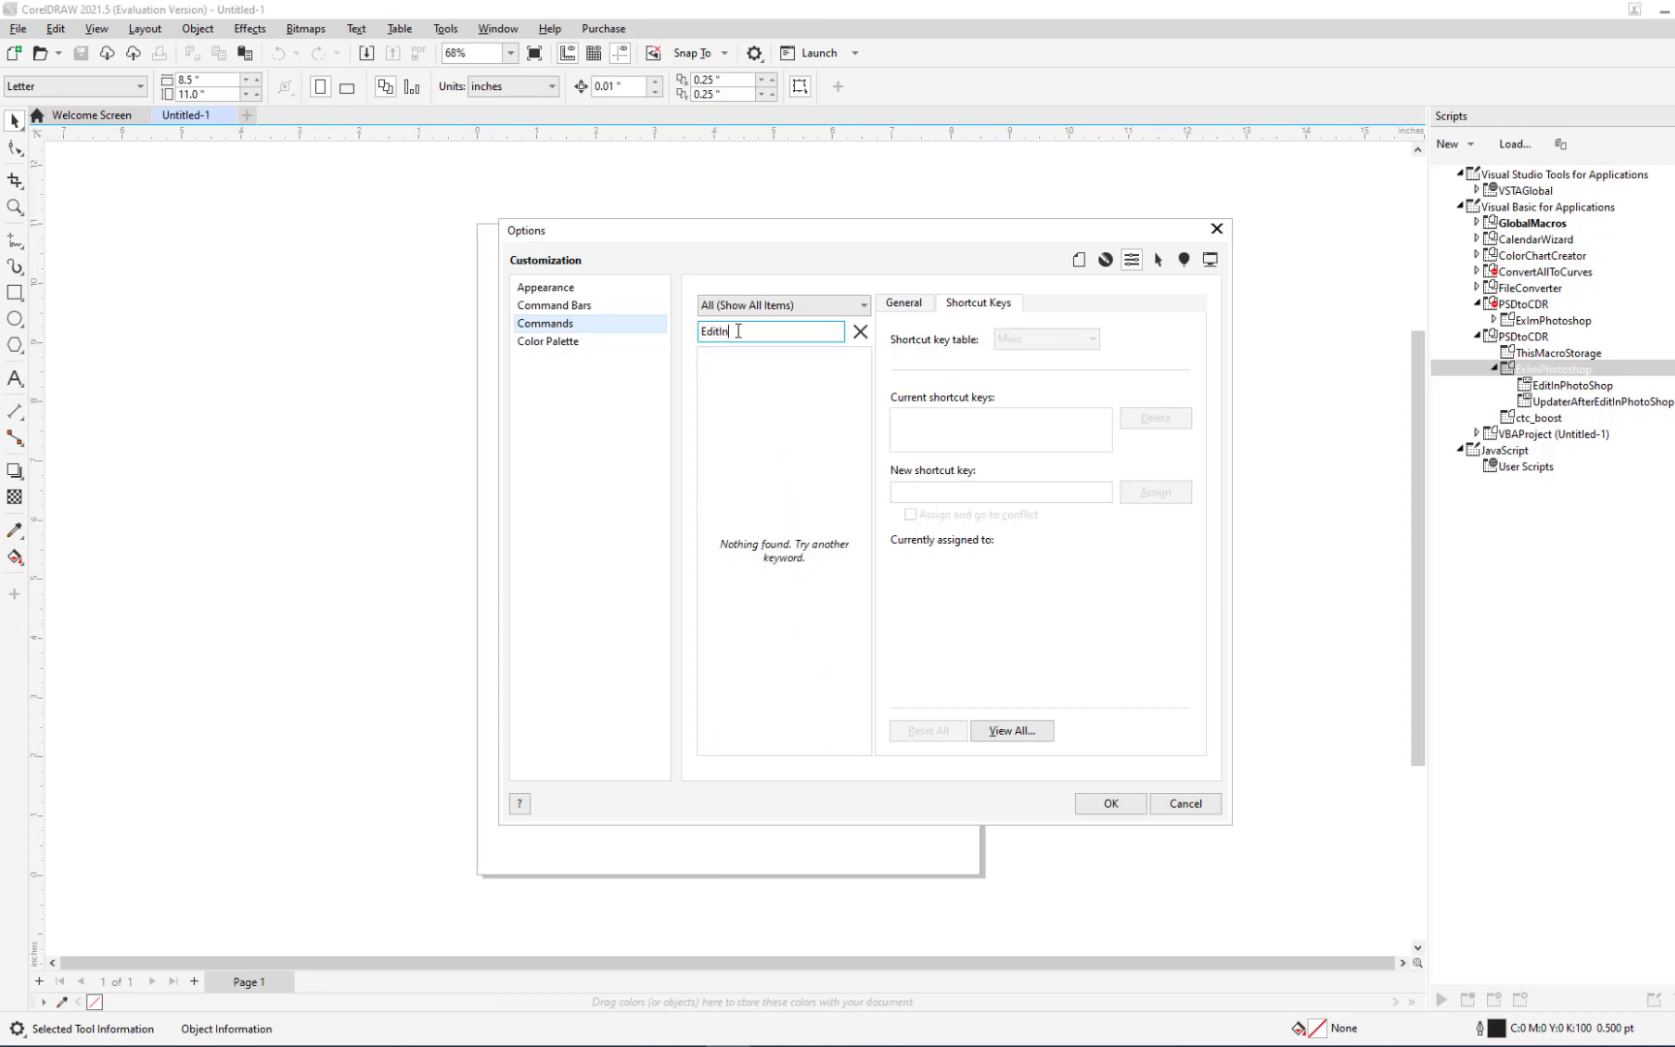
pyautogui.press('BackSpace')
pyautogui.press('BackSpace')
pyautogui.press('BackSpace')
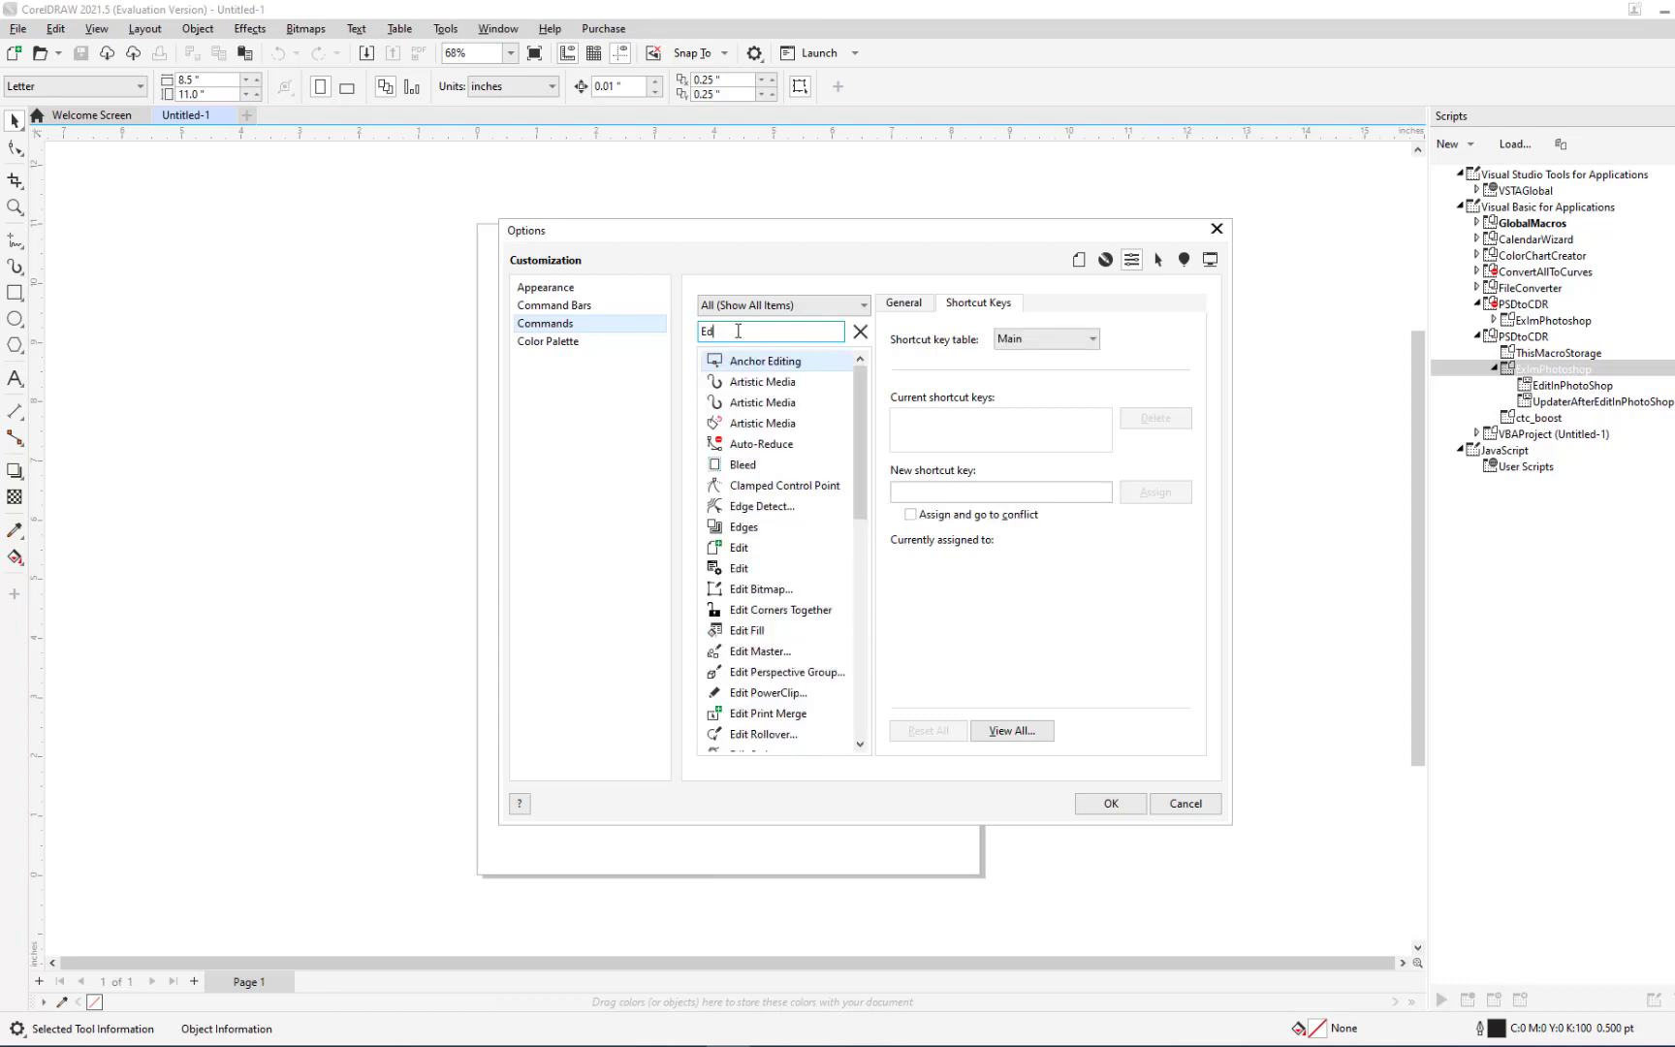
pyautogui.press('BackSpace')
pyautogui.write('ph')
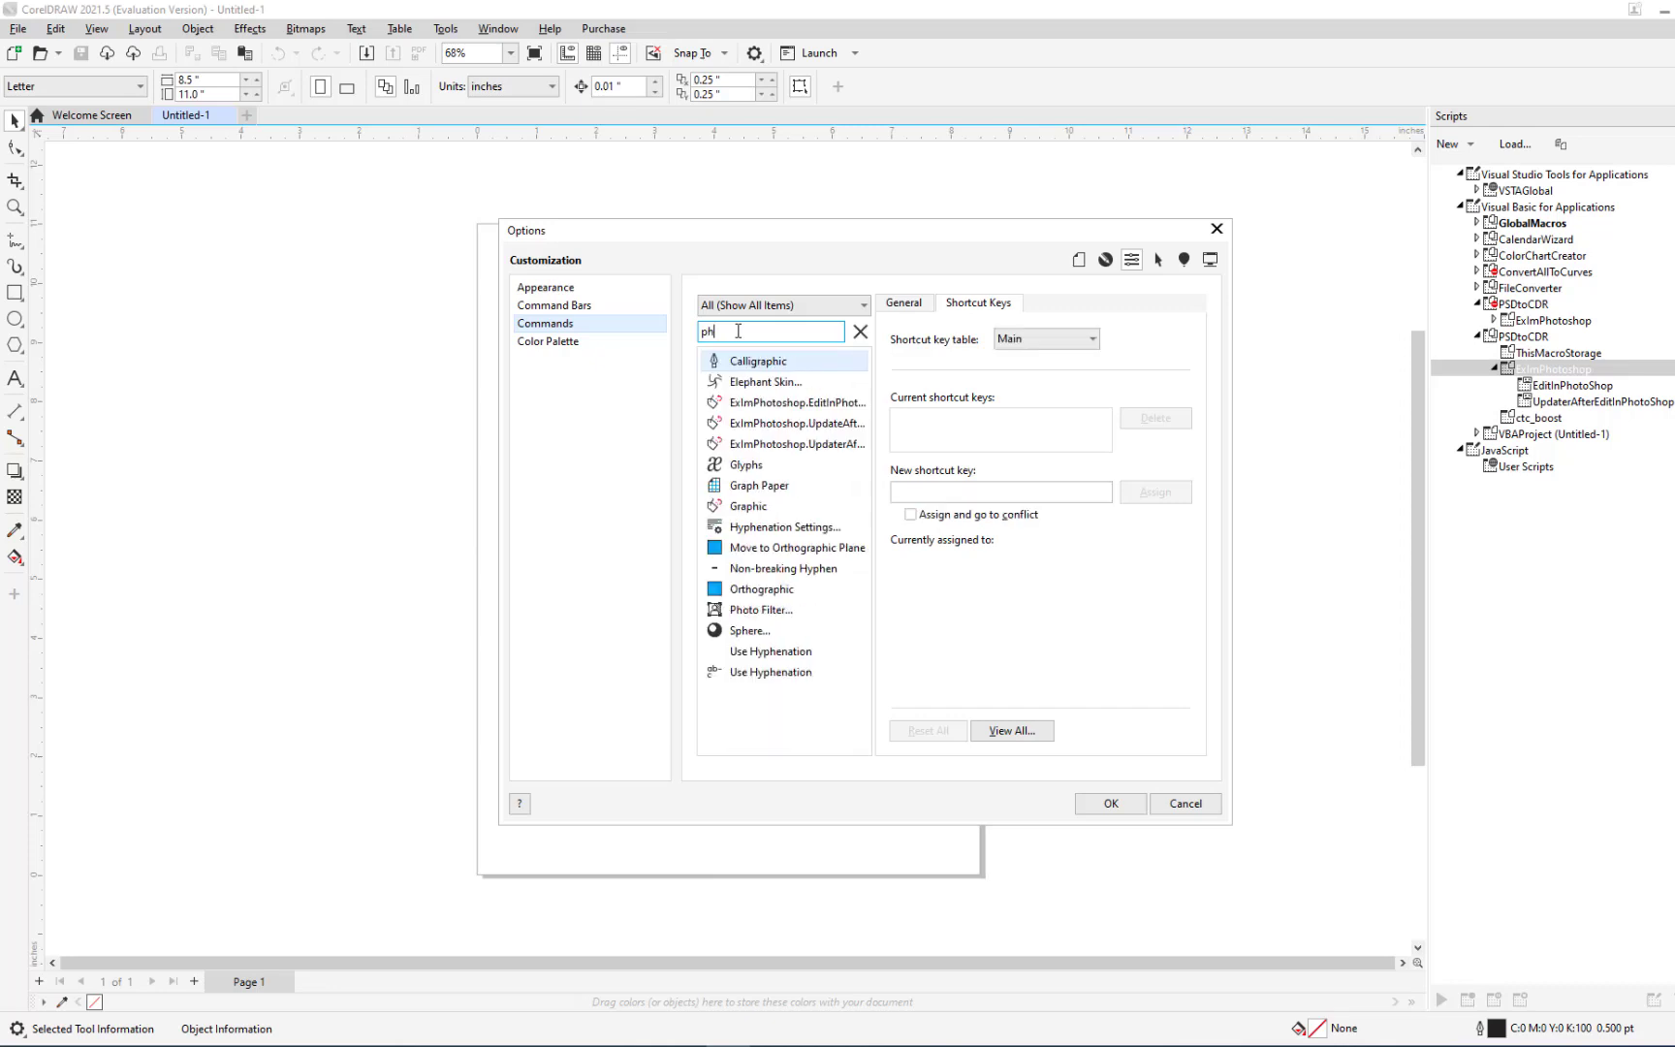
pyautogui.write('o')
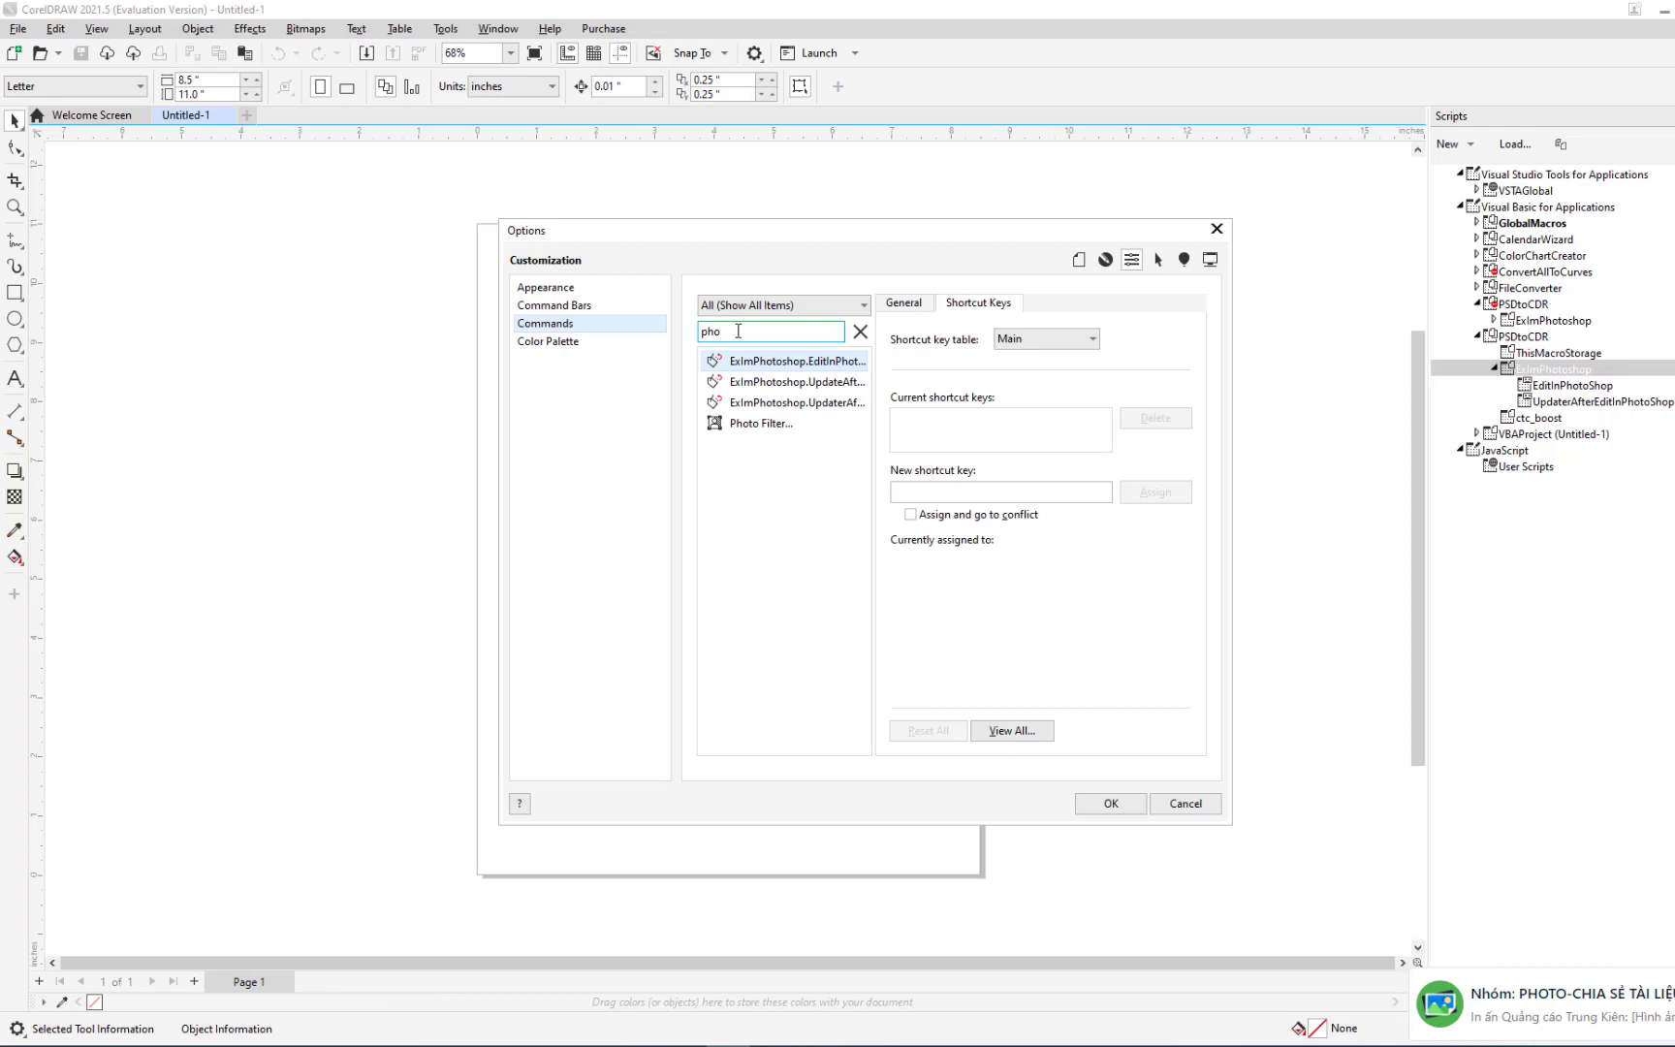
pyautogui.click(803, 367)
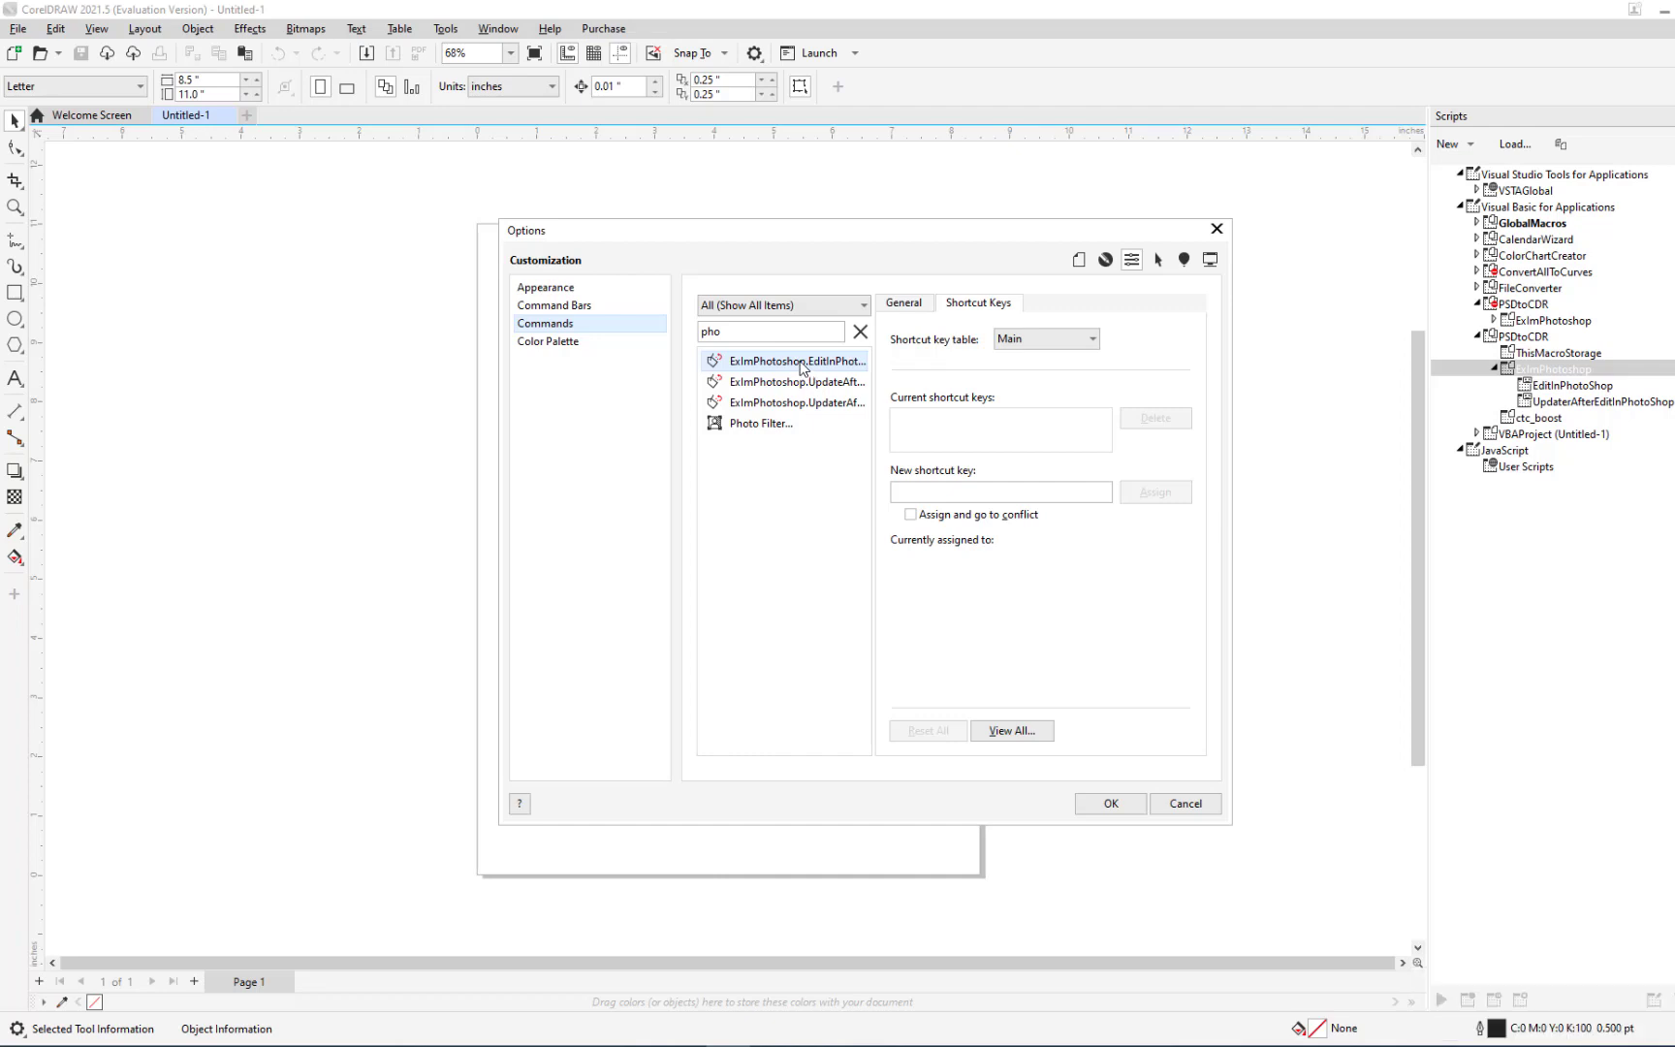
# Assign the PSDcc2021 Photoshop icon from New folder (5) to the EditInPhotoShop macro
pyautogui.moveTo(803, 366); pyautogui.dragTo(601, 415)
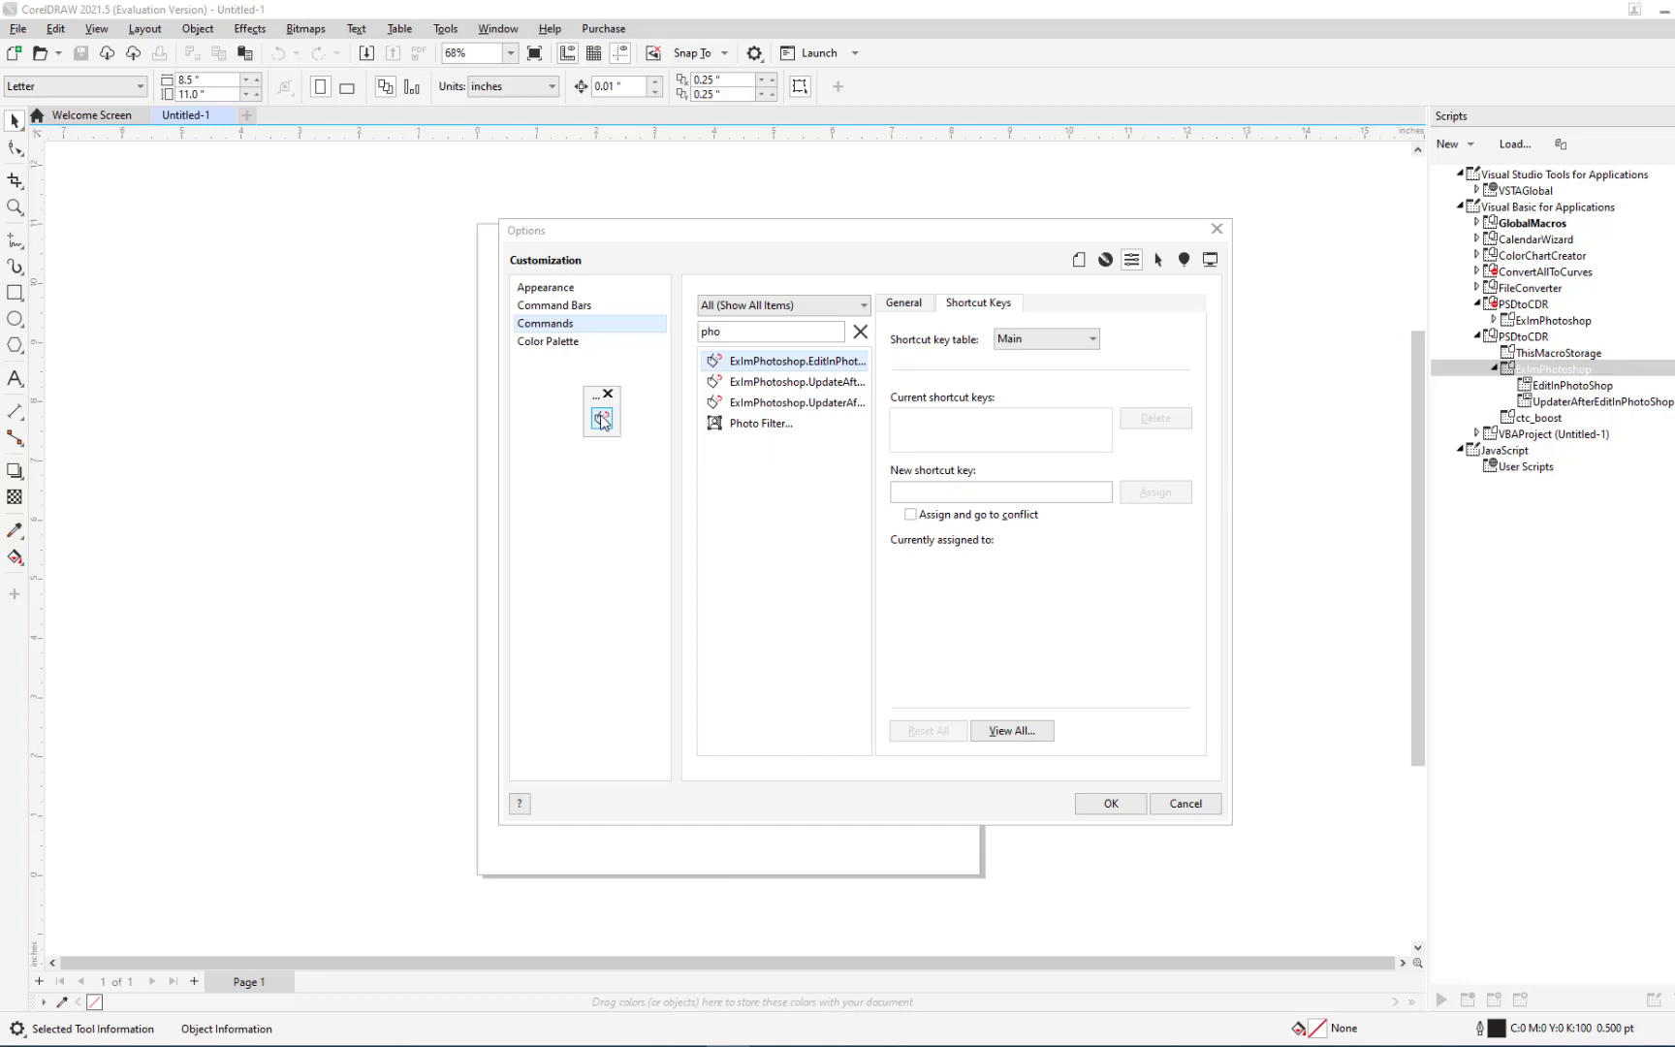
pyautogui.click(602, 418)
pyautogui.click(772, 409)
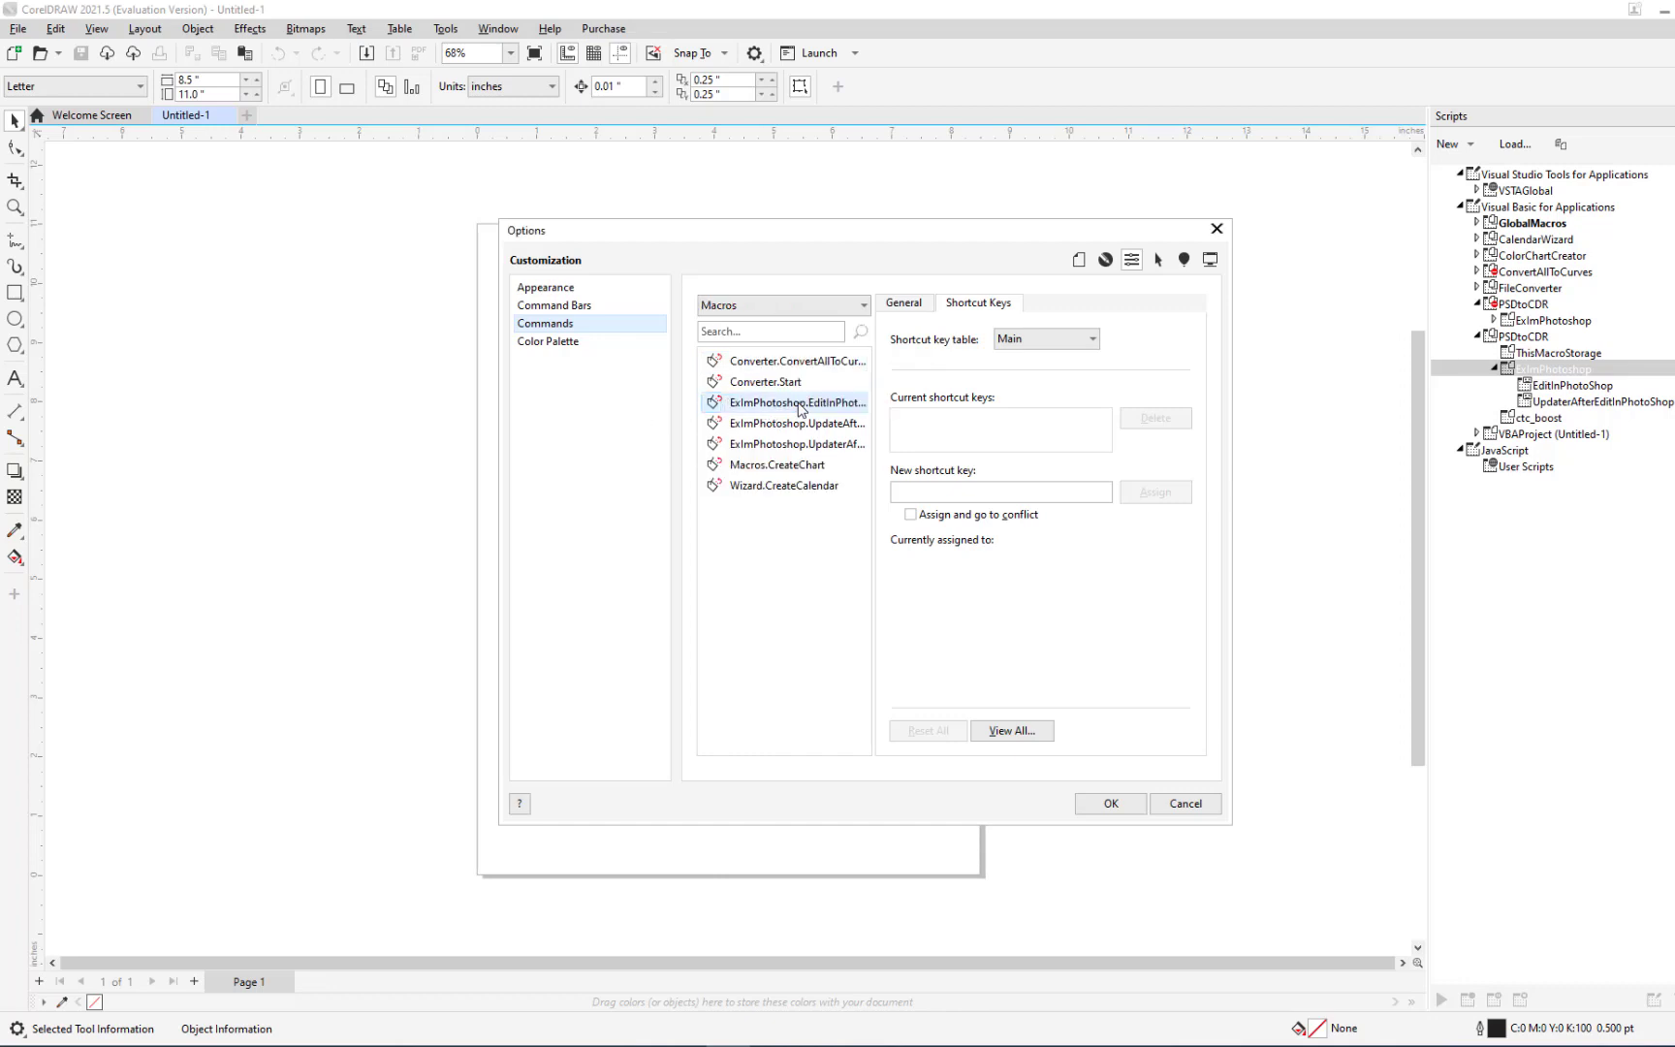
pyautogui.click(901, 303)
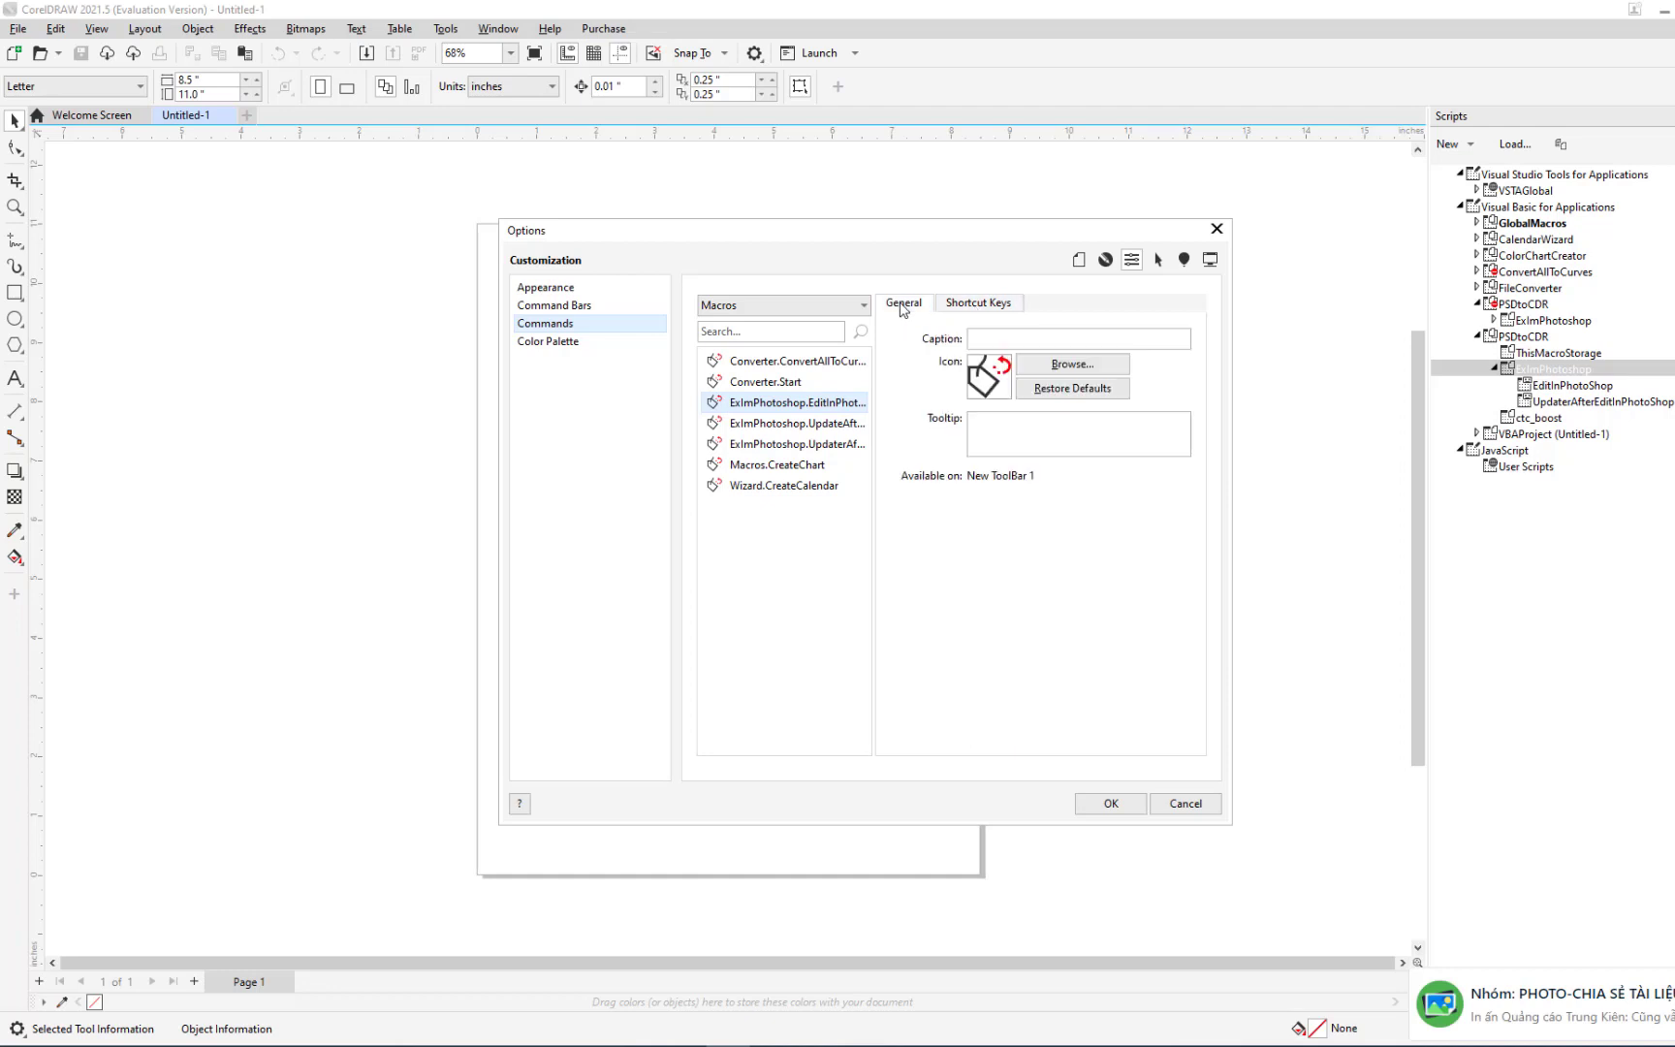
pyautogui.click(1047, 368)
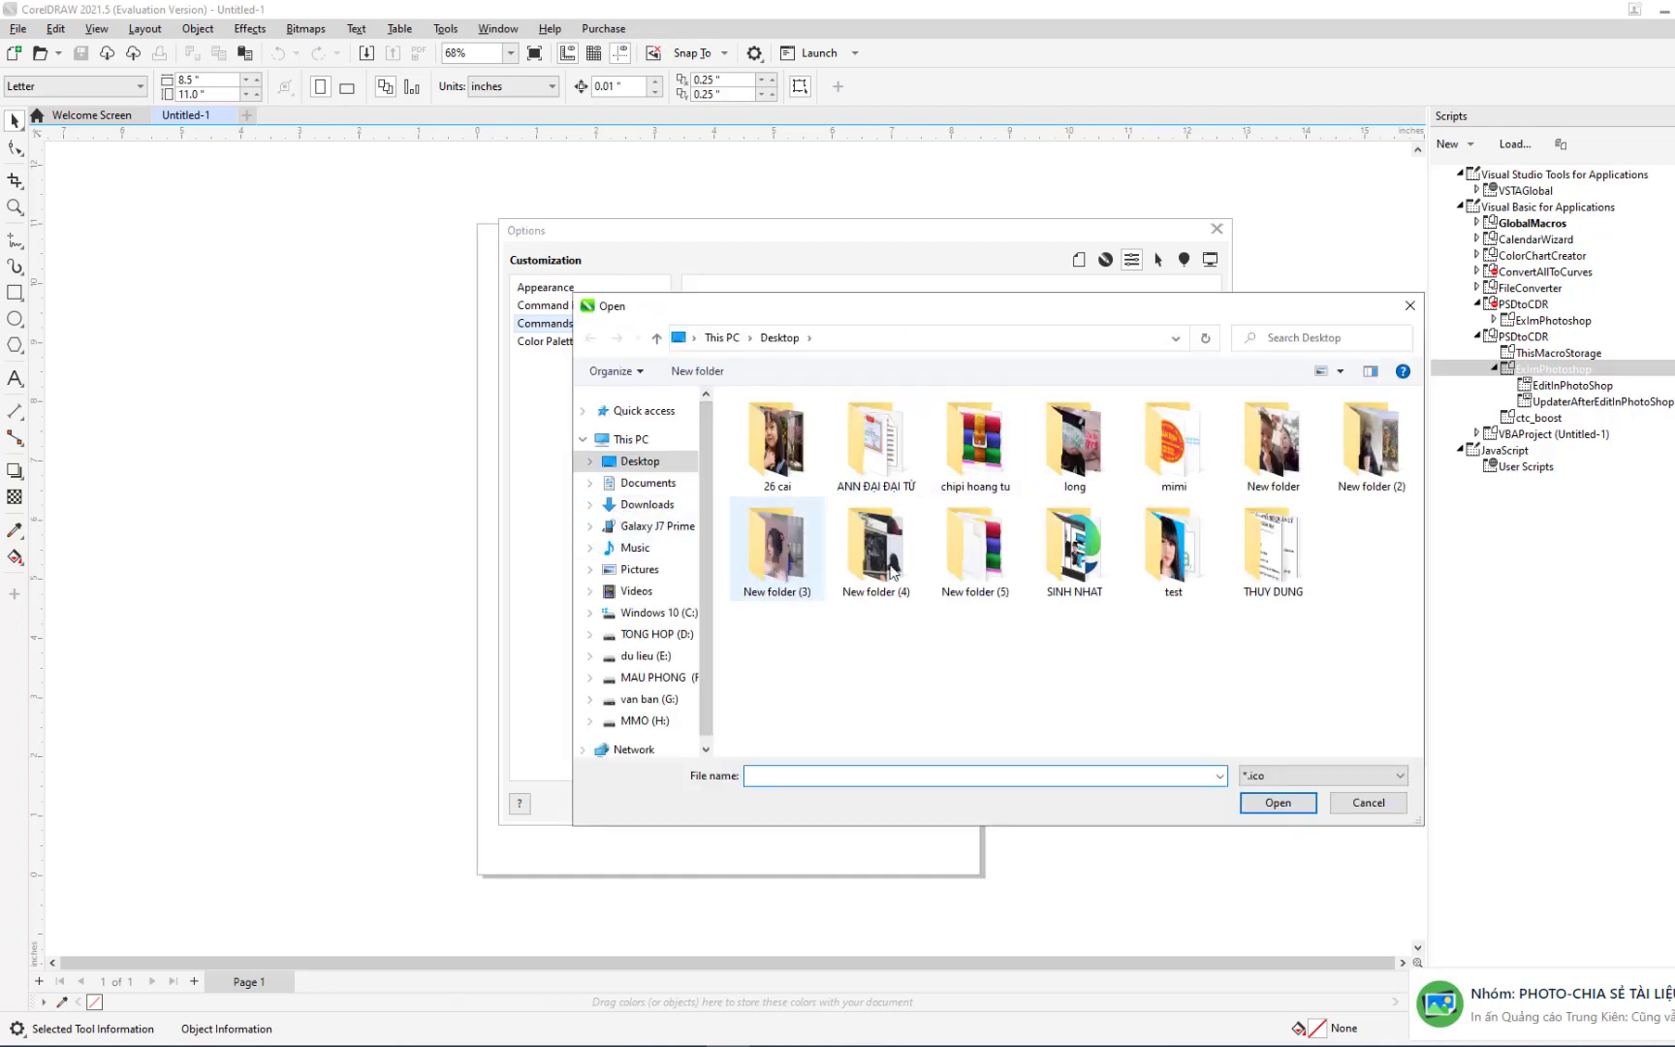
pyautogui.click(633, 464)
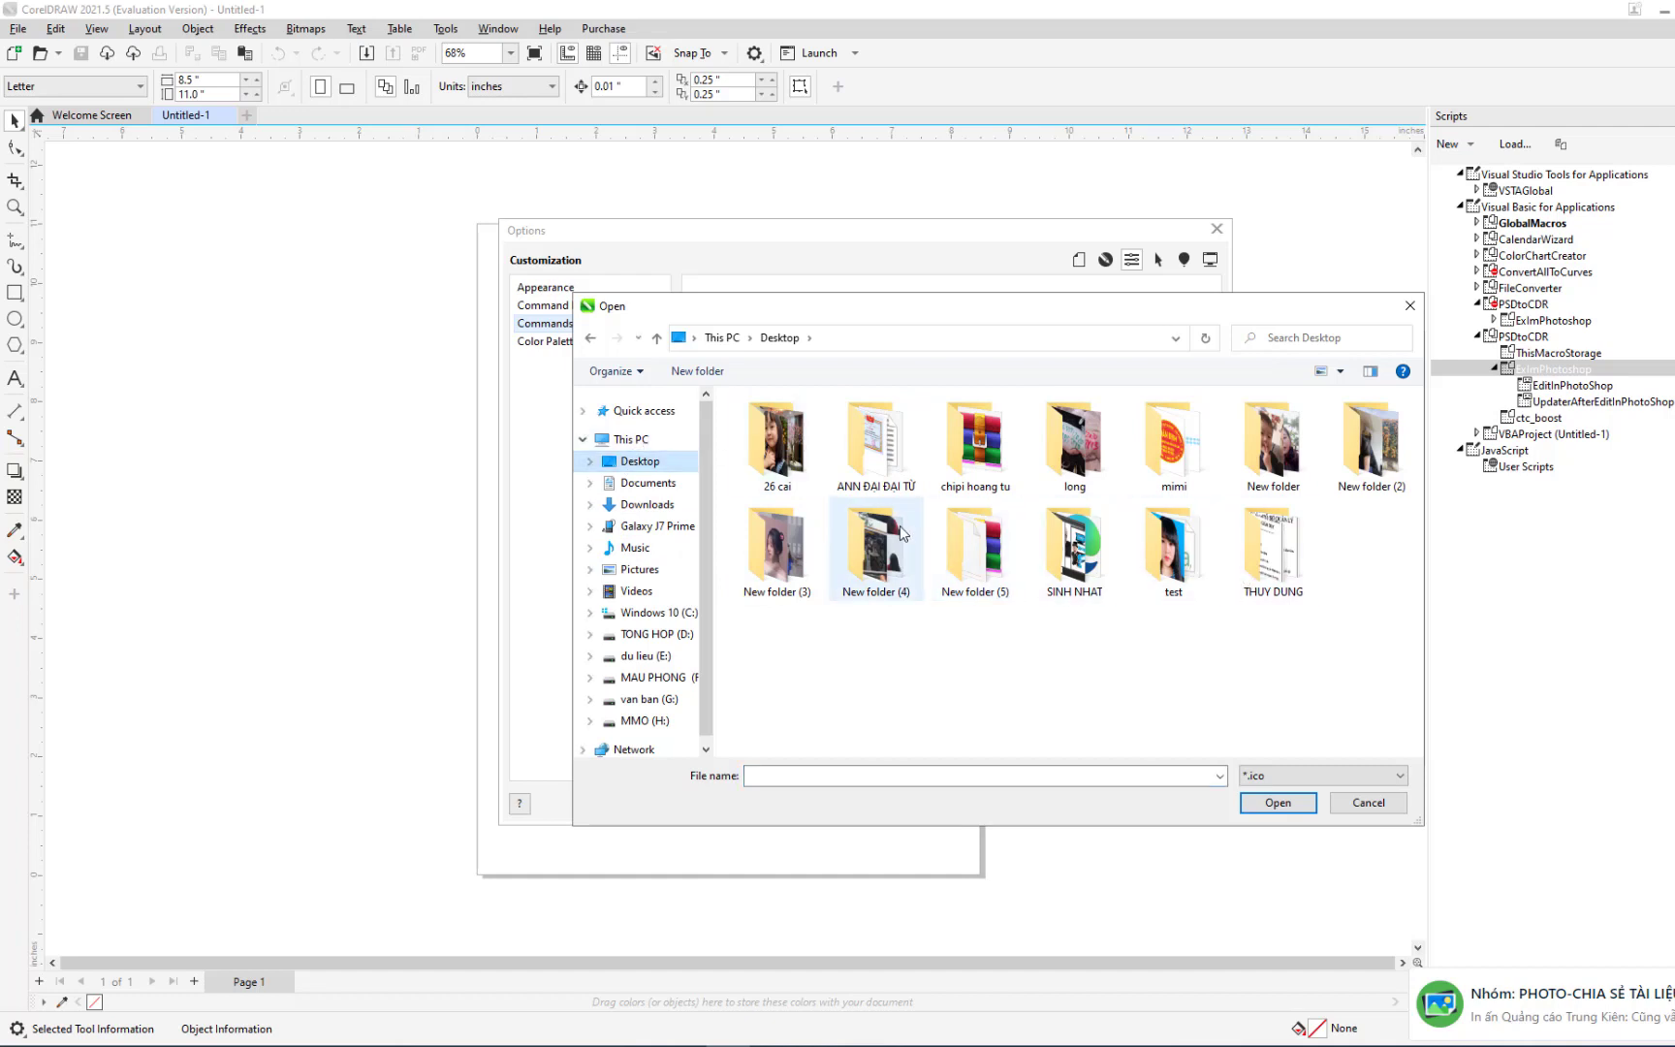
pyautogui.doubleClick(942, 596)
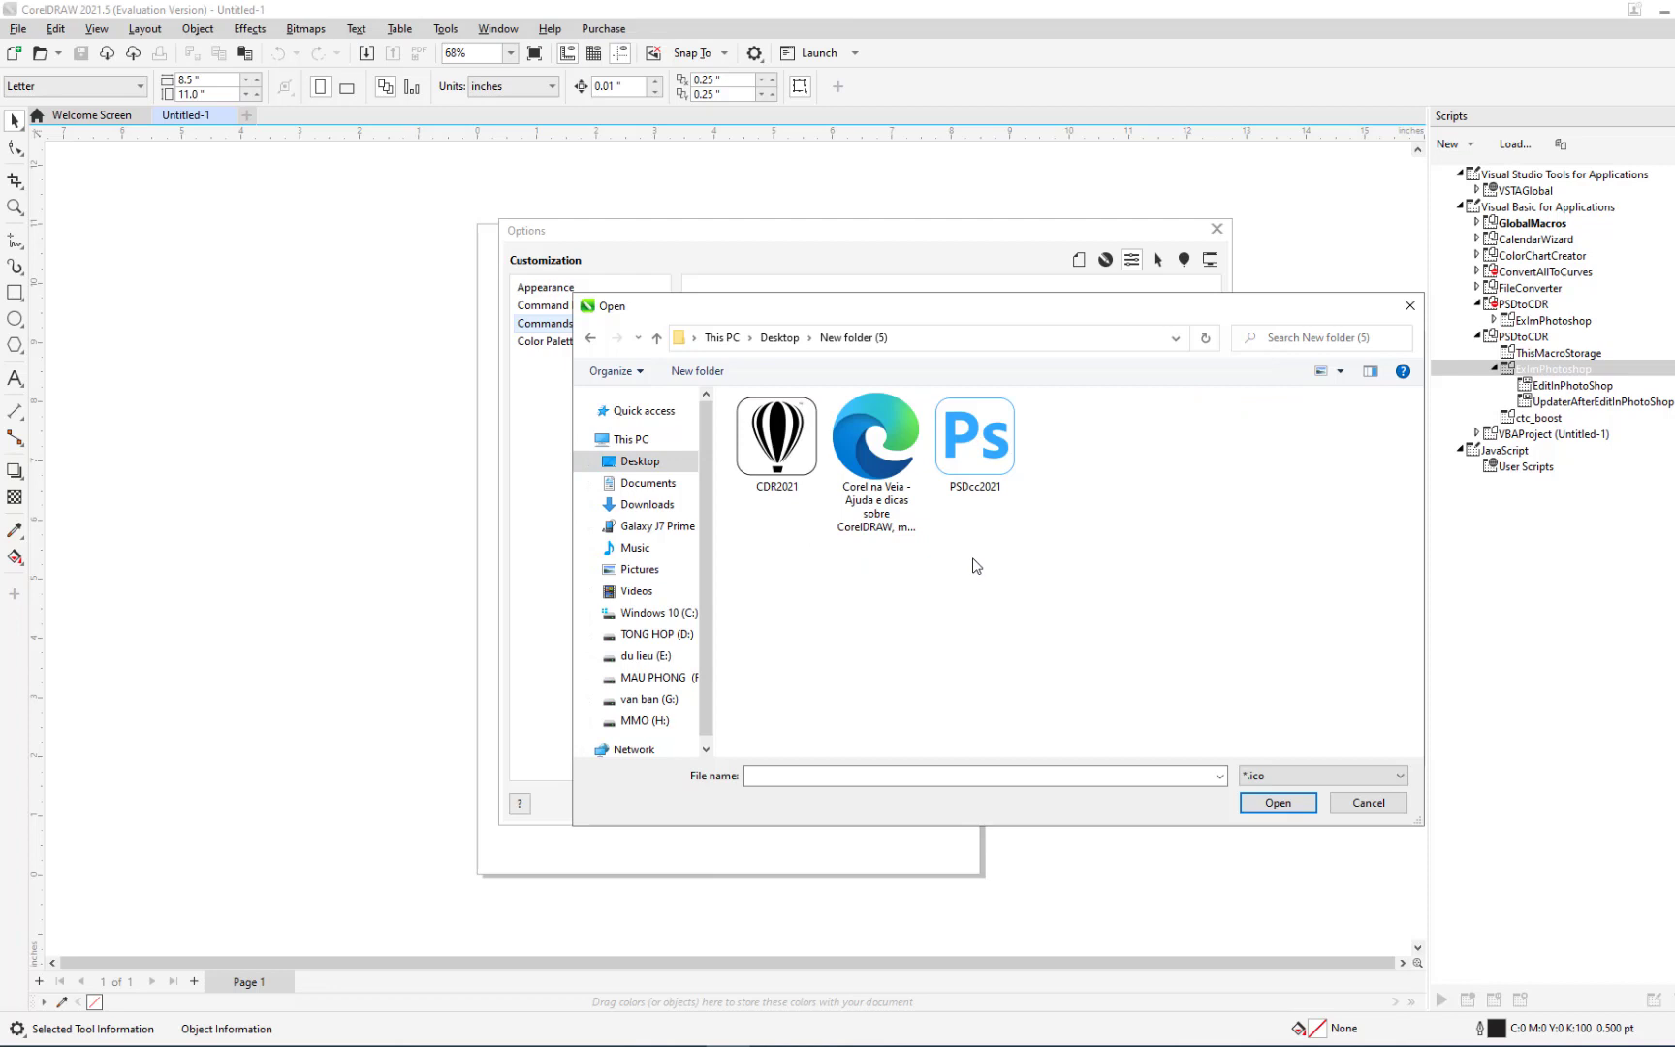
pyautogui.click(981, 471)
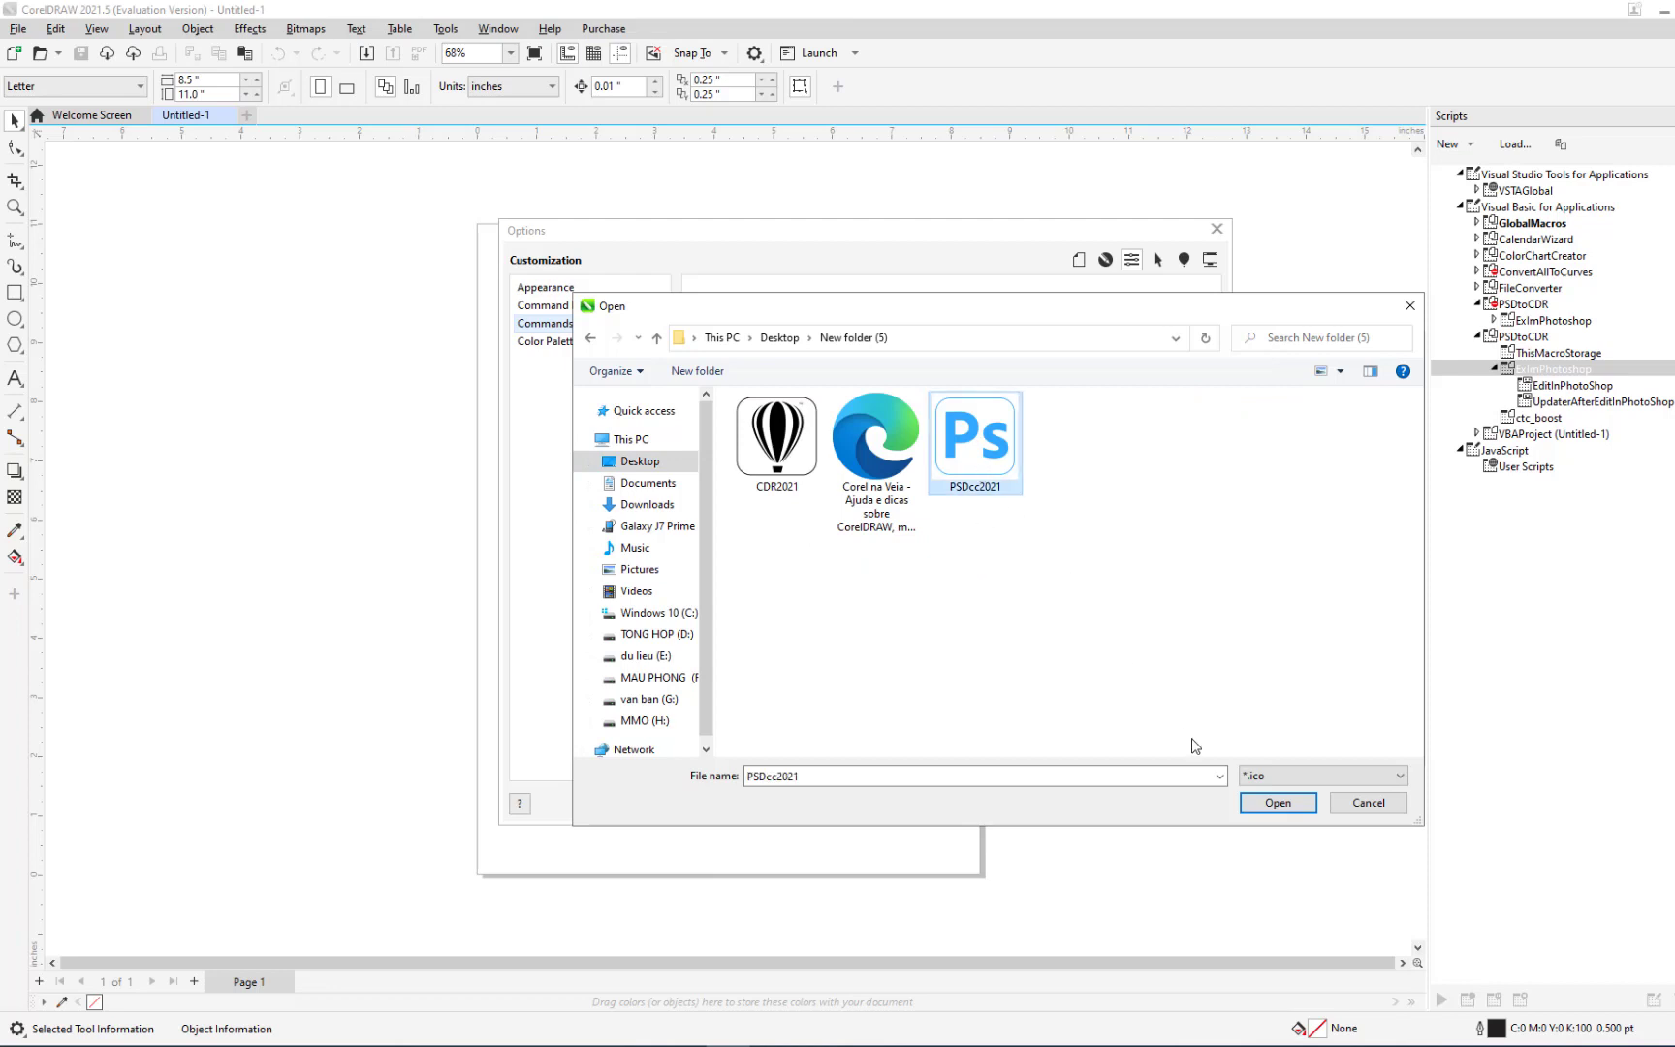
pyautogui.click(1277, 801)
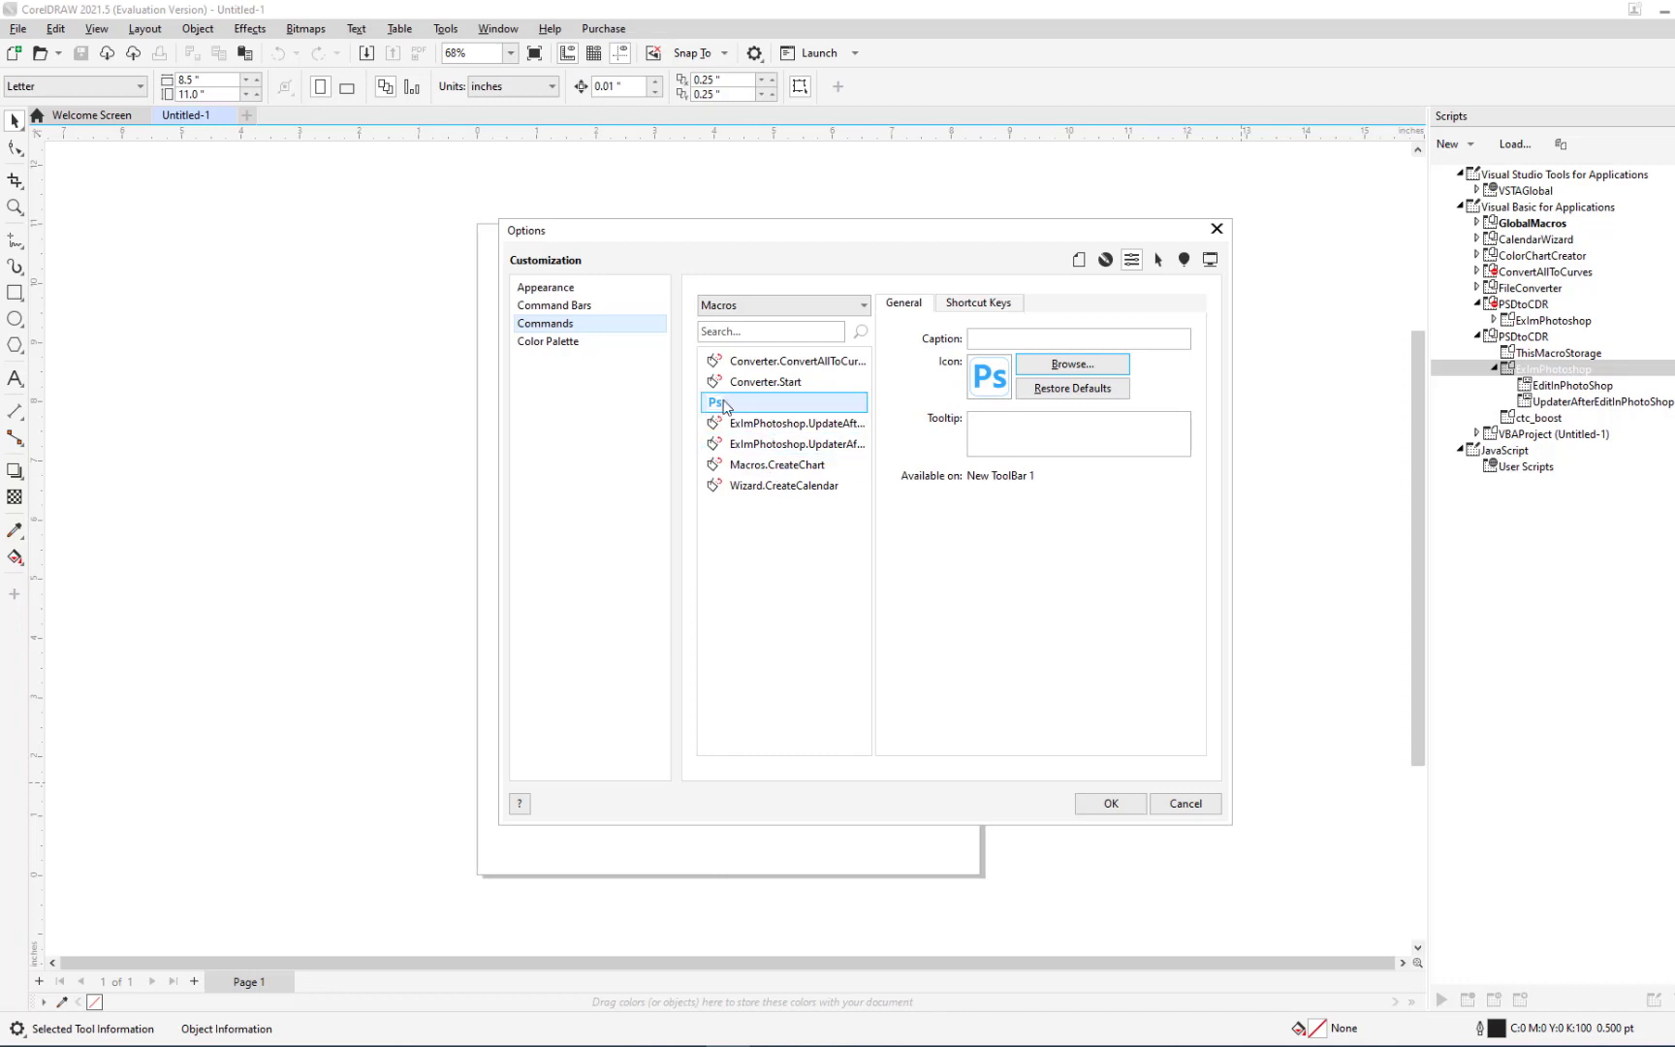
pyautogui.moveTo(722, 405); pyautogui.dragTo(68, 546)
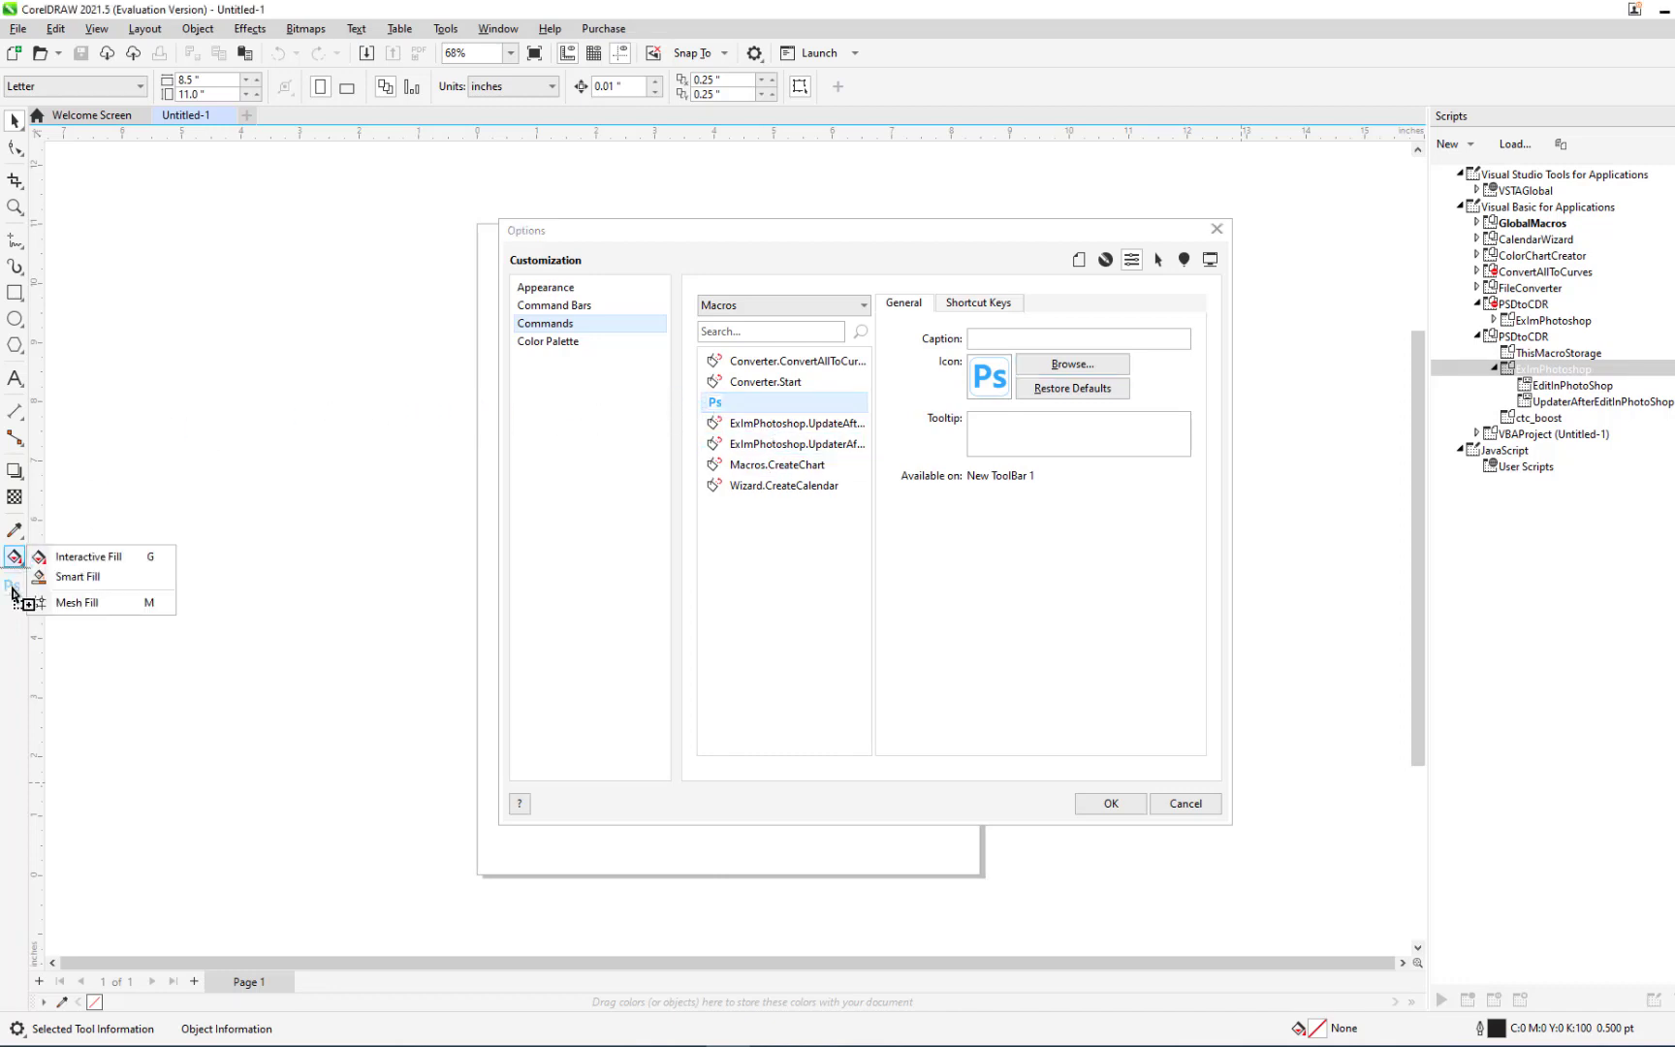
# Add the Ps macro and CDR2021-iconed UpdateAfterEditInPhotoShop as toolbox buttons, then confirm
pyautogui.moveTo(14, 595); pyautogui.dragTo(15, 589)
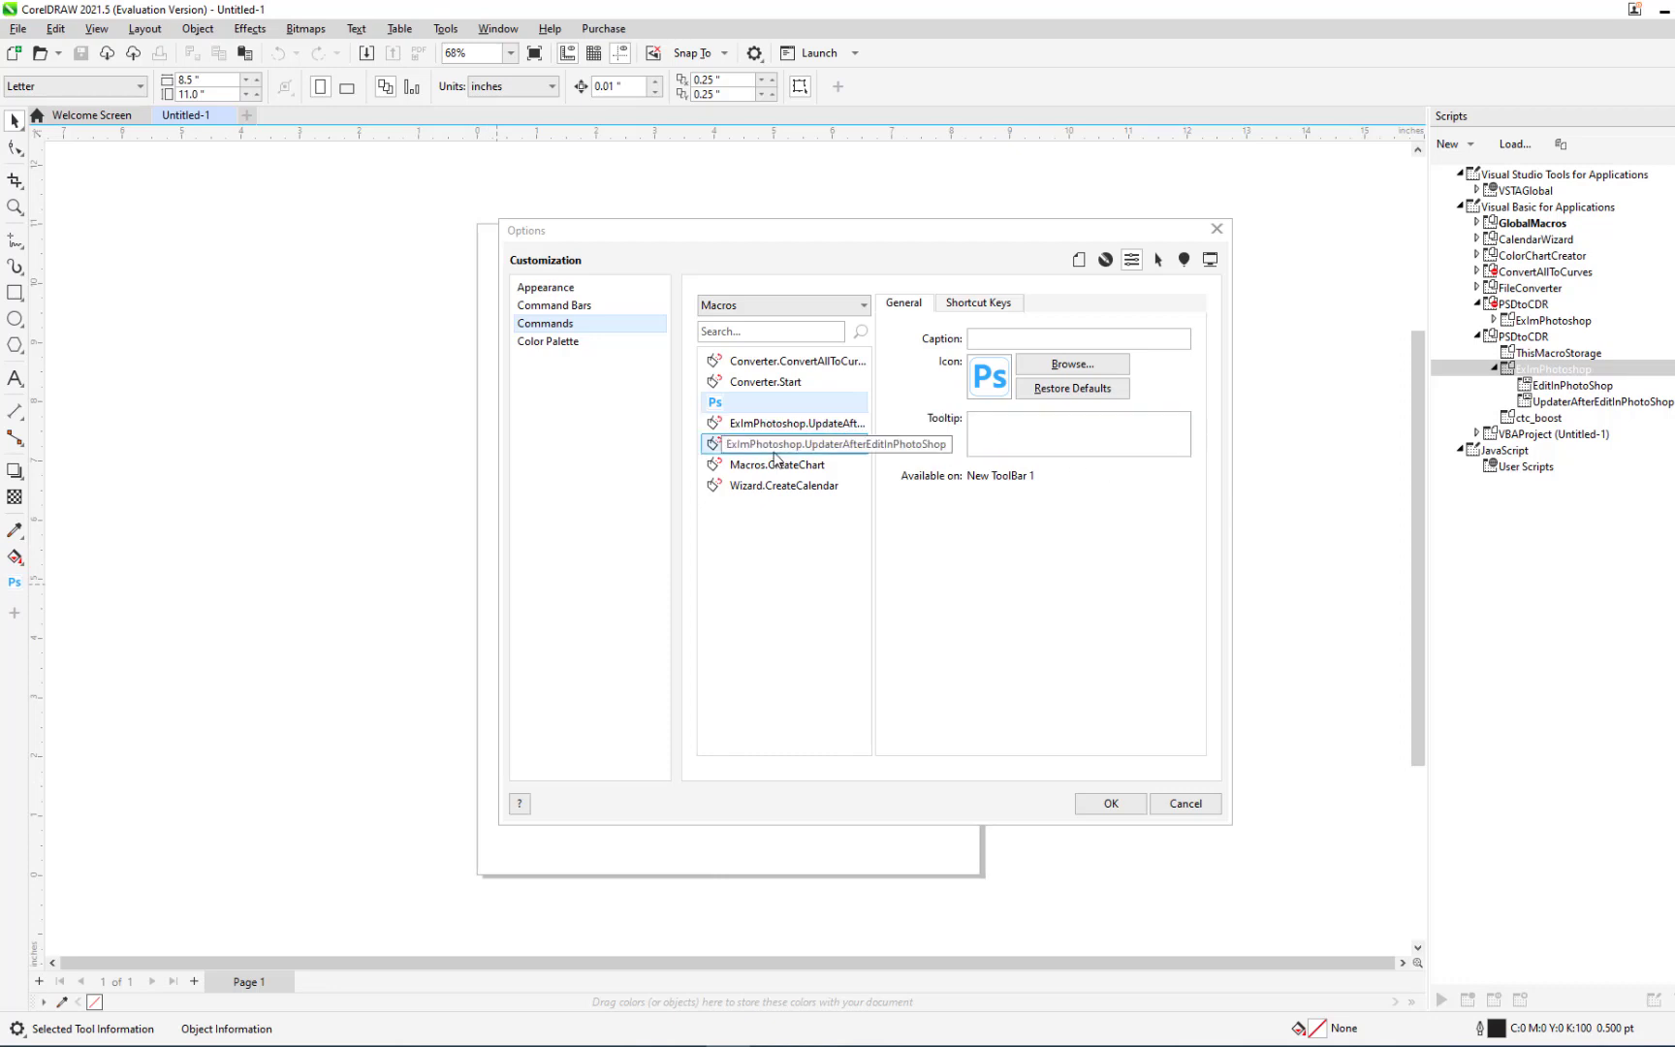
pyautogui.click(767, 423)
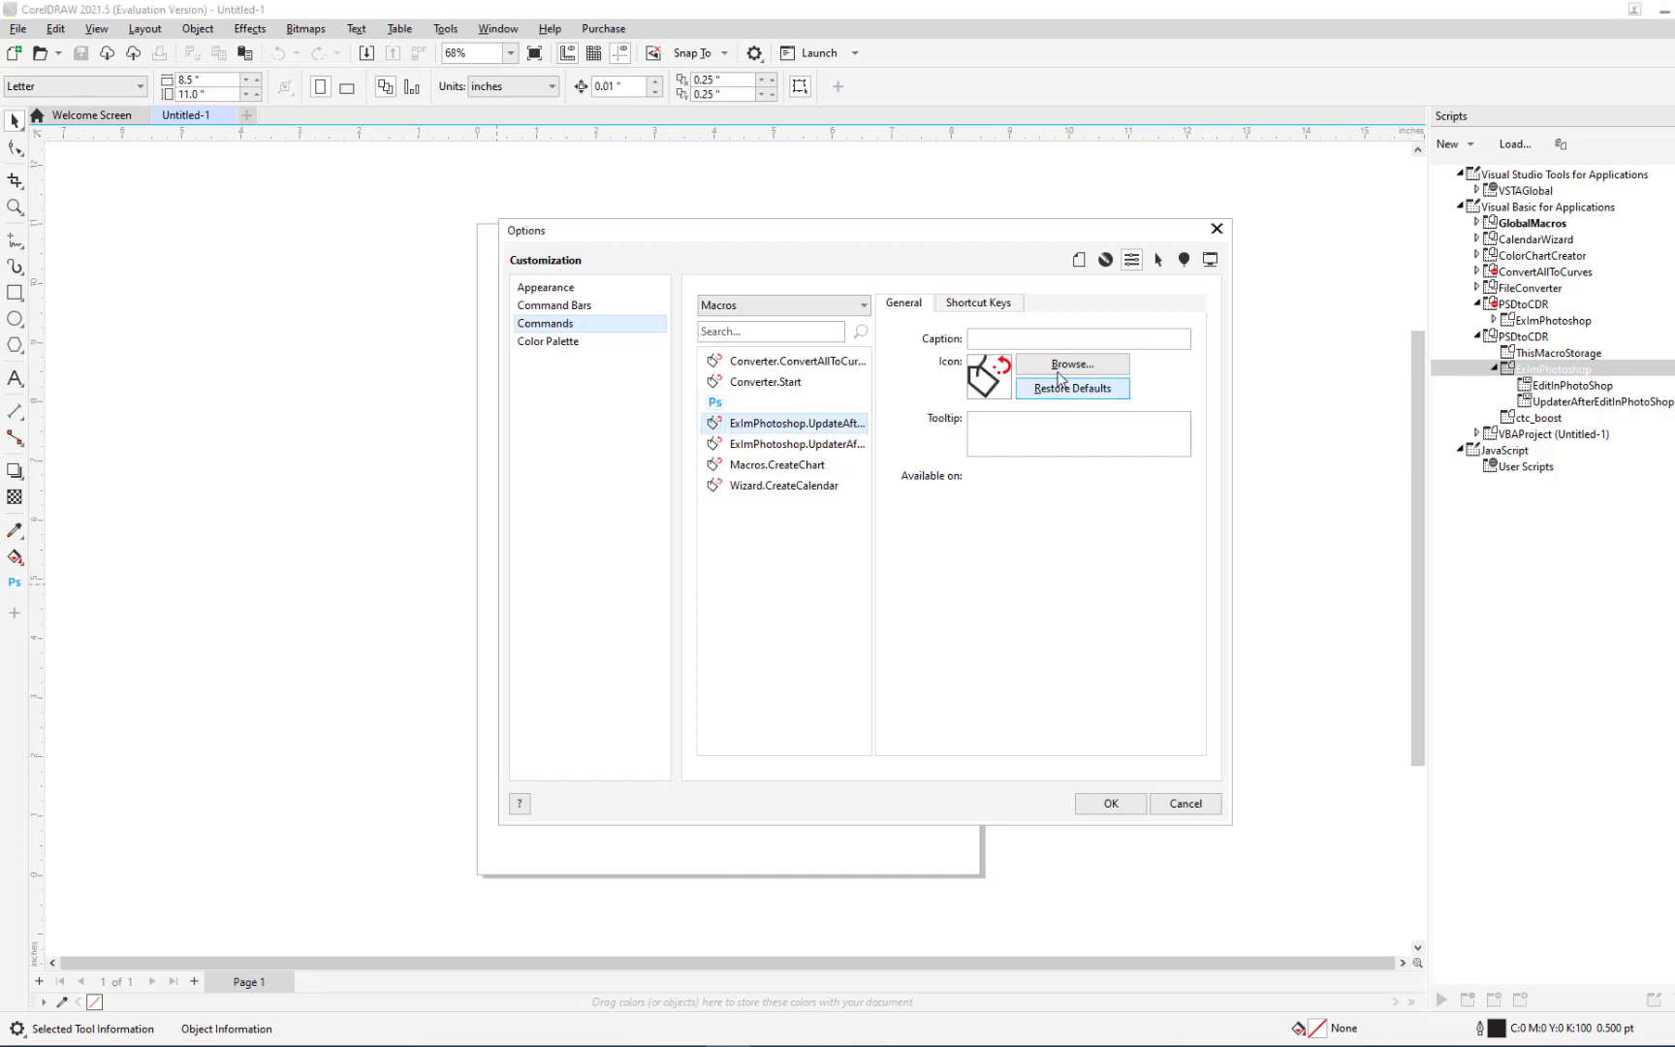
pyautogui.click(1064, 365)
pyautogui.click(743, 427)
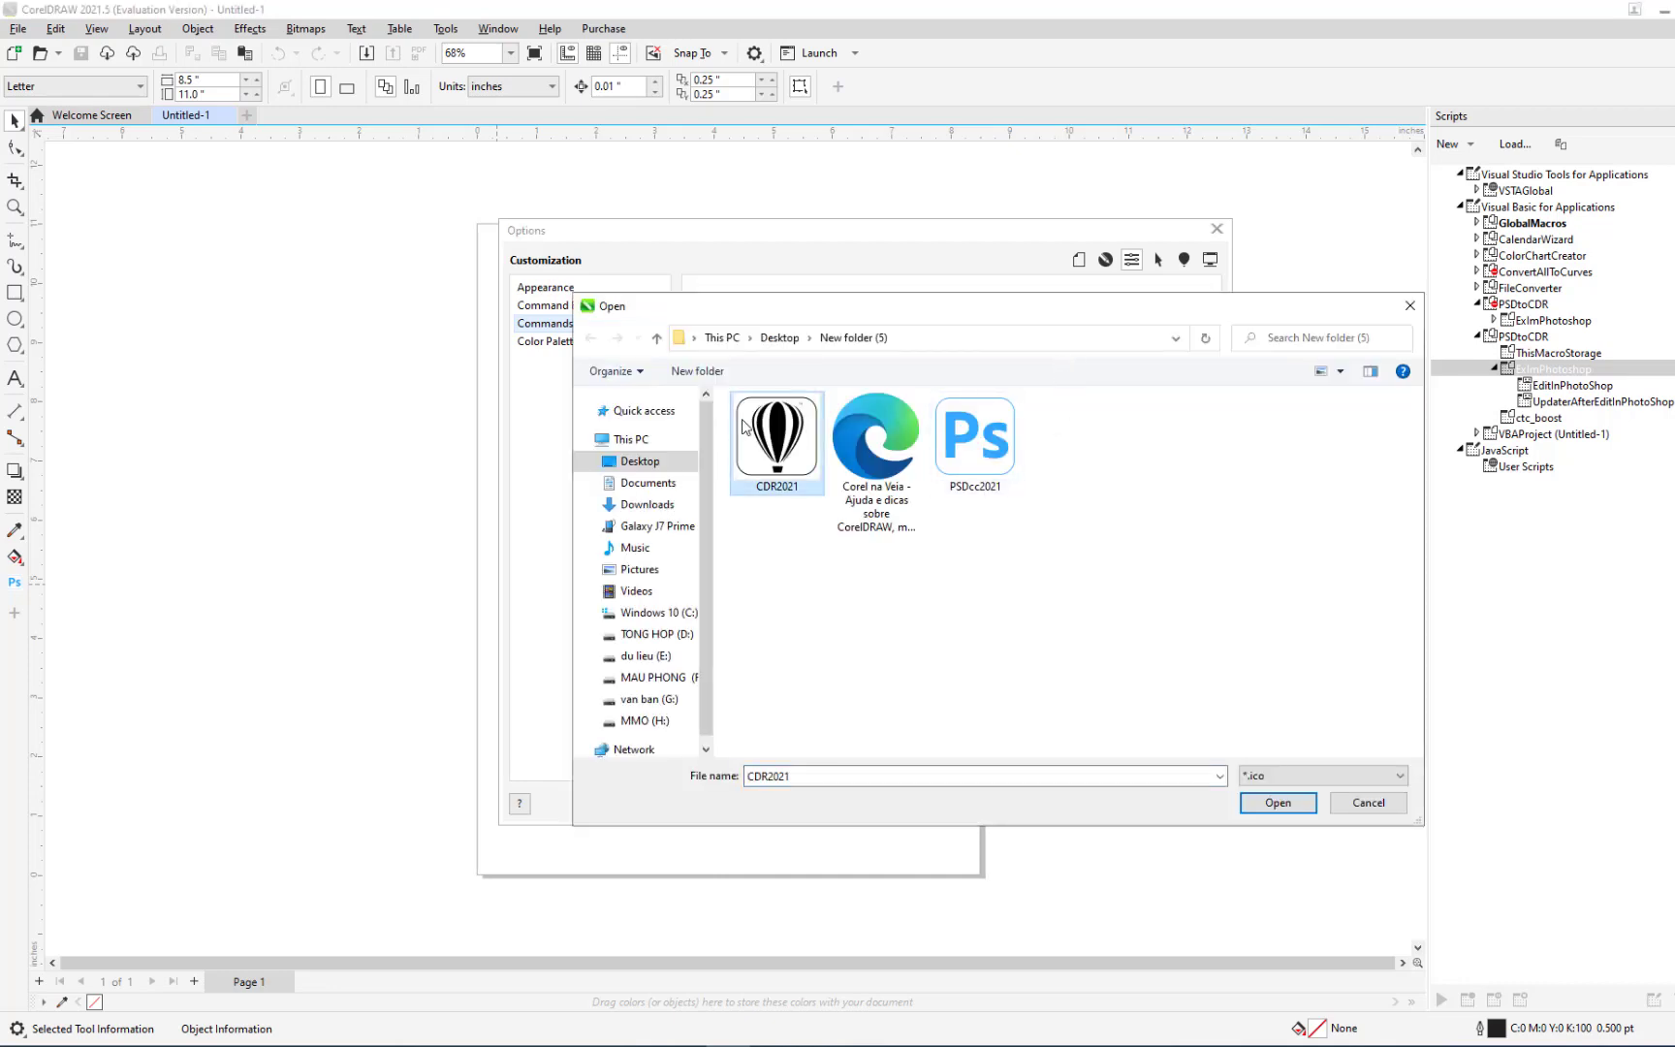
pyautogui.click(1271, 802)
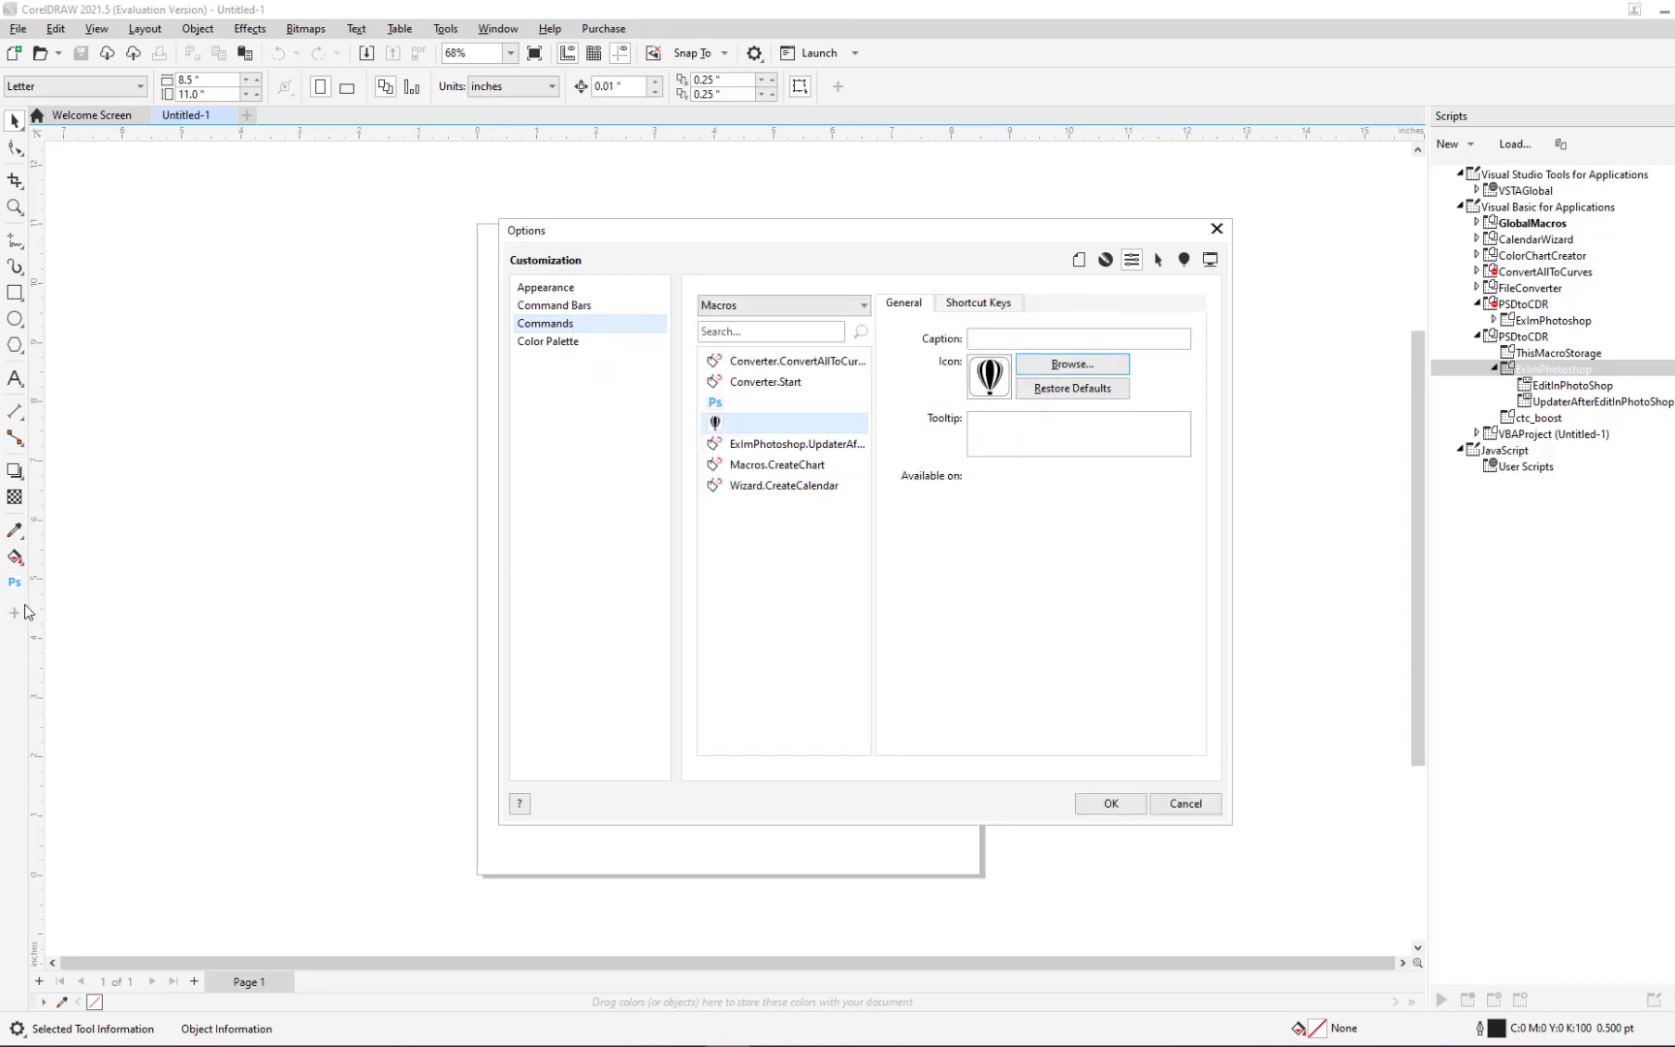
pyautogui.moveTo(736, 423); pyautogui.dragTo(14, 603)
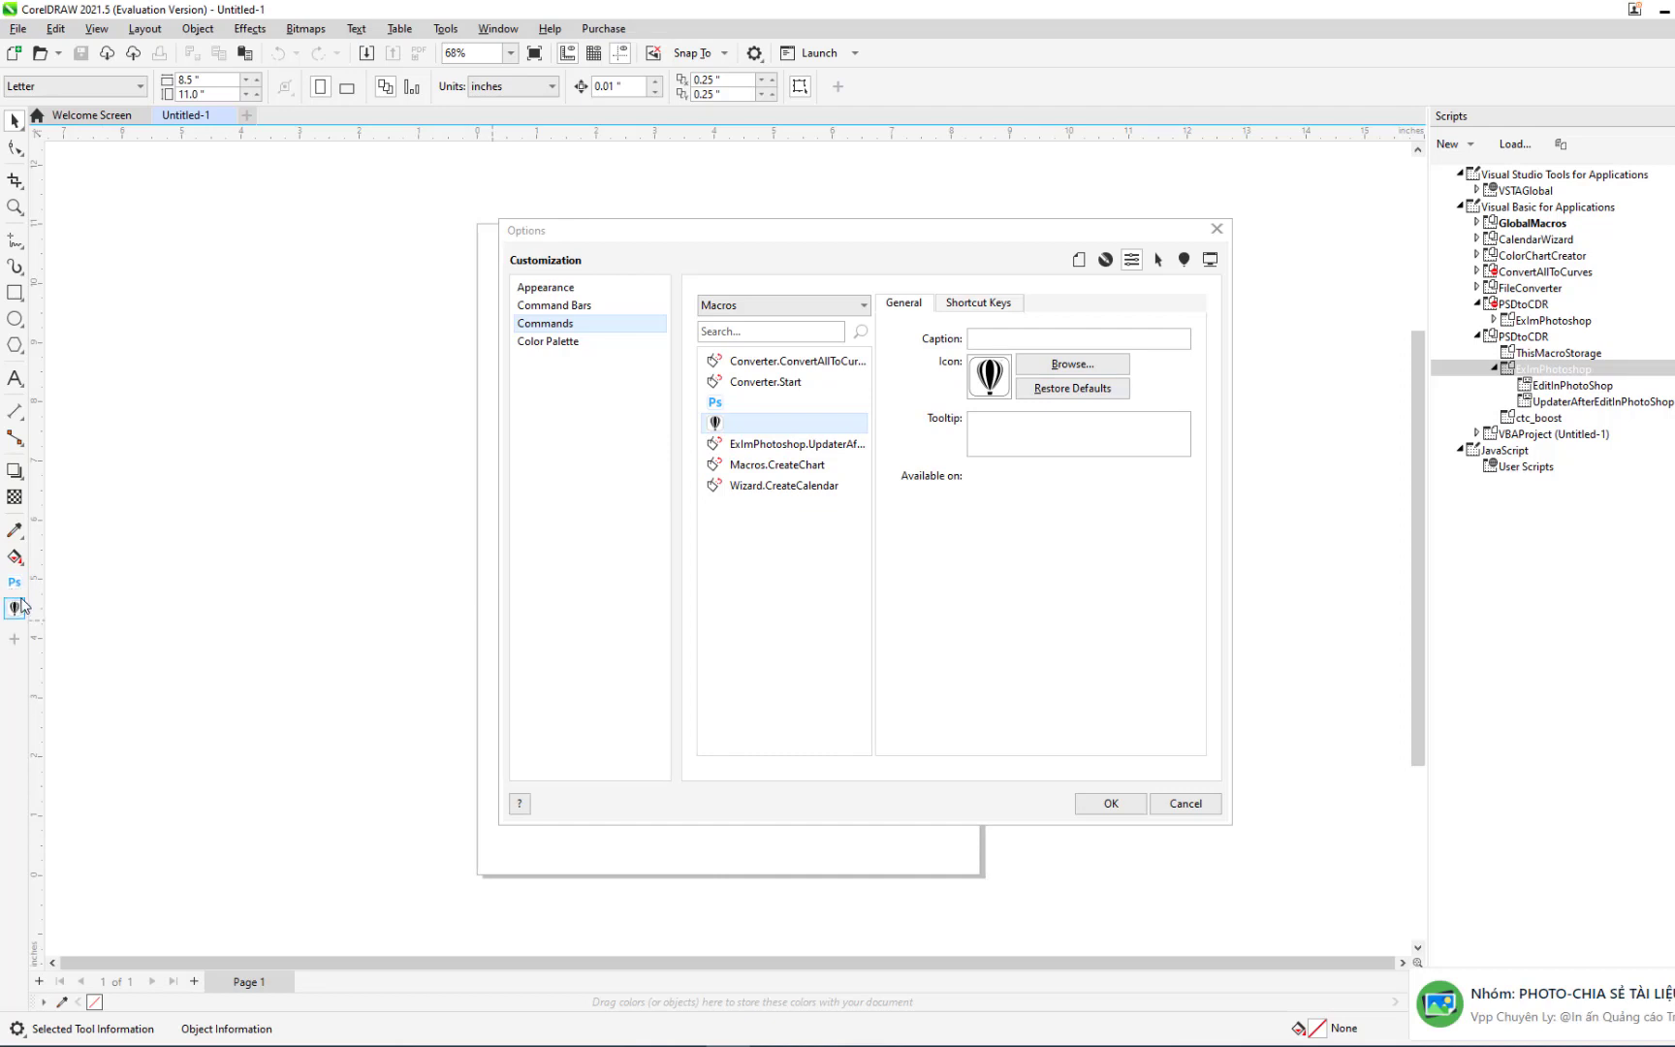
pyautogui.click(1111, 803)
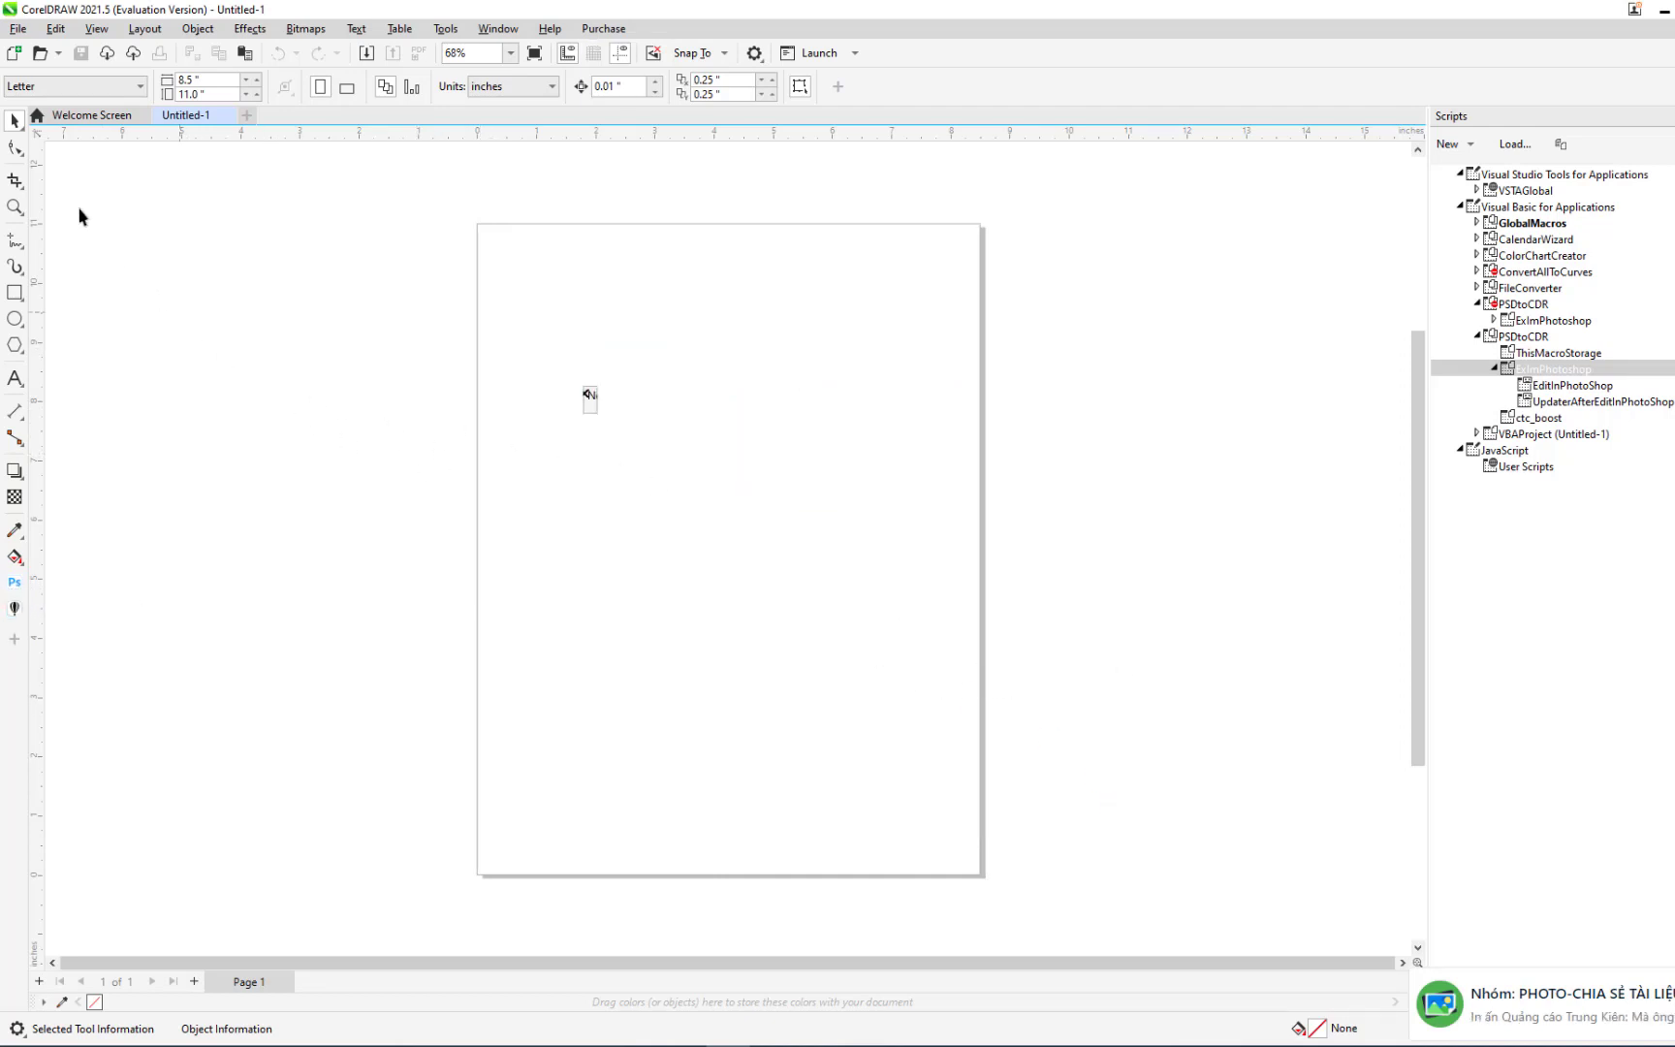
# Select the small A bitmap and send it to Photoshop via the Ps button
pyautogui.moveTo(548, 364); pyautogui.dragTo(707, 478)
pyautogui.scroll(1, 558, 464)
pyautogui.scroll(-1, 557, 464)
pyautogui.scroll(1, 557, 464)
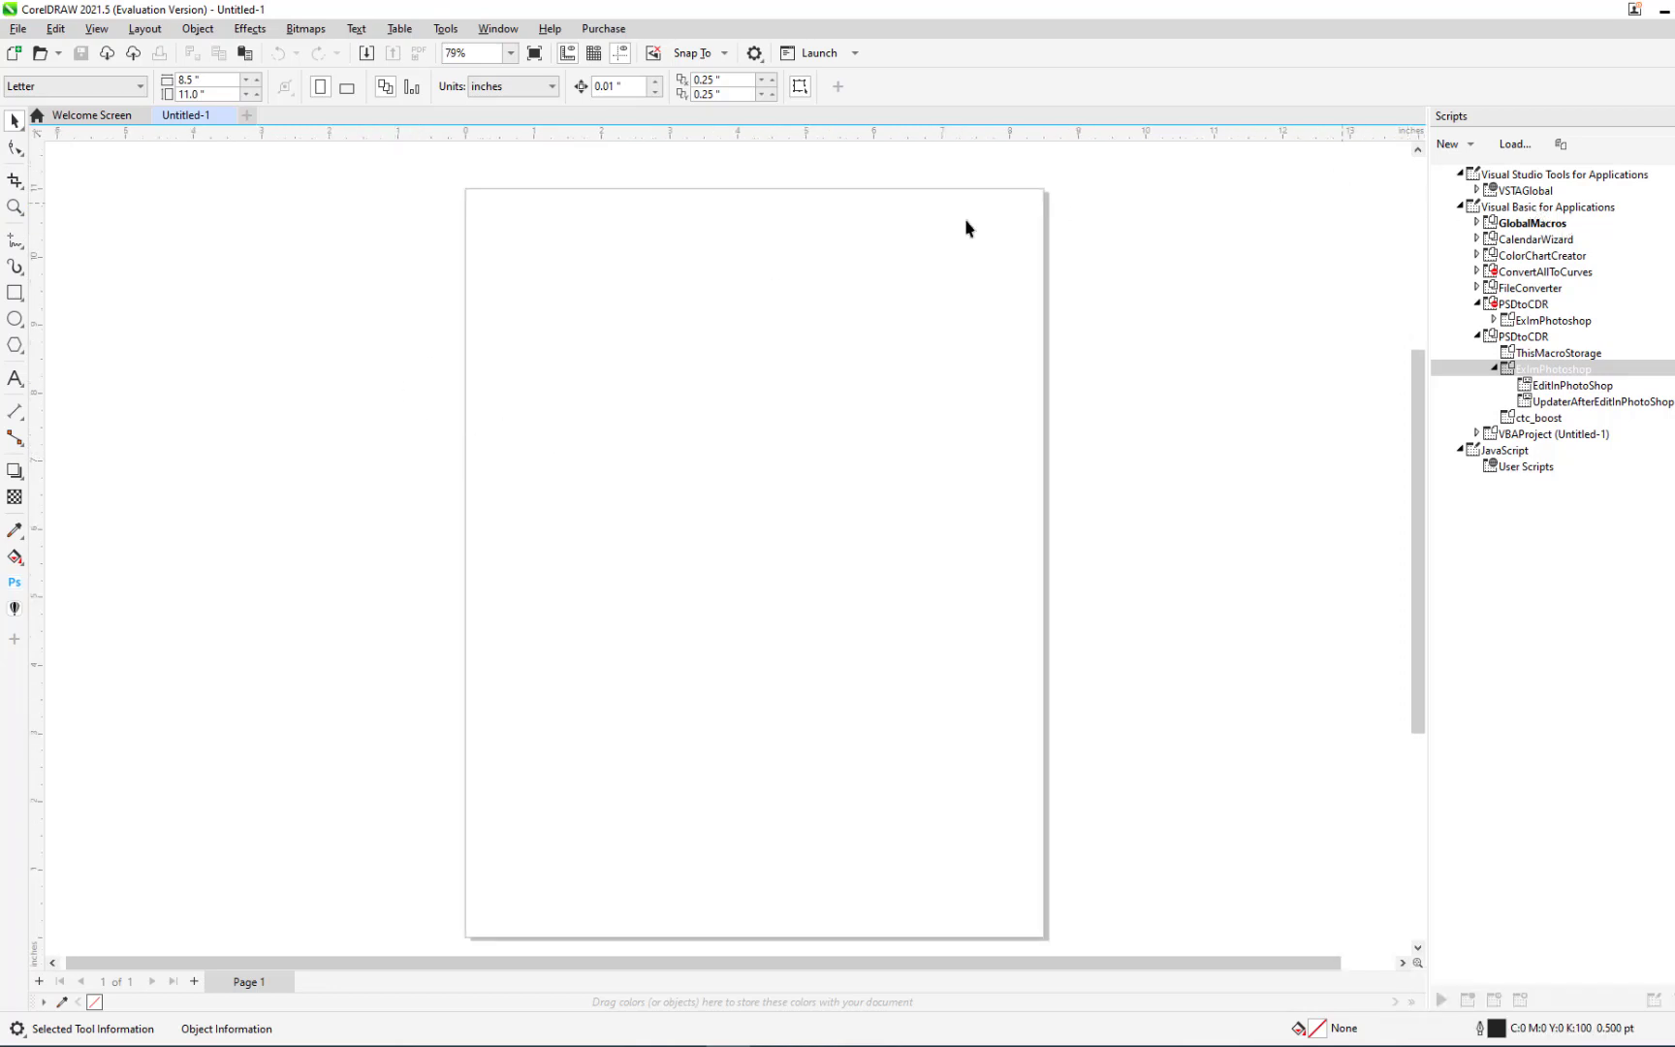
pyautogui.scroll(1, 572, 355)
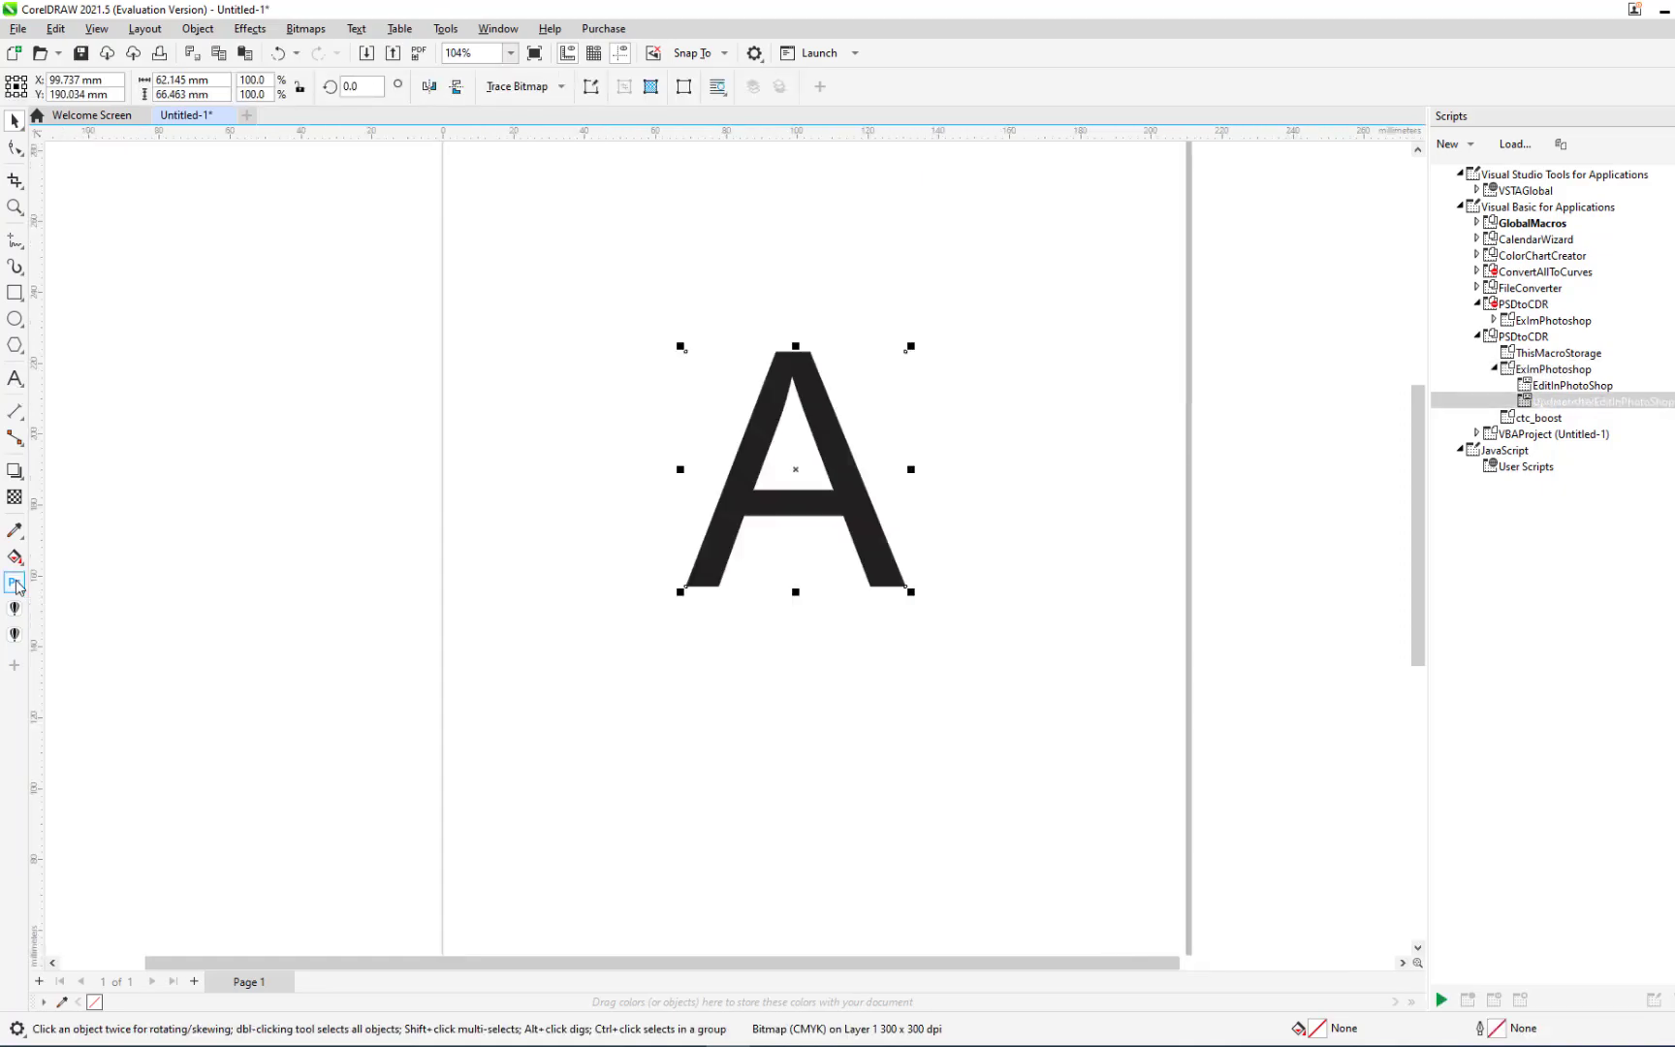
pyautogui.click(15, 582)
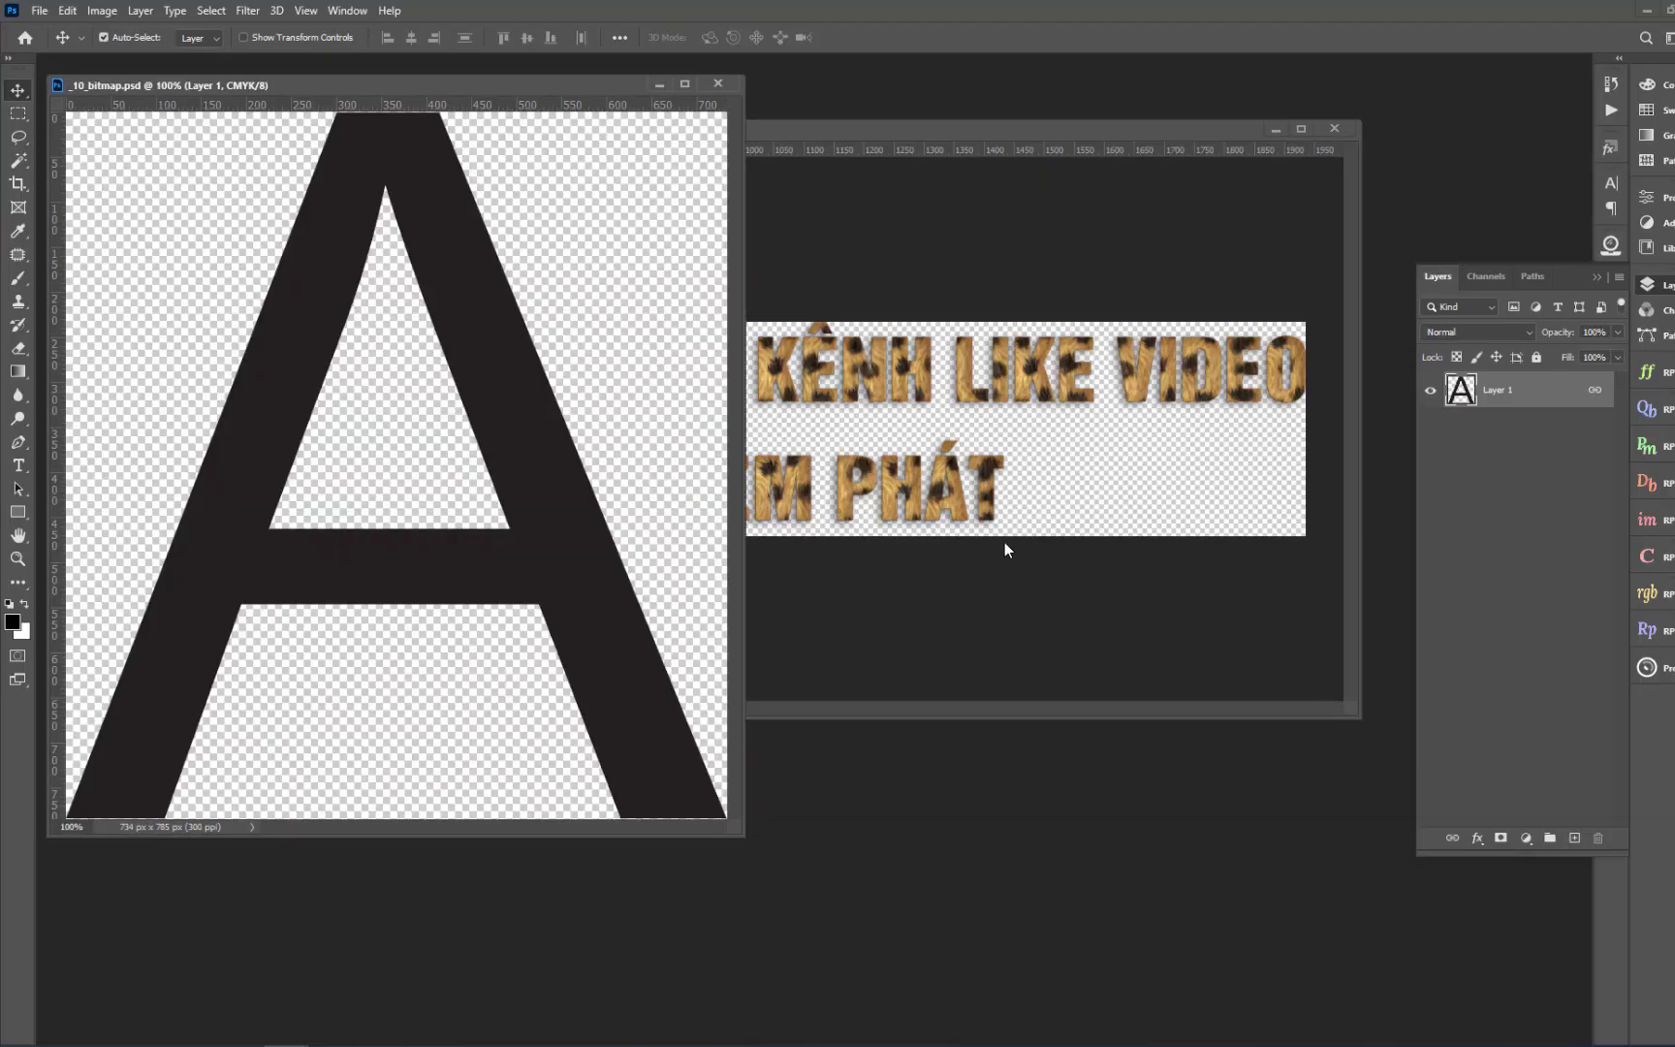
# Apply the red leather style to the A and convert Layer 1 to a smart object
pyautogui.moveTo(562, 93); pyautogui.dragTo(918, 84)
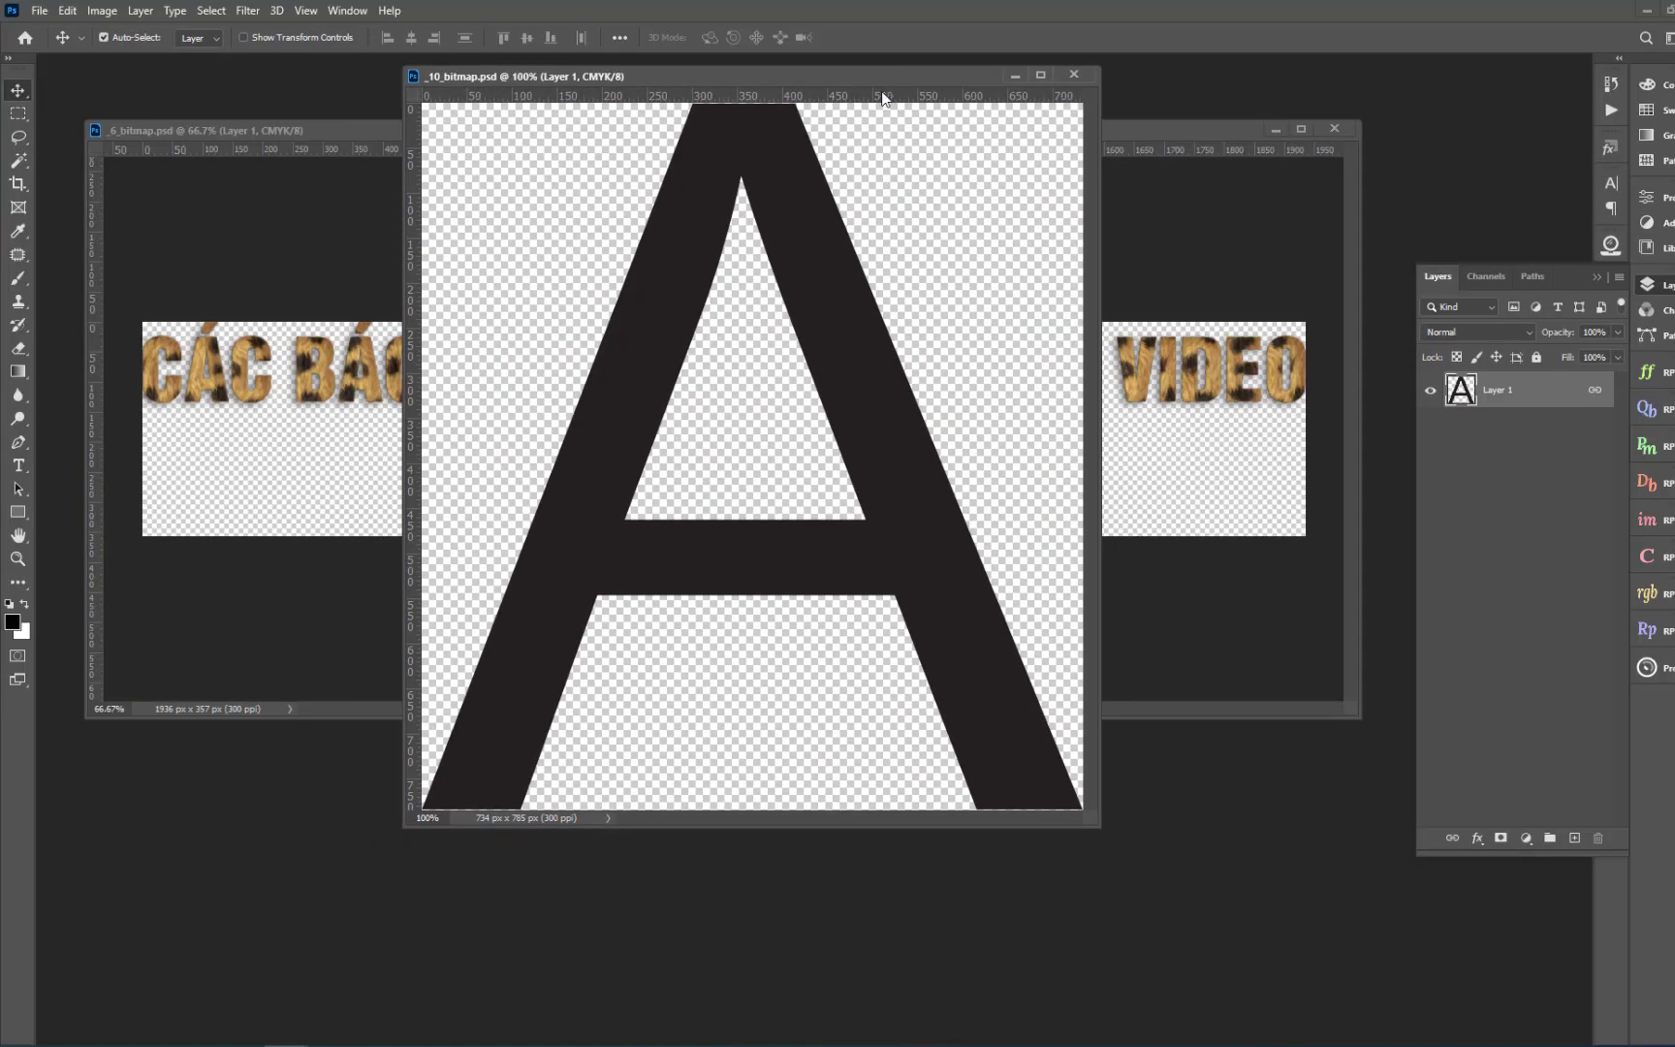
pyautogui.click(1611, 147)
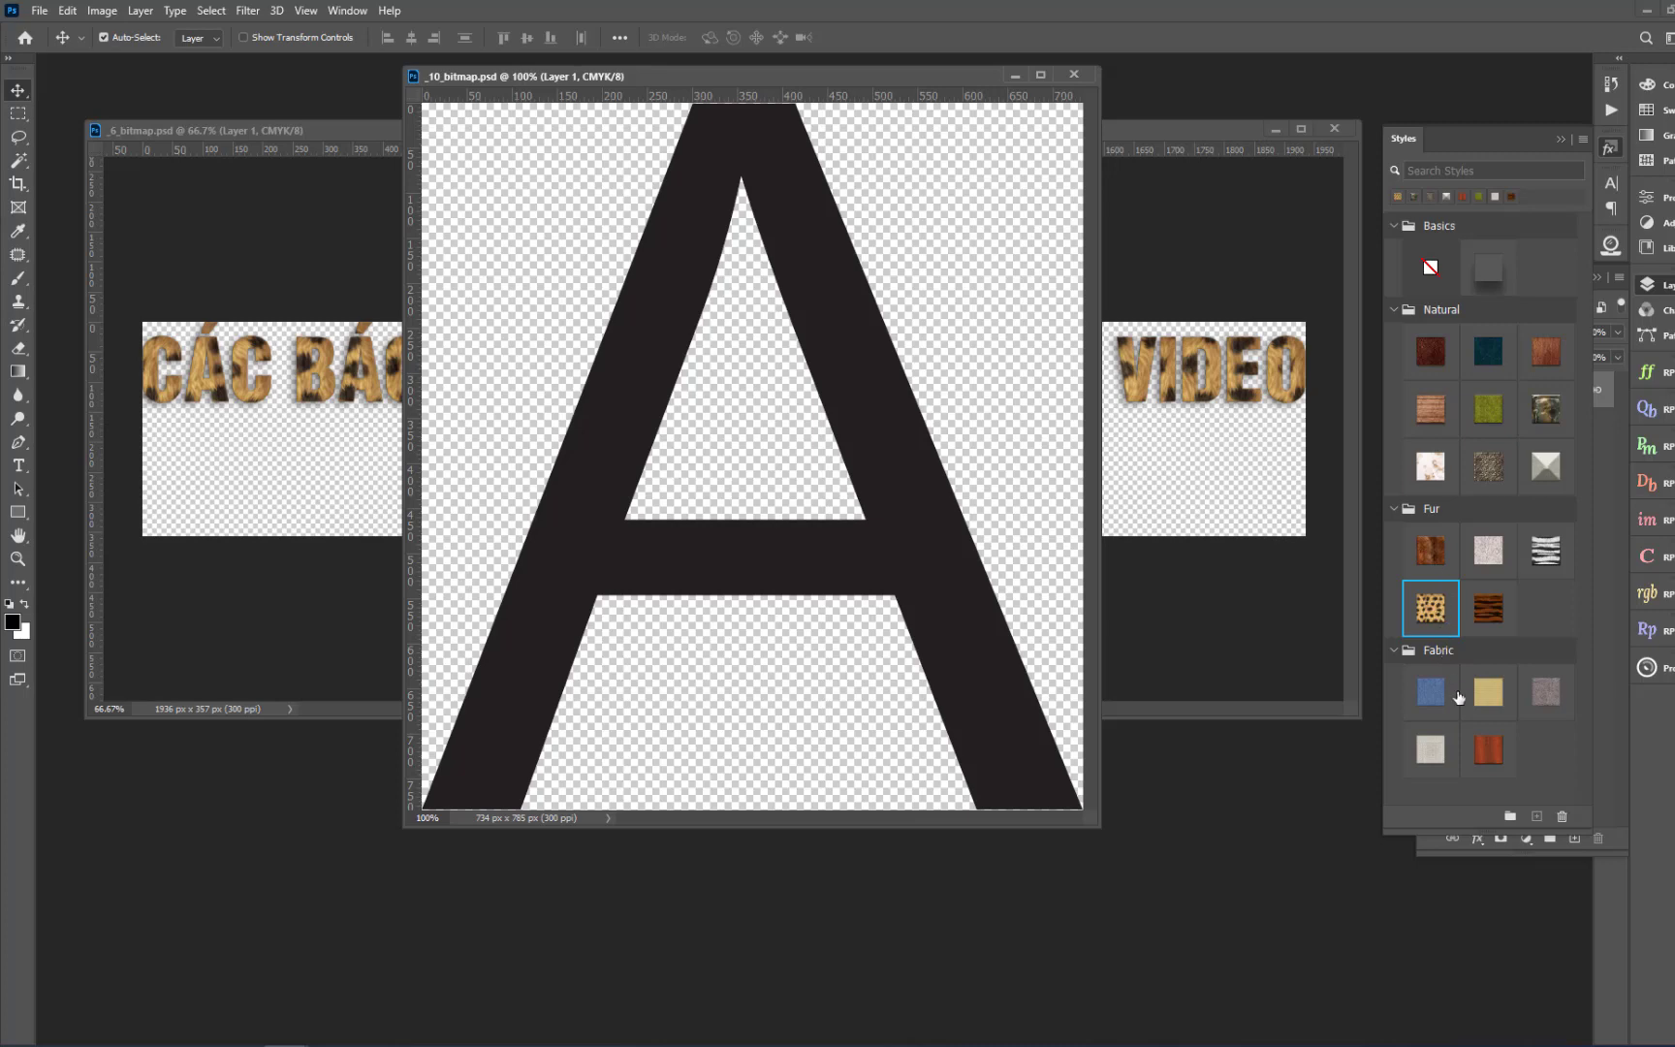
pyautogui.click(1488, 749)
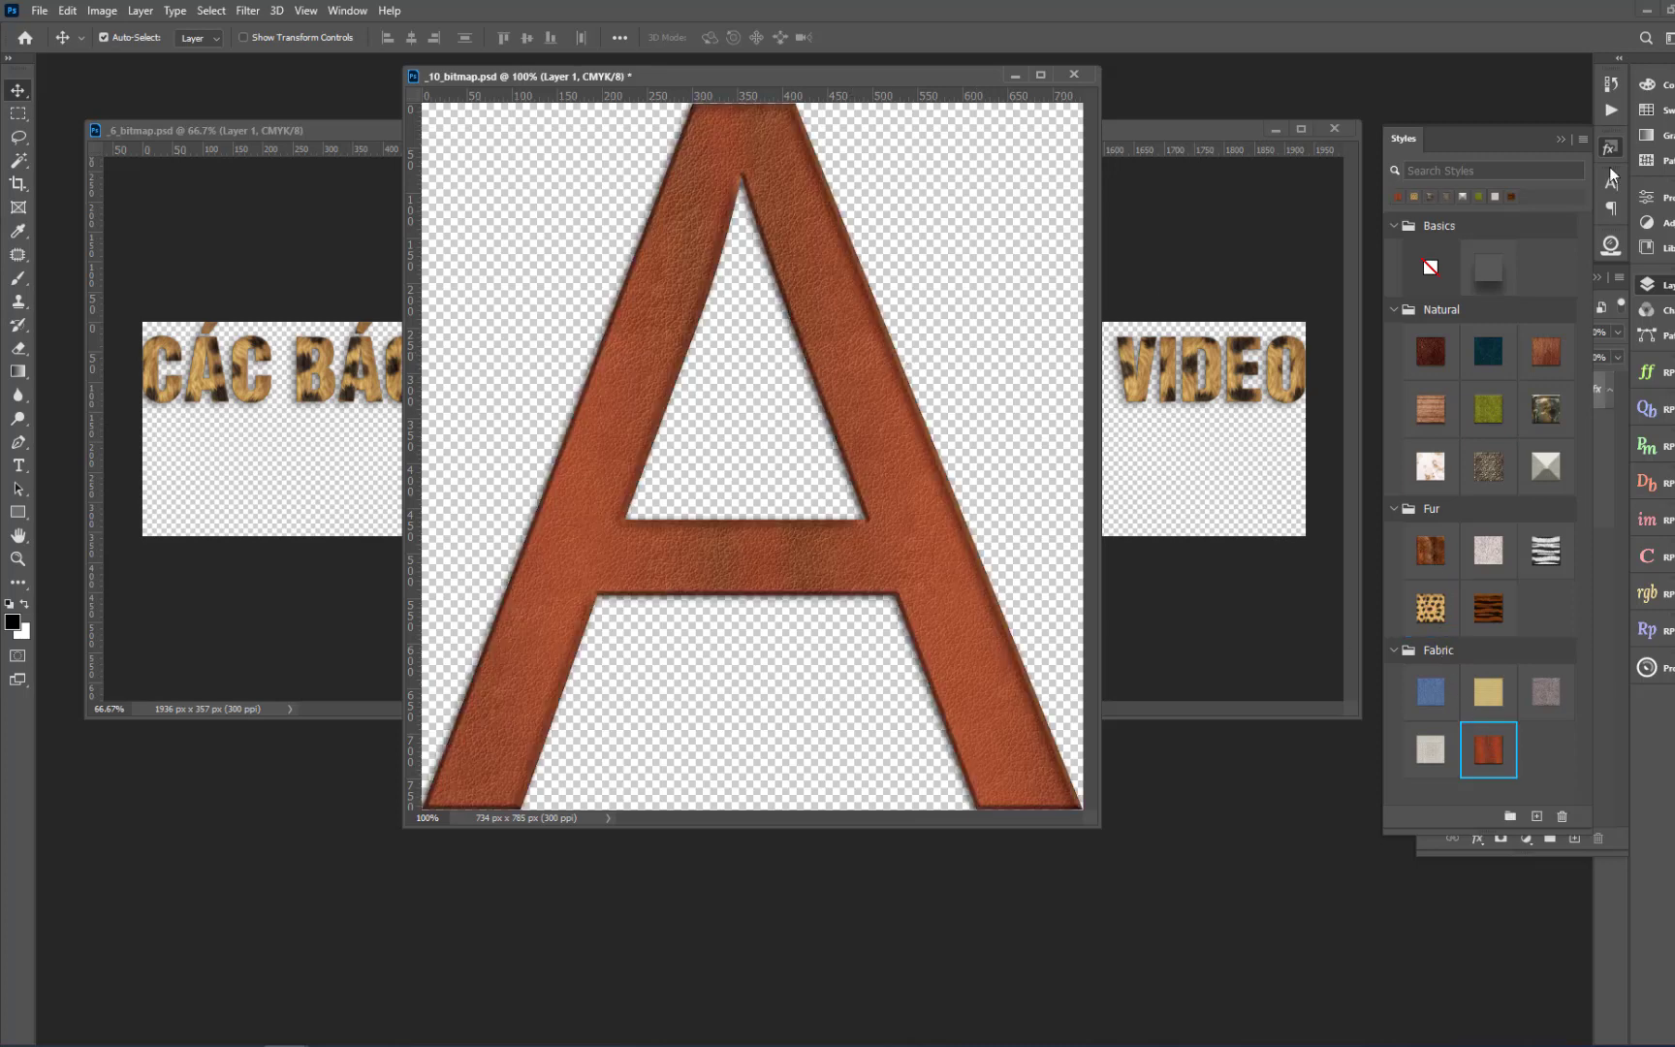
pyautogui.click(1561, 137)
pyautogui.rightClick(1499, 401)
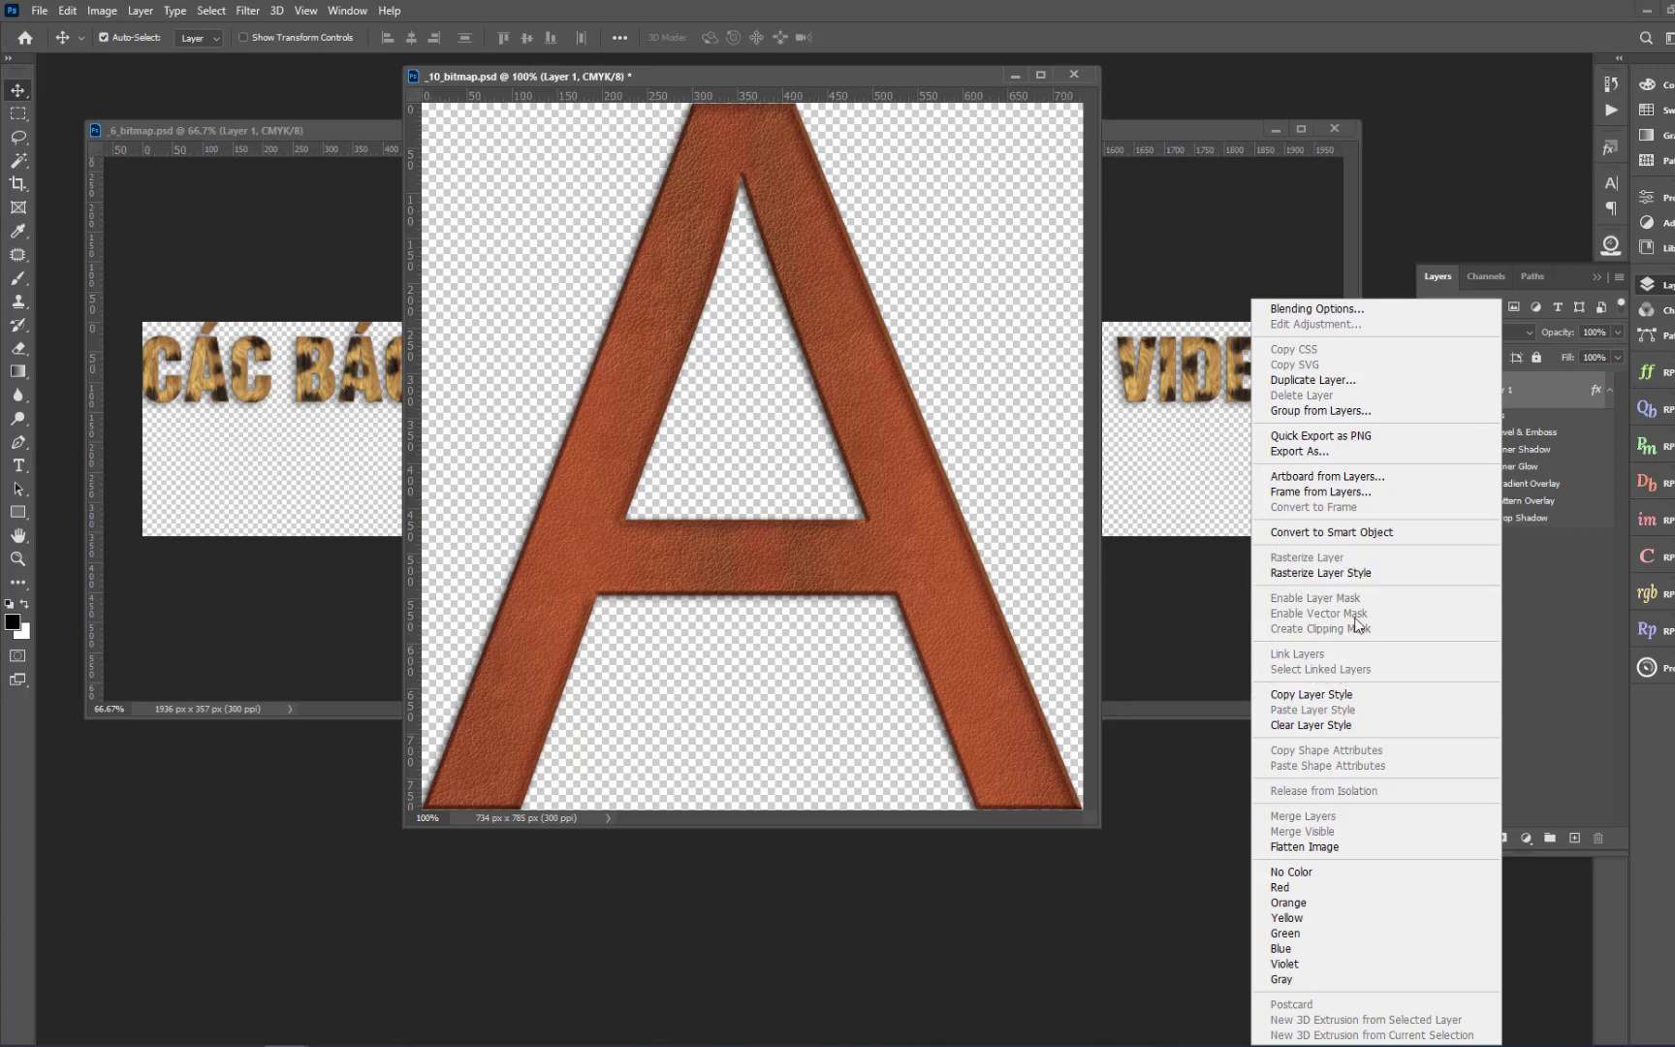
pyautogui.click(1300, 533)
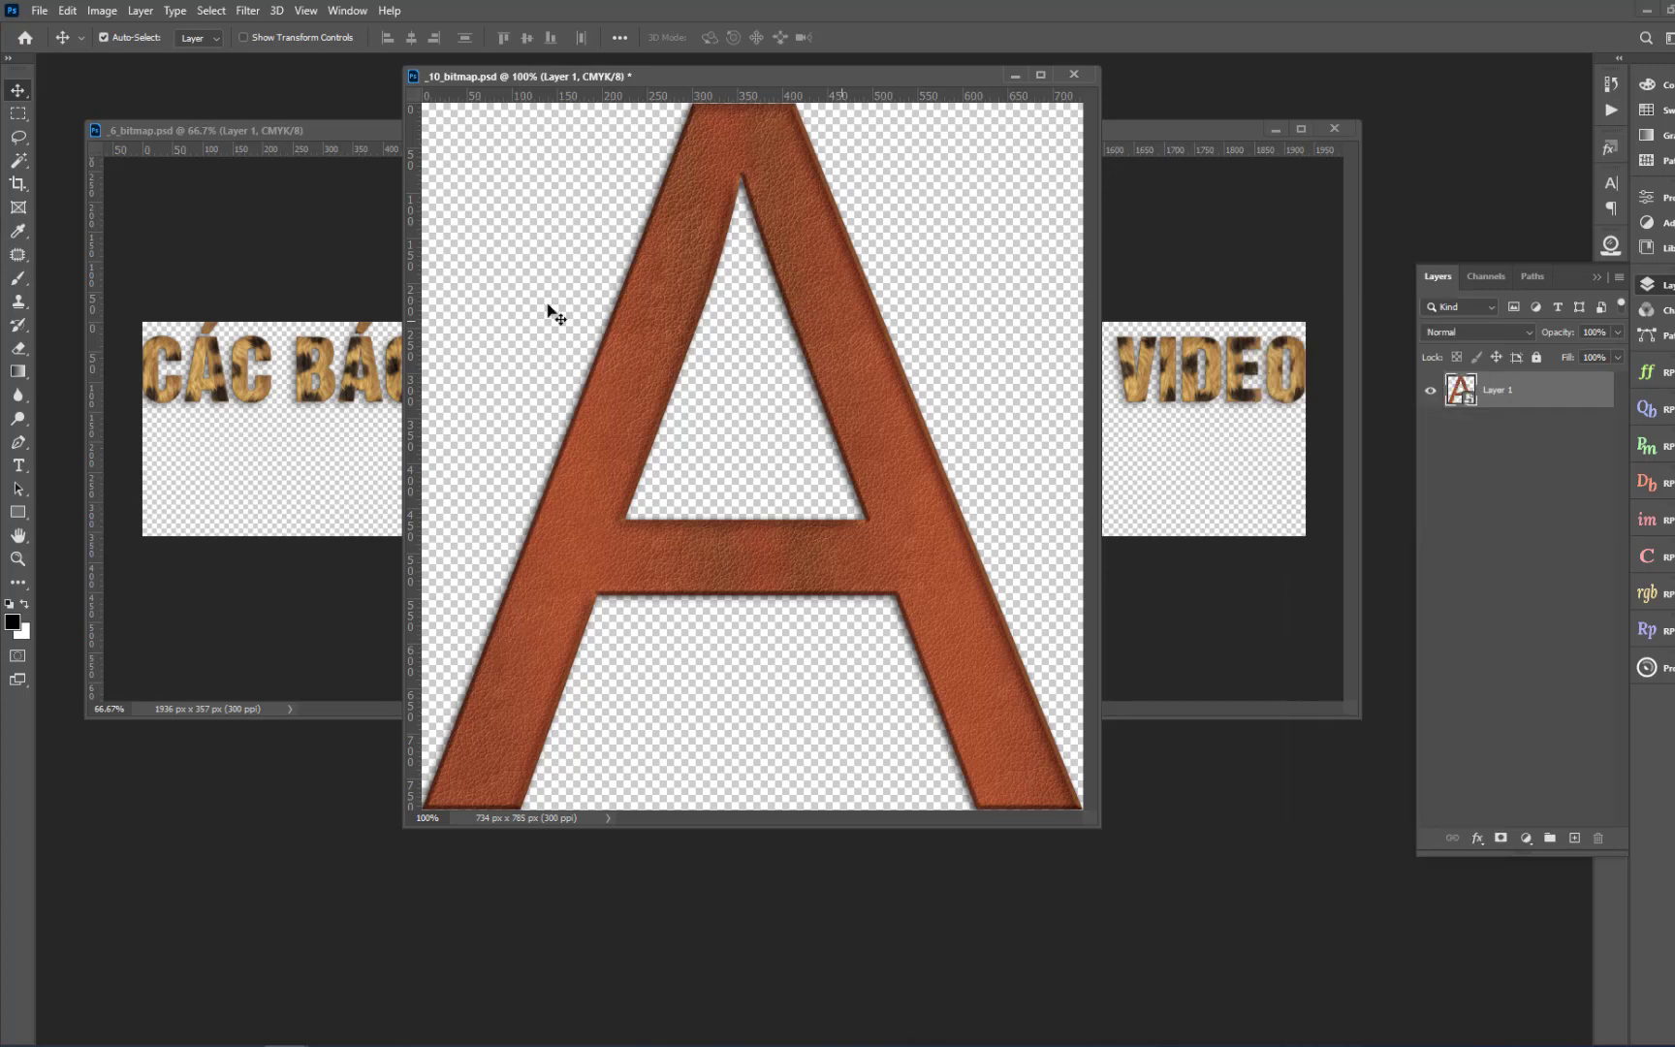
# Save _10_bitmap.psd and minimize Photoshop
pyautogui.click(63, 11)
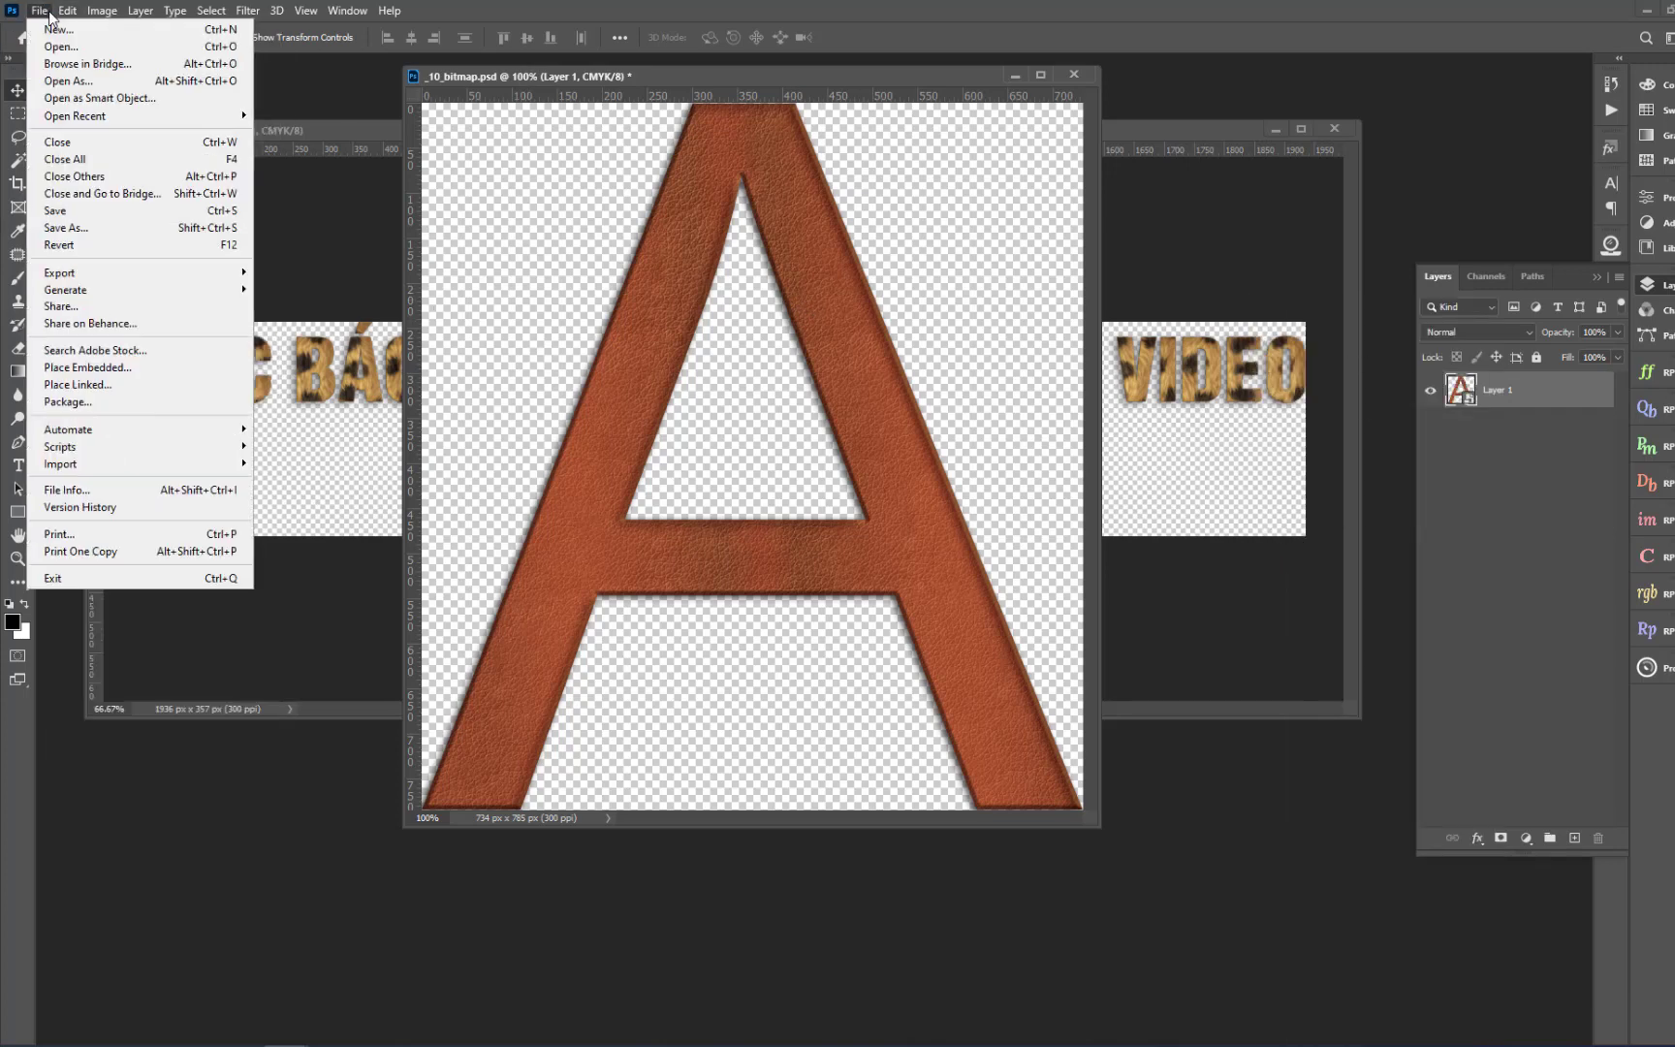
pyautogui.click(87, 210)
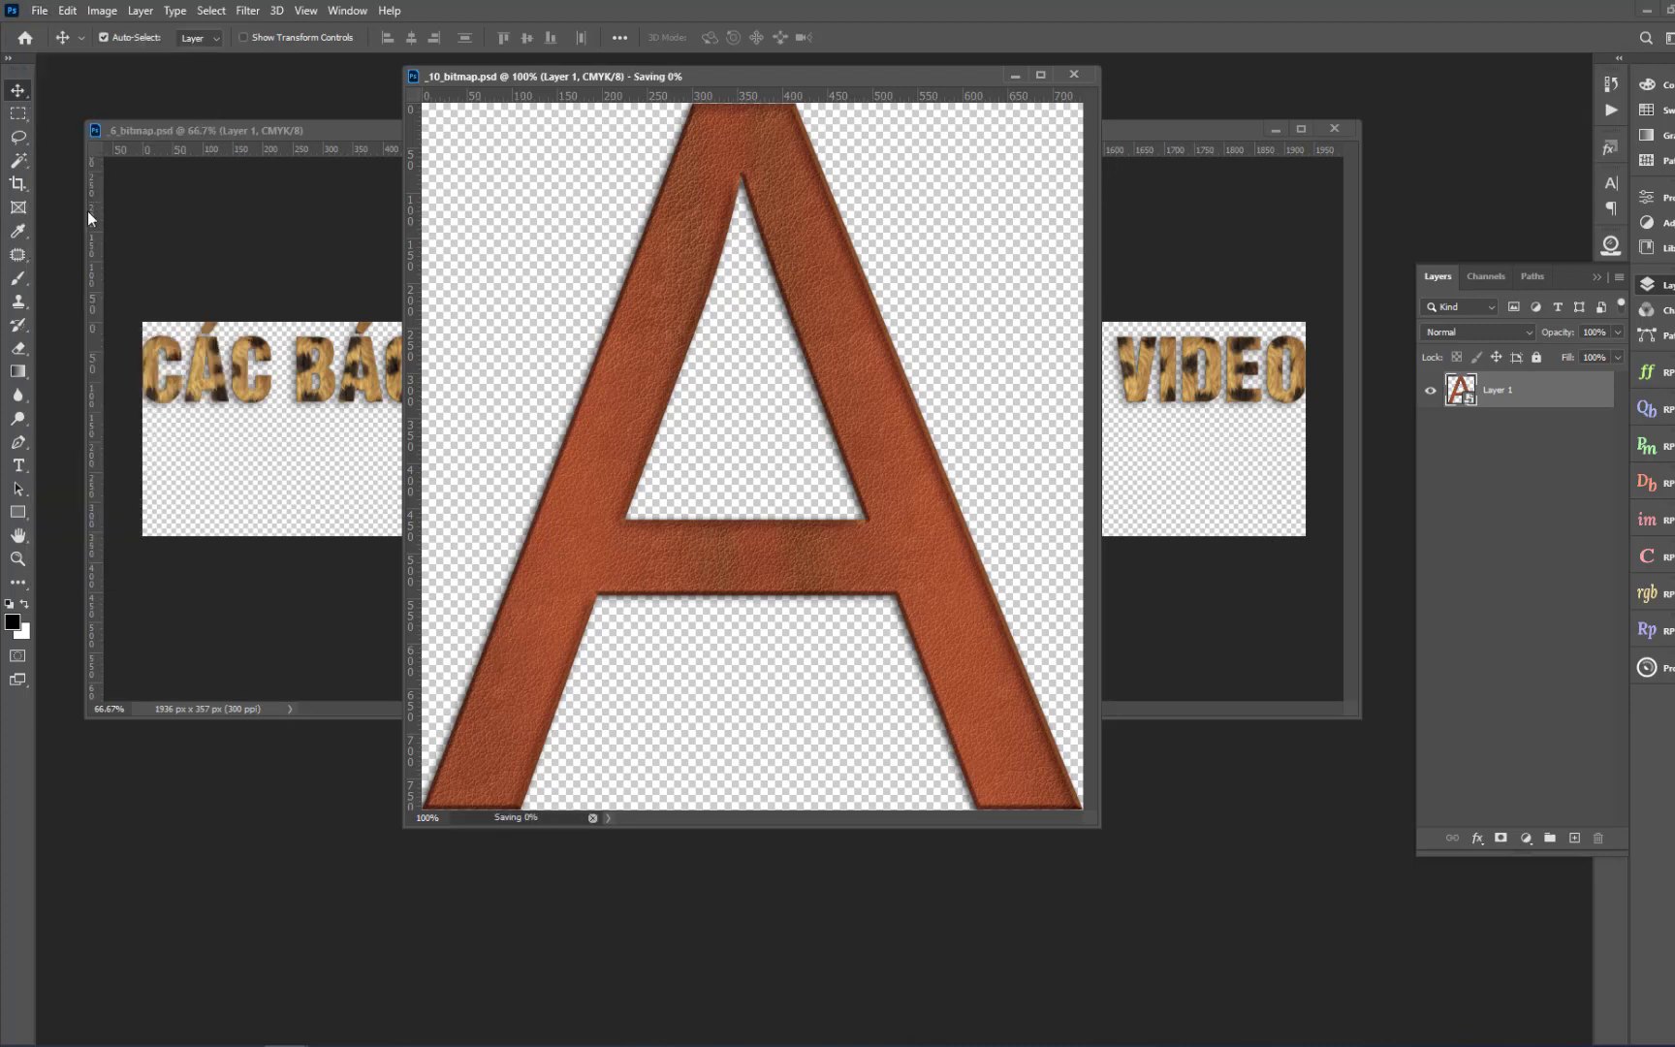
pyautogui.click(1641, 12)
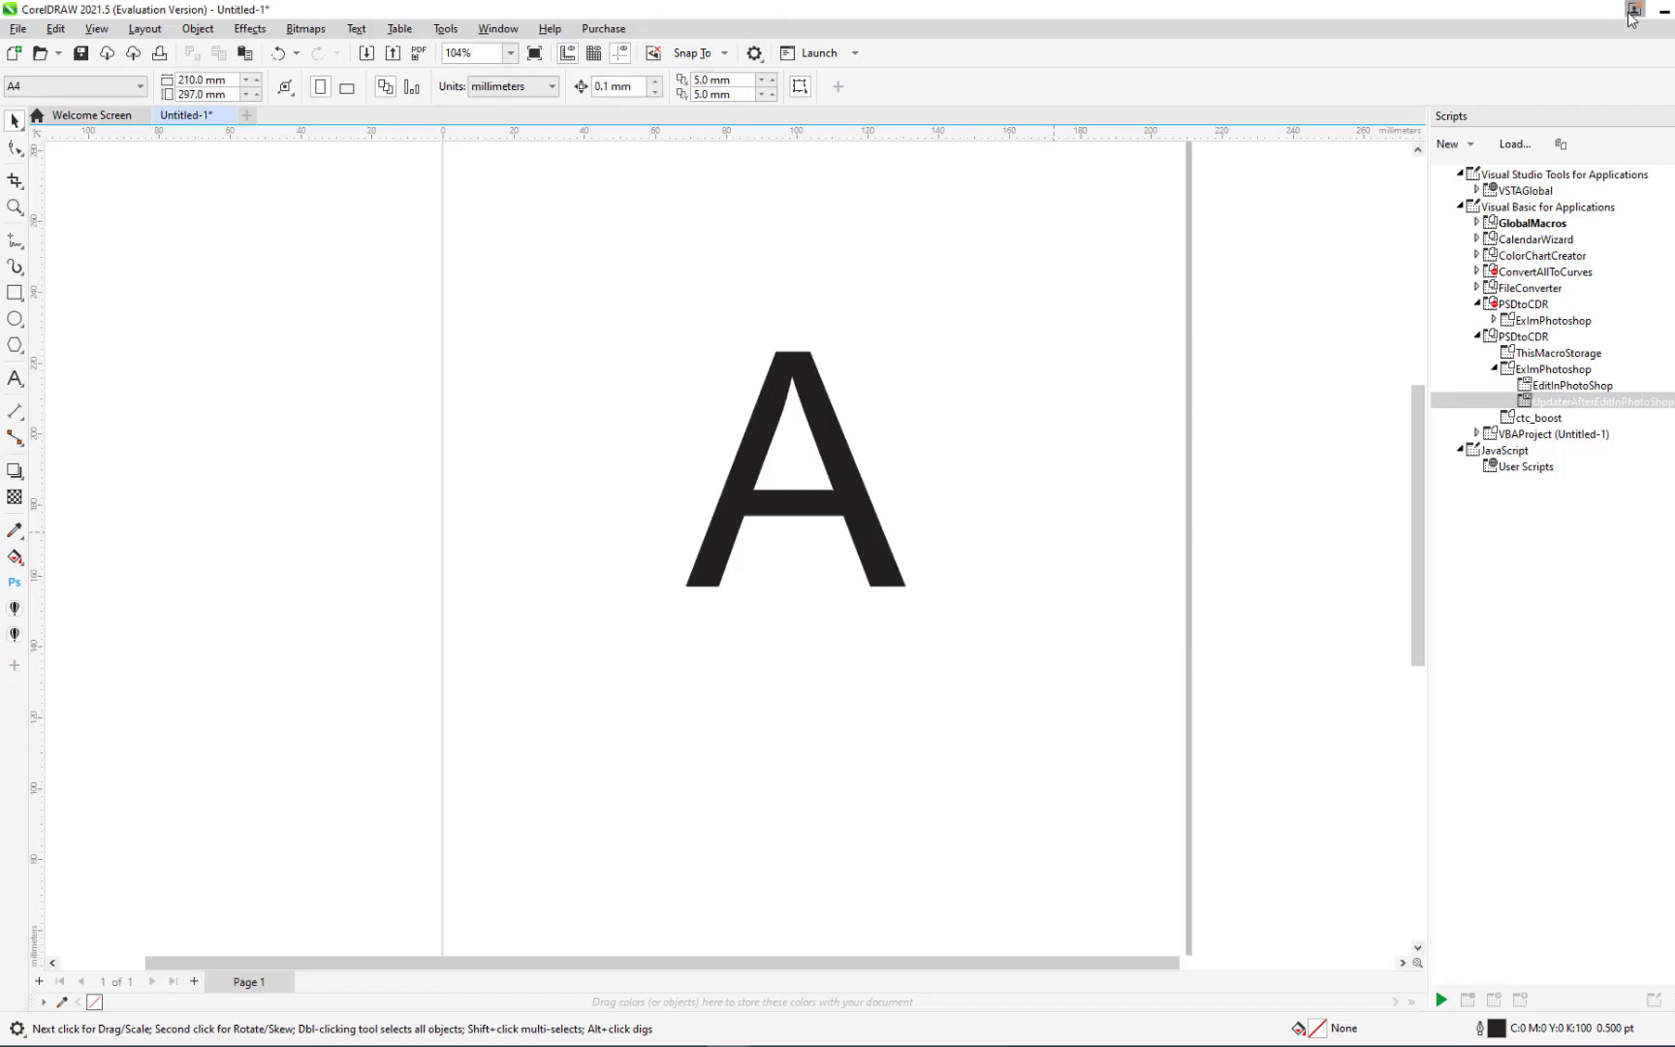
# Update the A bitmap with its leather texture from Photoshop and zoom to inspect it
pyautogui.click(827, 419)
pyautogui.click(14, 635)
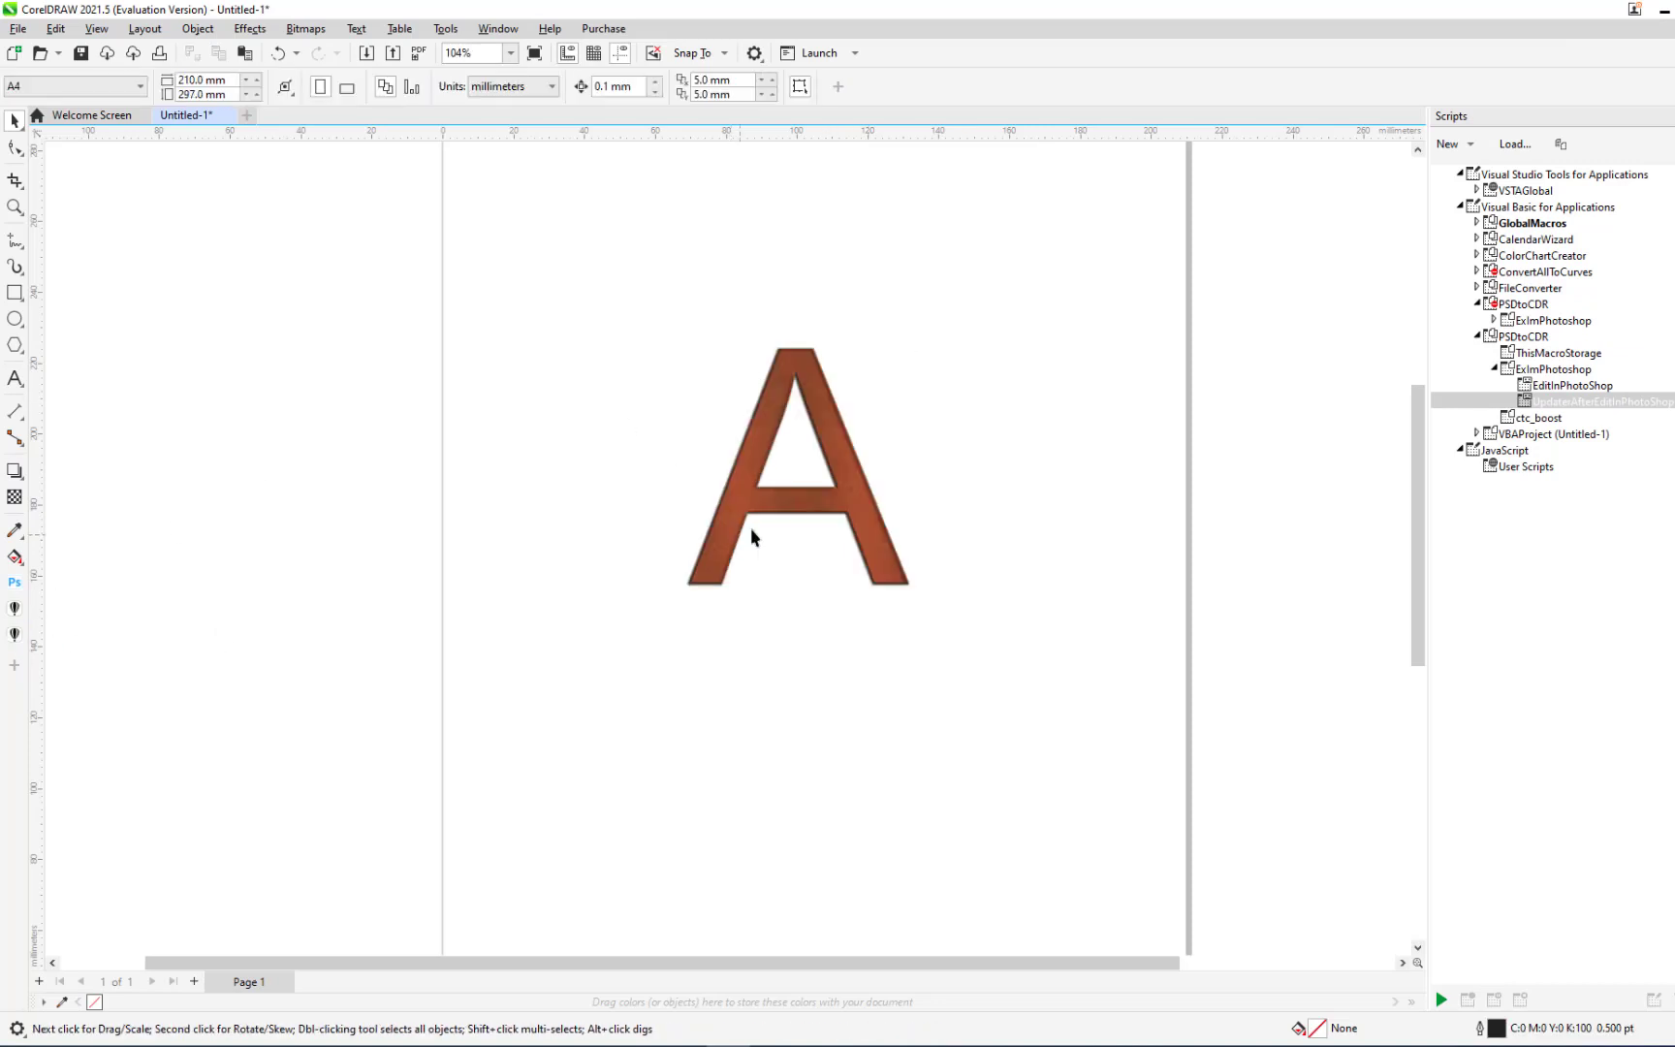
pyautogui.scroll(1, 751, 535)
pyautogui.scroll(1, 785, 448)
pyautogui.scroll(2, 852, 358)
pyautogui.scroll(-1, 852, 358)
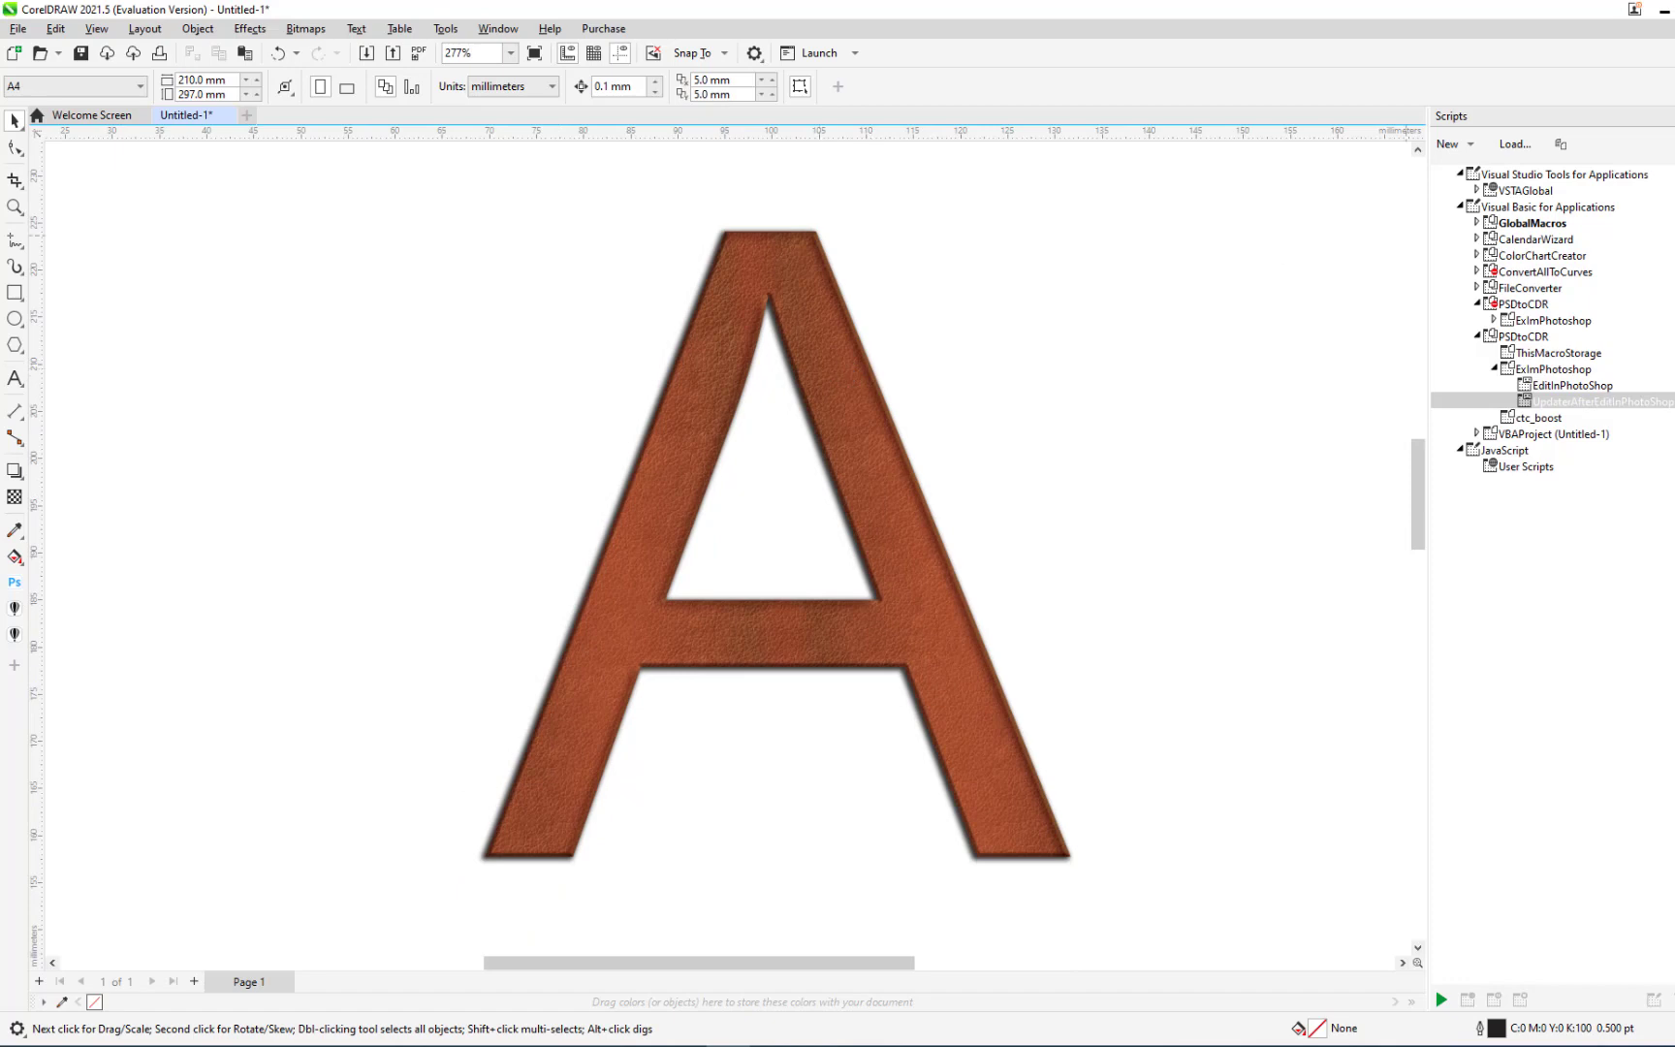
pyautogui.scroll(1, 1009, 469)
pyautogui.scroll(-1, 1008, 466)
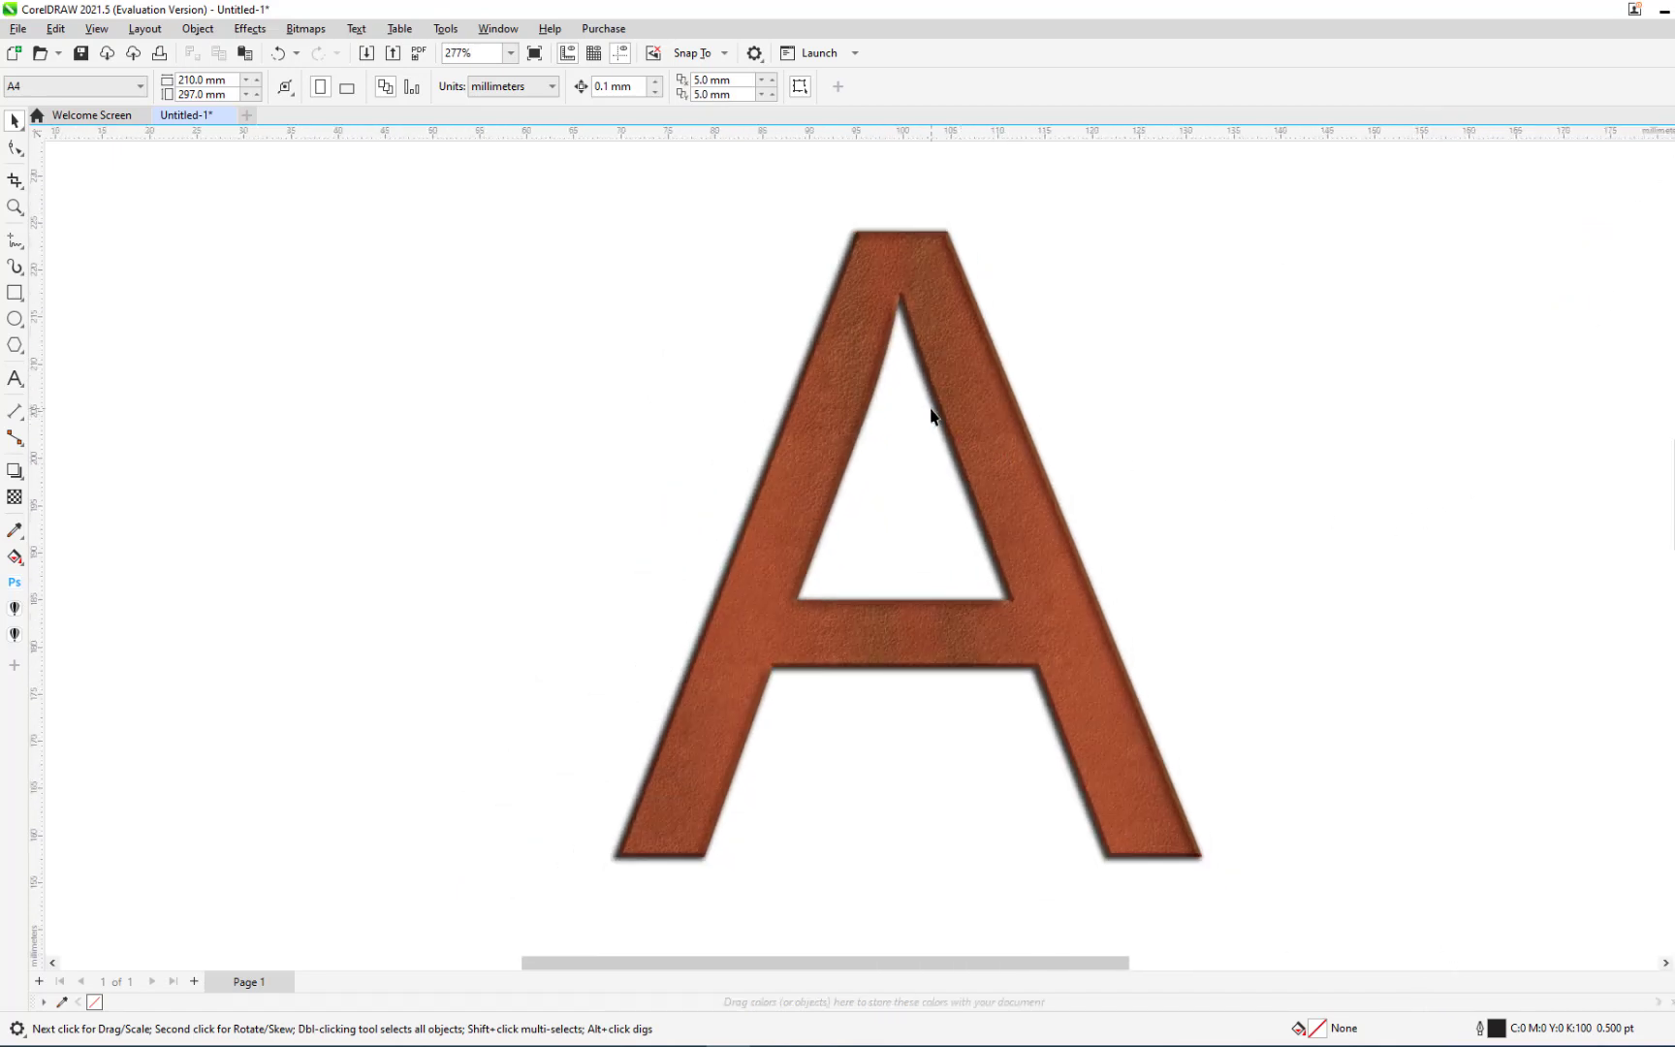
pyautogui.scroll(1, 931, 417)
pyautogui.scroll(-2, 930, 409)
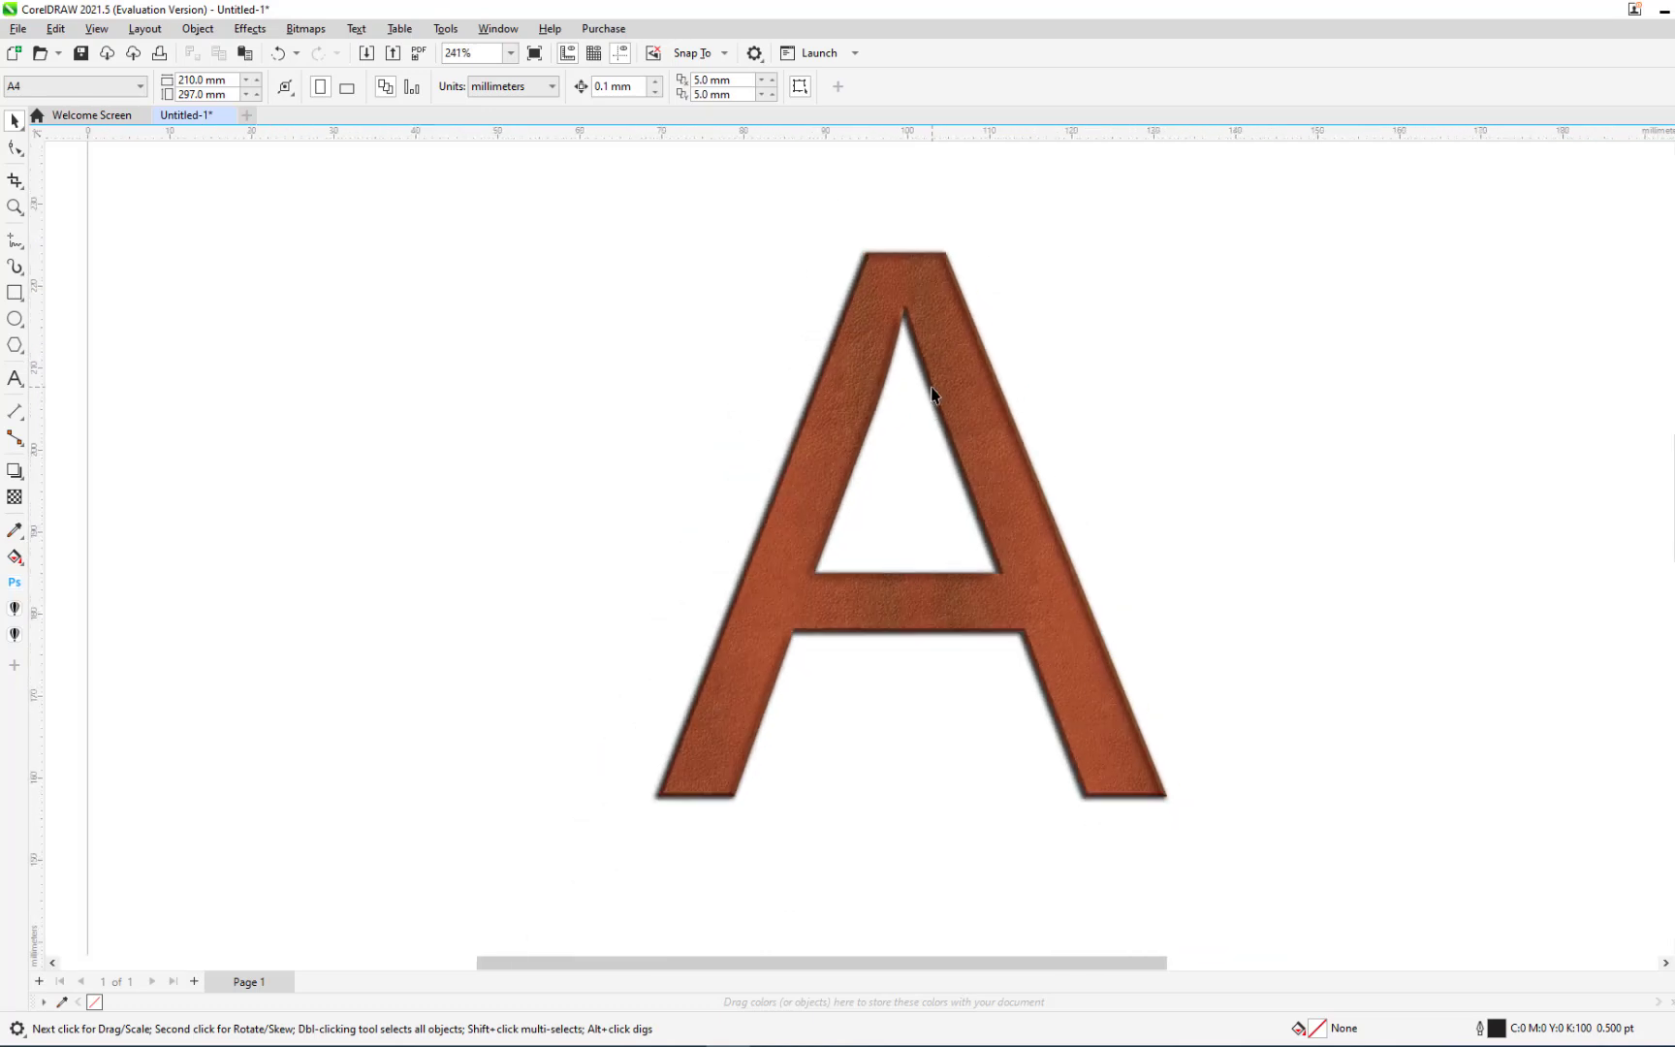
# Delete the leather-textured A so the page is empty
pyautogui.click(1008, 474)
pyautogui.scroll(-1, 1004, 476)
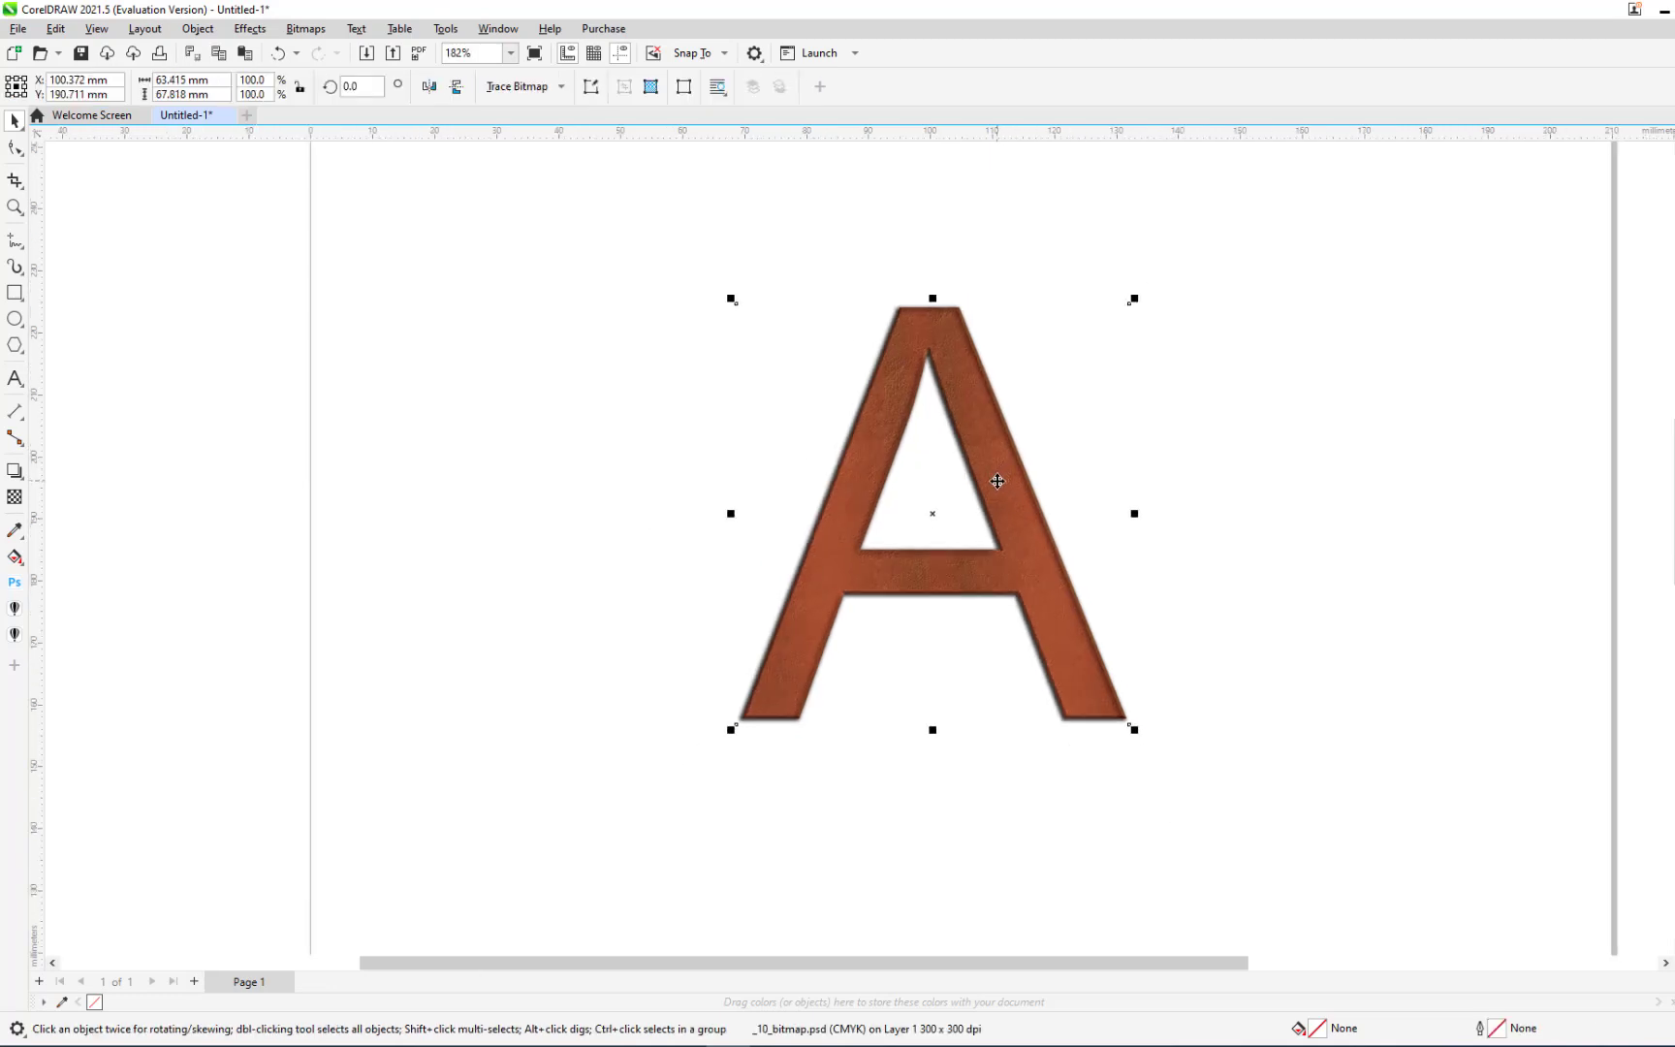
pyautogui.press('Delete')
pyautogui.scroll(-4, 685, 432)
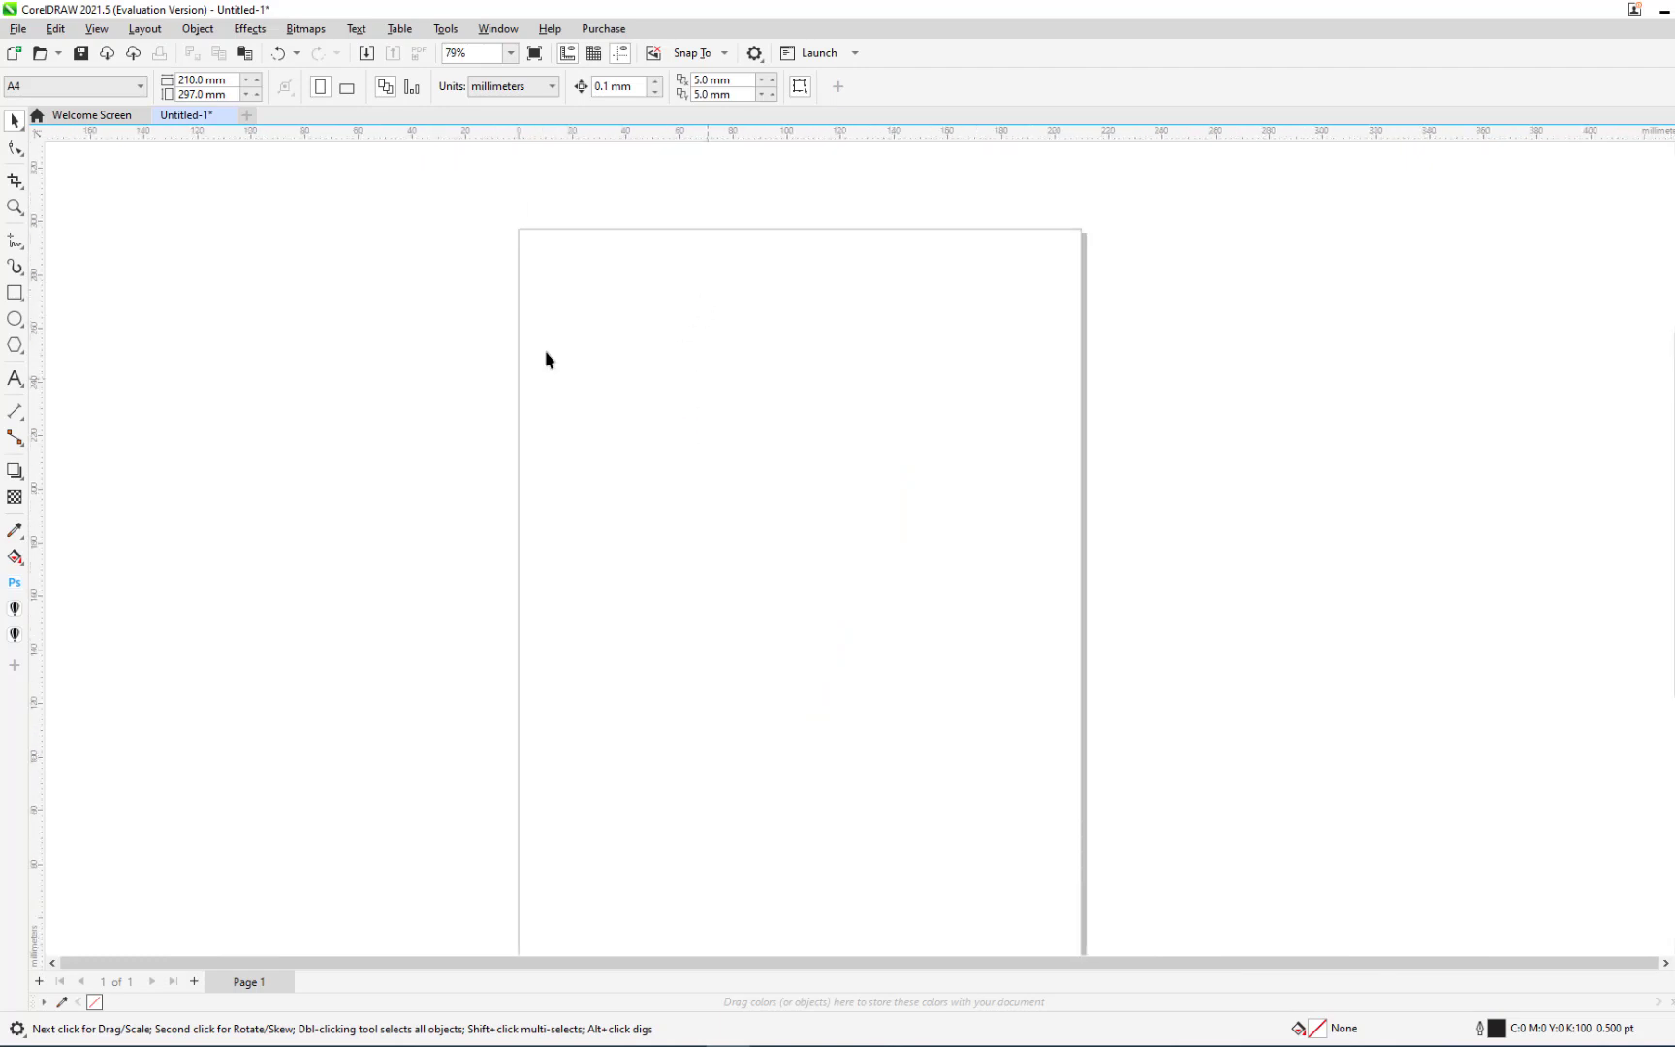
# Type the headline 'ĐỜI KHÔNG CÓ TIỀN' over 'BUỒN NHƯ CHÓ CẮN' and select all of it
pyautogui.click(15, 378)
pyautogui.click(644, 403)
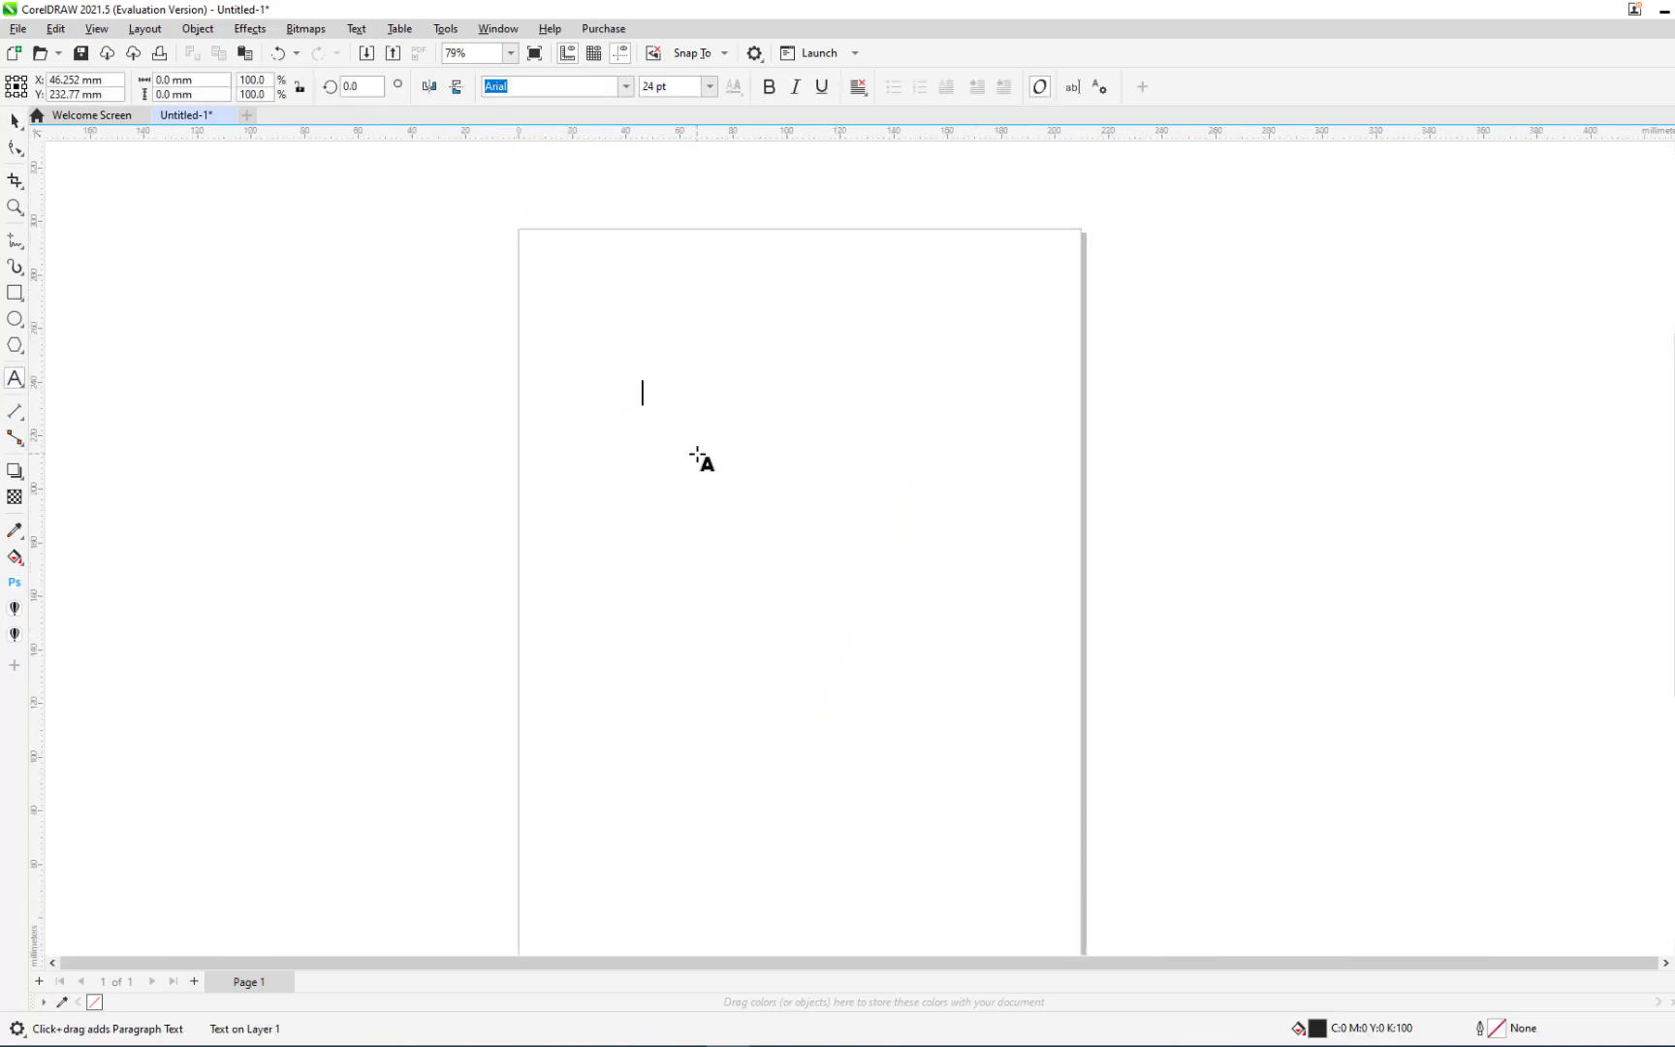
pyautogui.scroll(1, 636, 364)
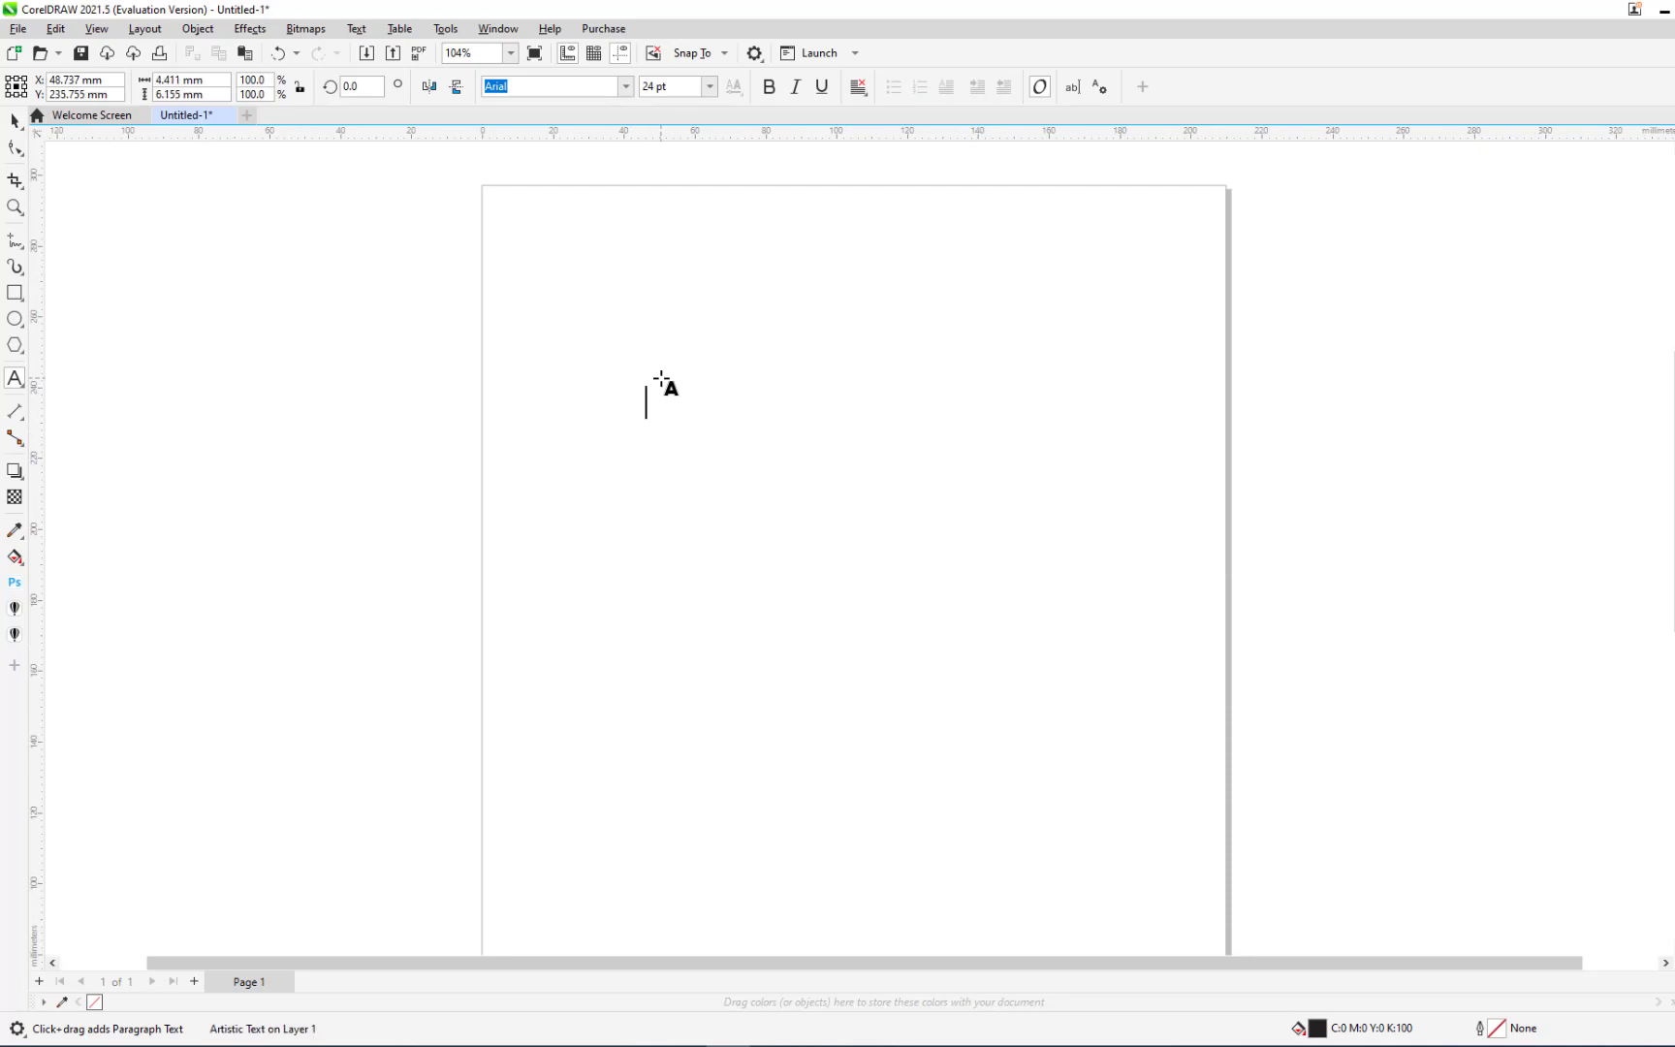
pyautogui.write('ĐỜI')
pyautogui.write(' KHÔNG CÓ ')
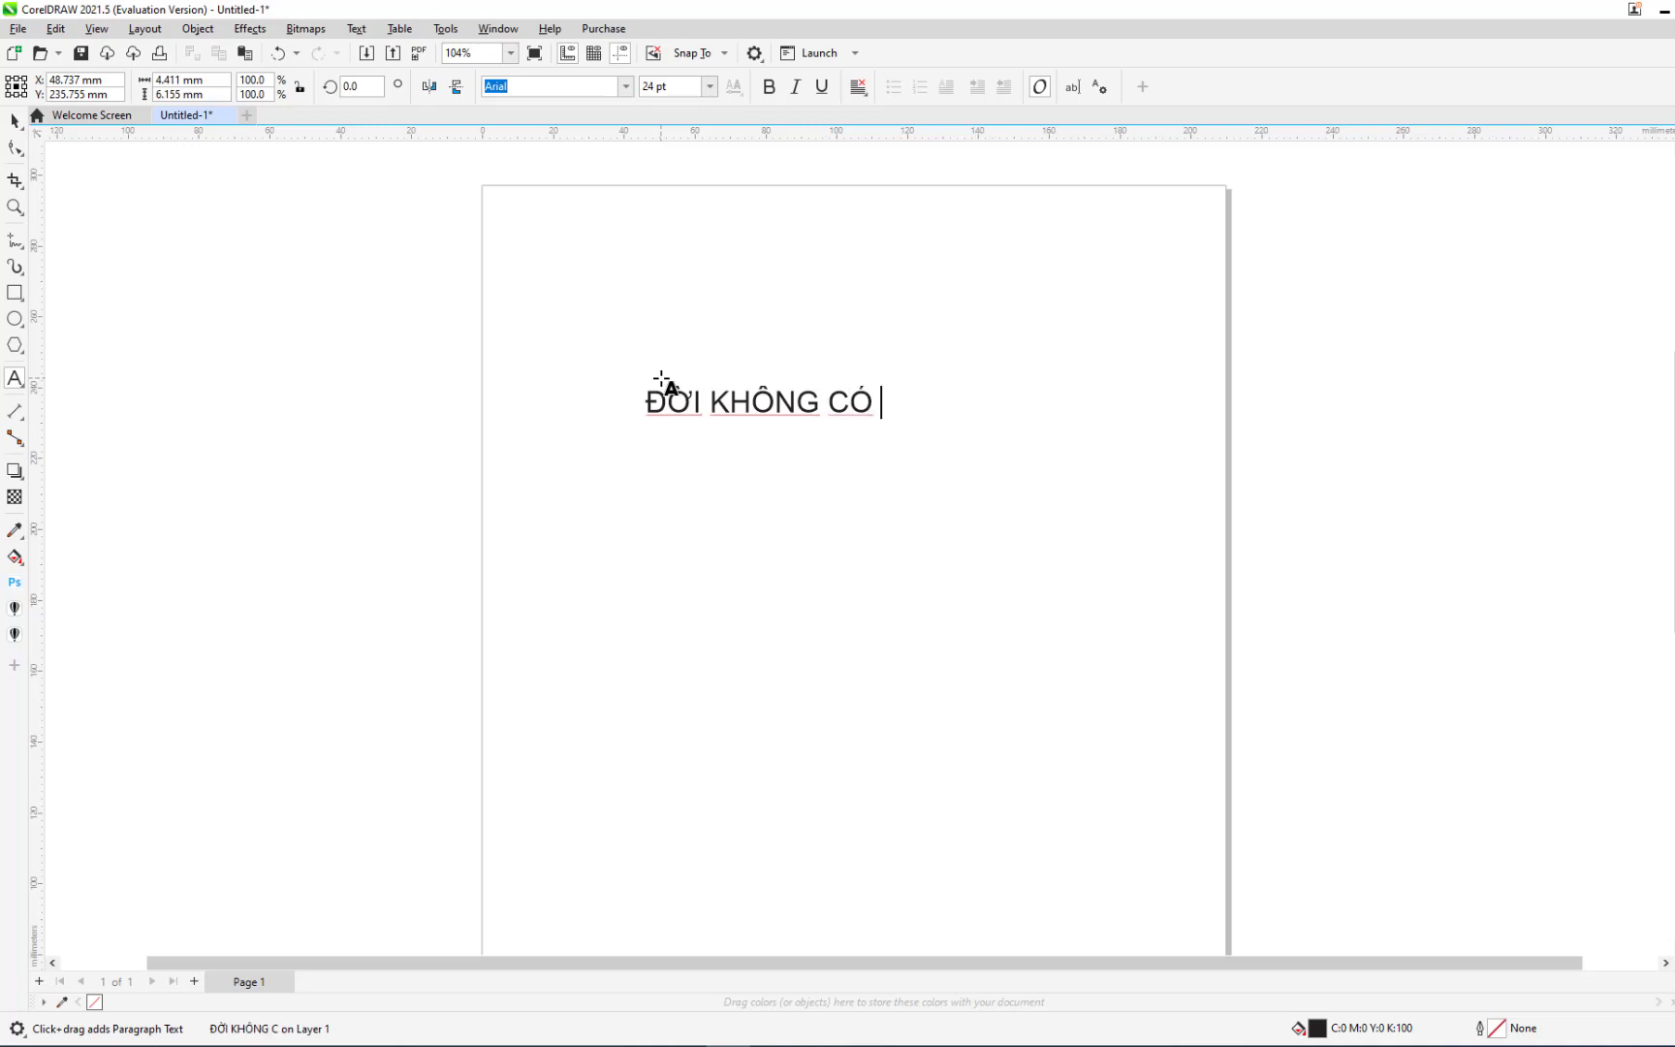
pyautogui.write('TIEÊN')
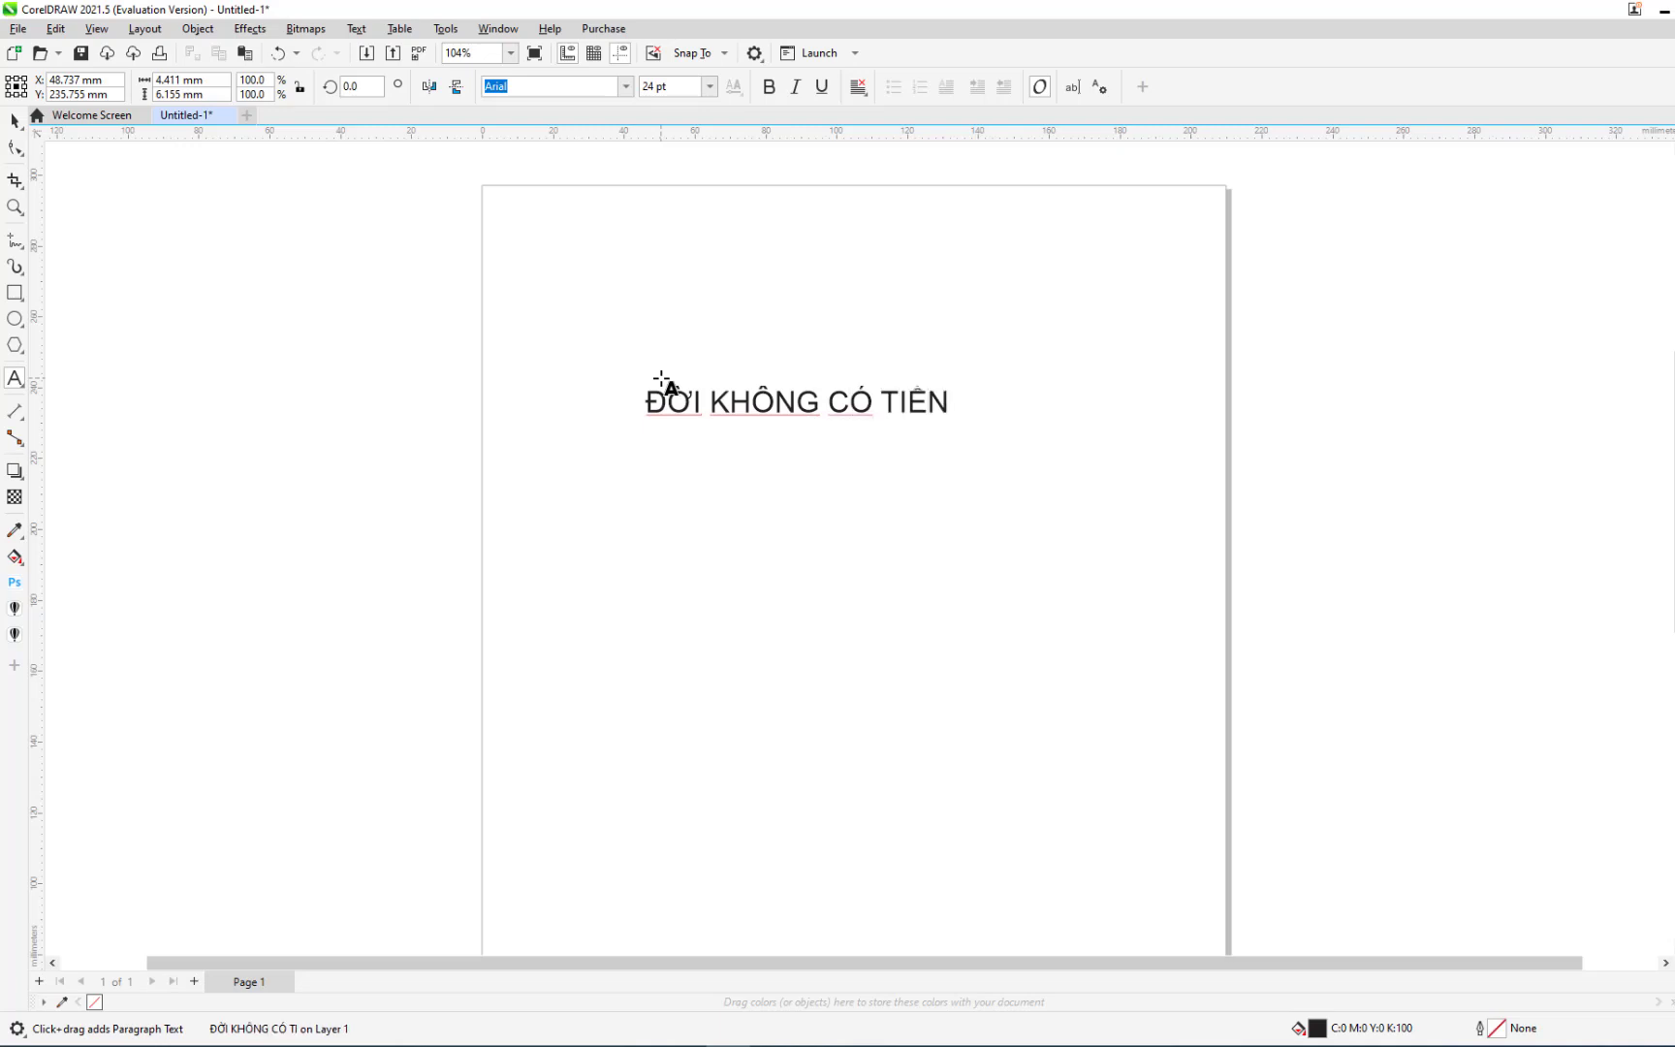
pyautogui.press('Return')
pyautogui.write('BUÔ')
pyautogui.write('N C')
pyautogui.press('BackSpace')
pyautogui.write('N')
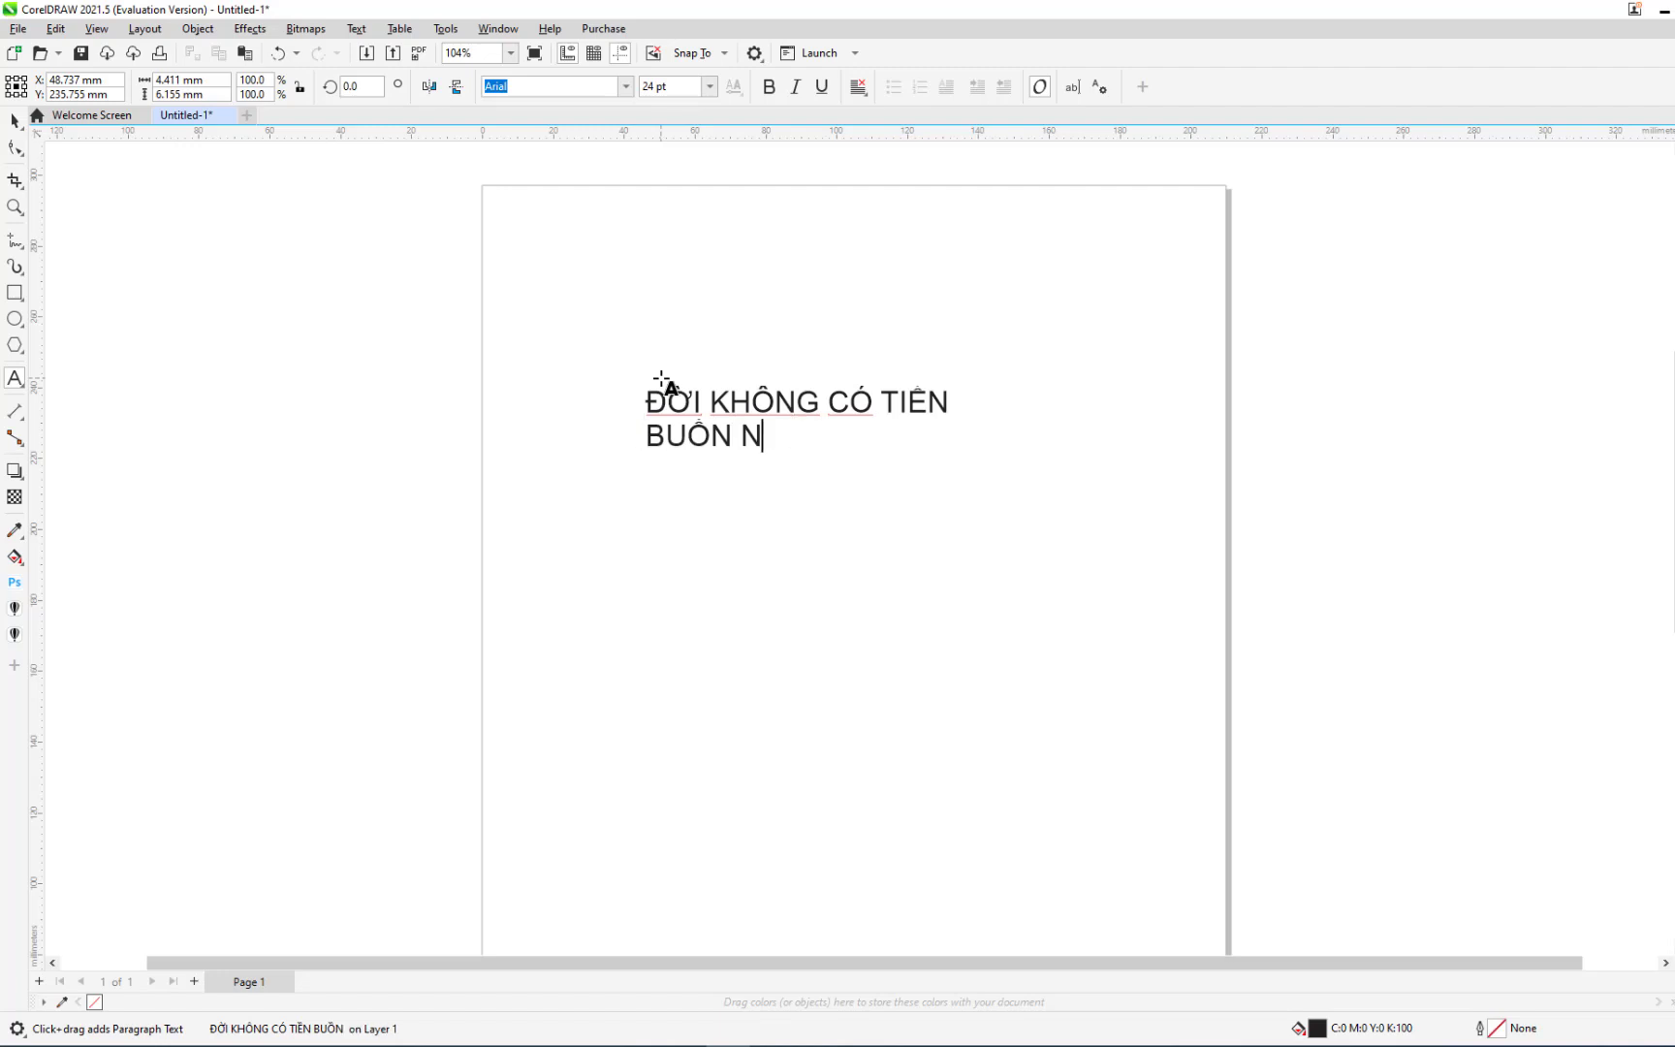
pyautogui.write('HƯ CHOÓ C')
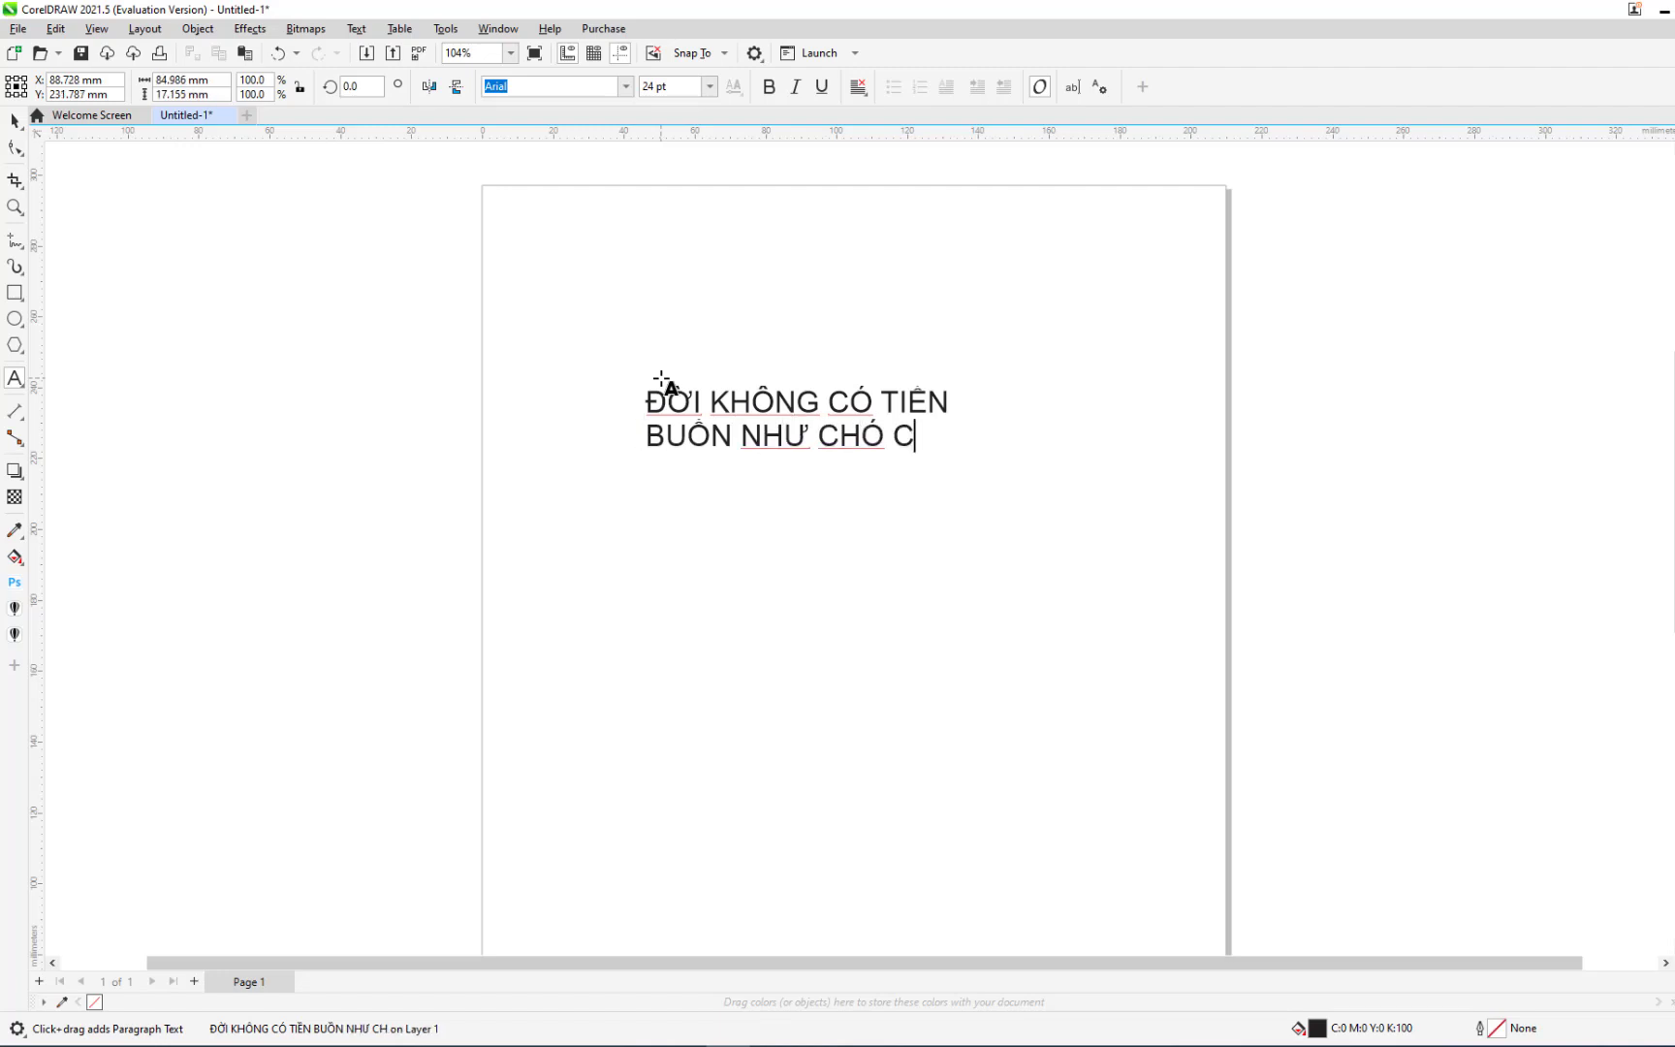
pyautogui.write('ĂN')
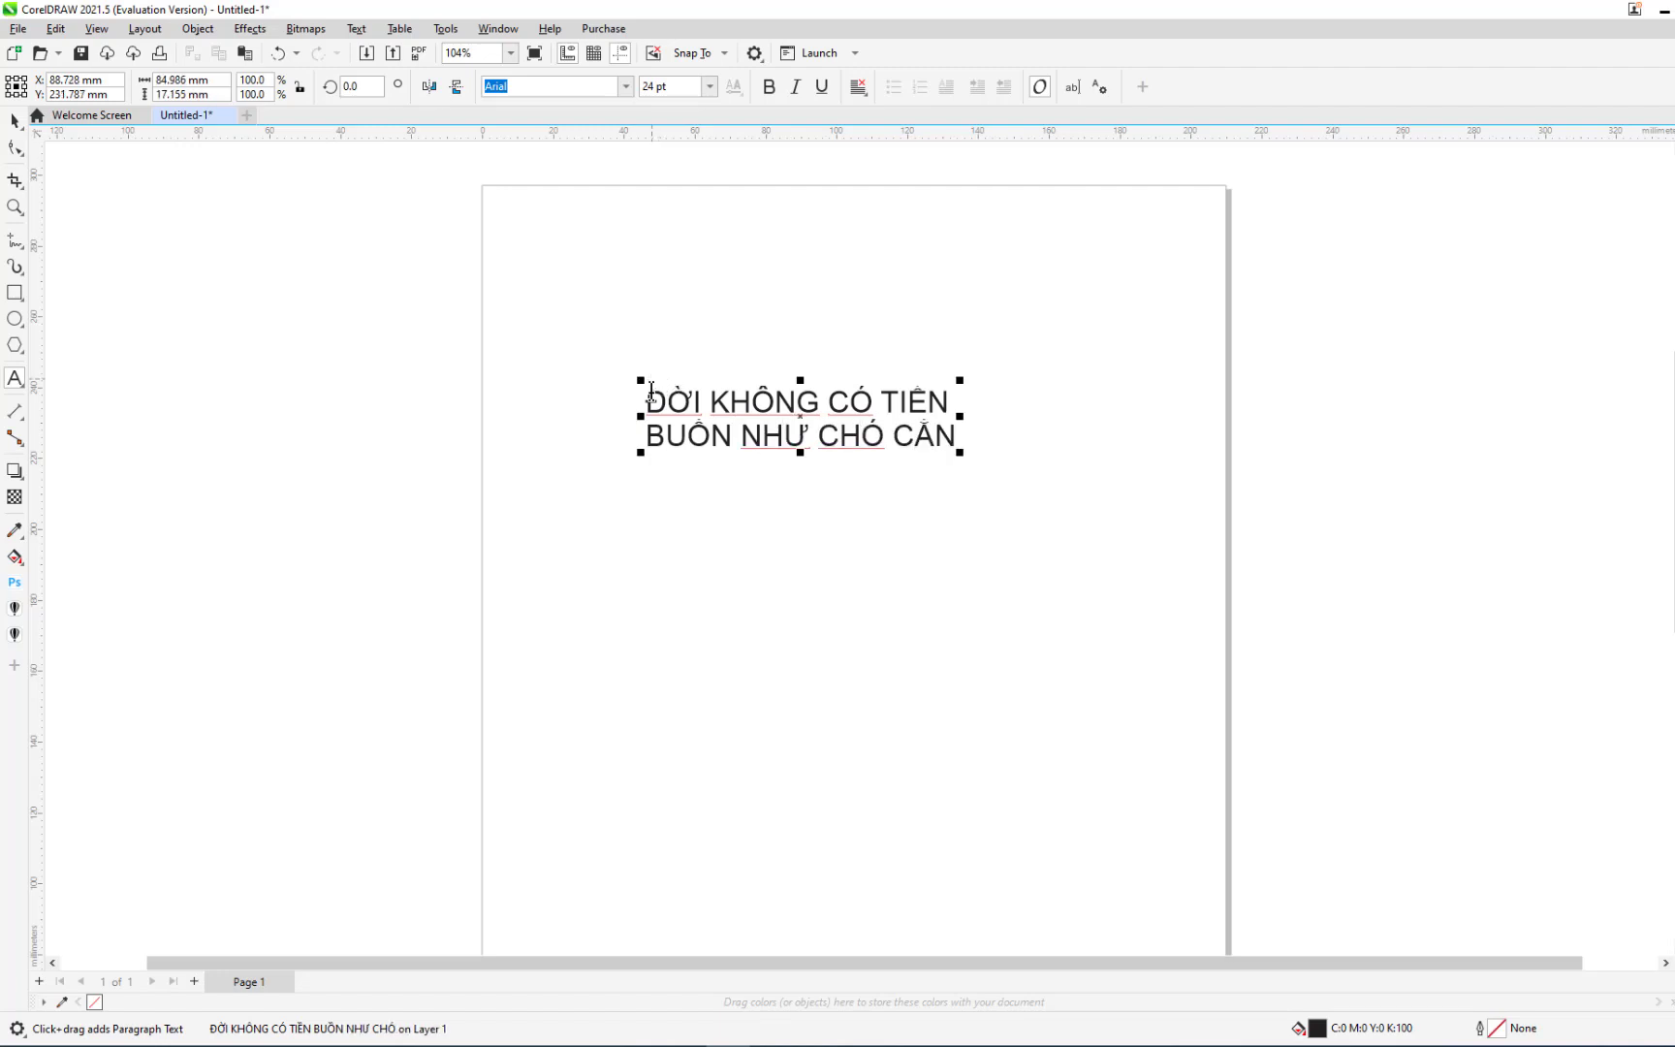
pyautogui.moveTo(644, 392); pyautogui.dragTo(1003, 478)
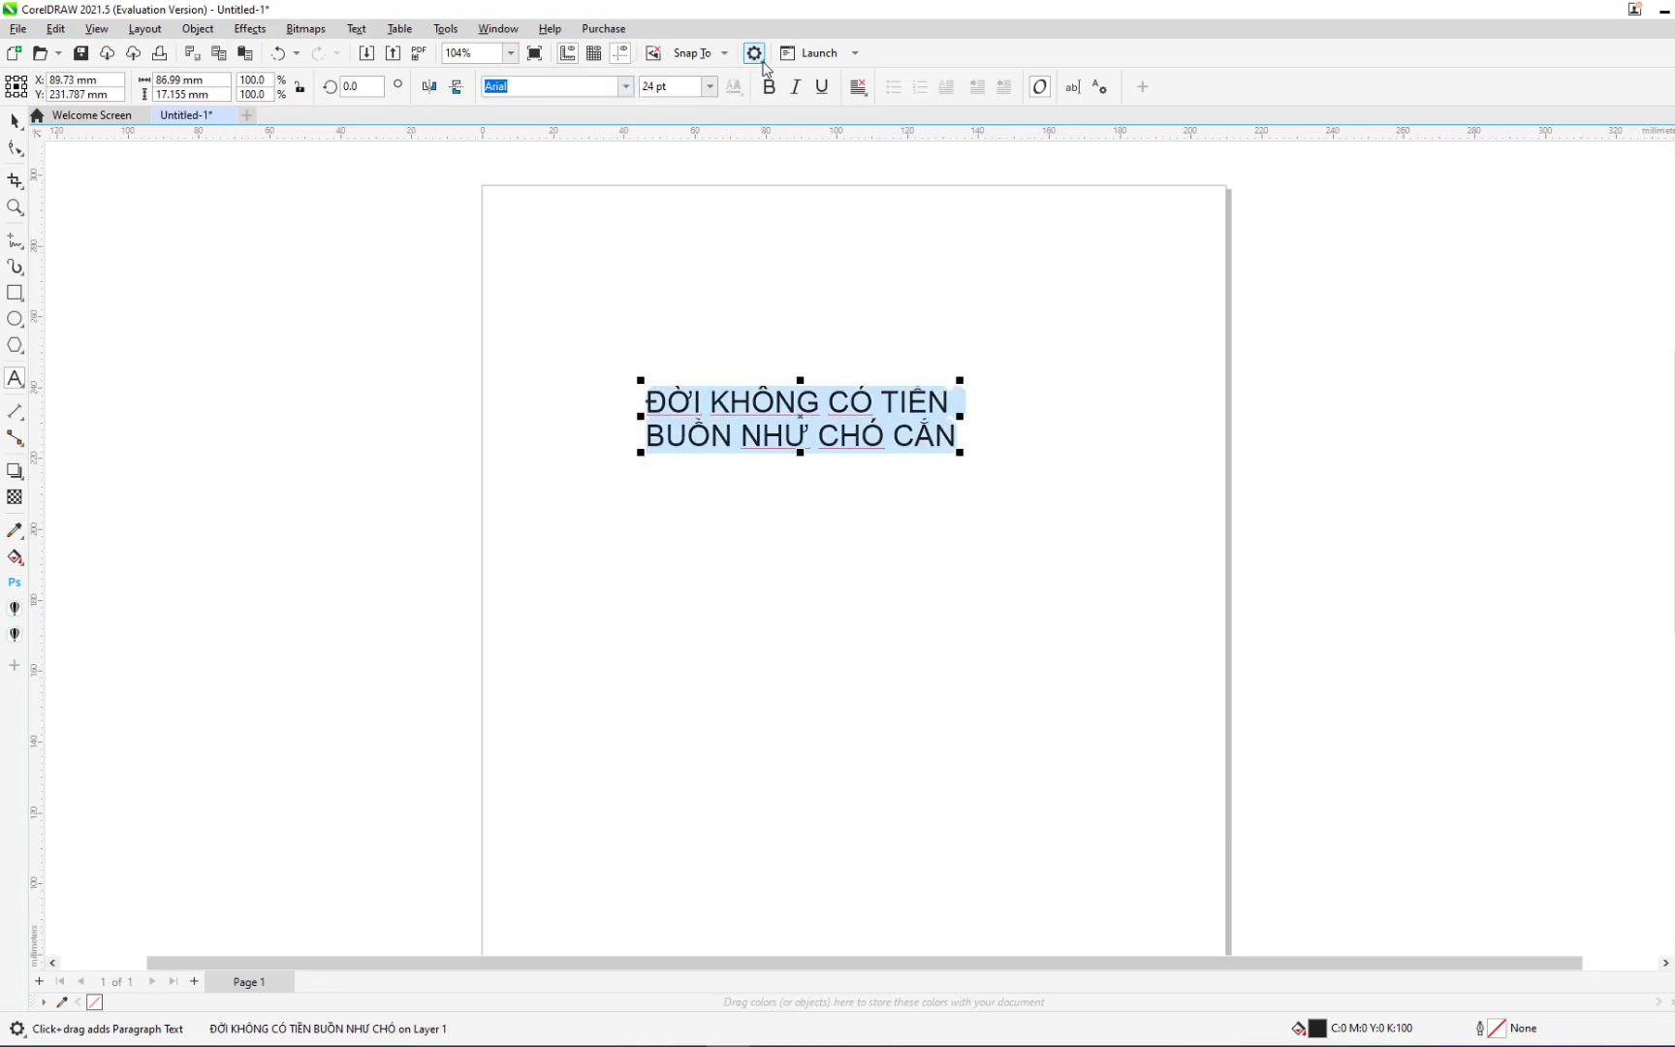
# Raise the headline's line spacing to 124% in Text properties
pyautogui.click(1099, 87)
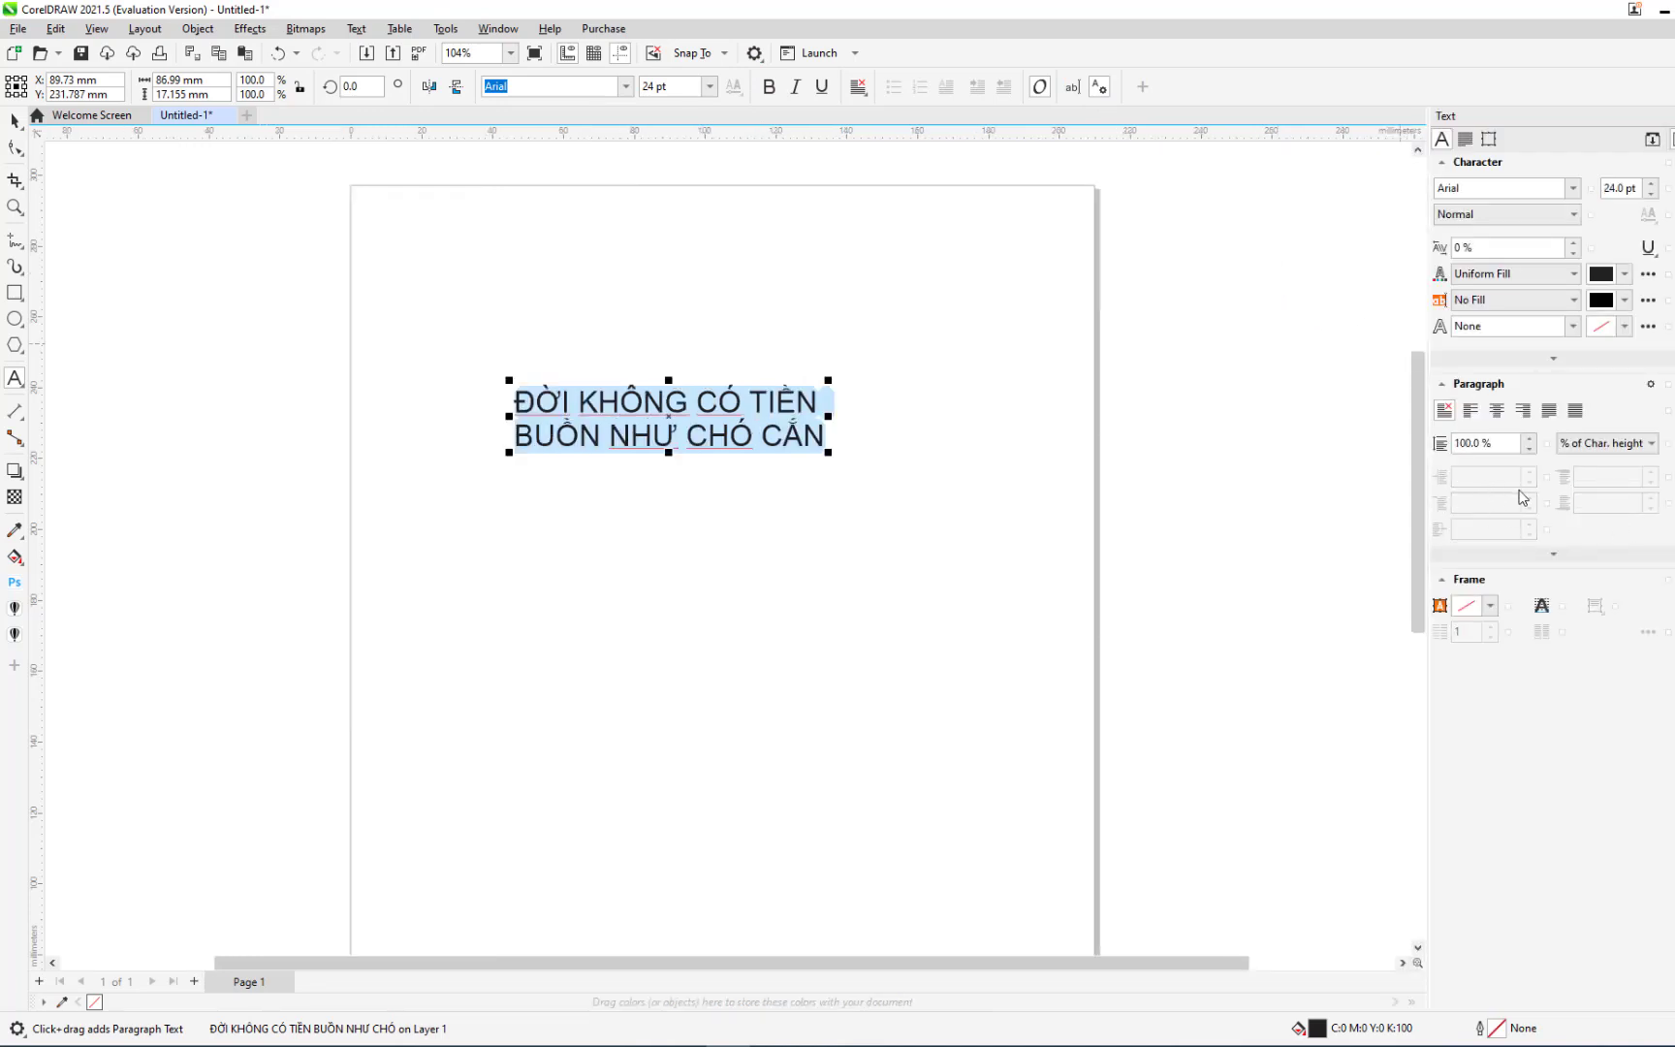
pyautogui.click(1530, 450)
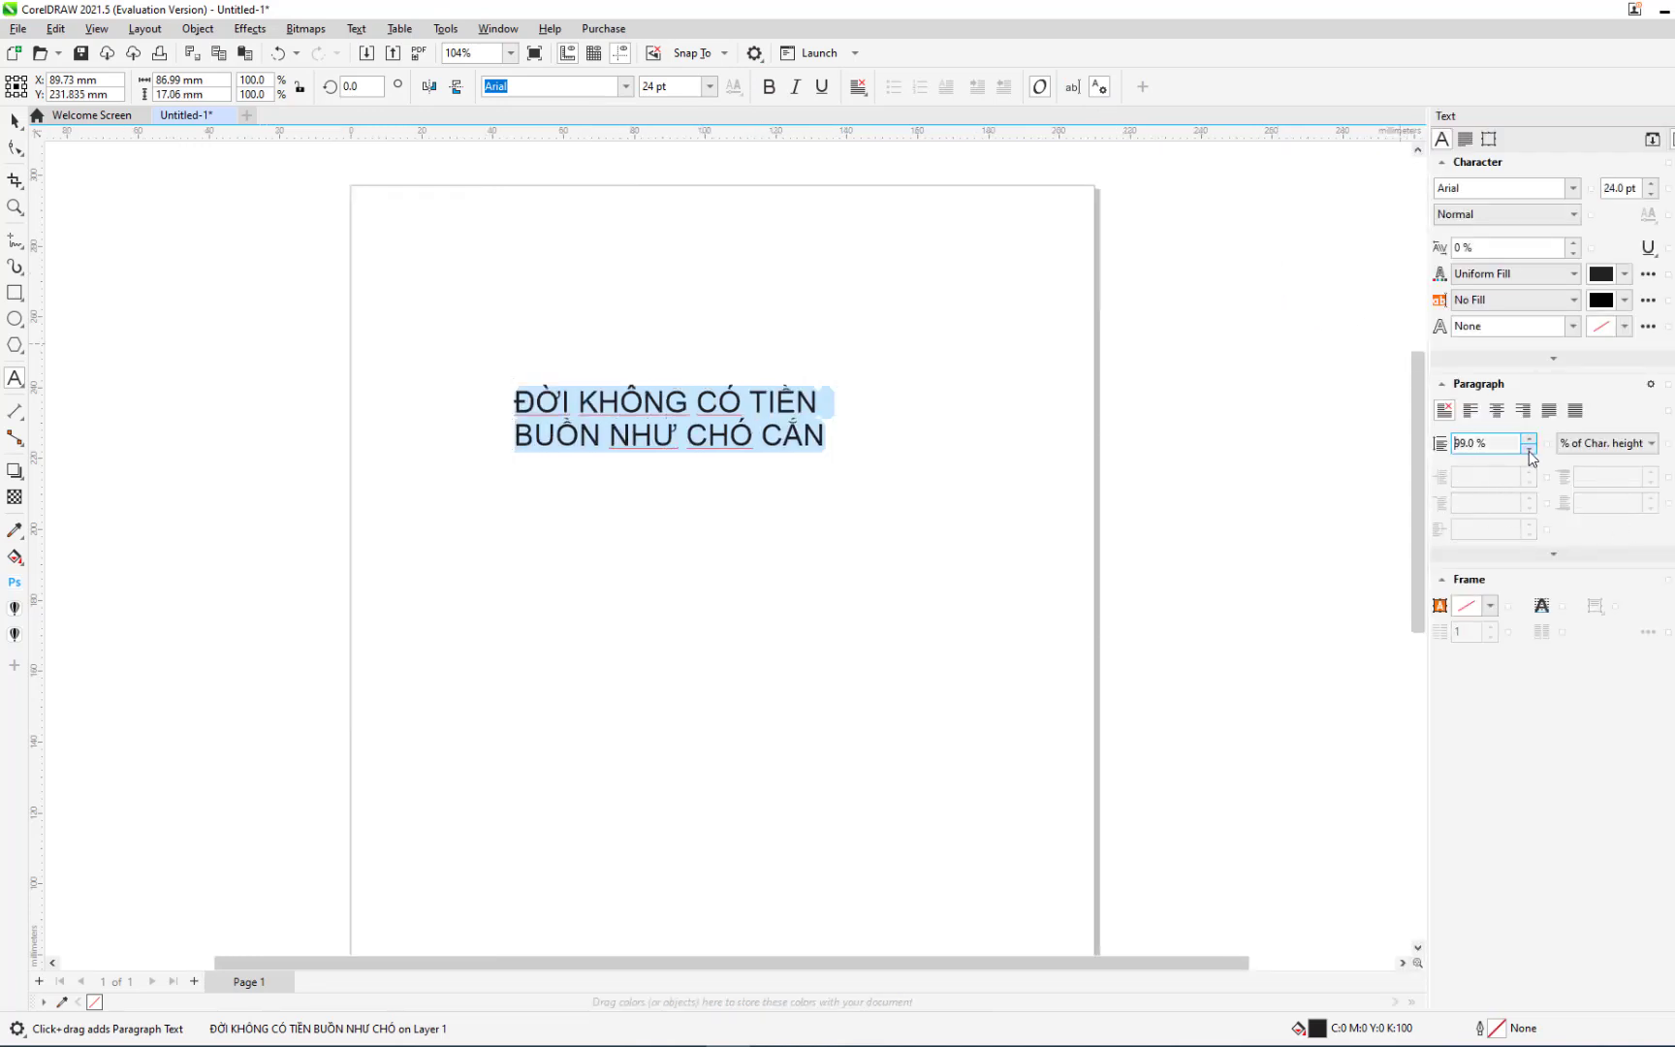
pyautogui.click(1529, 438)
pyautogui.click(1529, 438)
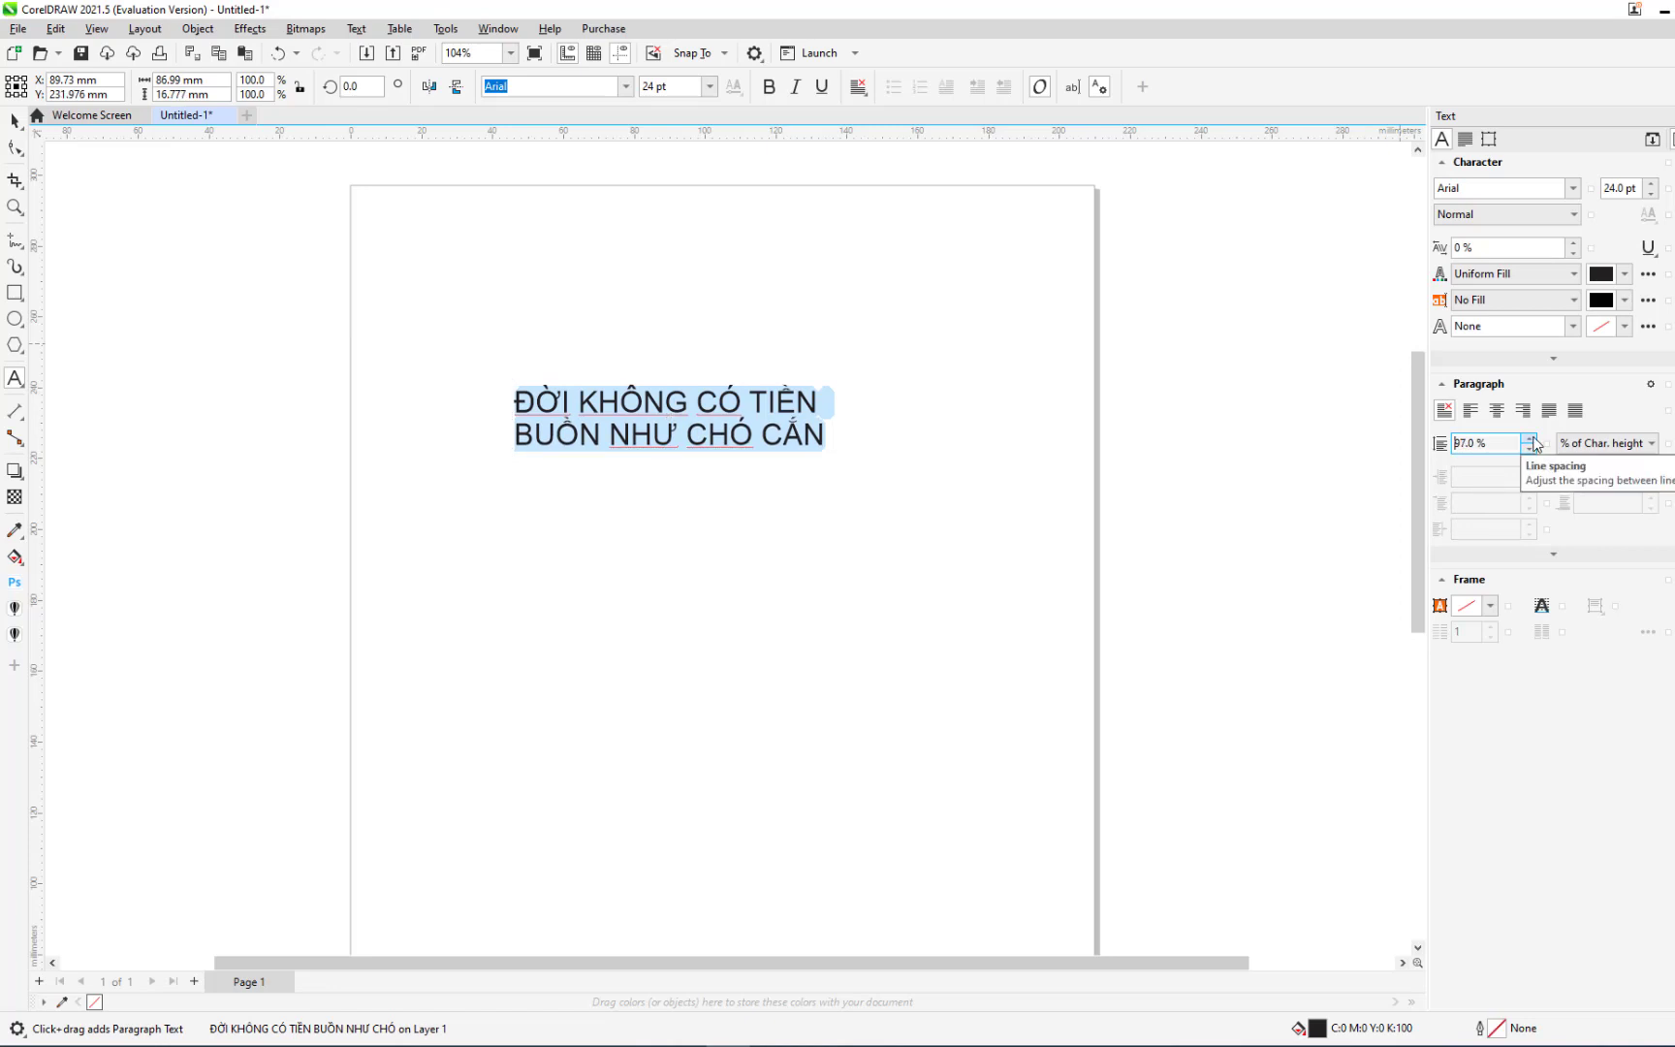
pyautogui.click(1529, 438)
pyautogui.click(1529, 438)
pyautogui.click(1531, 438)
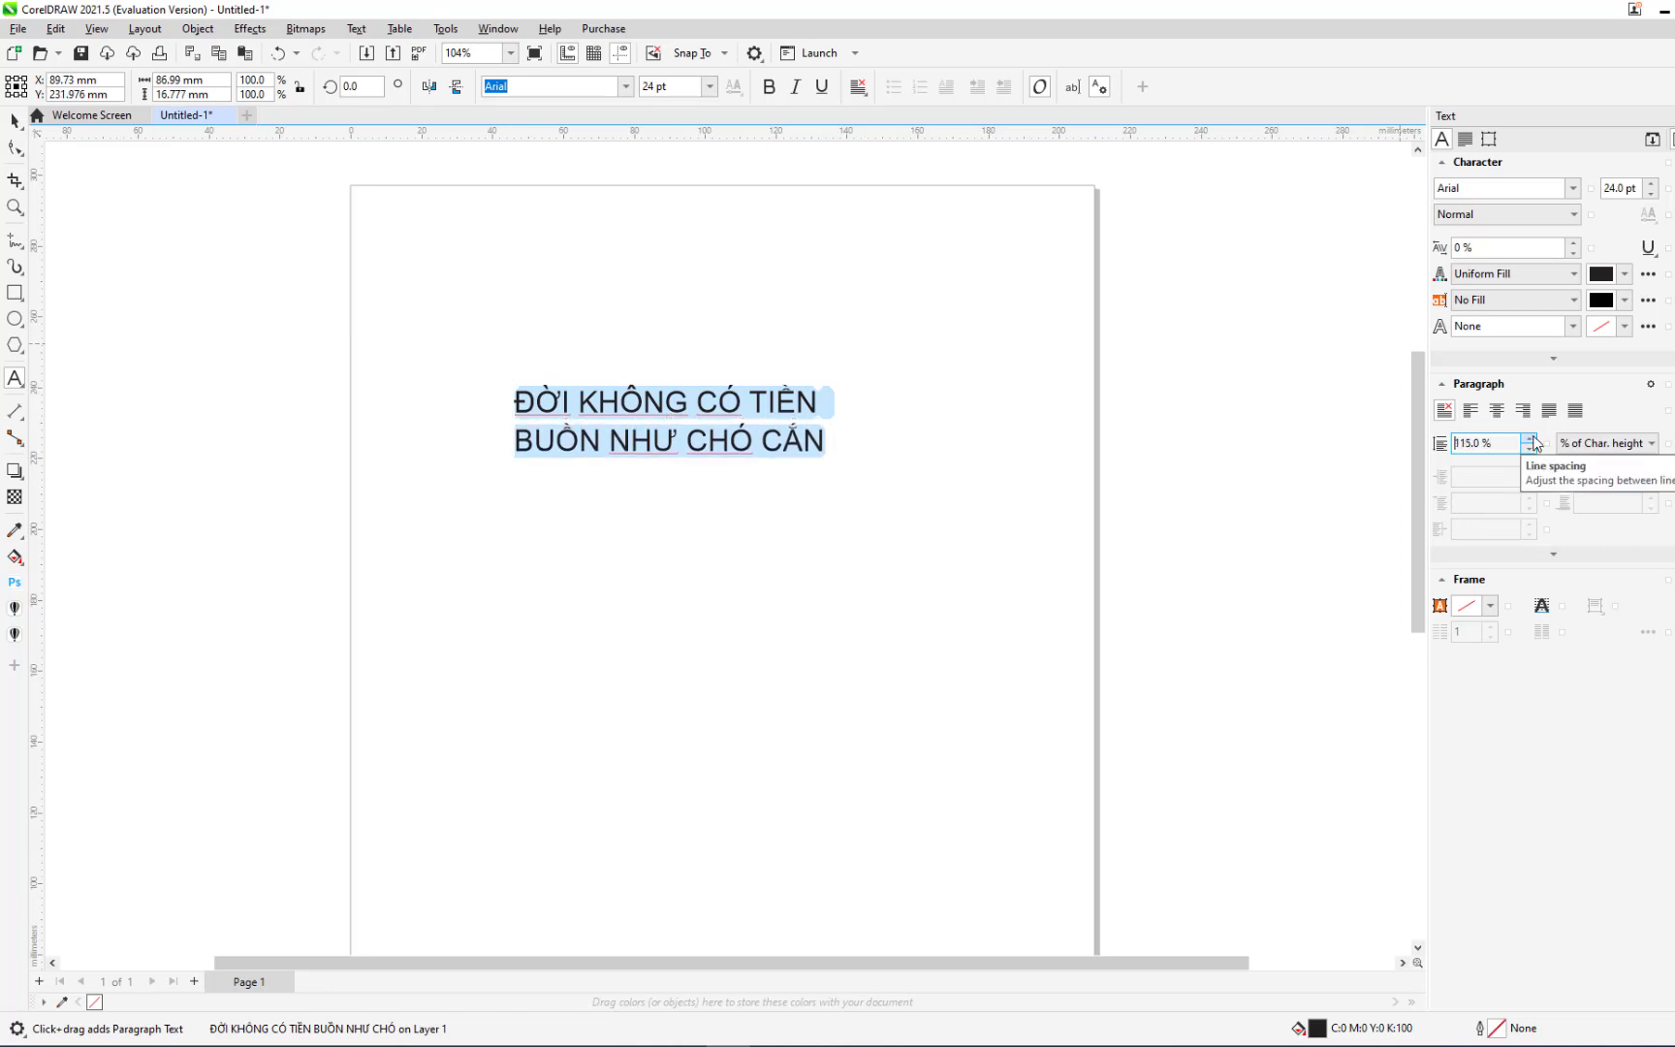
pyautogui.click(1530, 438)
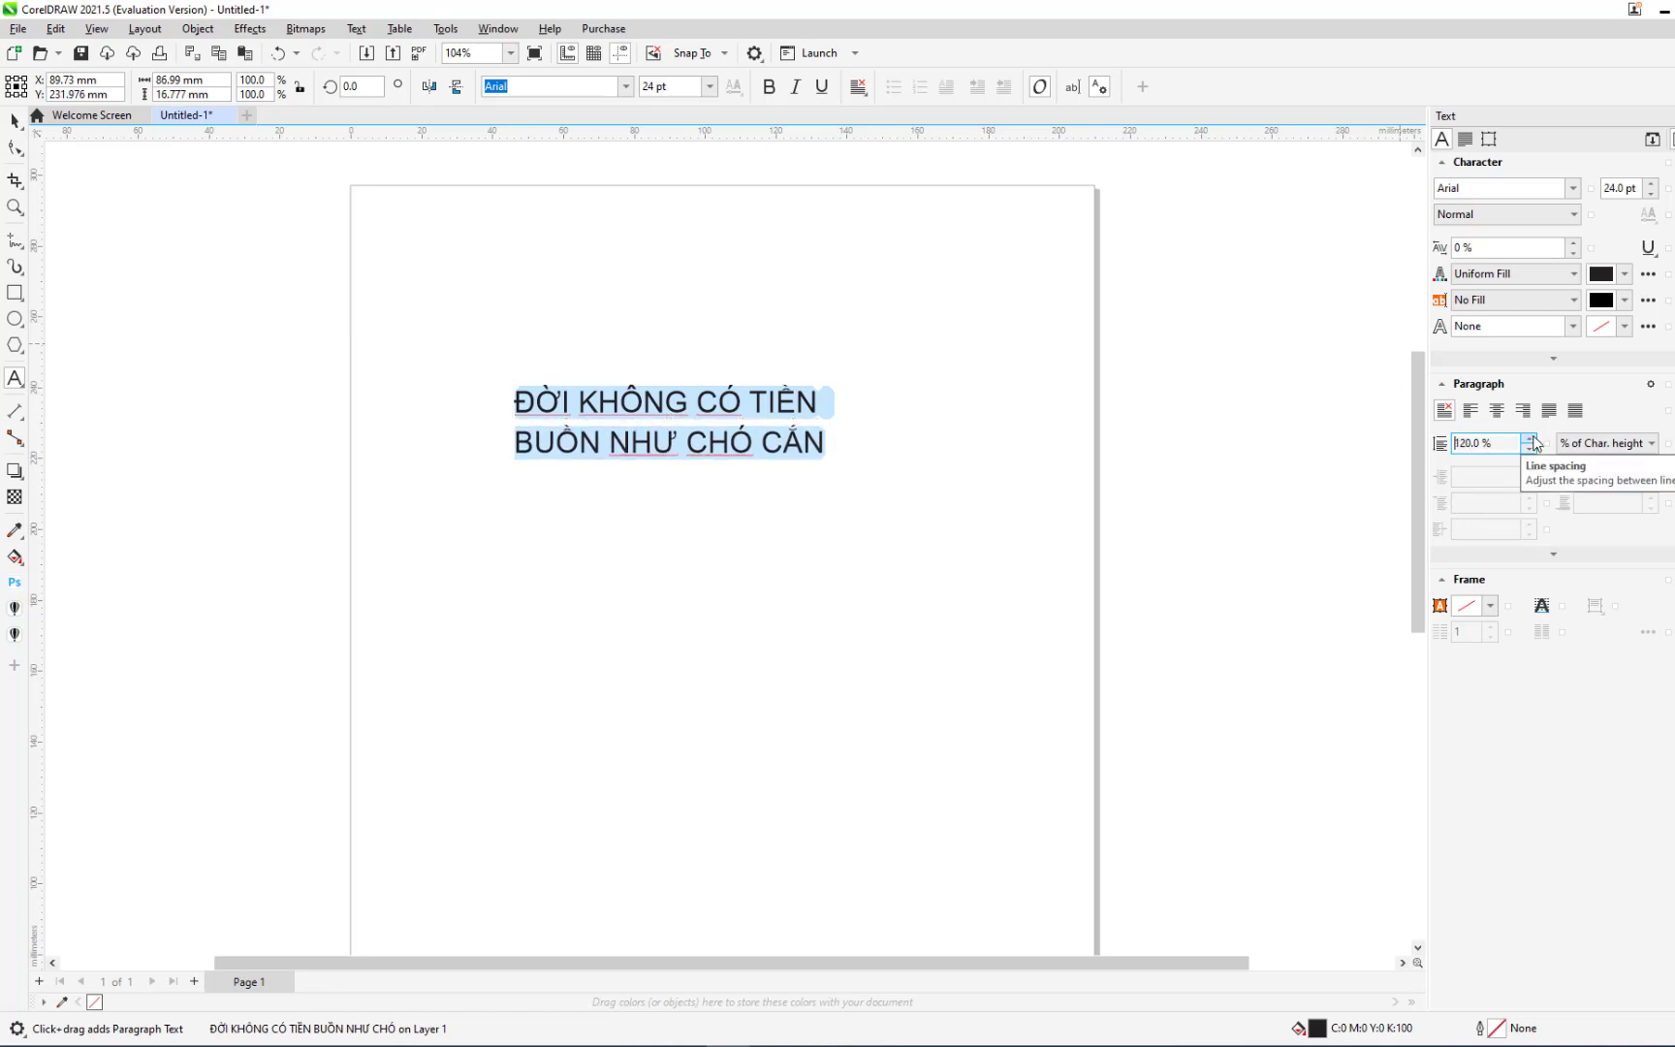
# Set the headline in UTM HelvetIns, enlarge it across the page, and nudge it right
pyautogui.click(625, 90)
pyautogui.click(587, 149)
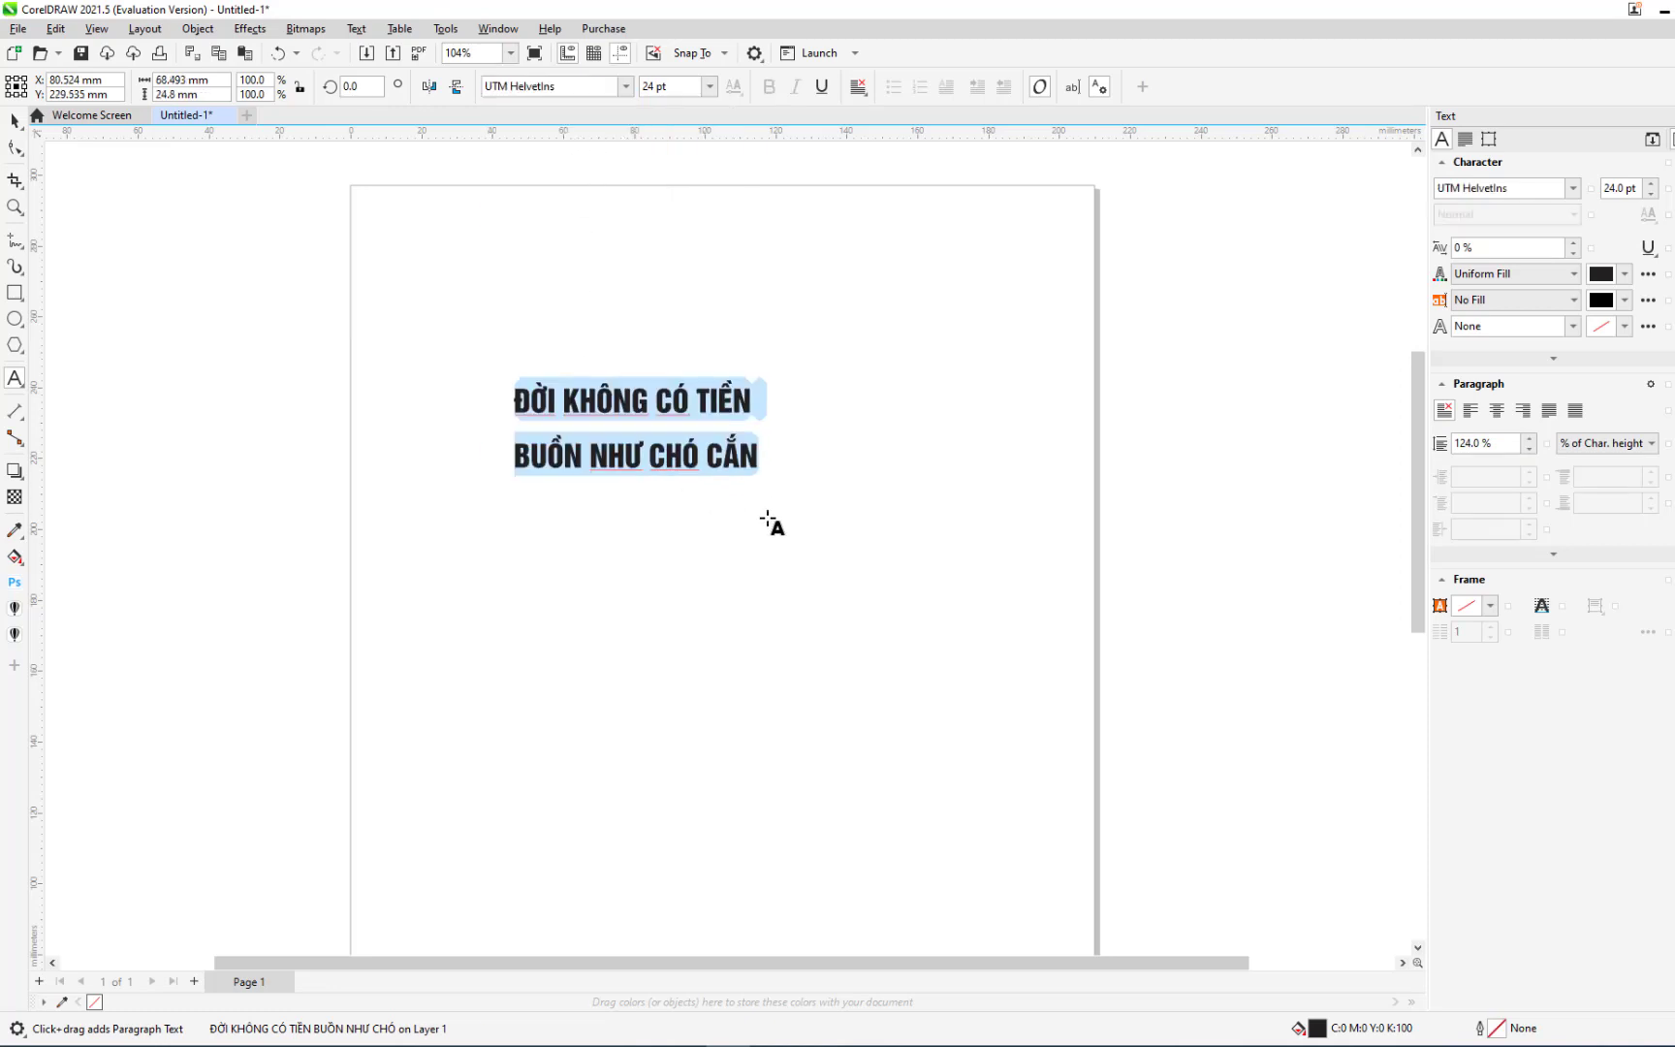
pyautogui.press('Escape')
pyautogui.moveTo(760, 473); pyautogui.dragTo(983, 669)
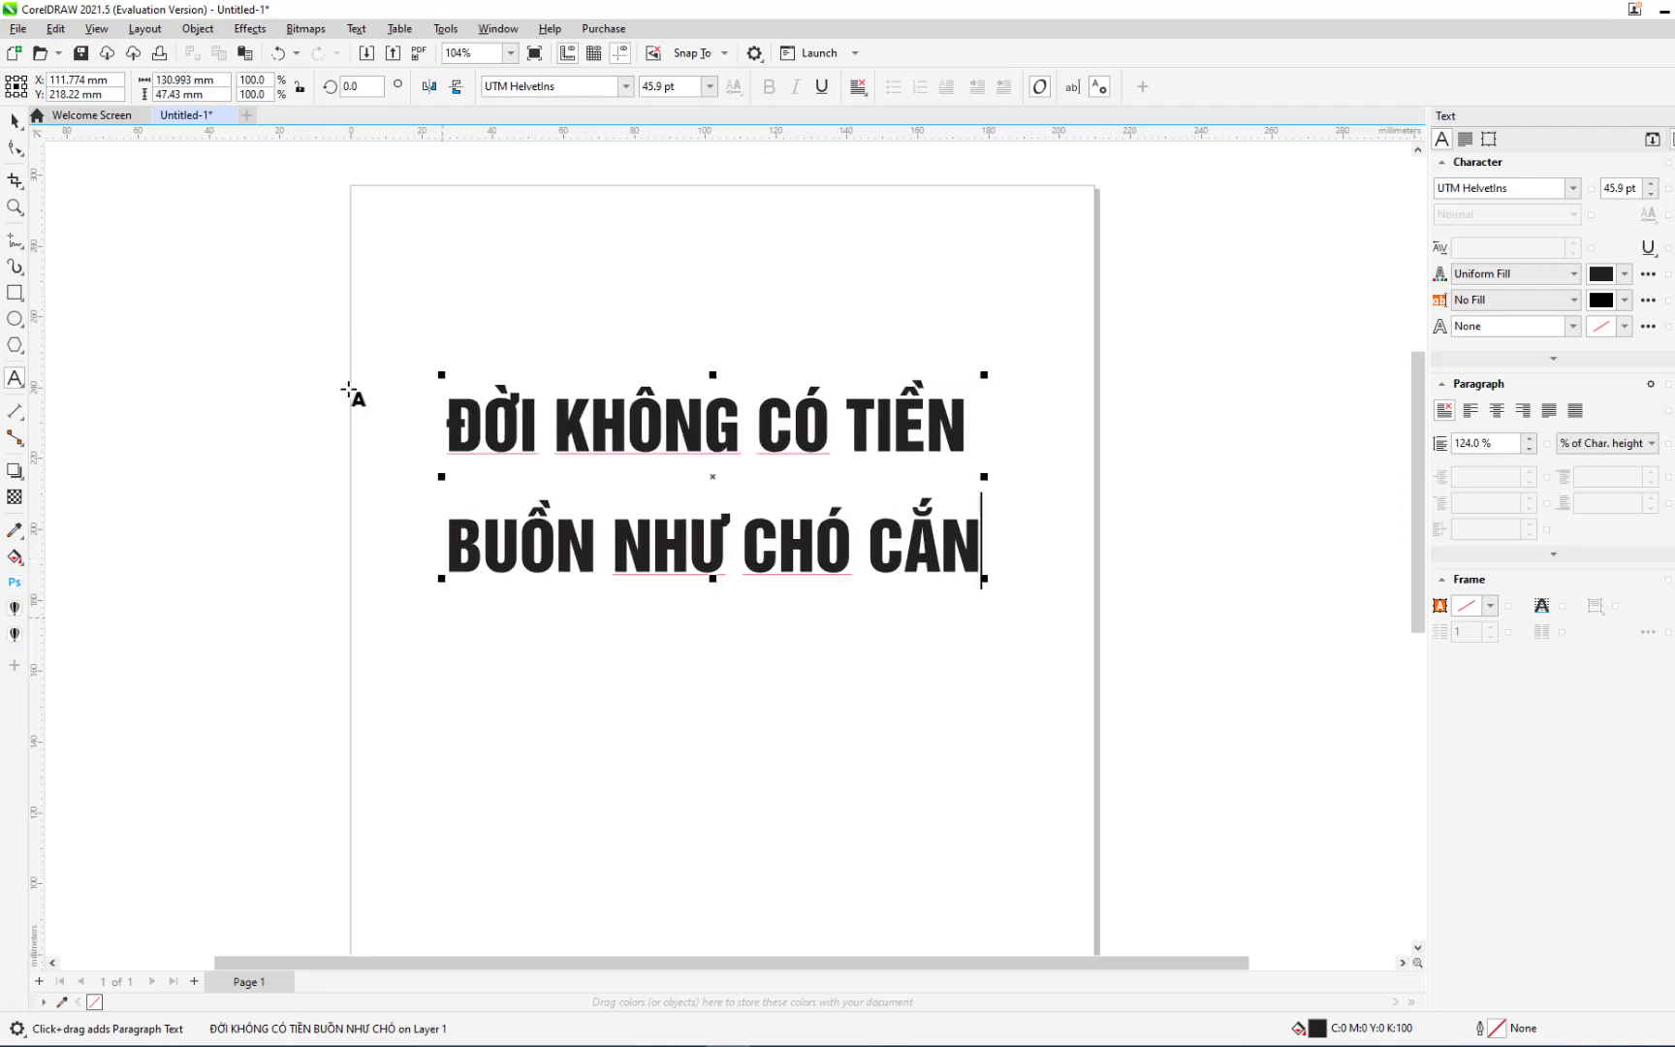
pyautogui.click(15, 120)
pyautogui.moveTo(651, 438); pyautogui.dragTo(668, 441)
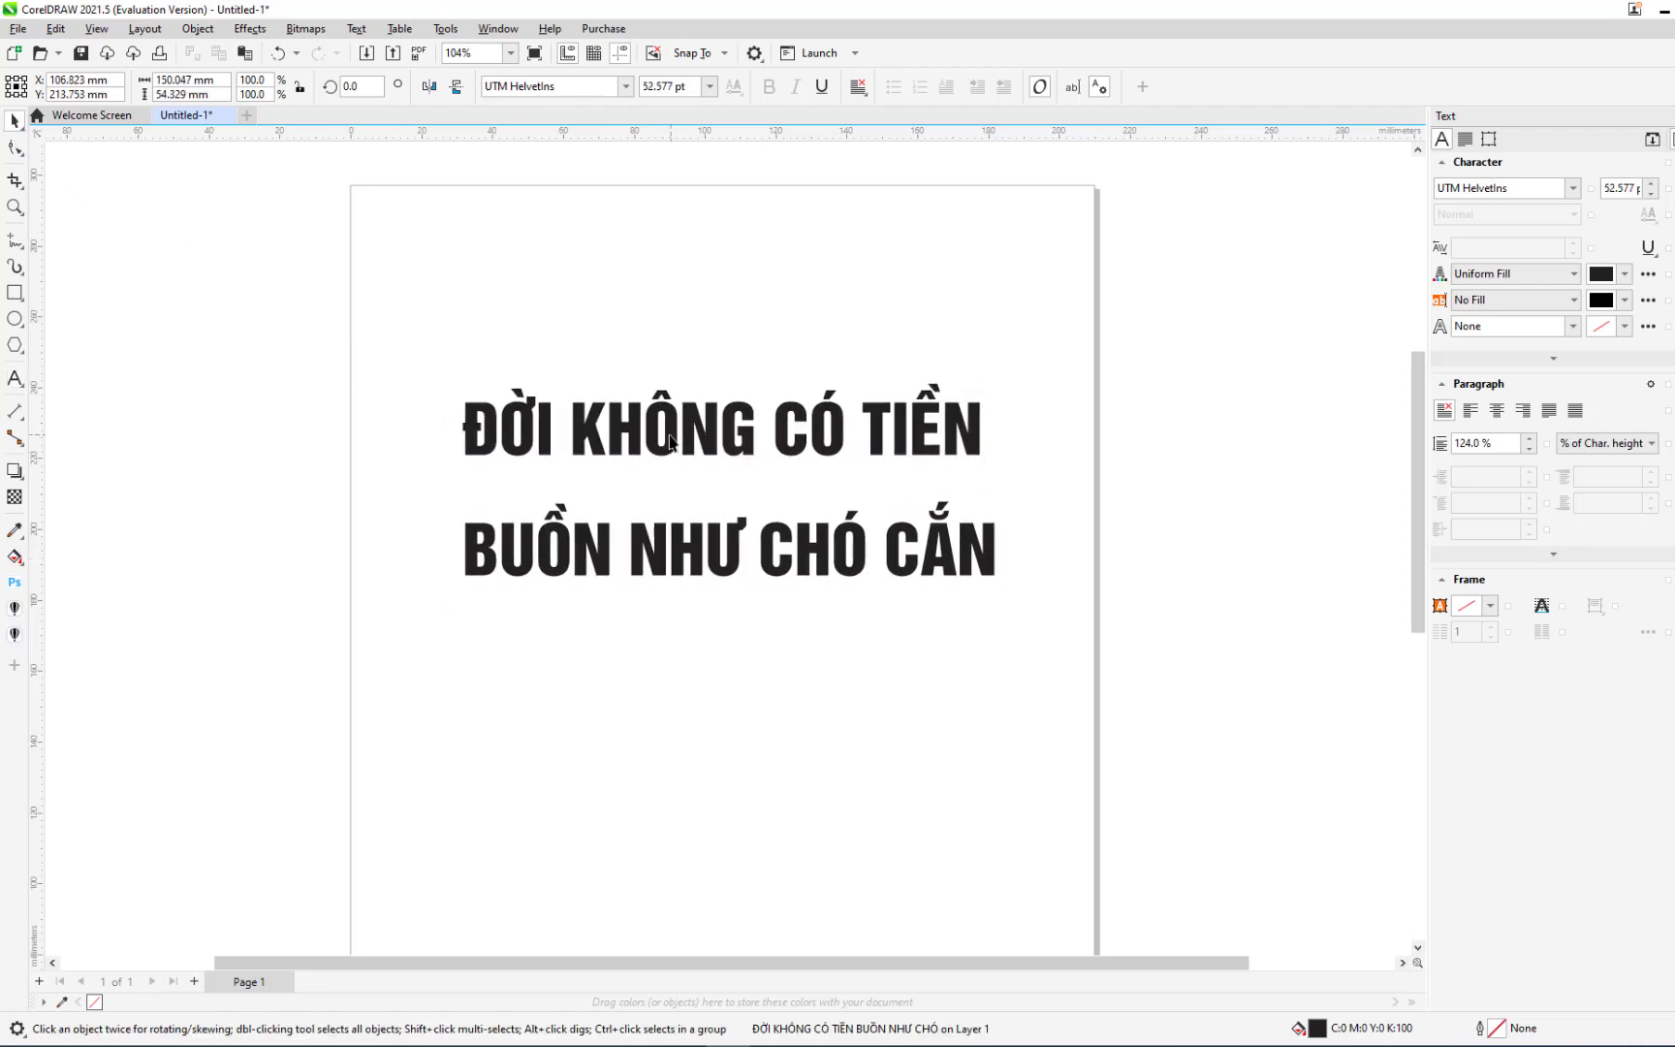
# Convert the headline to a bitmap and open it in Photoshop as _14_bitmap.psd
pyautogui.click(305, 28)
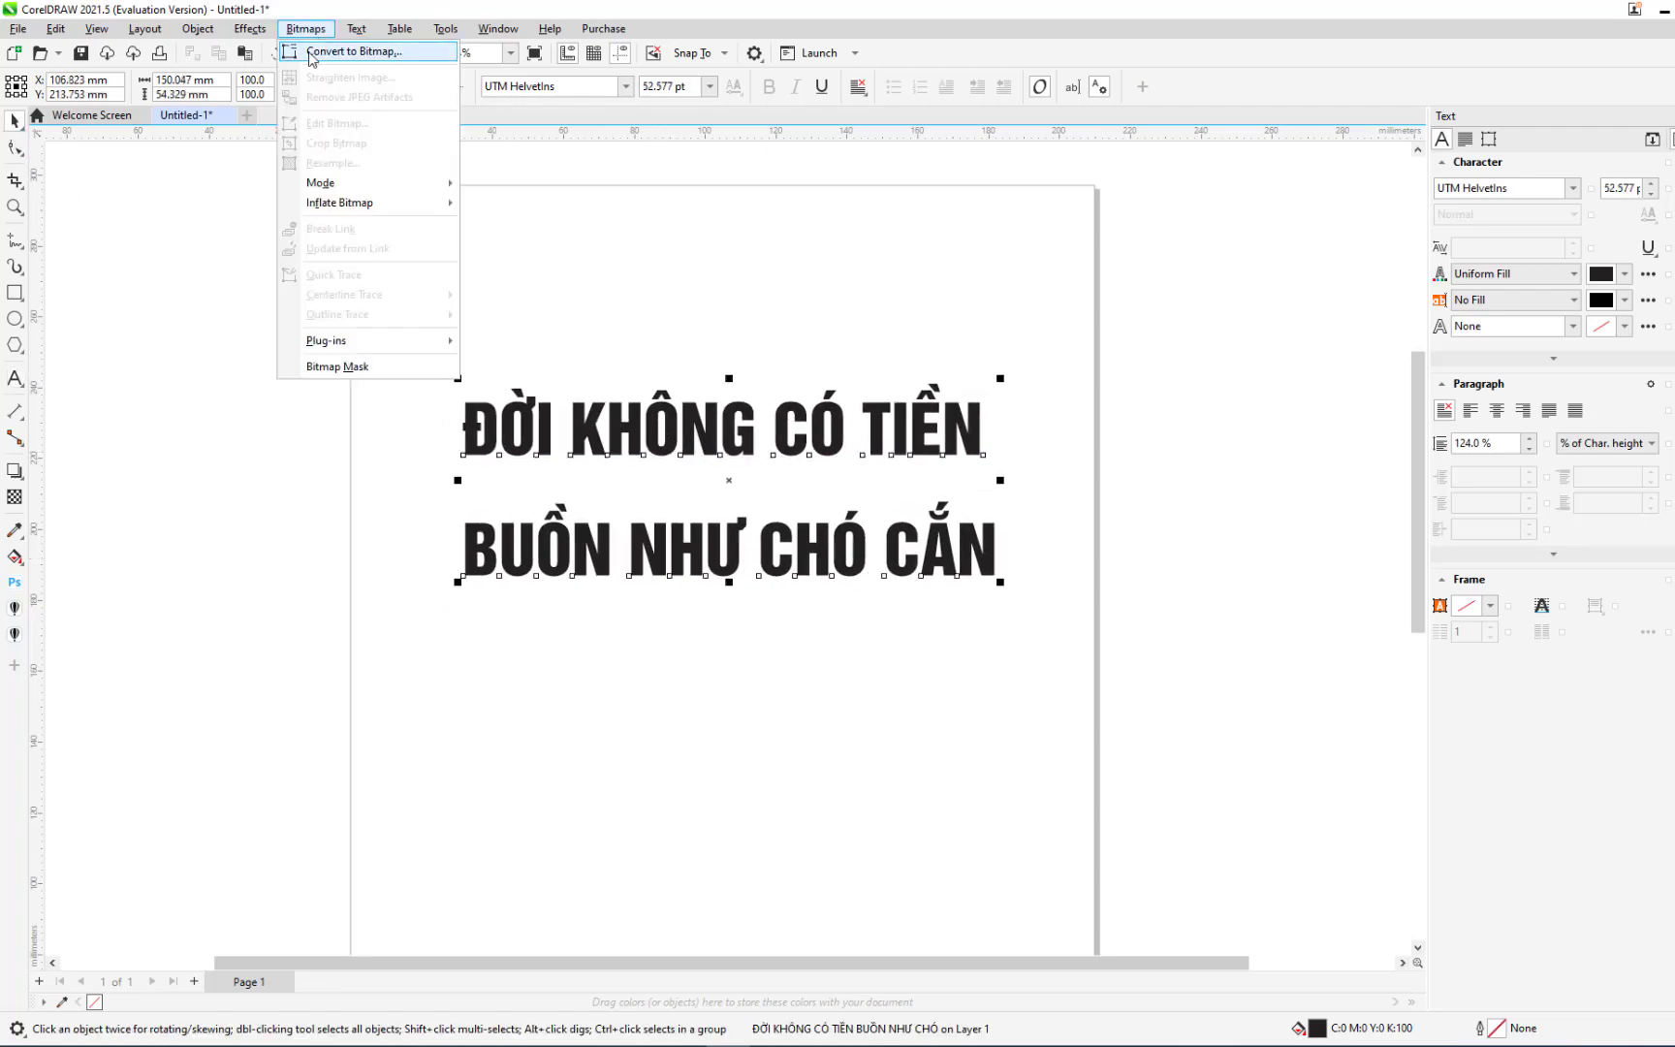
pyautogui.click(308, 55)
pyautogui.click(891, 629)
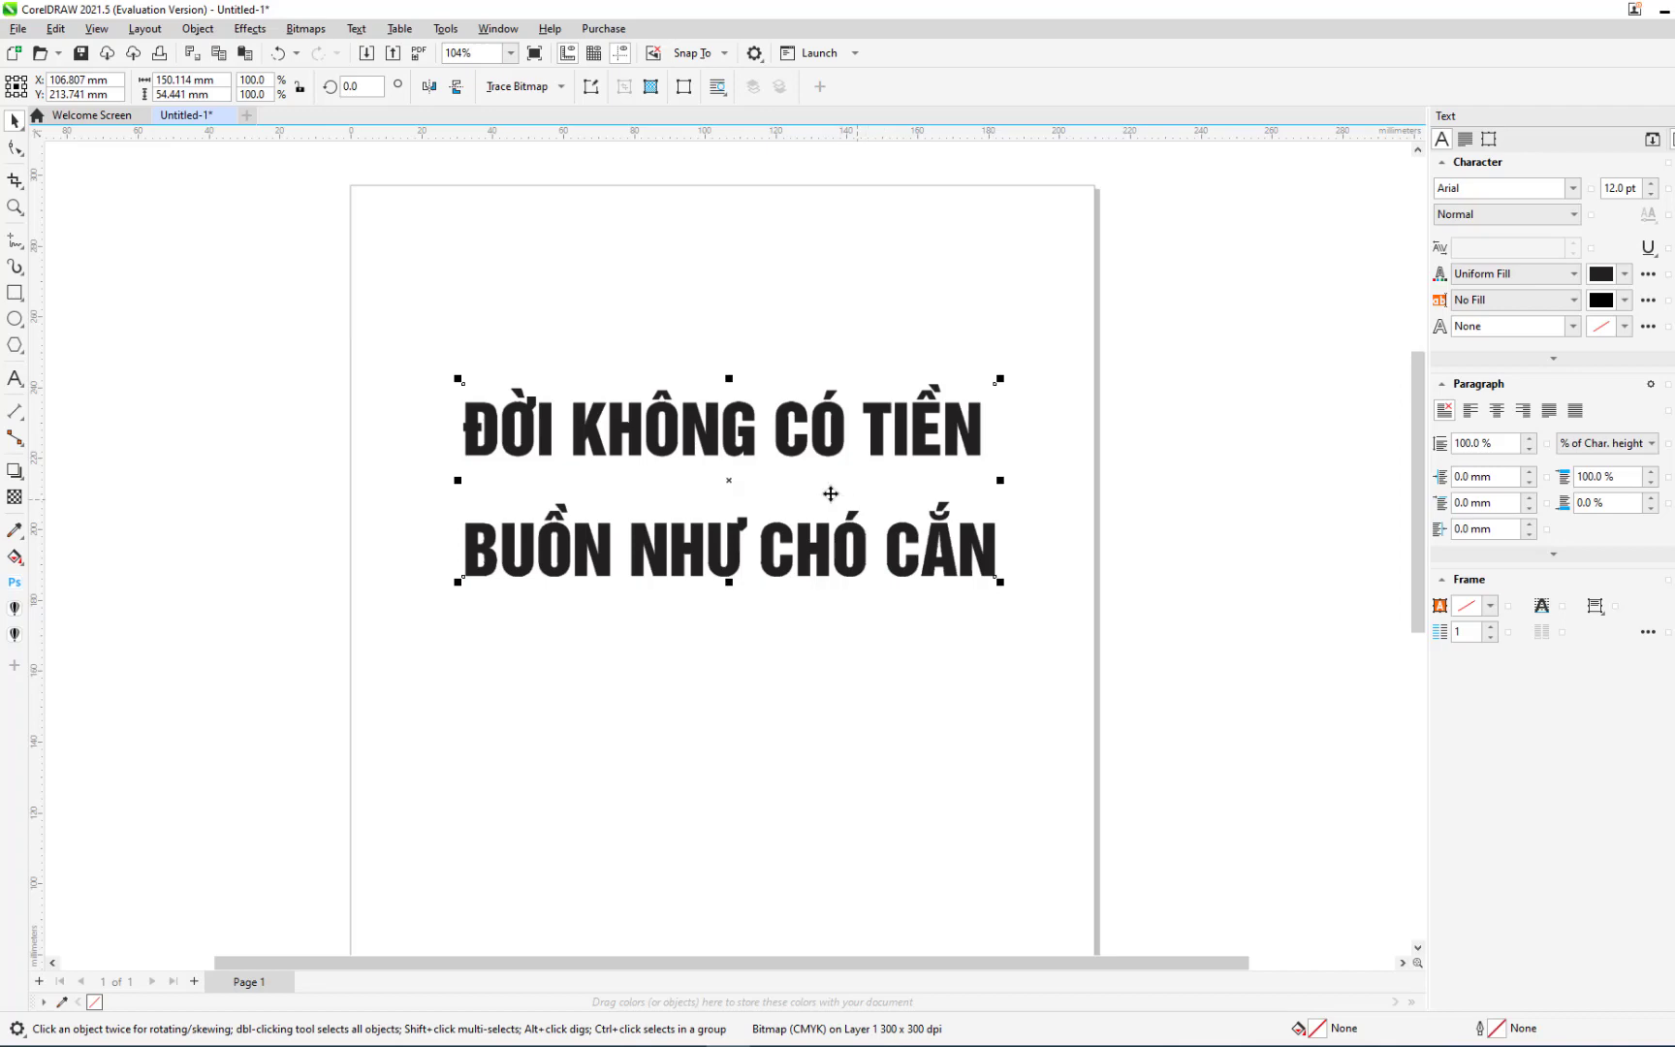
pyautogui.click(15, 585)
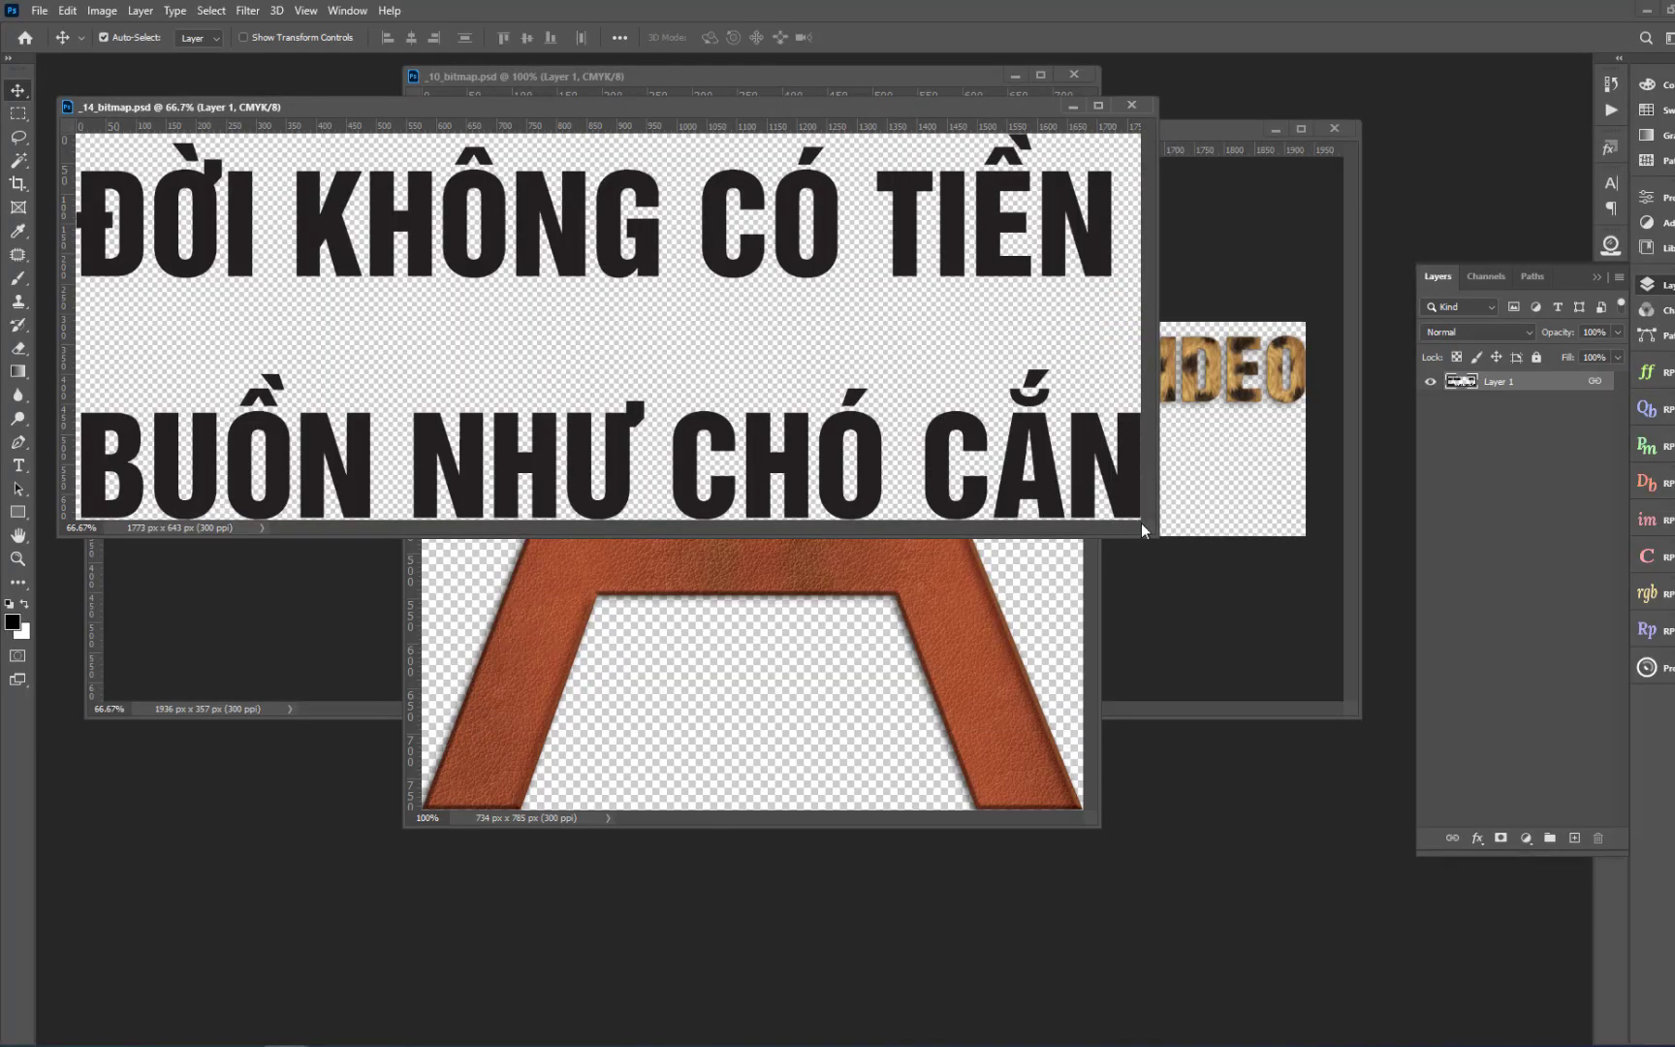
# Enlarge the document window and apply the leopard fur layer style to the headline
pyautogui.moveTo(1198, 592); pyautogui.dragTo(1326, 756)
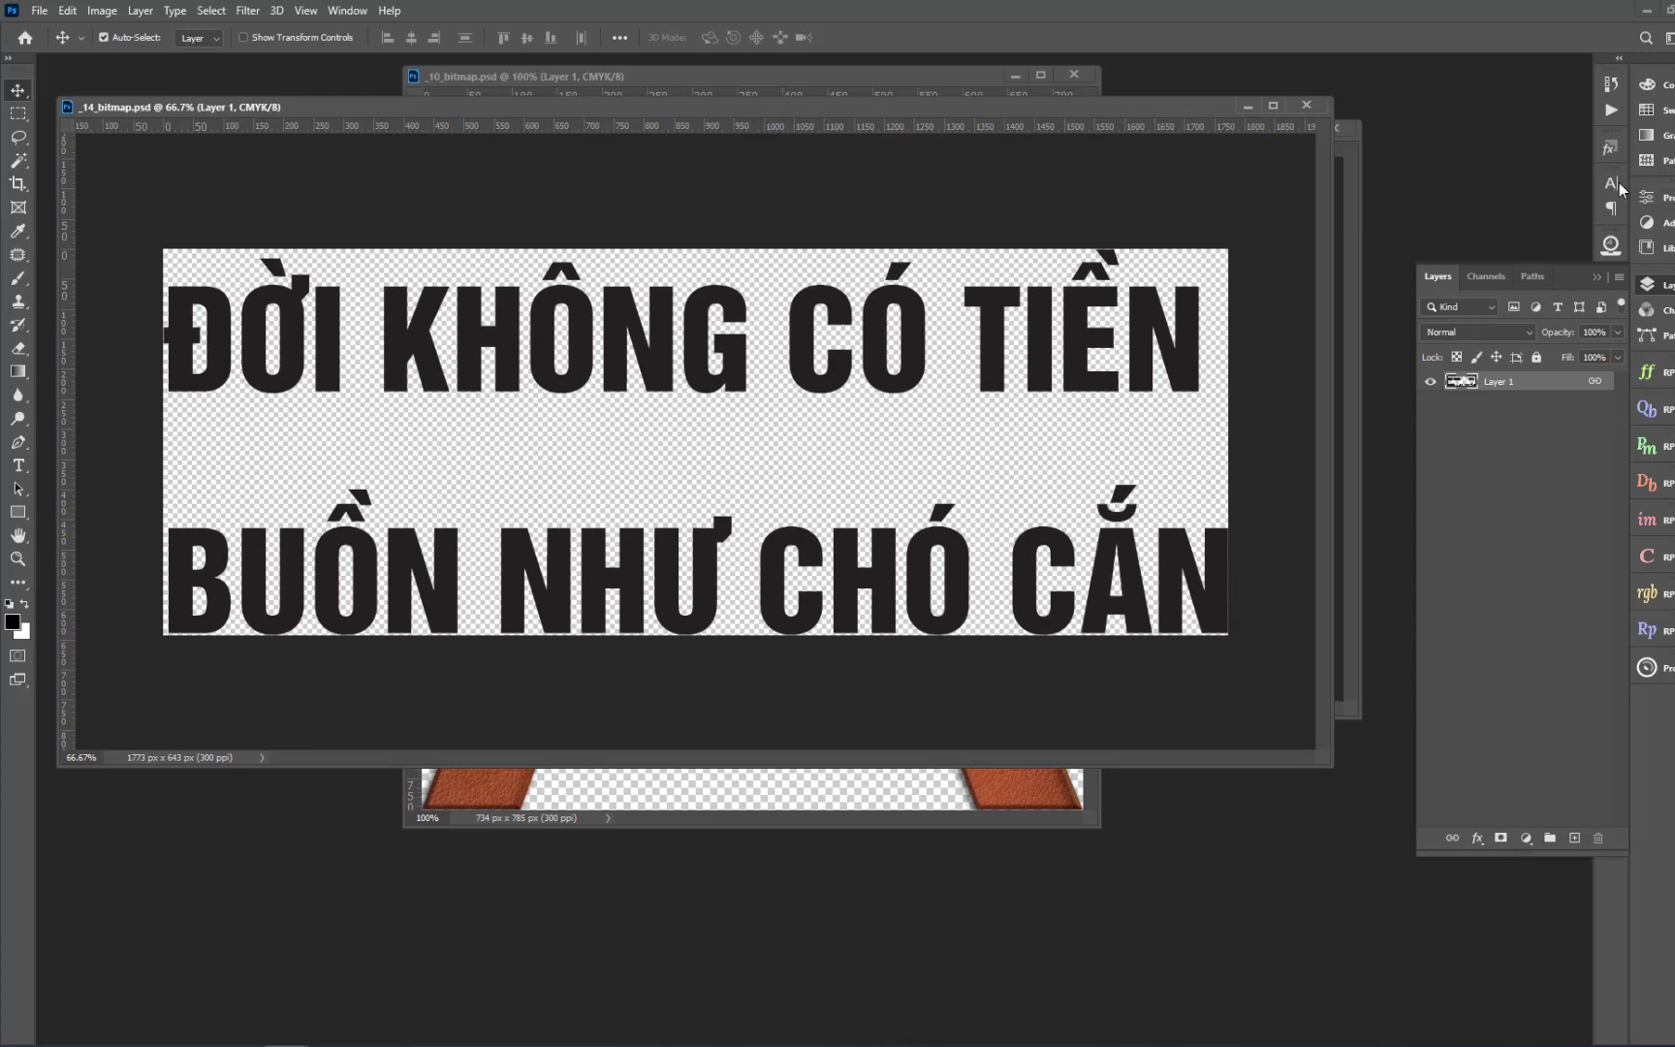
pyautogui.click(1610, 150)
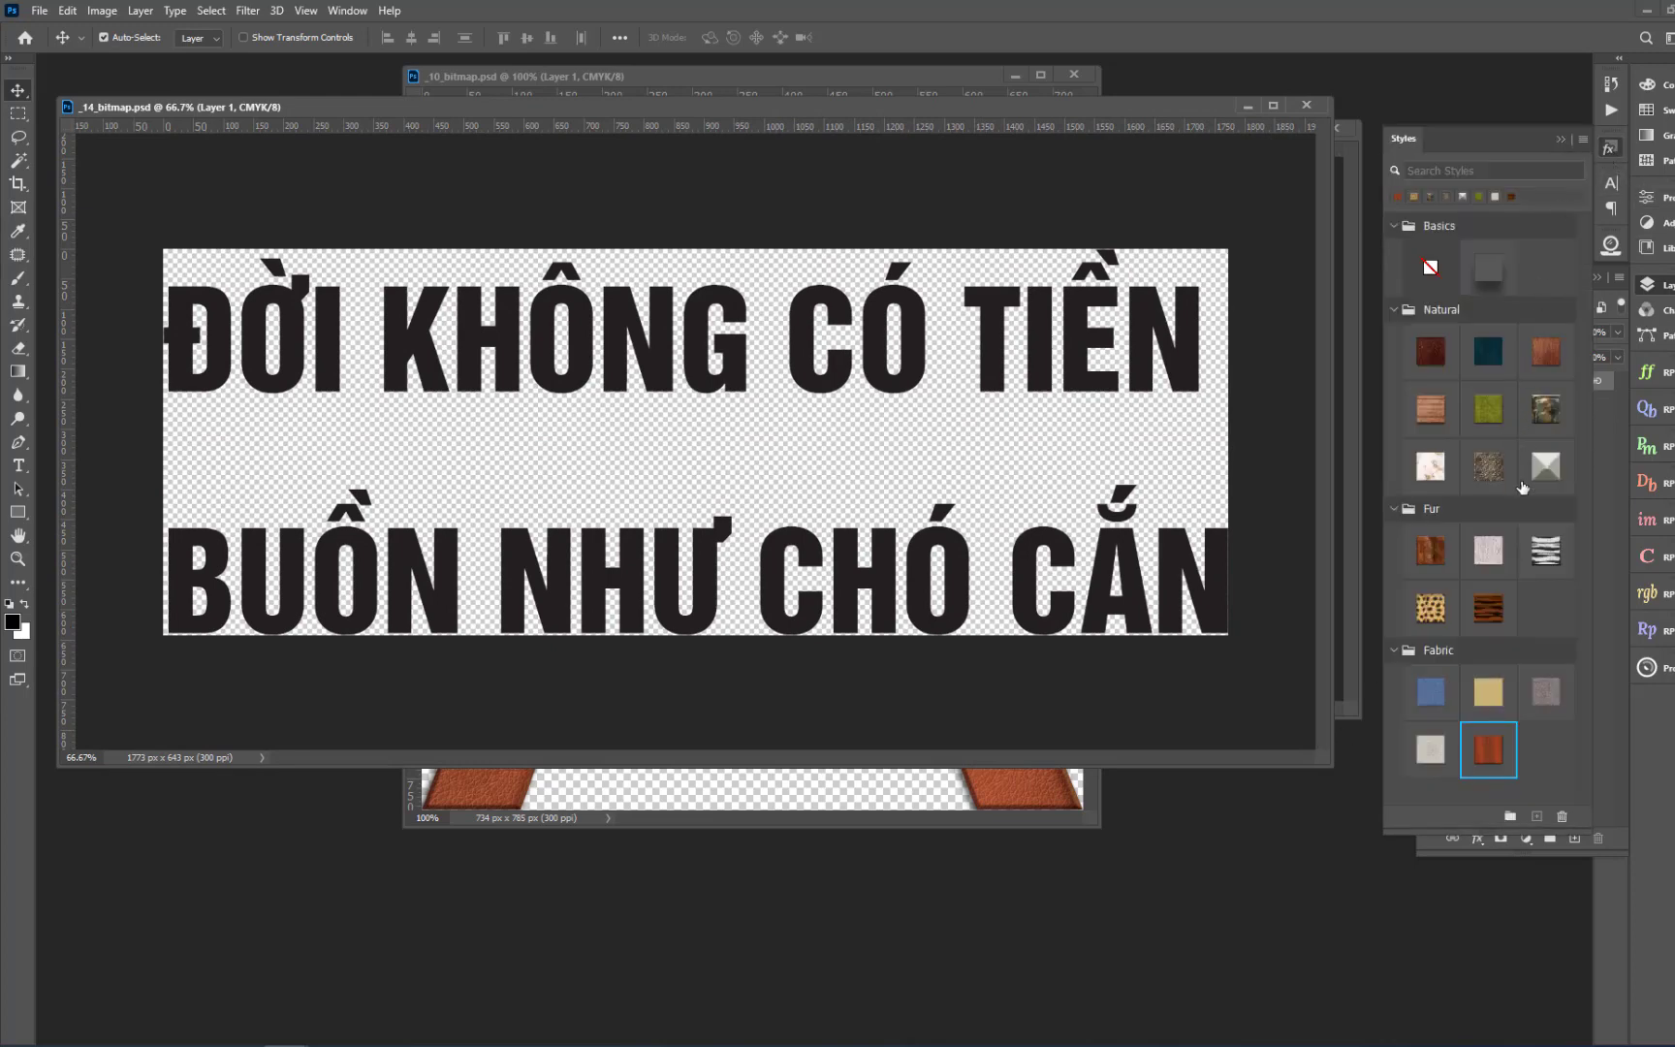
pyautogui.click(1491, 702)
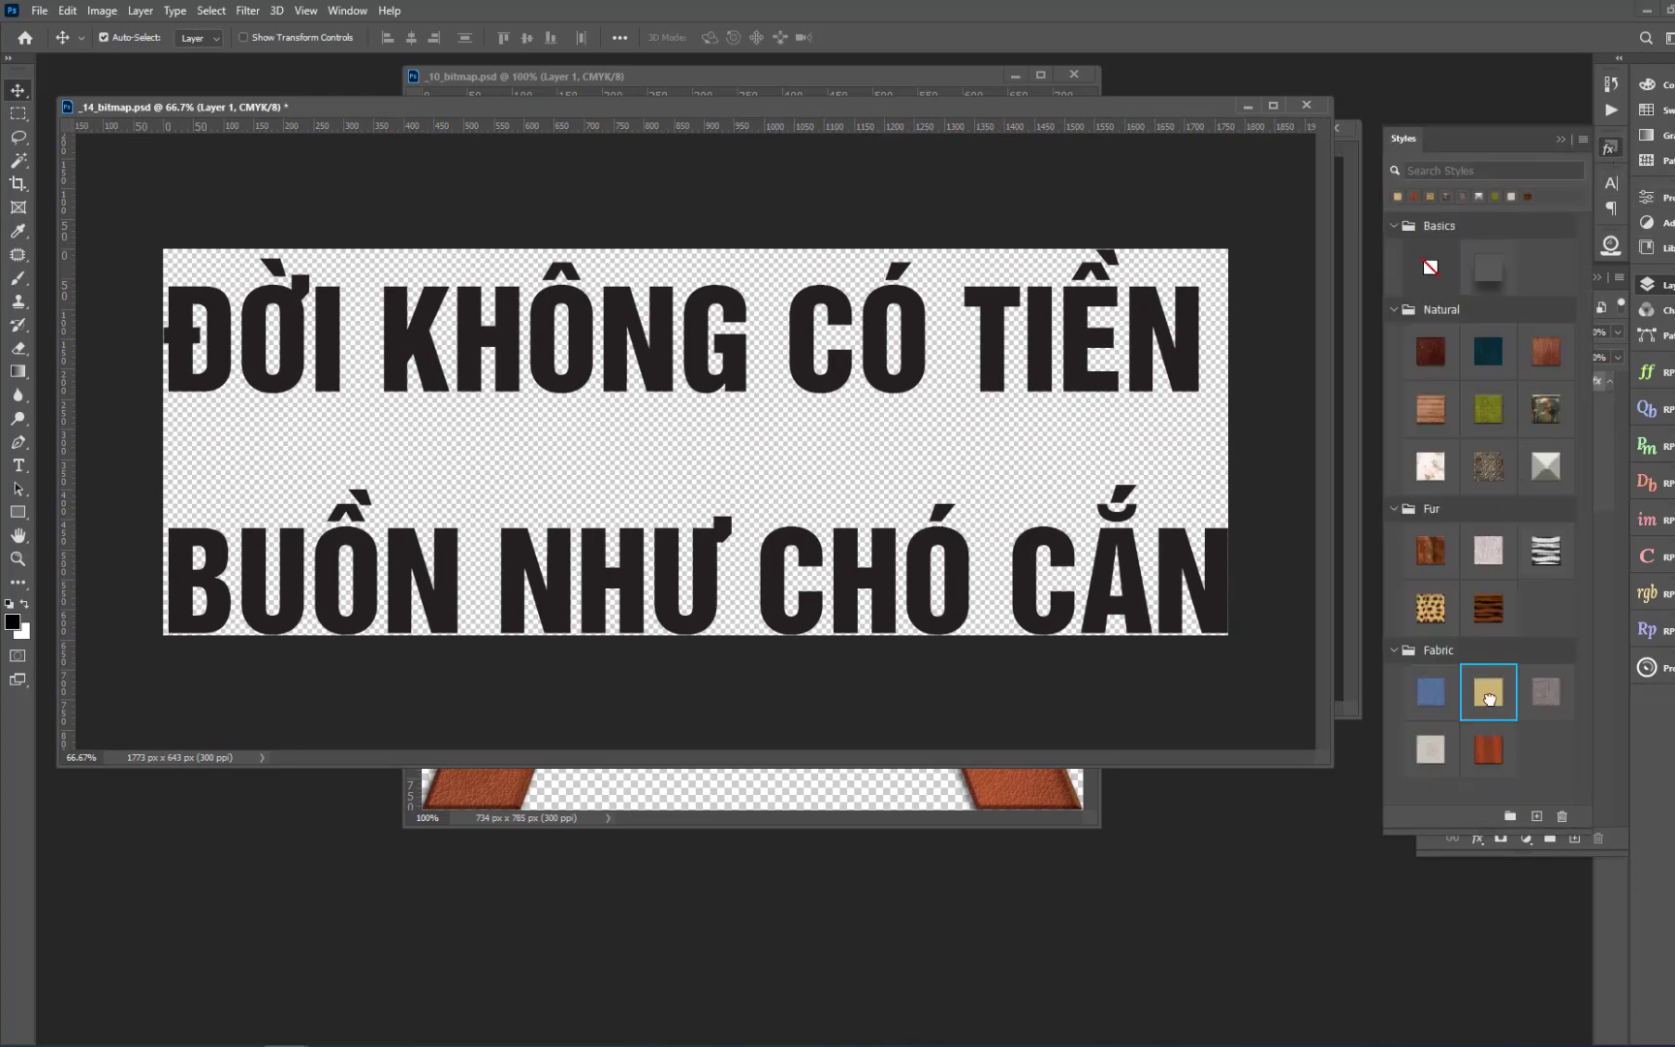
pyautogui.click(1431, 606)
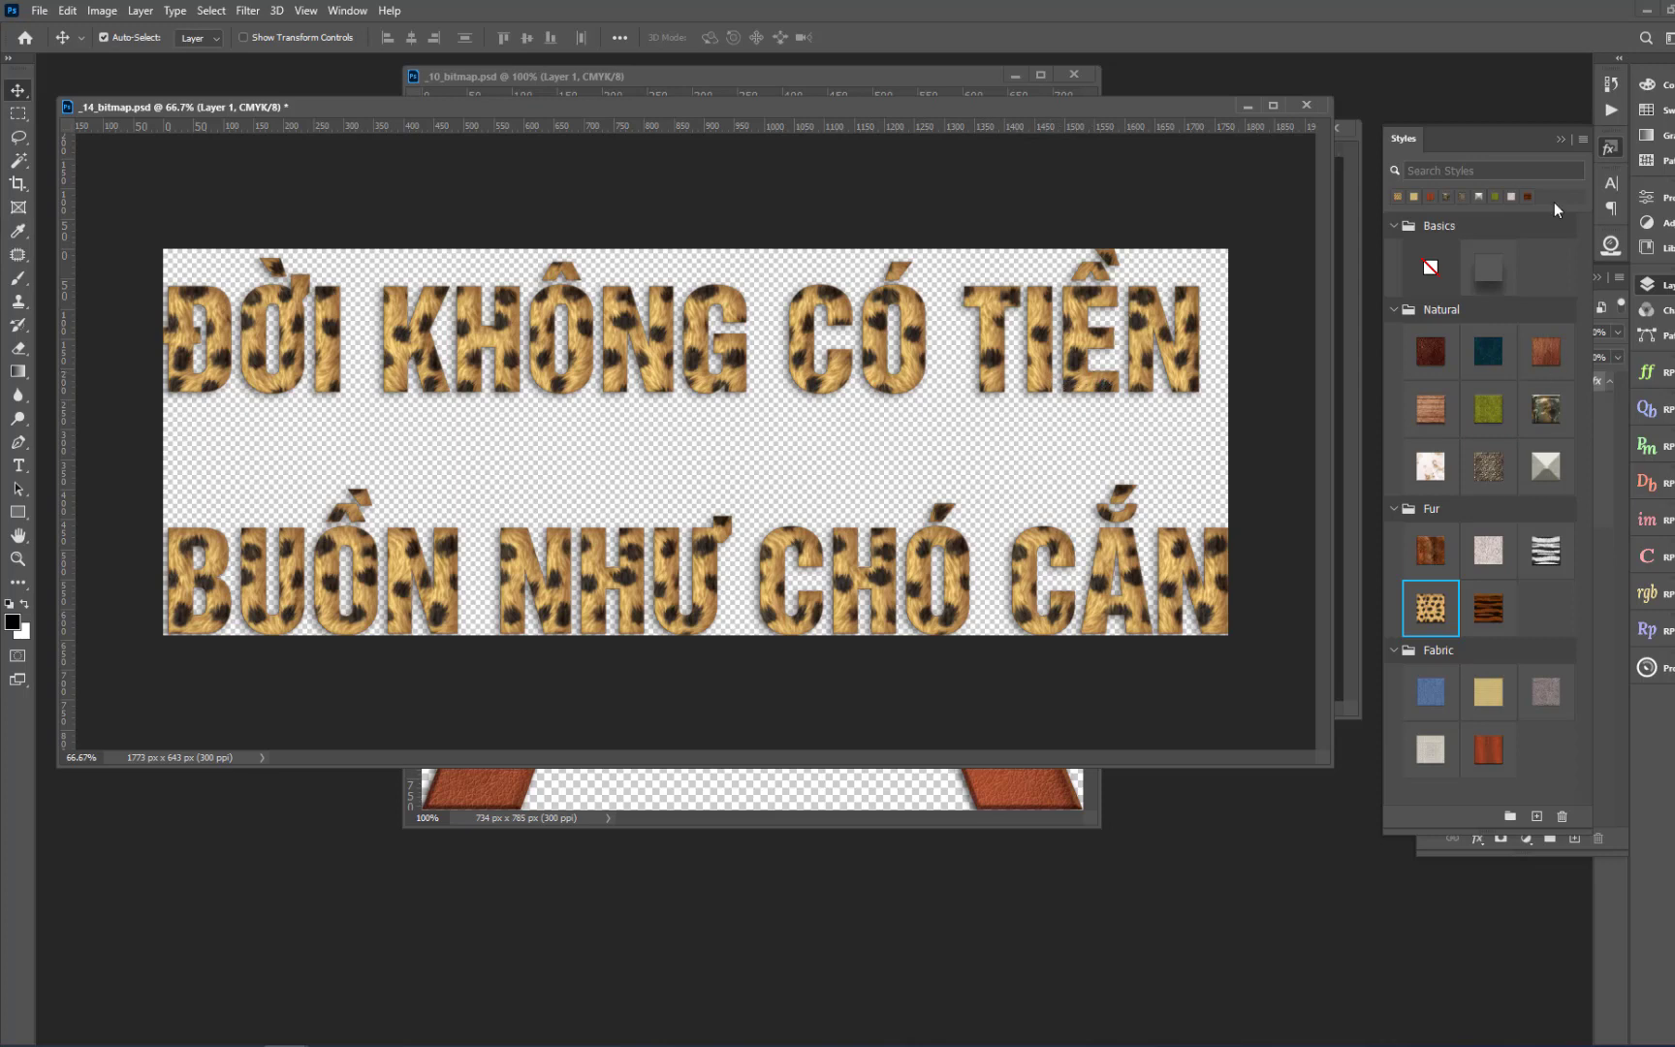
# Convert the headline layer into a smart object and save _14_bitmap.psd
pyautogui.click(1561, 138)
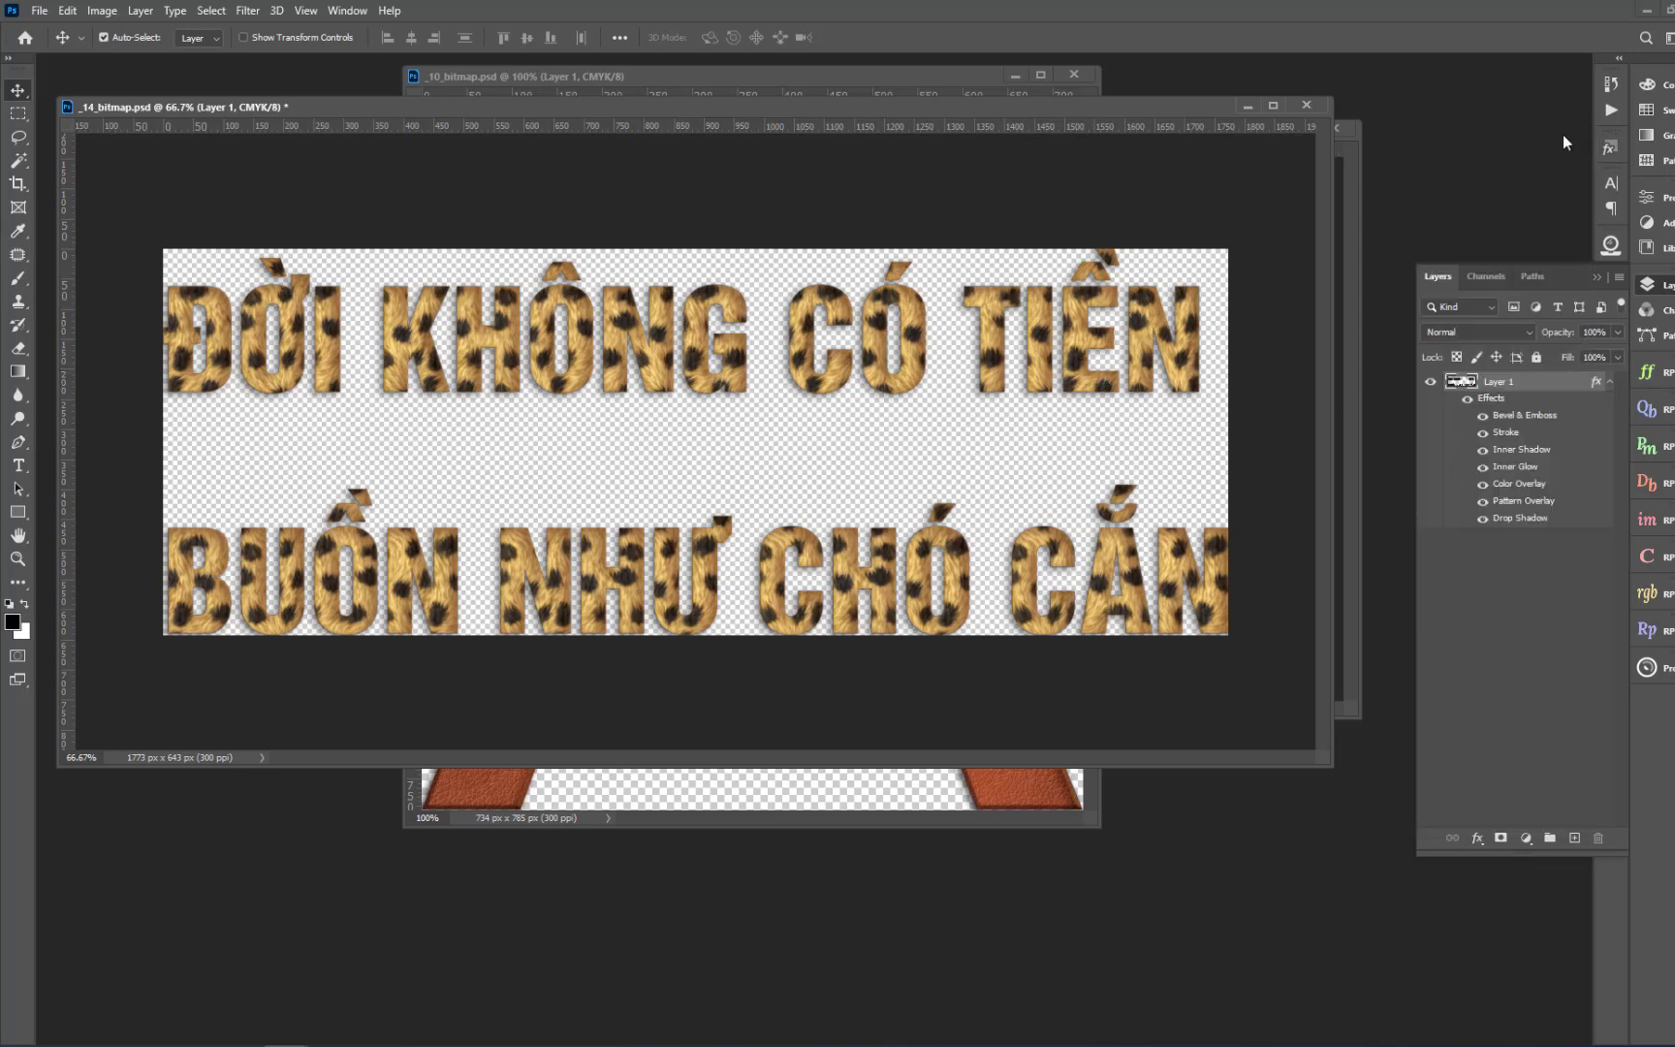
pyautogui.rightClick(1490, 388)
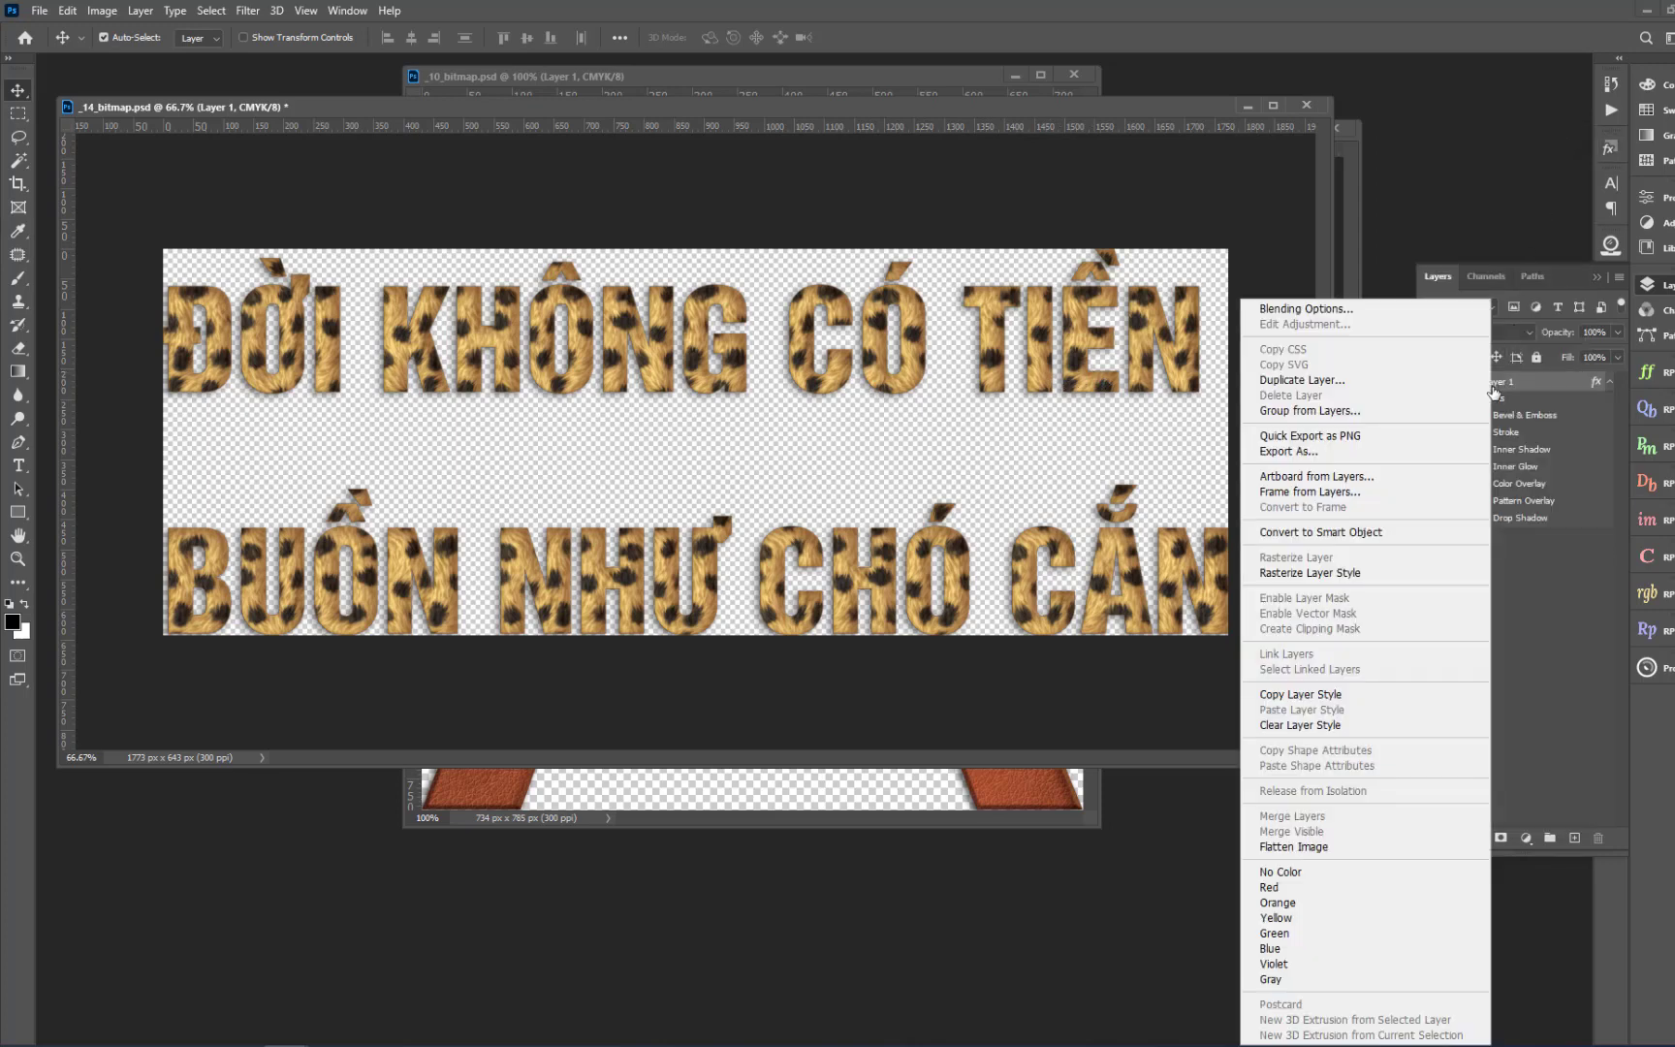
pyautogui.click(1320, 532)
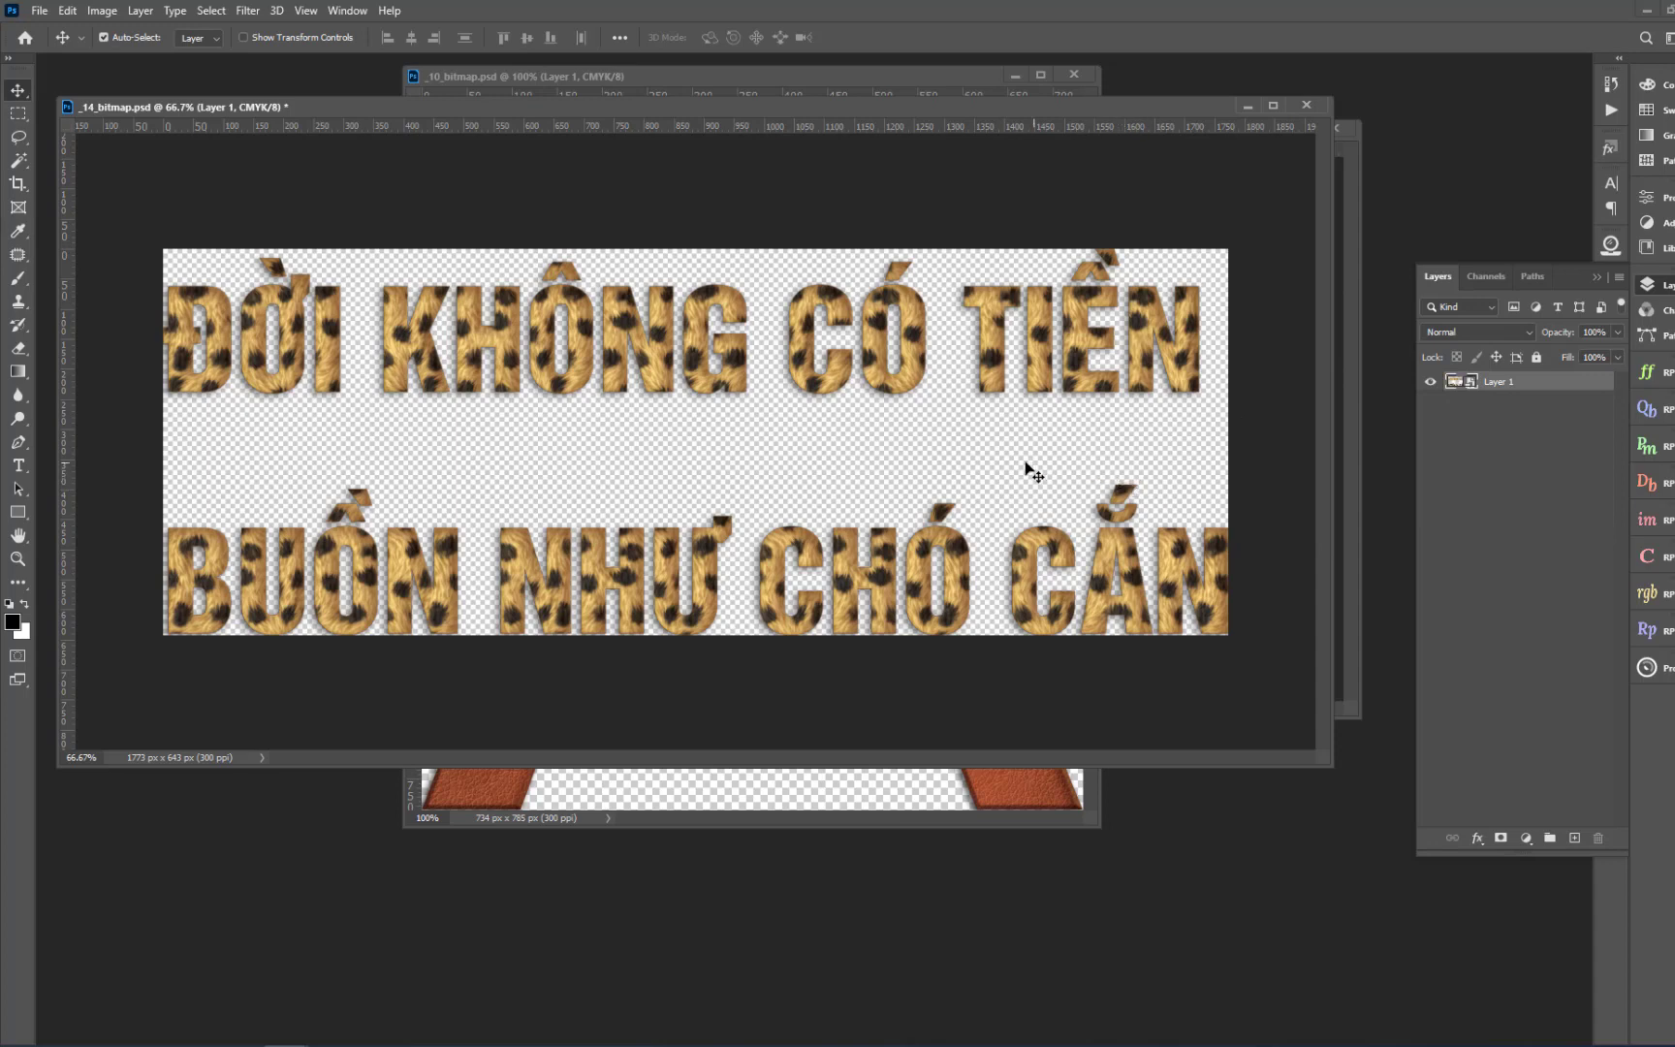
pyautogui.click(39, 11)
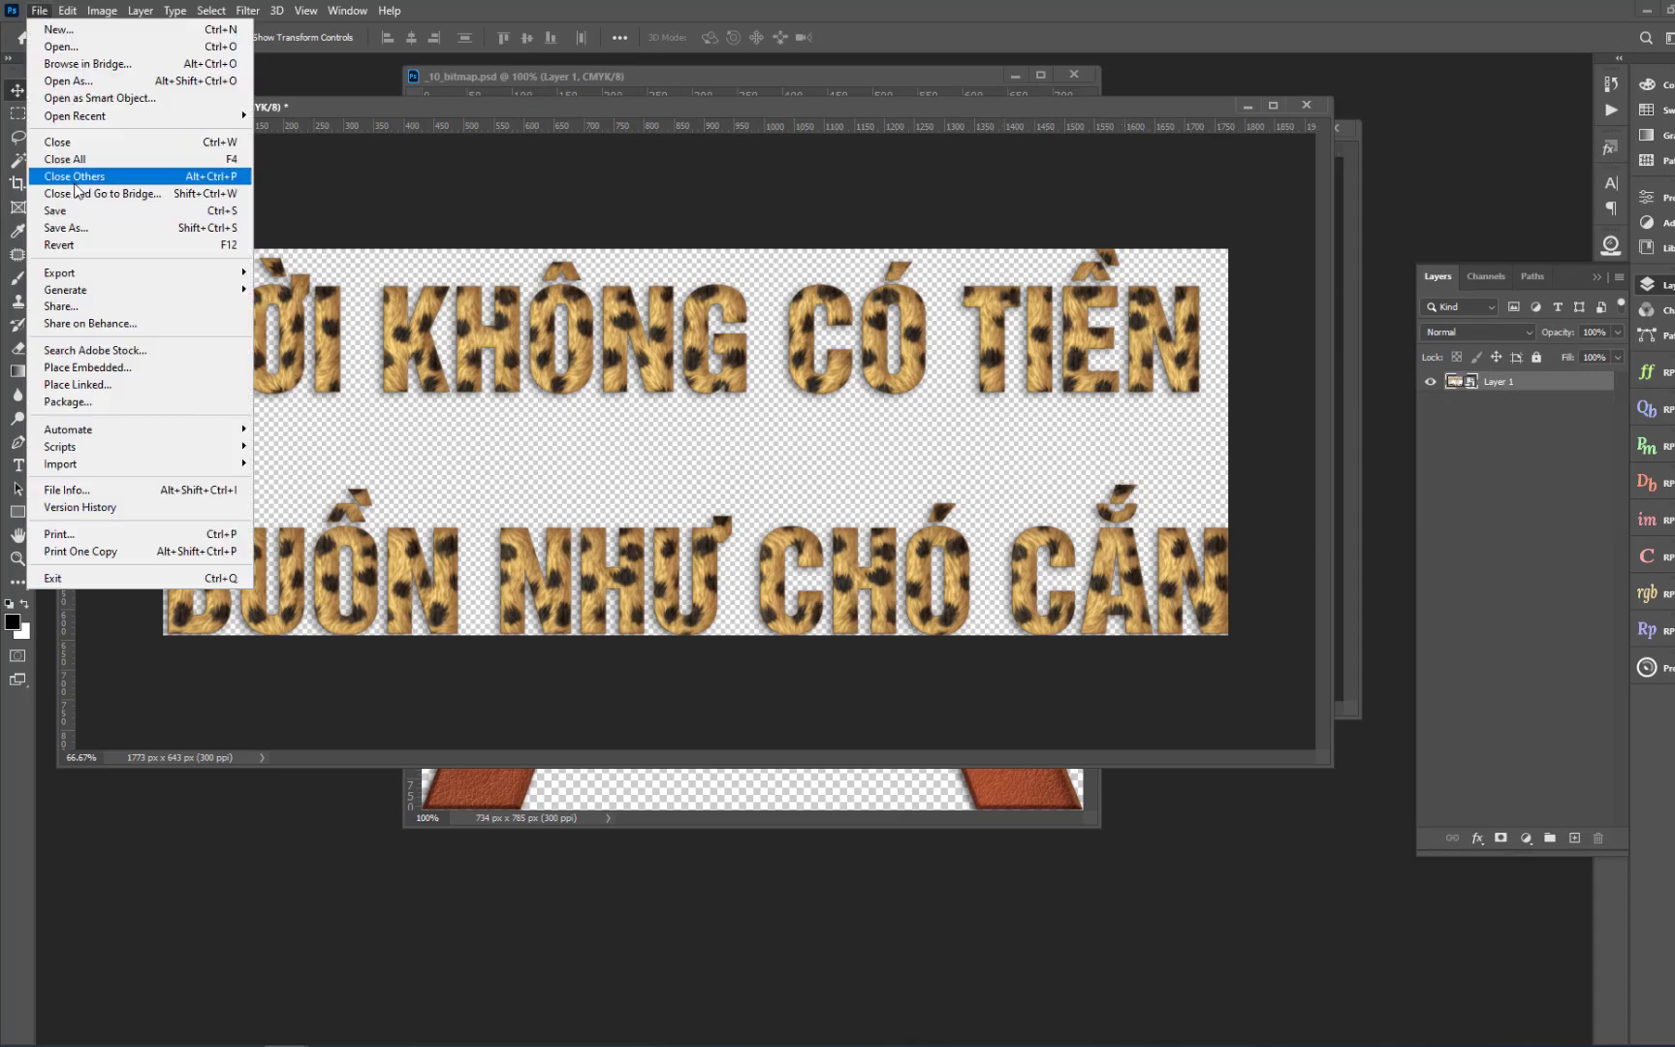
pyautogui.click(44, 209)
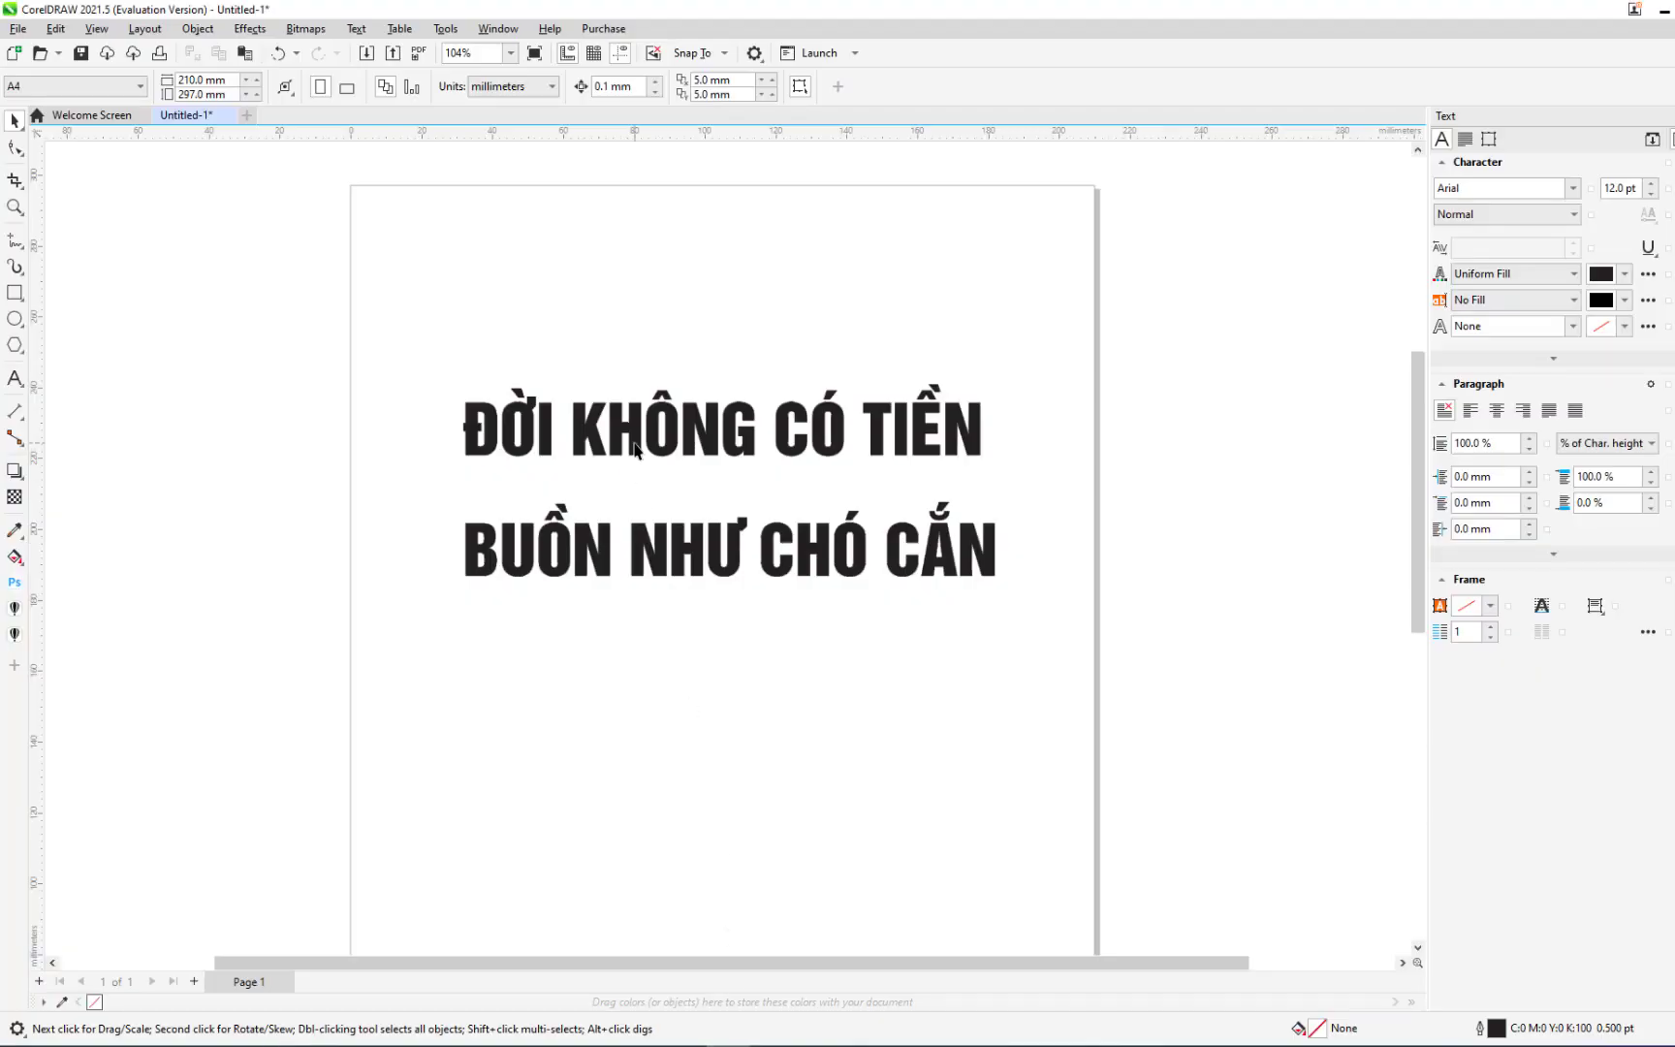
# Select, deselect, and zoom in and out to inspect the returned leopard-fur headline
pyautogui.click(635, 448)
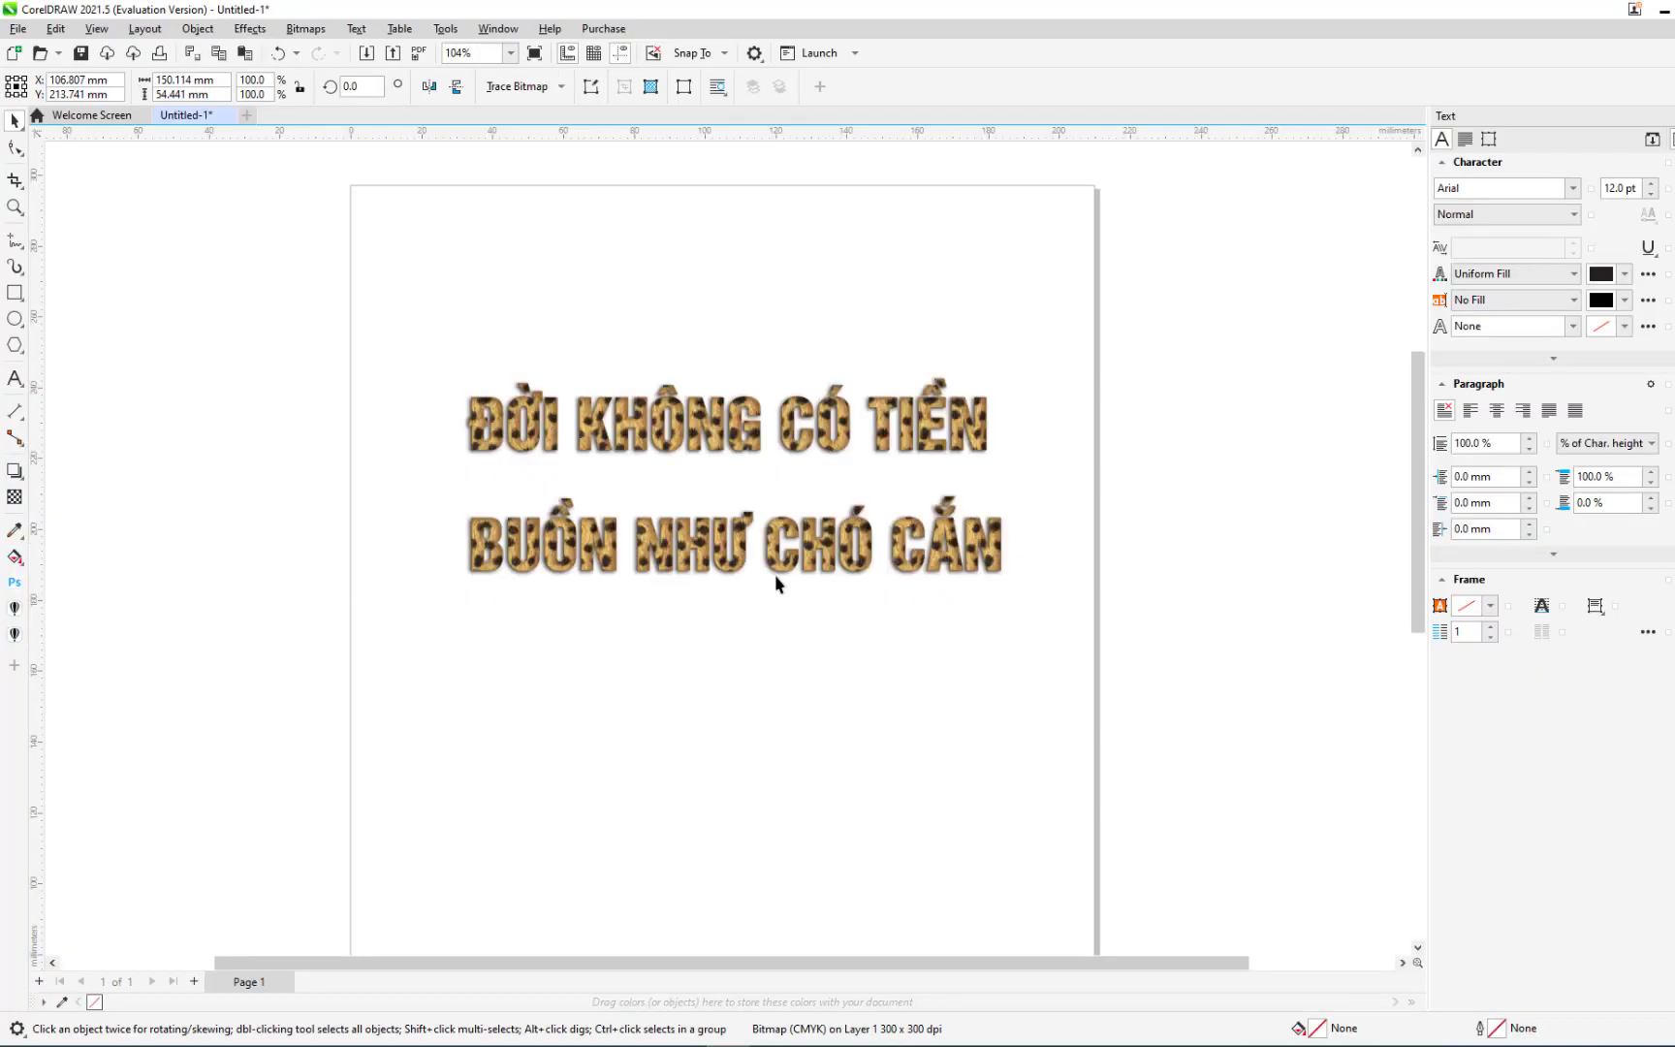
pyautogui.press('Escape')
pyautogui.scroll(2, 787, 580)
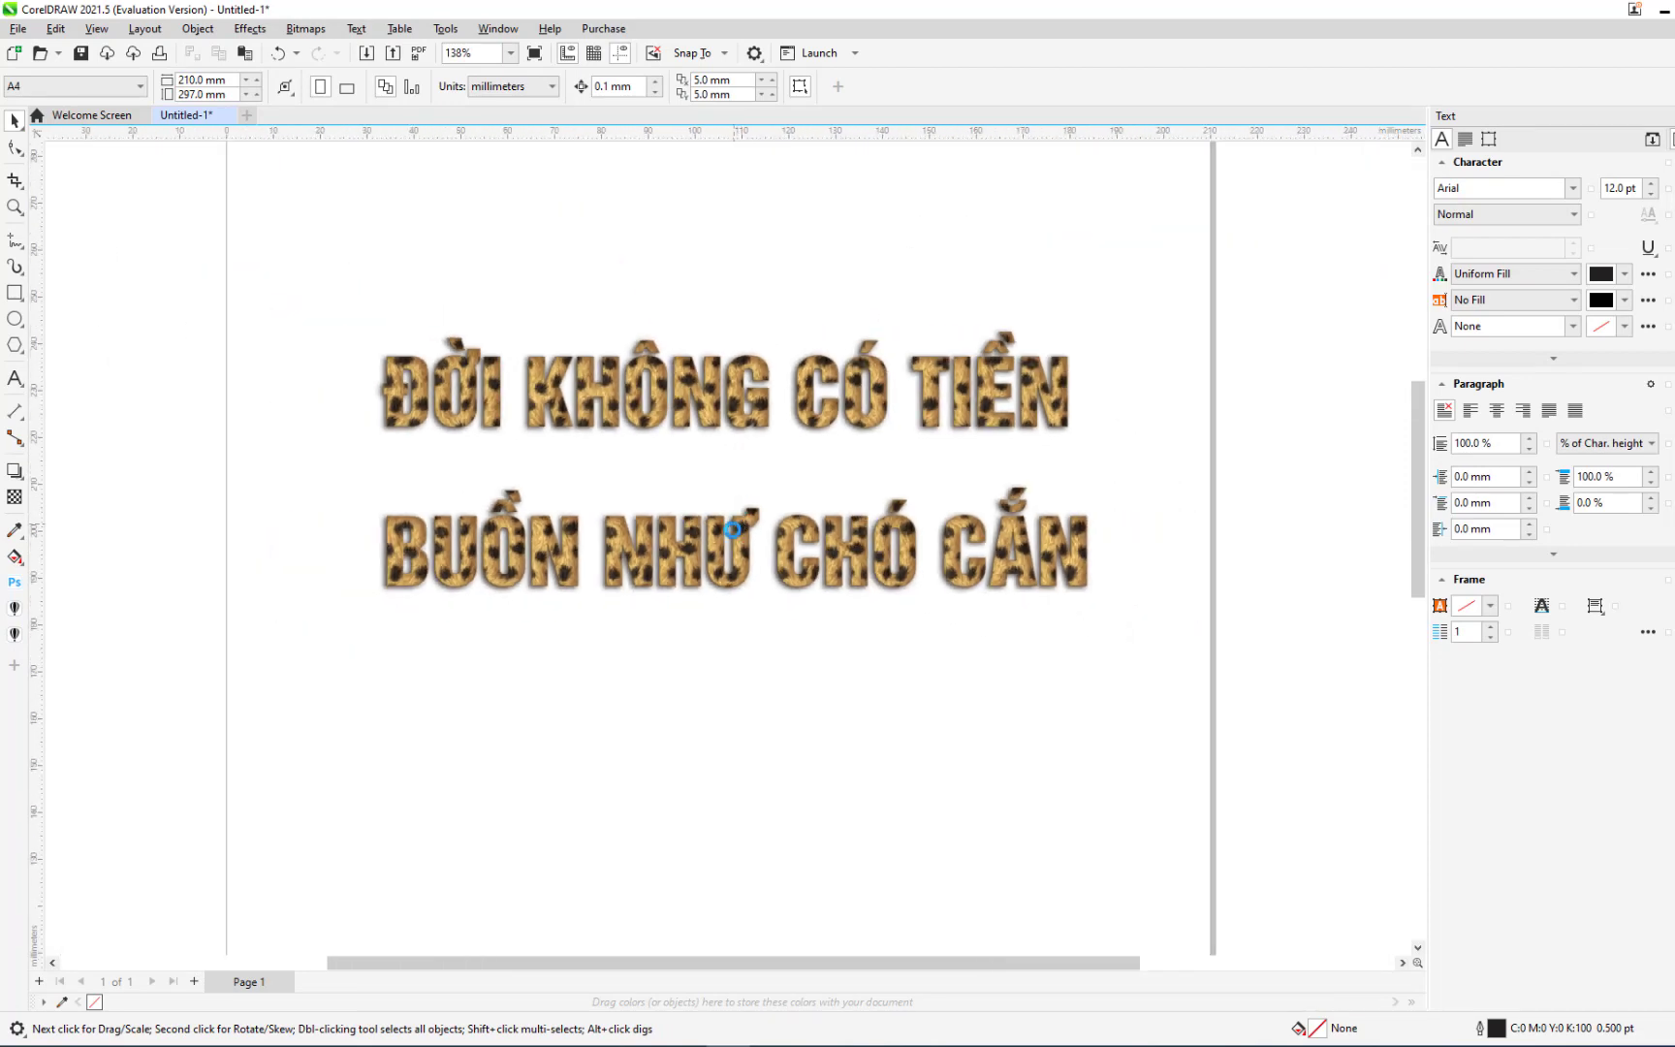
pyautogui.scroll(-1, 731, 533)
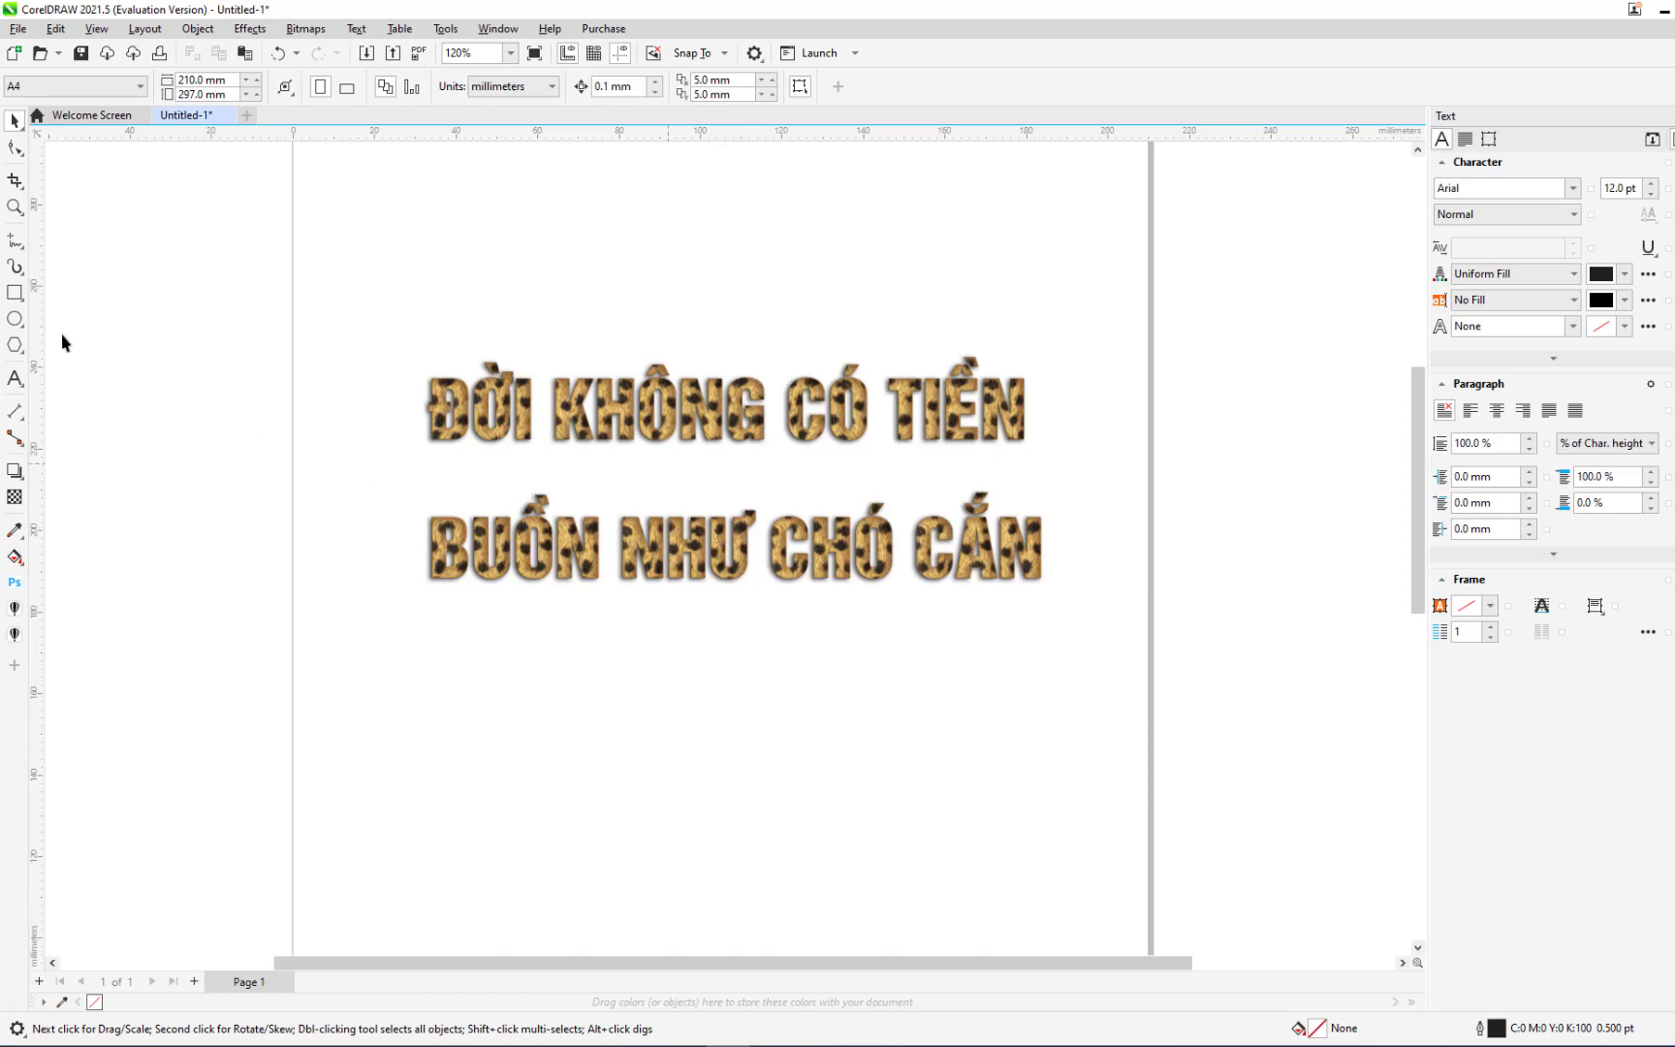
# Delete the fur headline from the page
pyautogui.moveTo(372, 316); pyautogui.dragTo(1063, 692)
pyautogui.press('Delete')
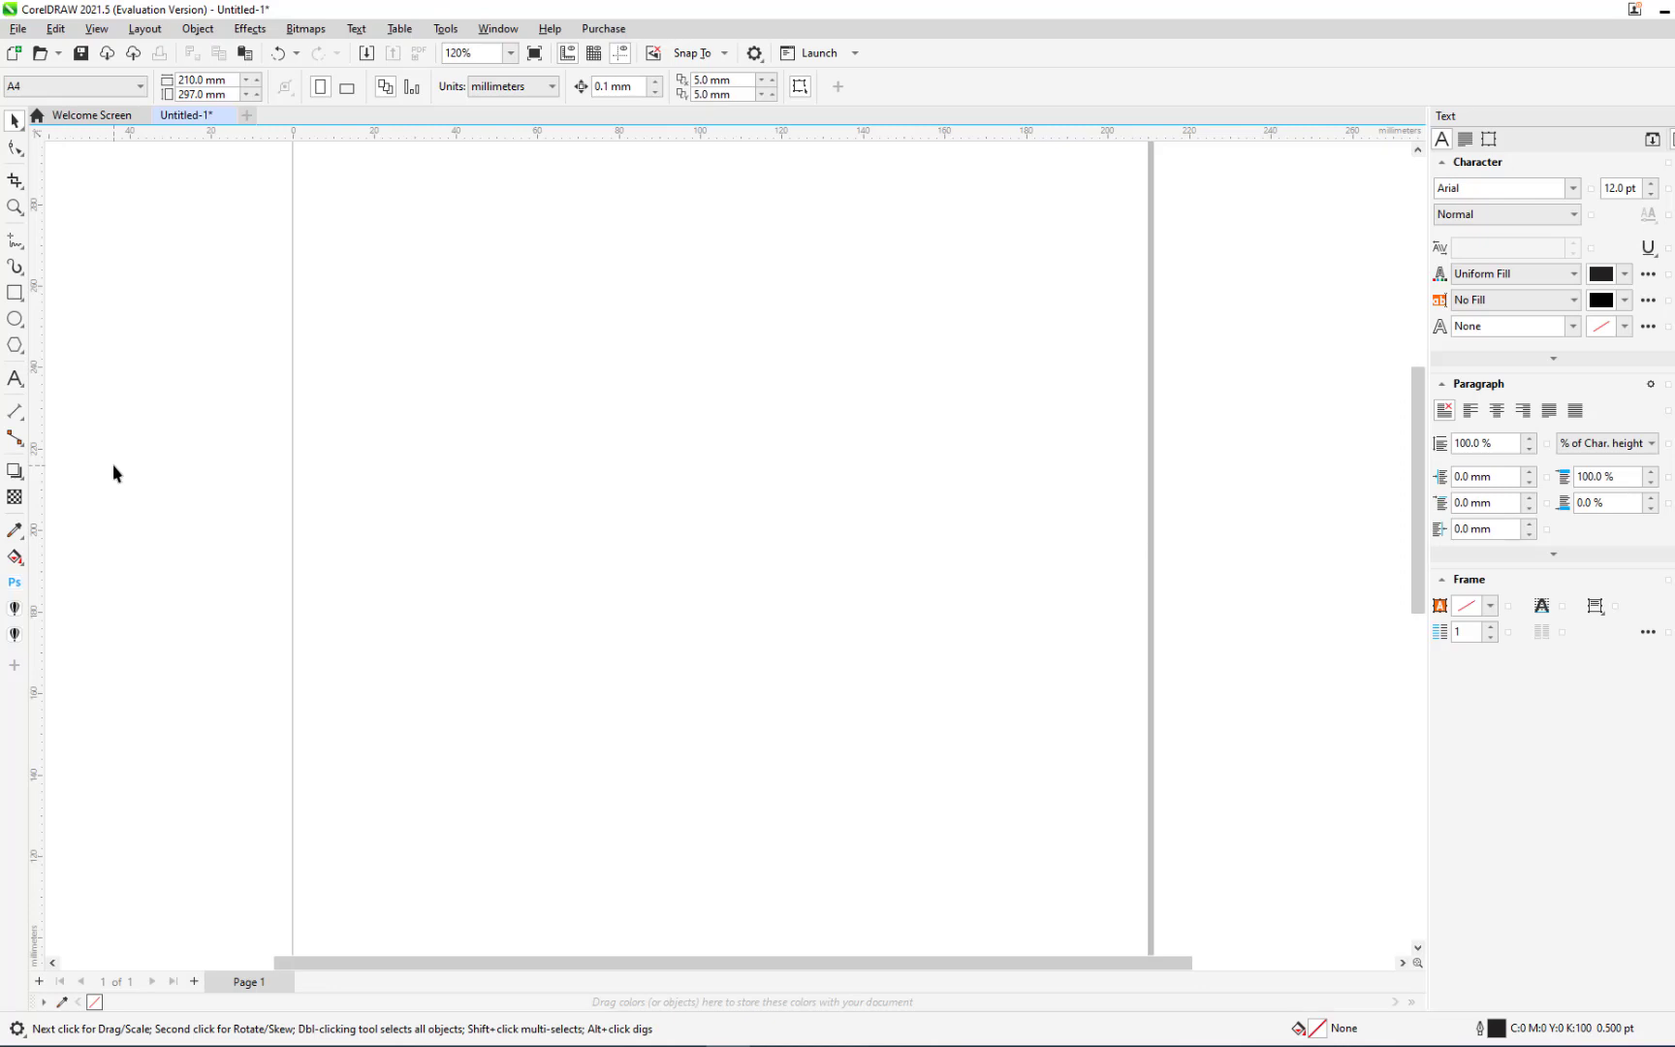
pyautogui.click(19, 252)
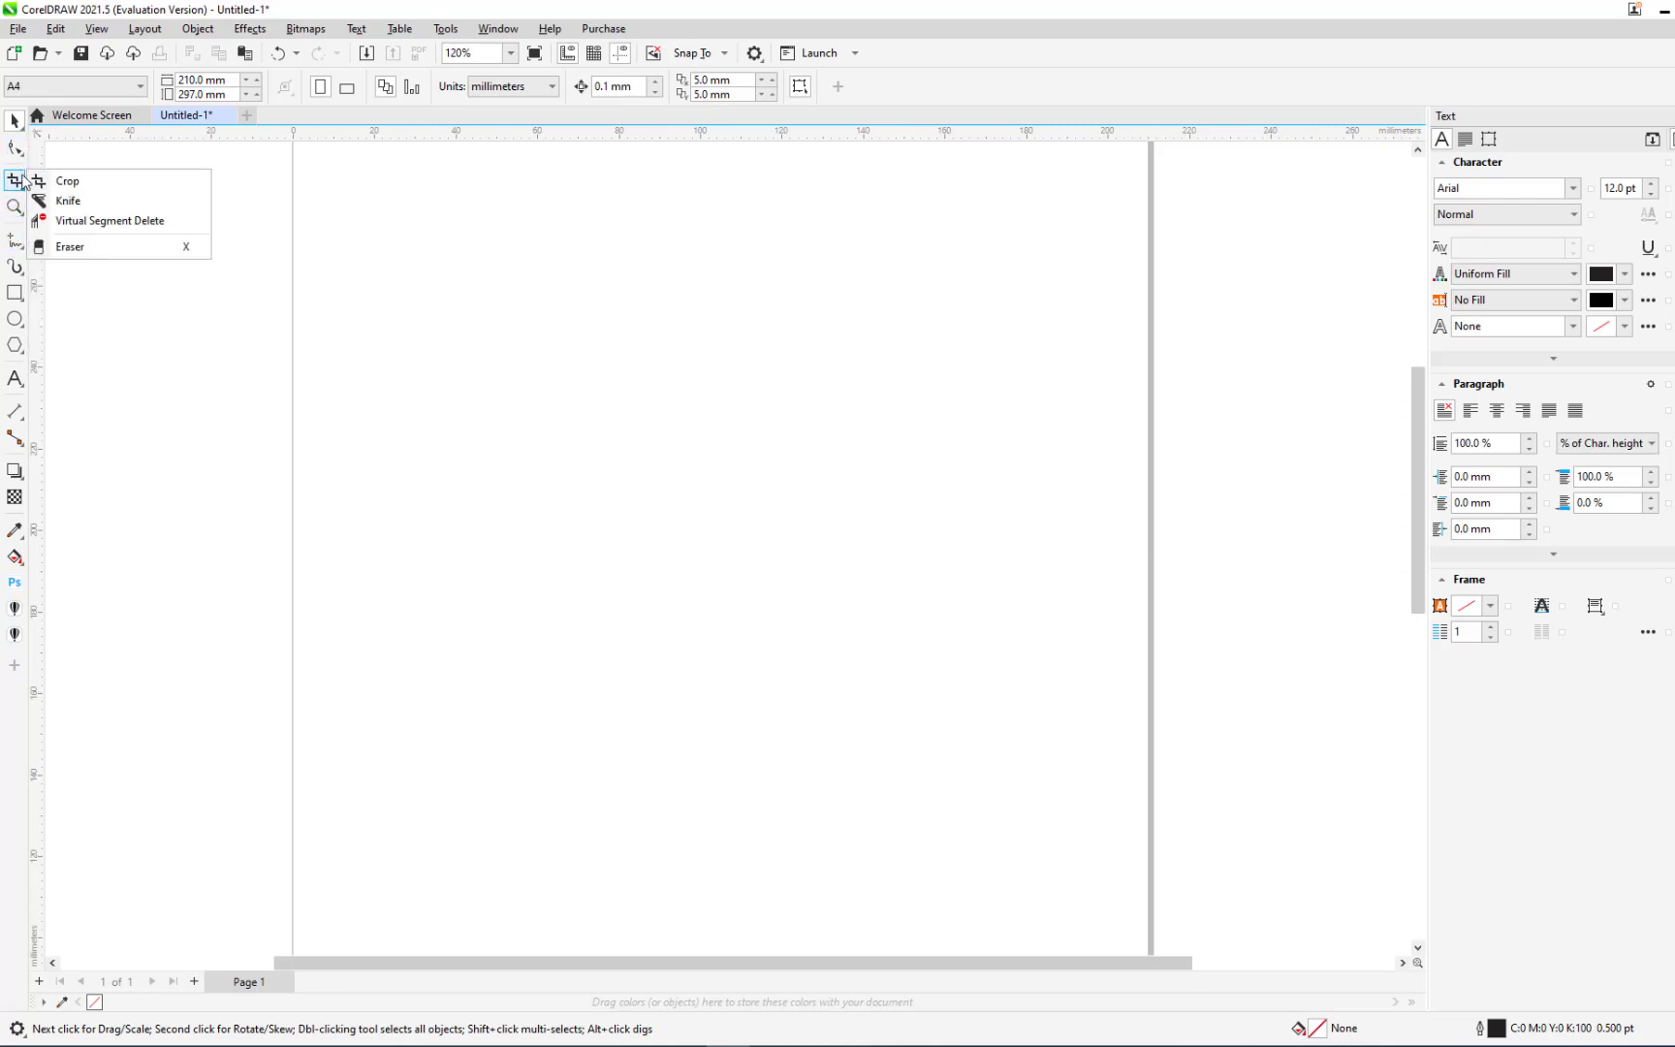
pyautogui.moveTo(15, 345)
pyautogui.click(66, 368)
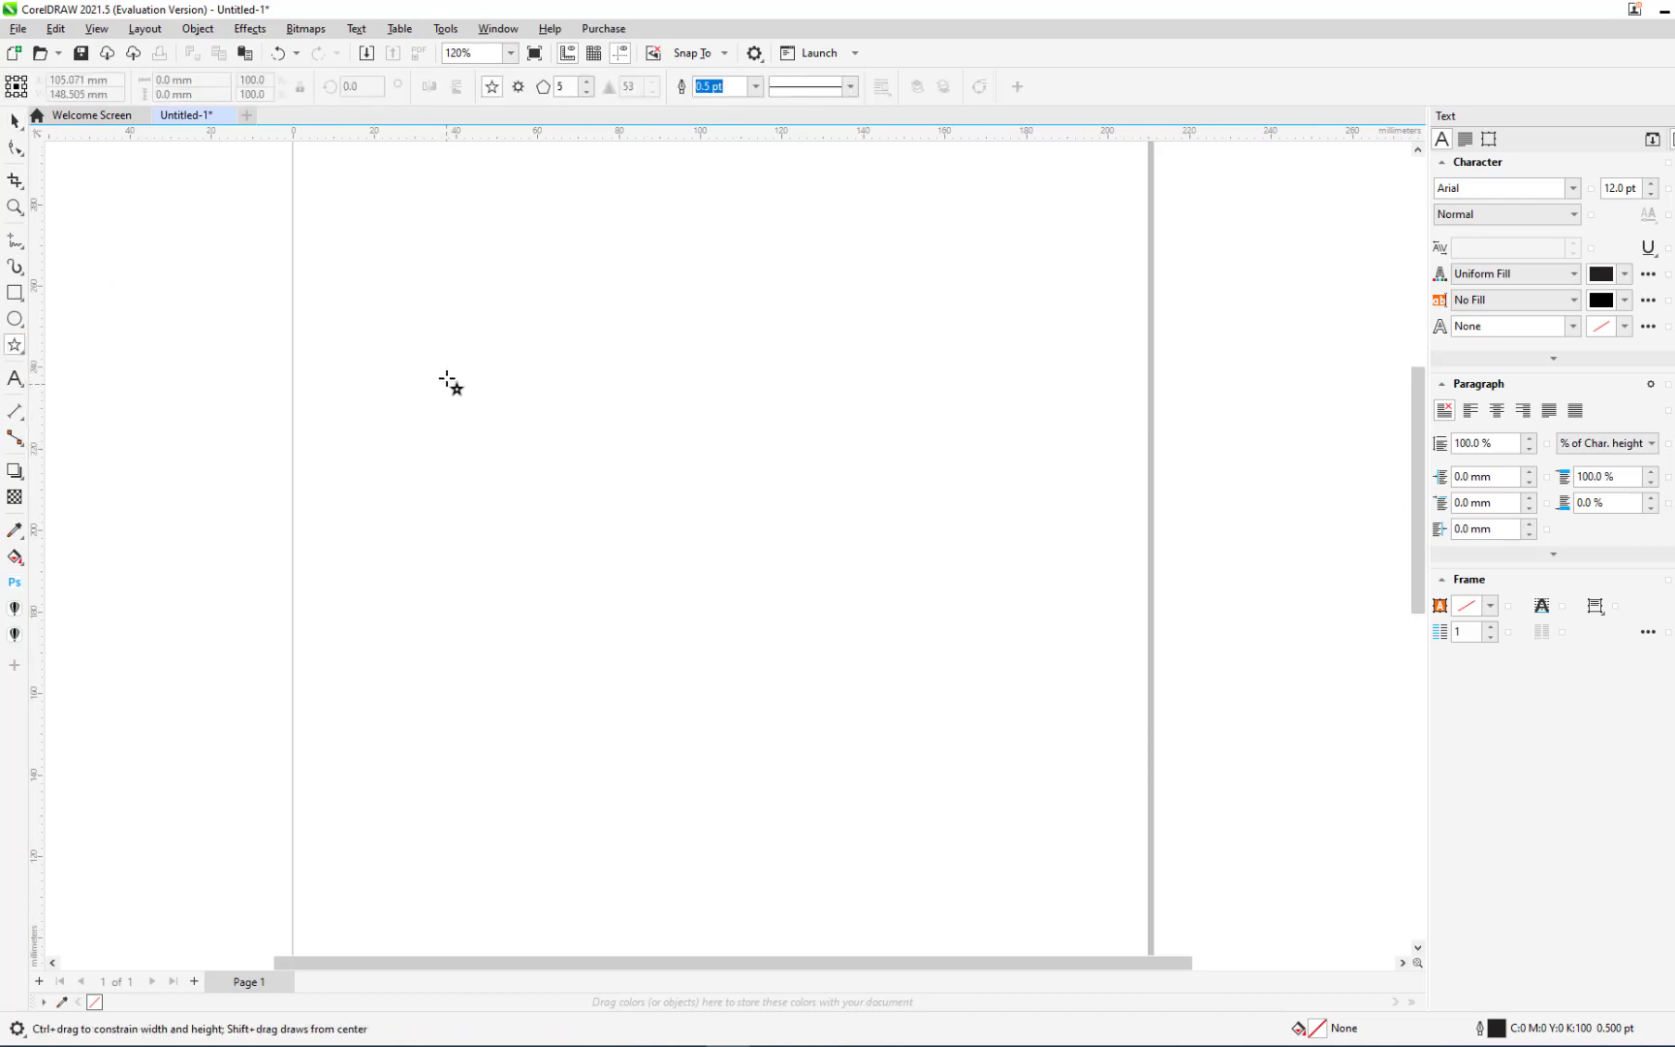
# Draw a five-pointed star, move it to the upper middle of the page, and fill it yellow
pyautogui.moveTo(482, 303); pyautogui.dragTo(834, 559)
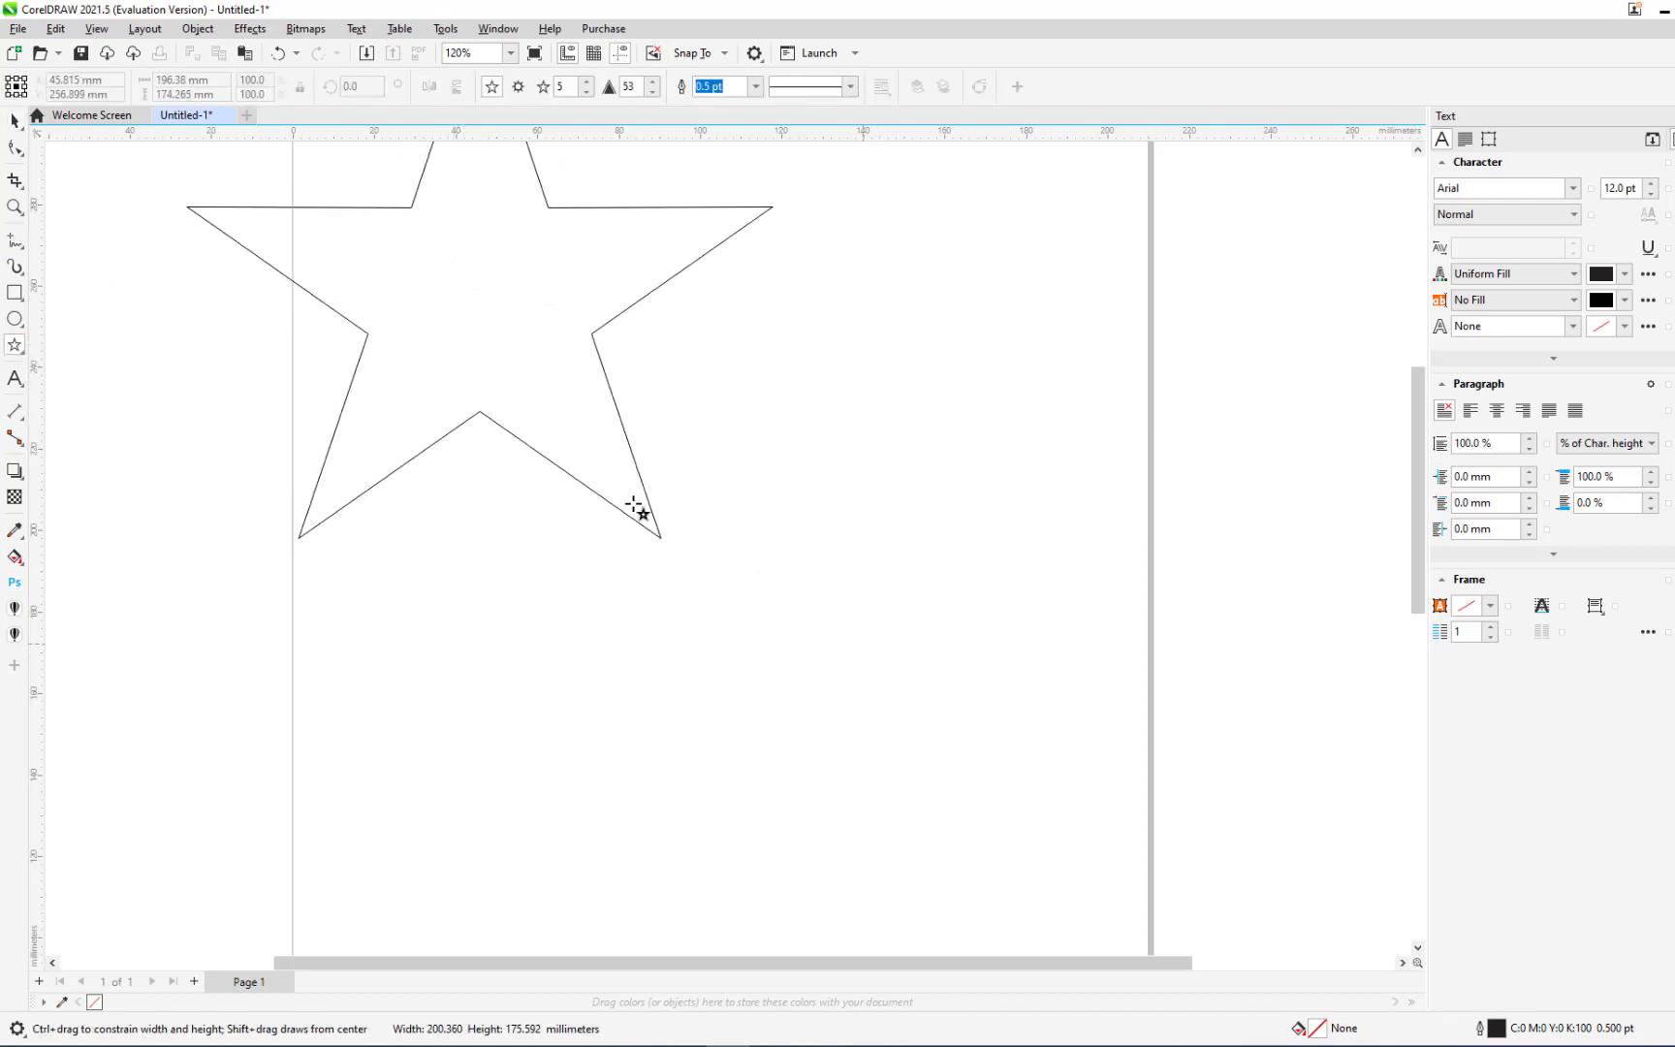
pyautogui.moveTo(888, 659)
pyautogui.mouseDown()
pyautogui.moveTo(600, 457)
pyautogui.moveTo(1070, 862)
pyautogui.mouseUp()
pyautogui.hotkey('ctrl', 'z')
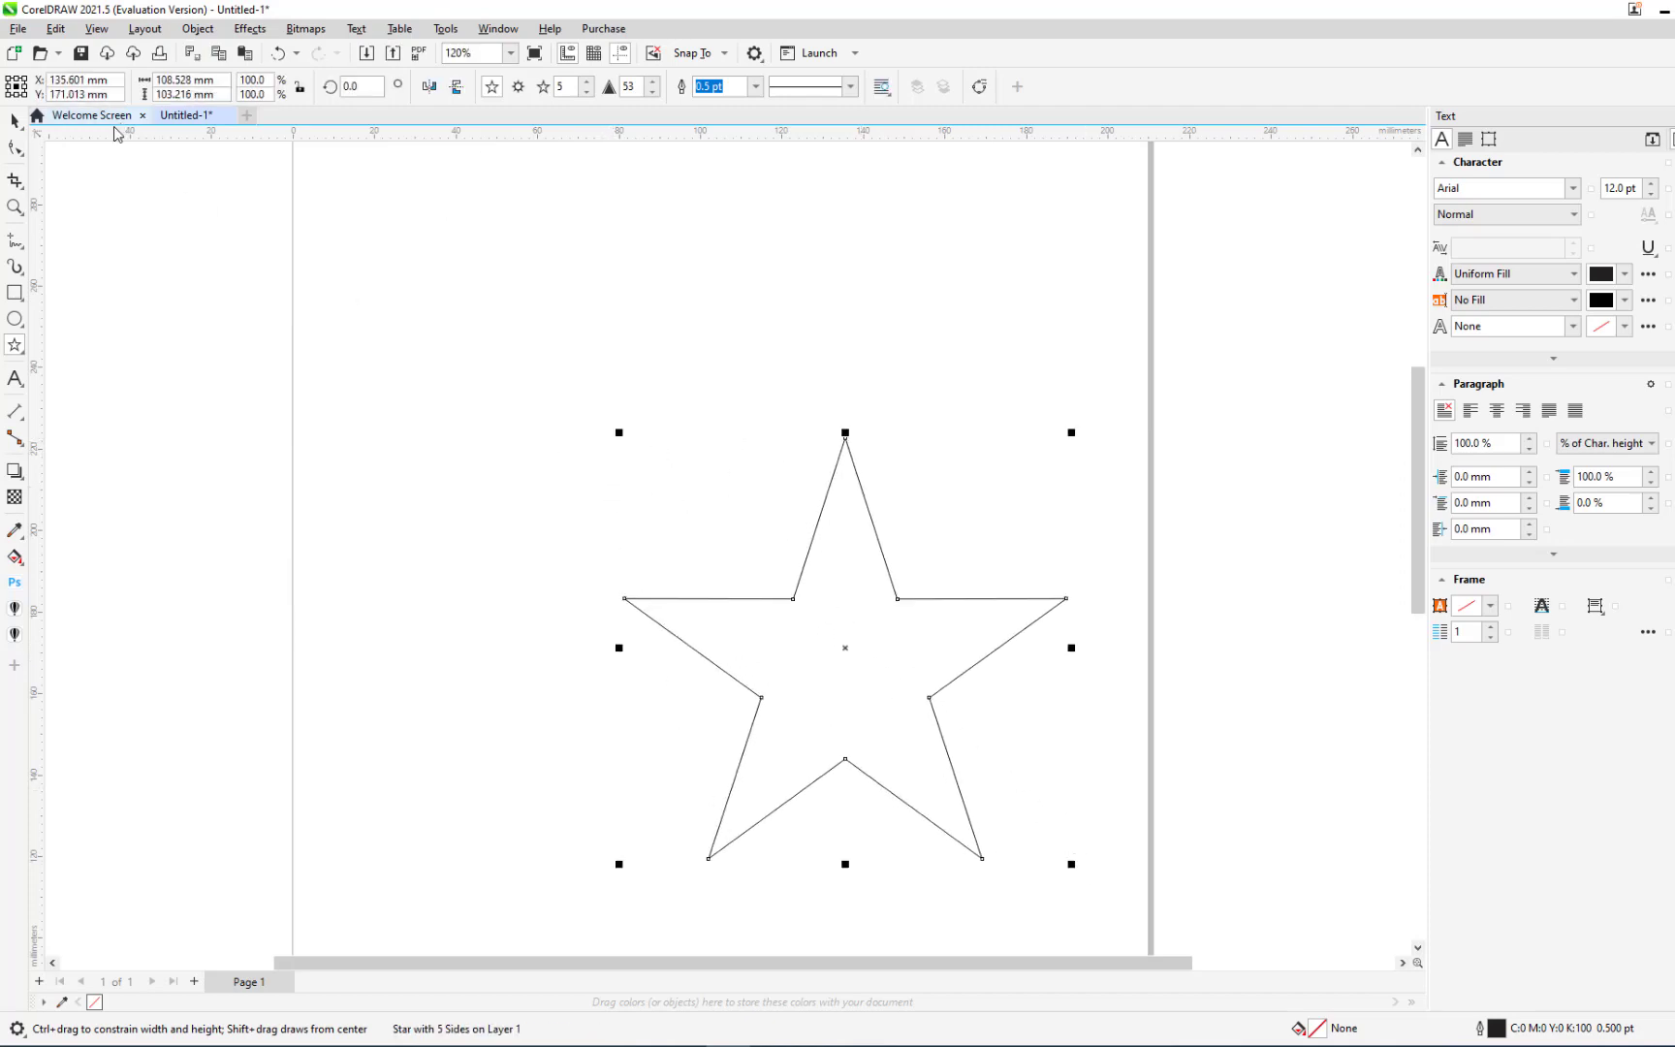
pyautogui.moveTo(849, 652); pyautogui.dragTo(733, 444)
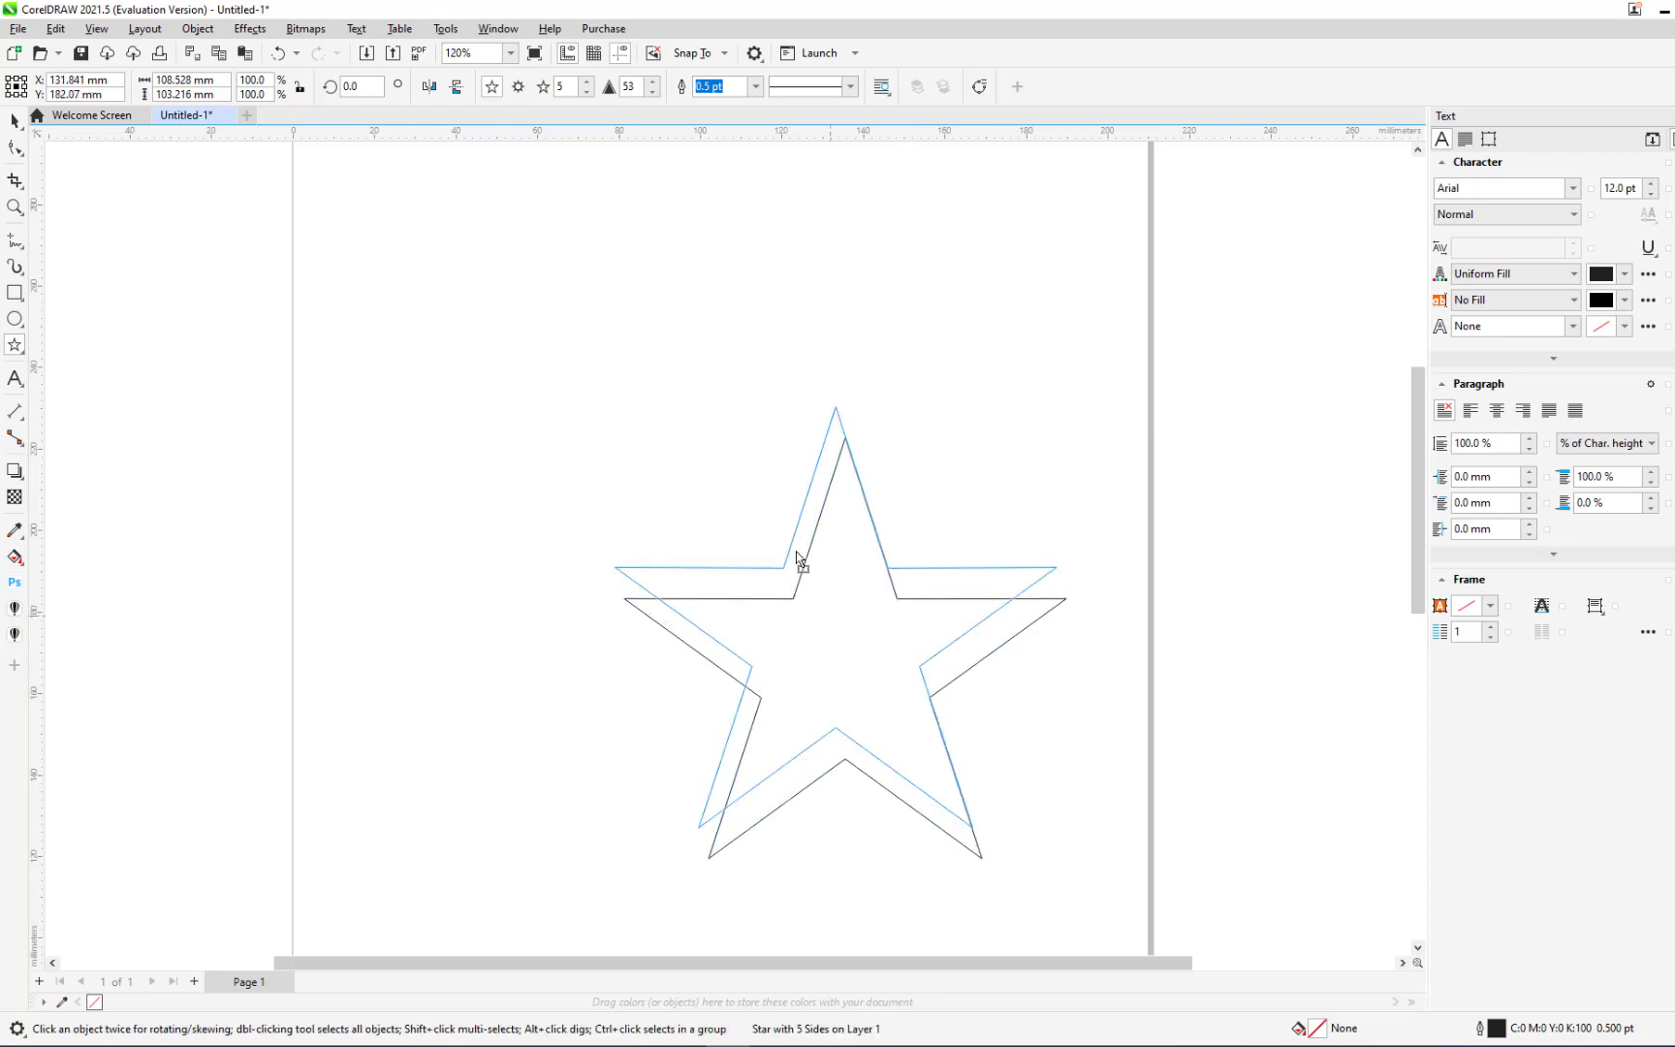
pyautogui.click(788, 311)
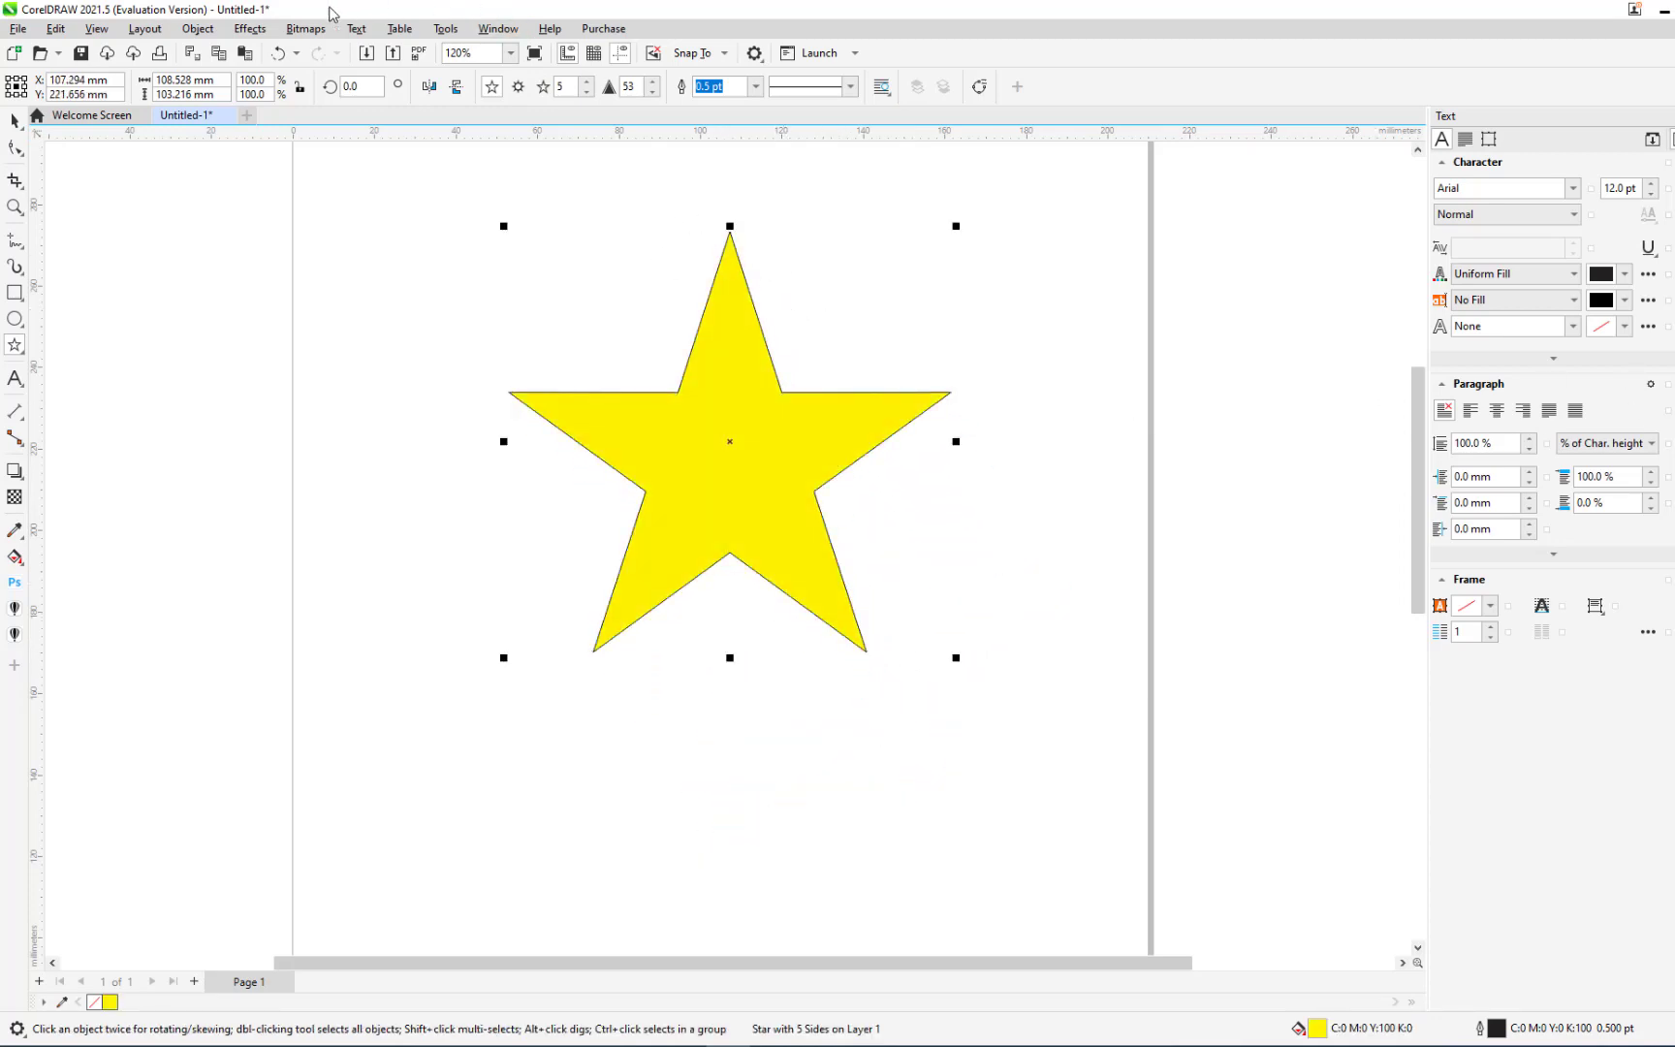
pyautogui.click(306, 29)
# Convert the star to a 300 dpi CMYK bitmap with transparent background
pyautogui.click(310, 52)
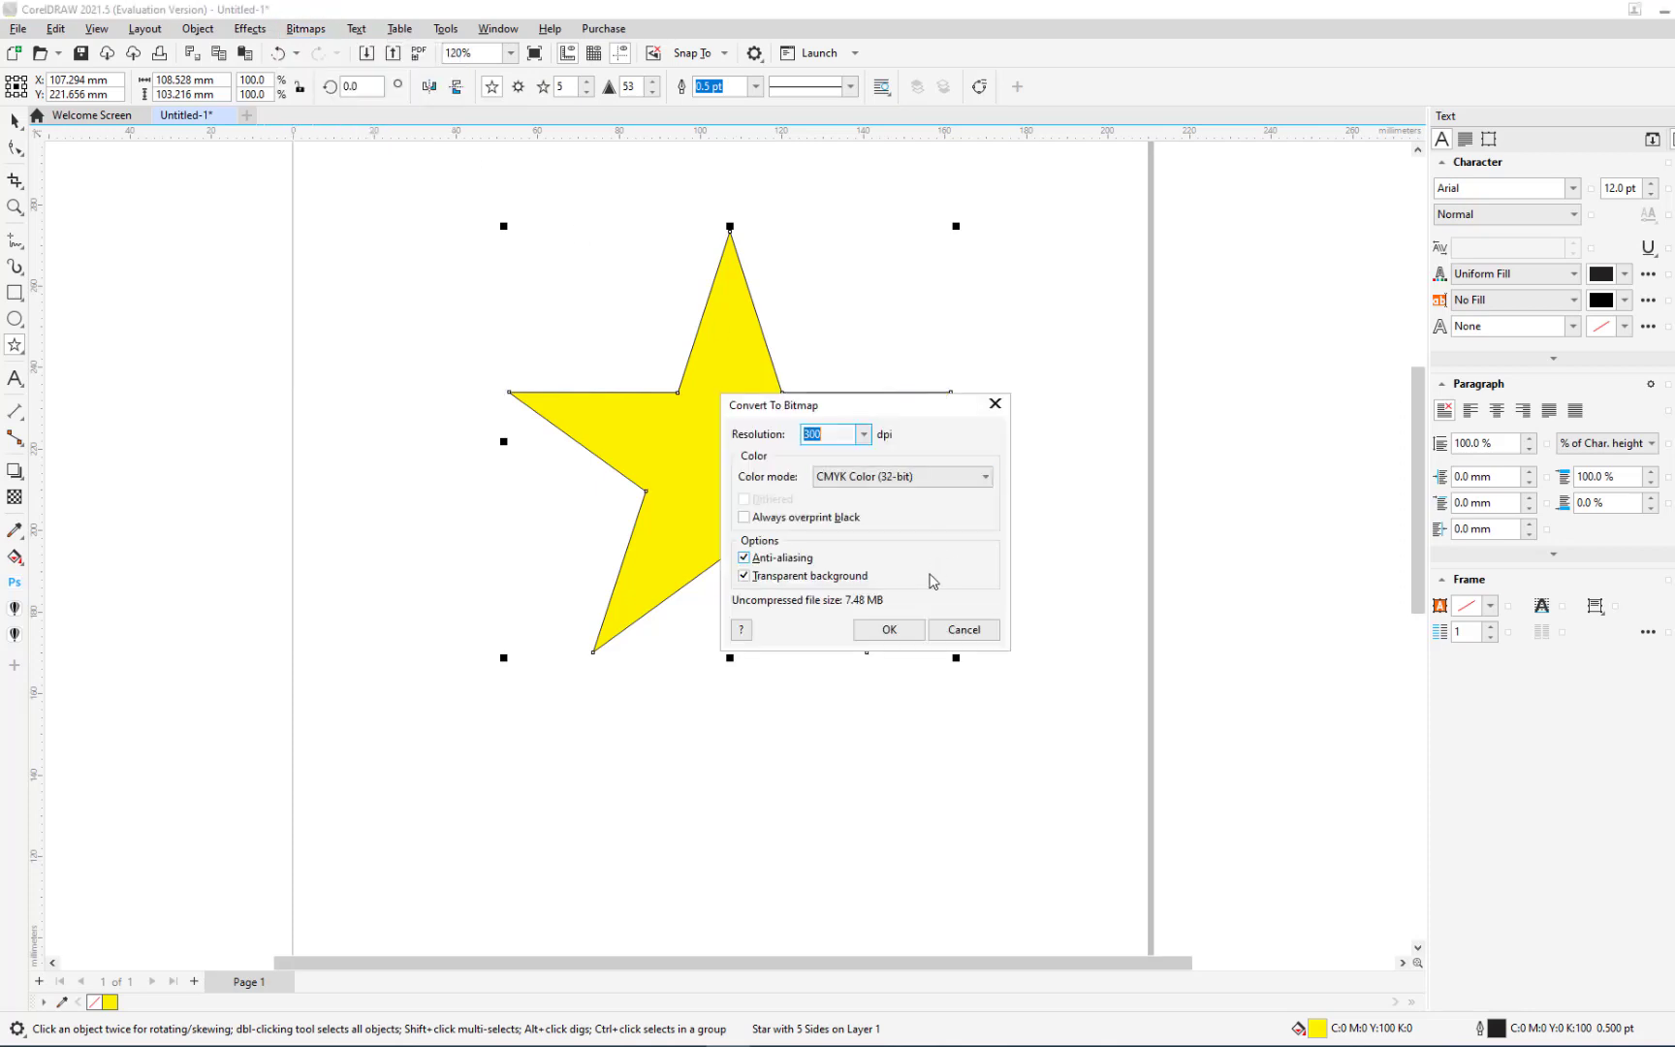
pyautogui.click(890, 630)
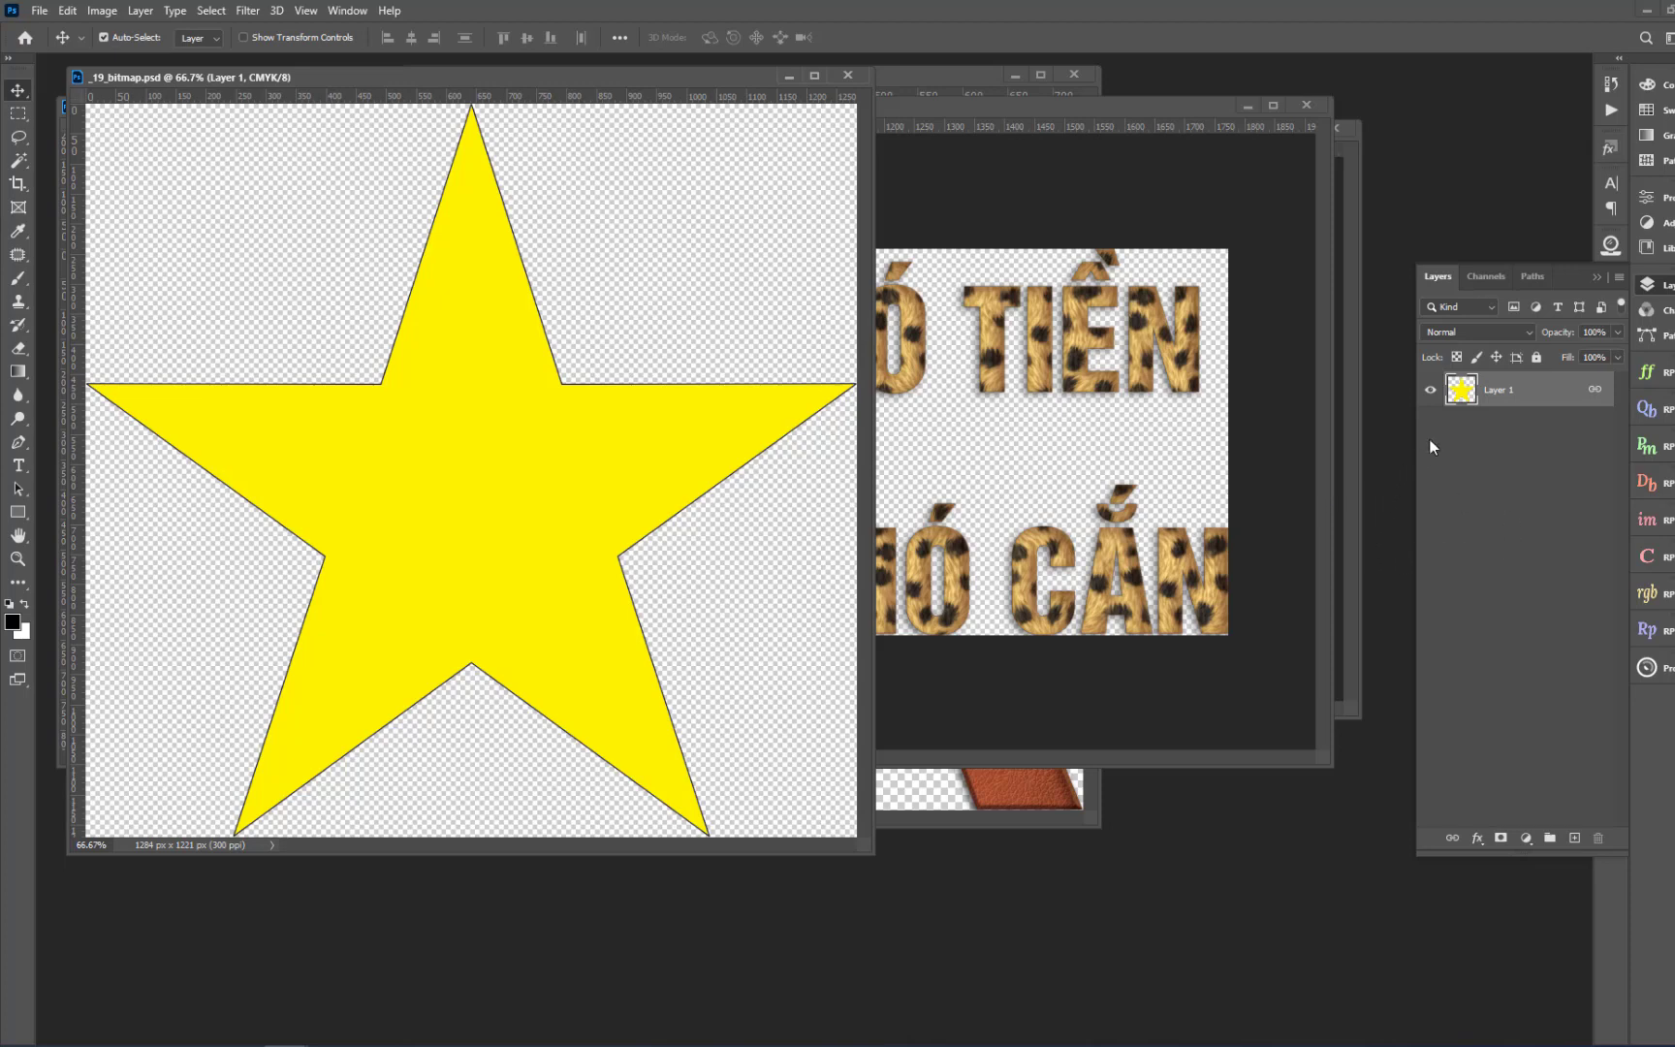
# Apply the leopard fur style to the star and convert Layer 1 to a smart object
pyautogui.click(1608, 147)
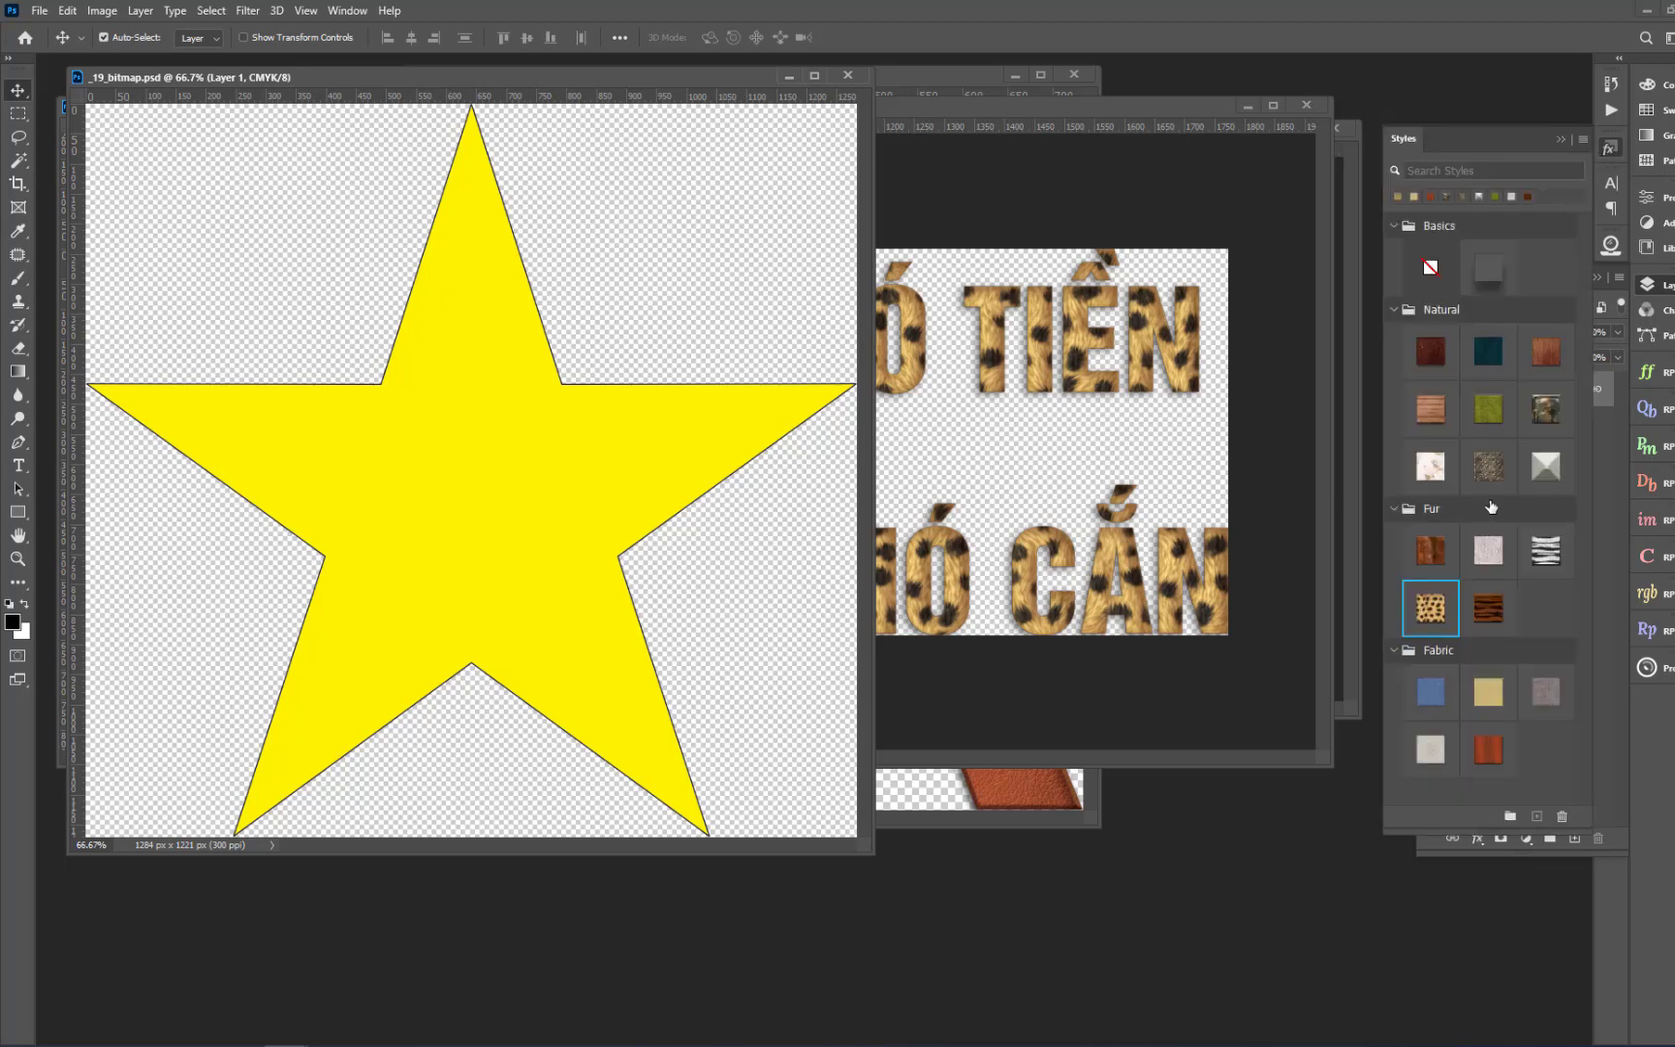
pyautogui.click(1422, 613)
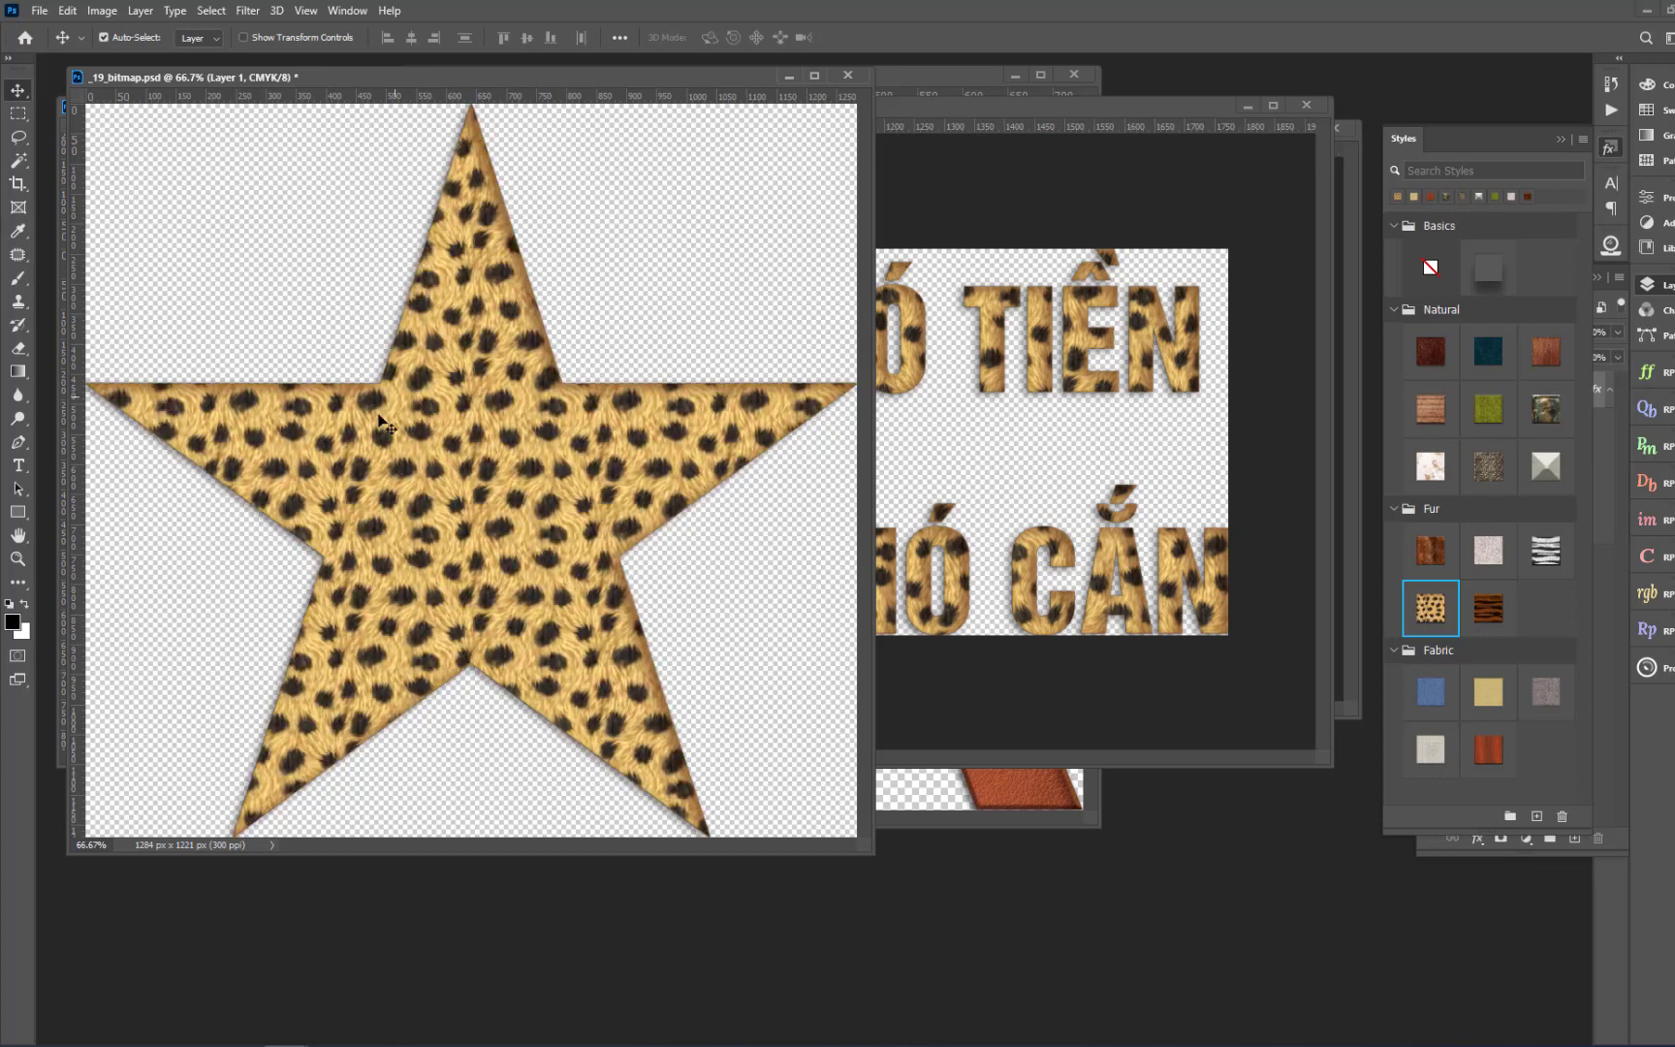
pyautogui.click(1570, 140)
pyautogui.rightClick(1496, 414)
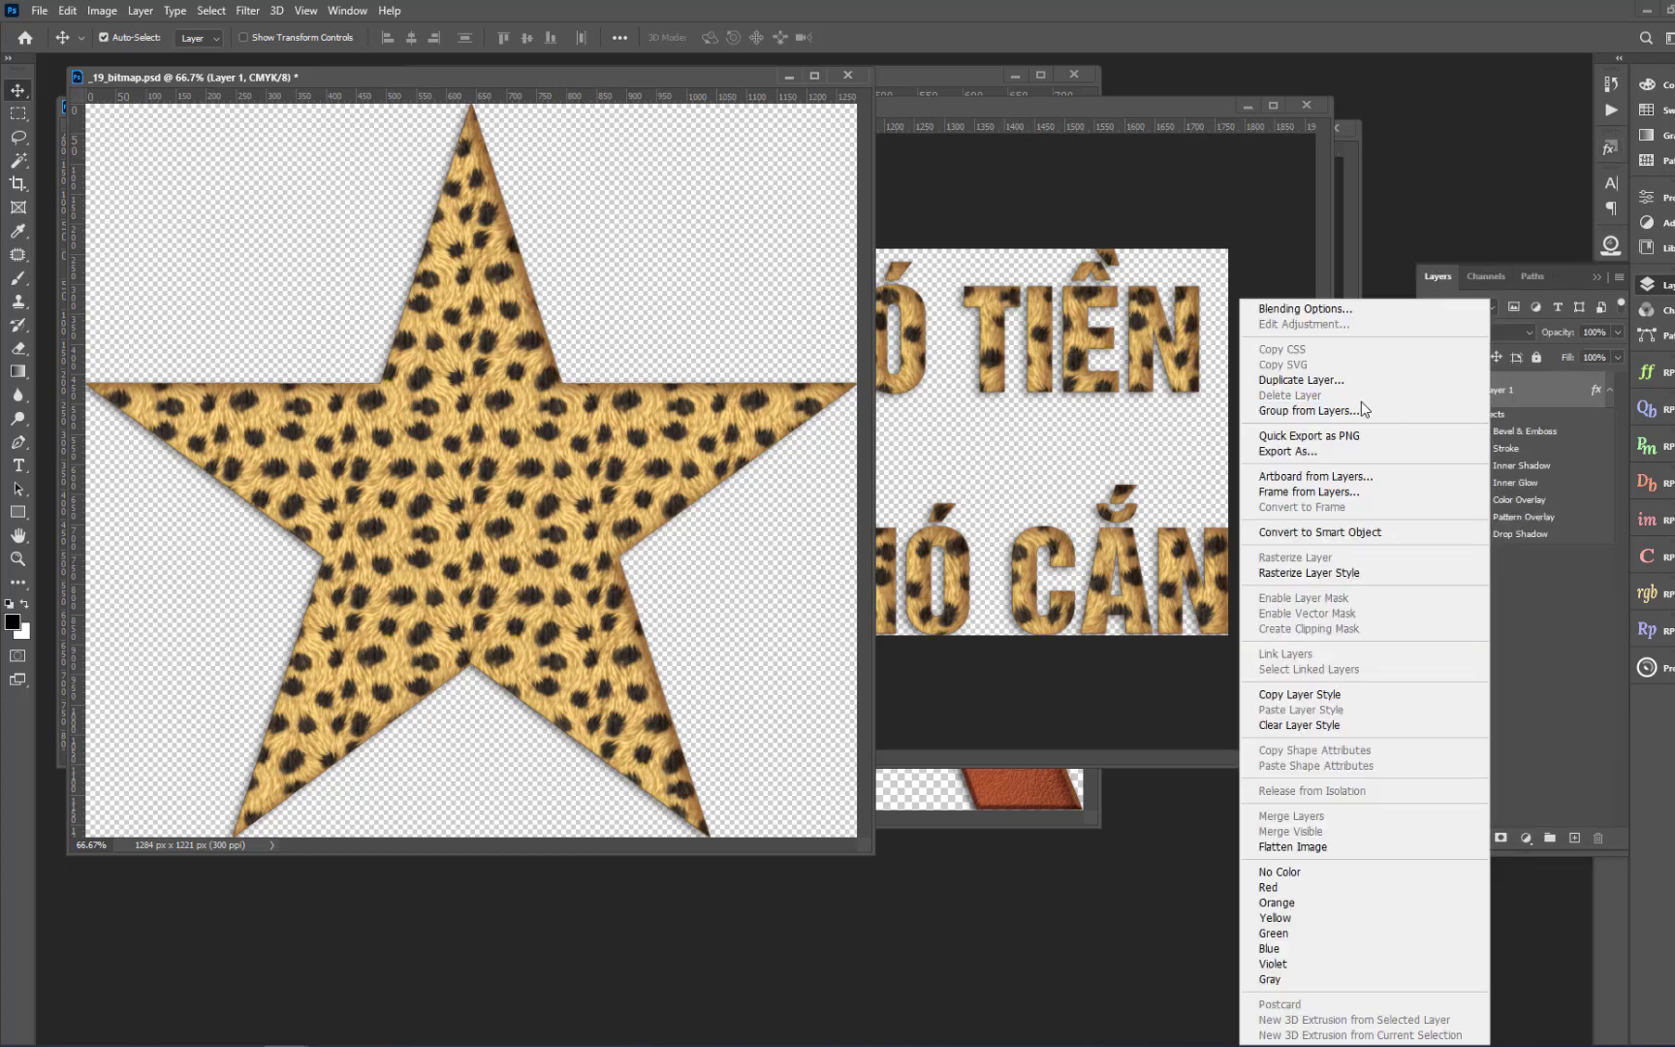
pyautogui.click(1384, 532)
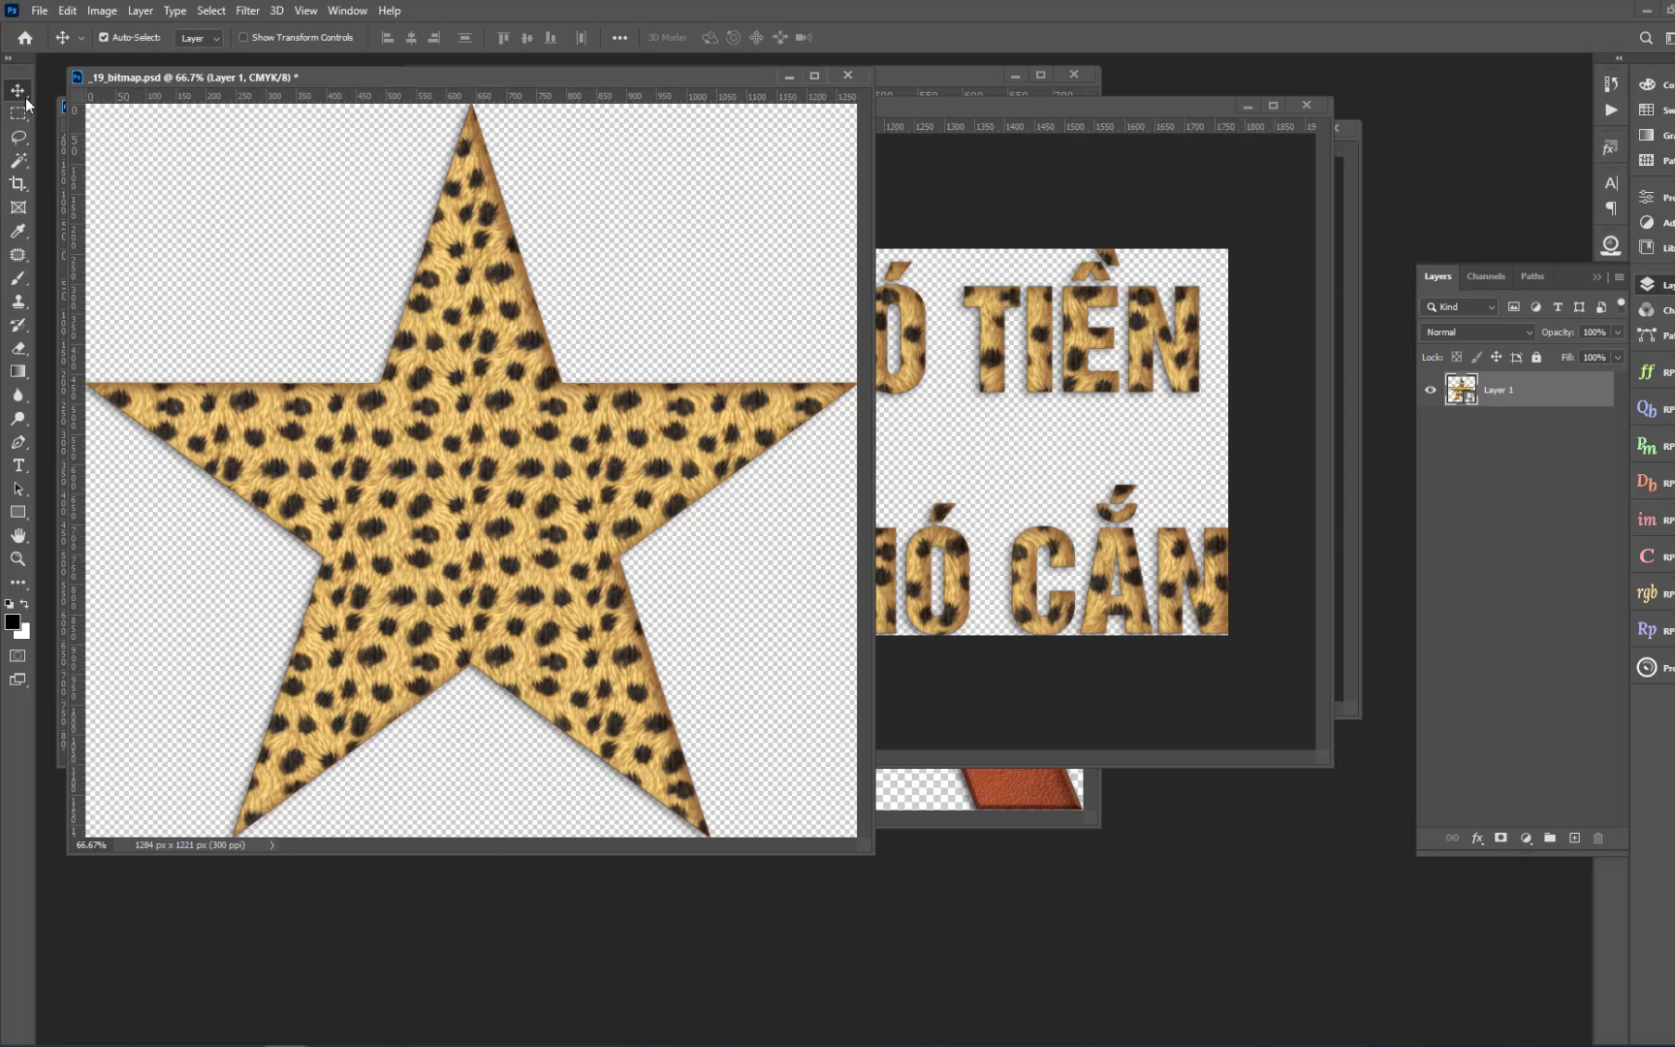
# Save _19_bitmap.psd and select the star again in CorelDRAW
pyautogui.click(42, 12)
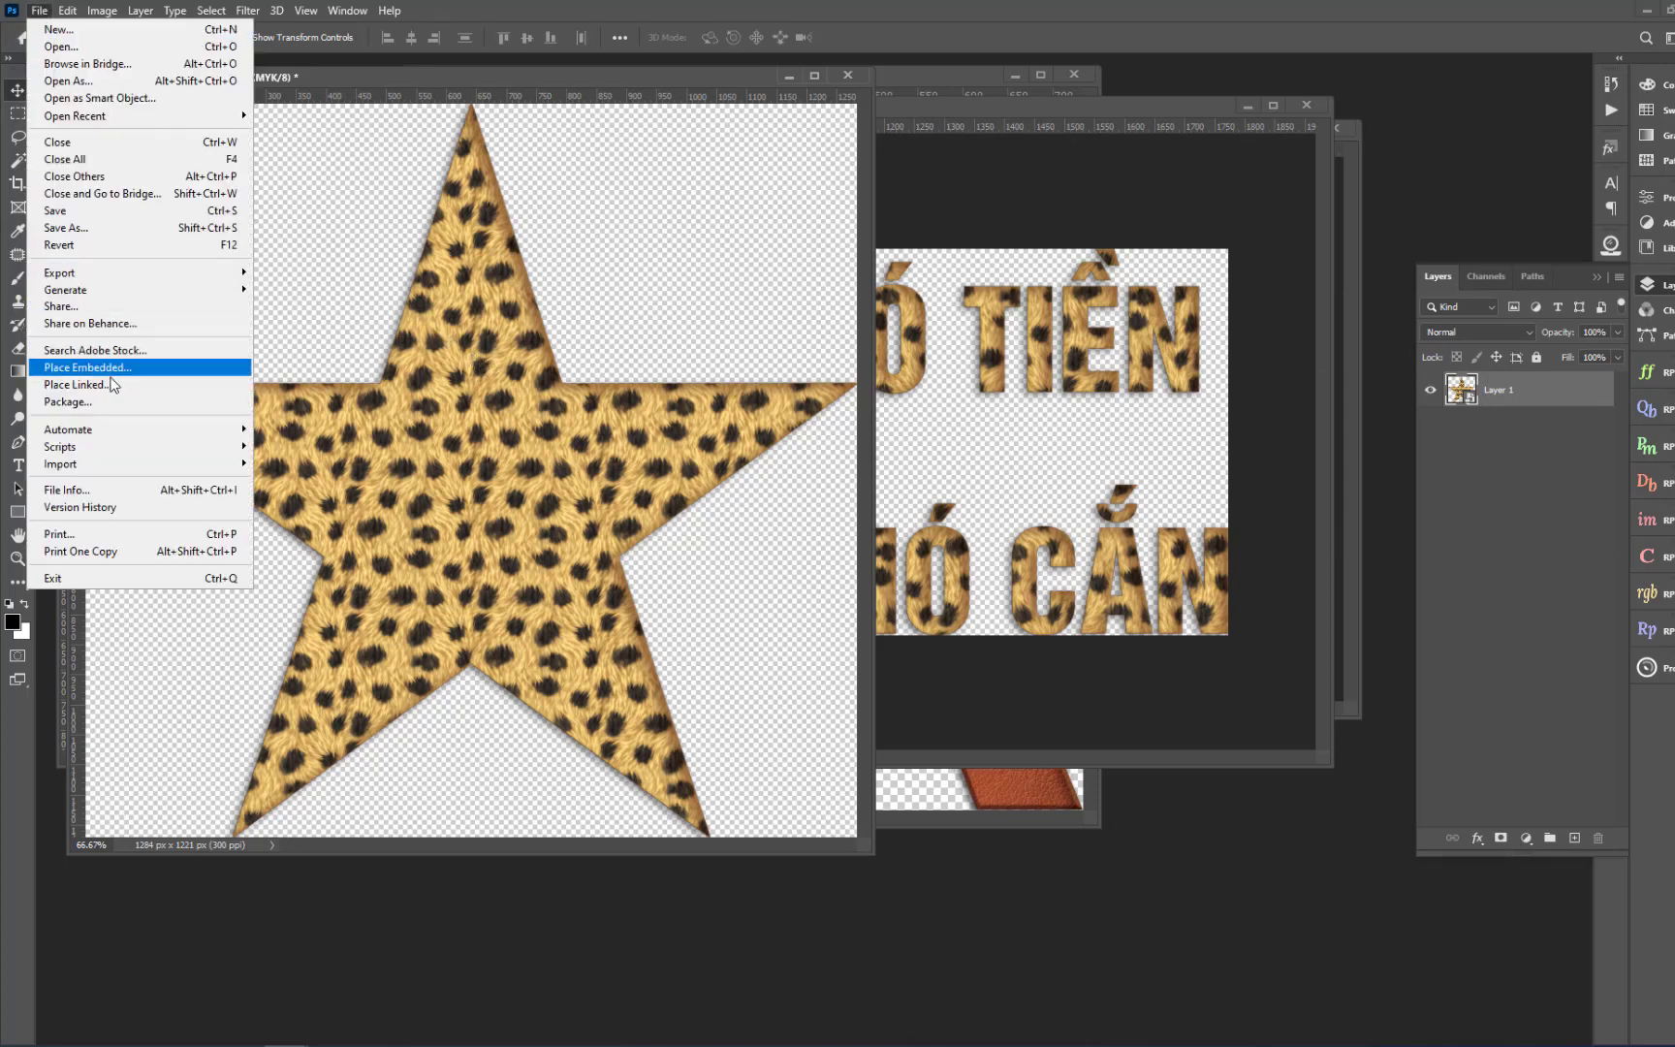
pyautogui.click(77, 210)
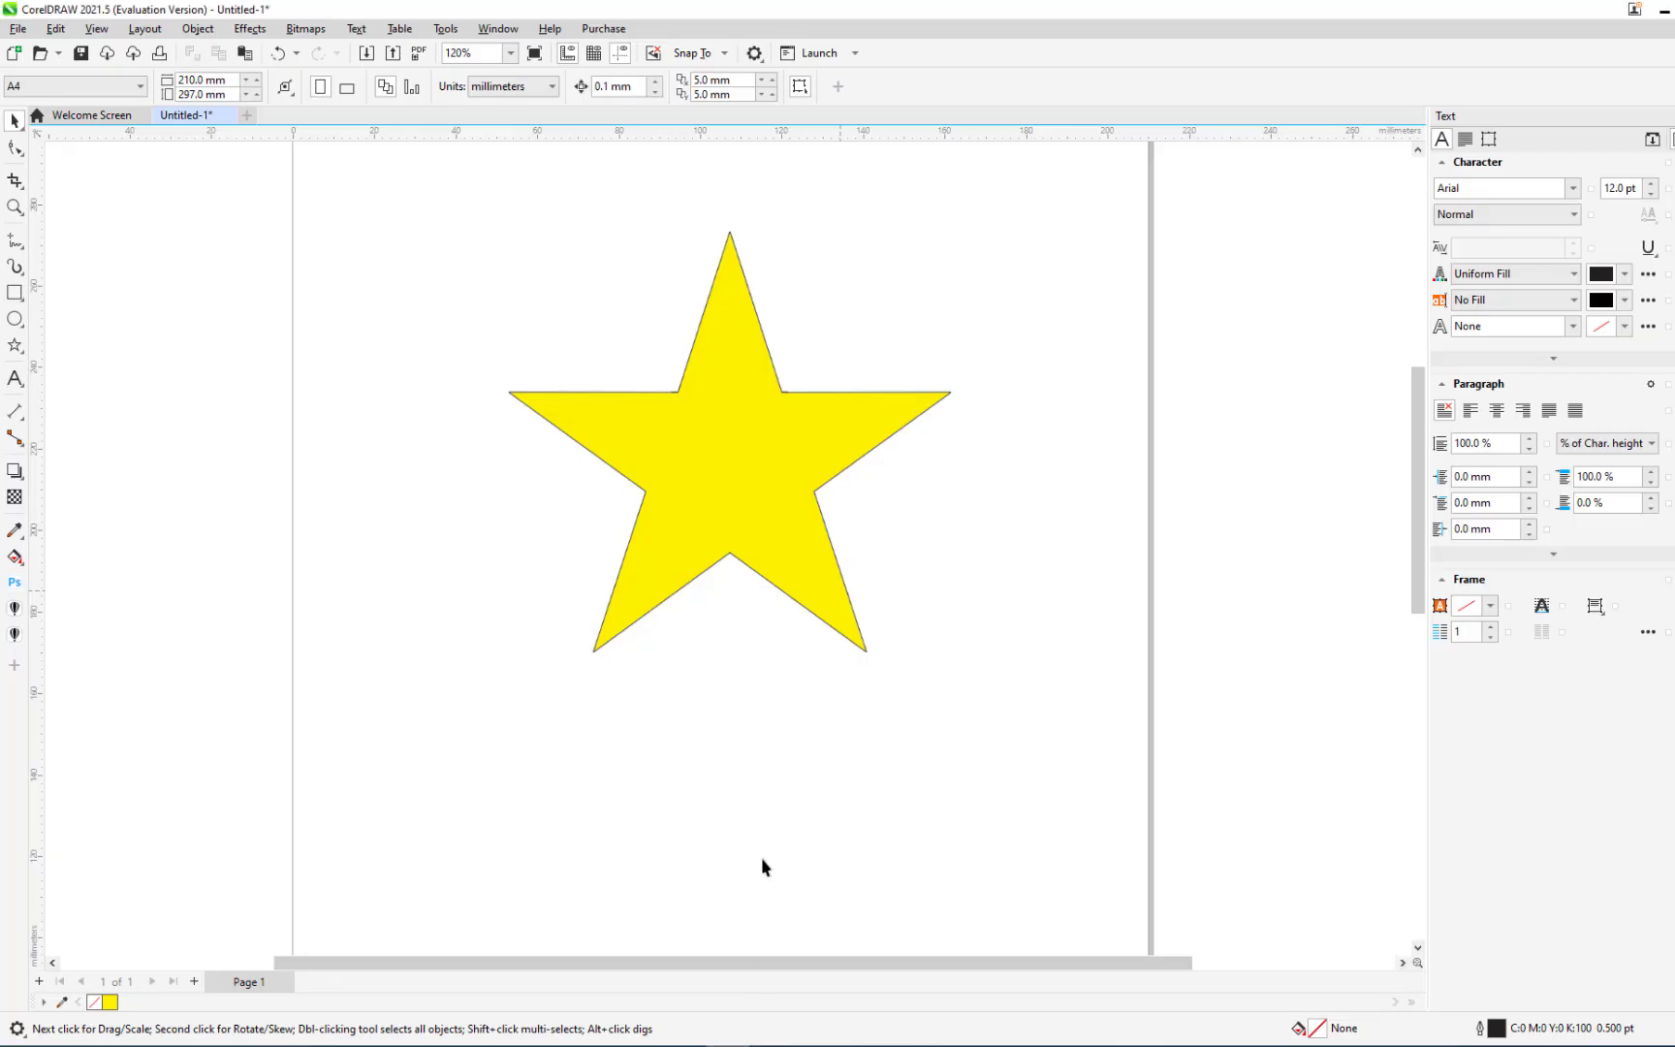
pyautogui.click(739, 594)
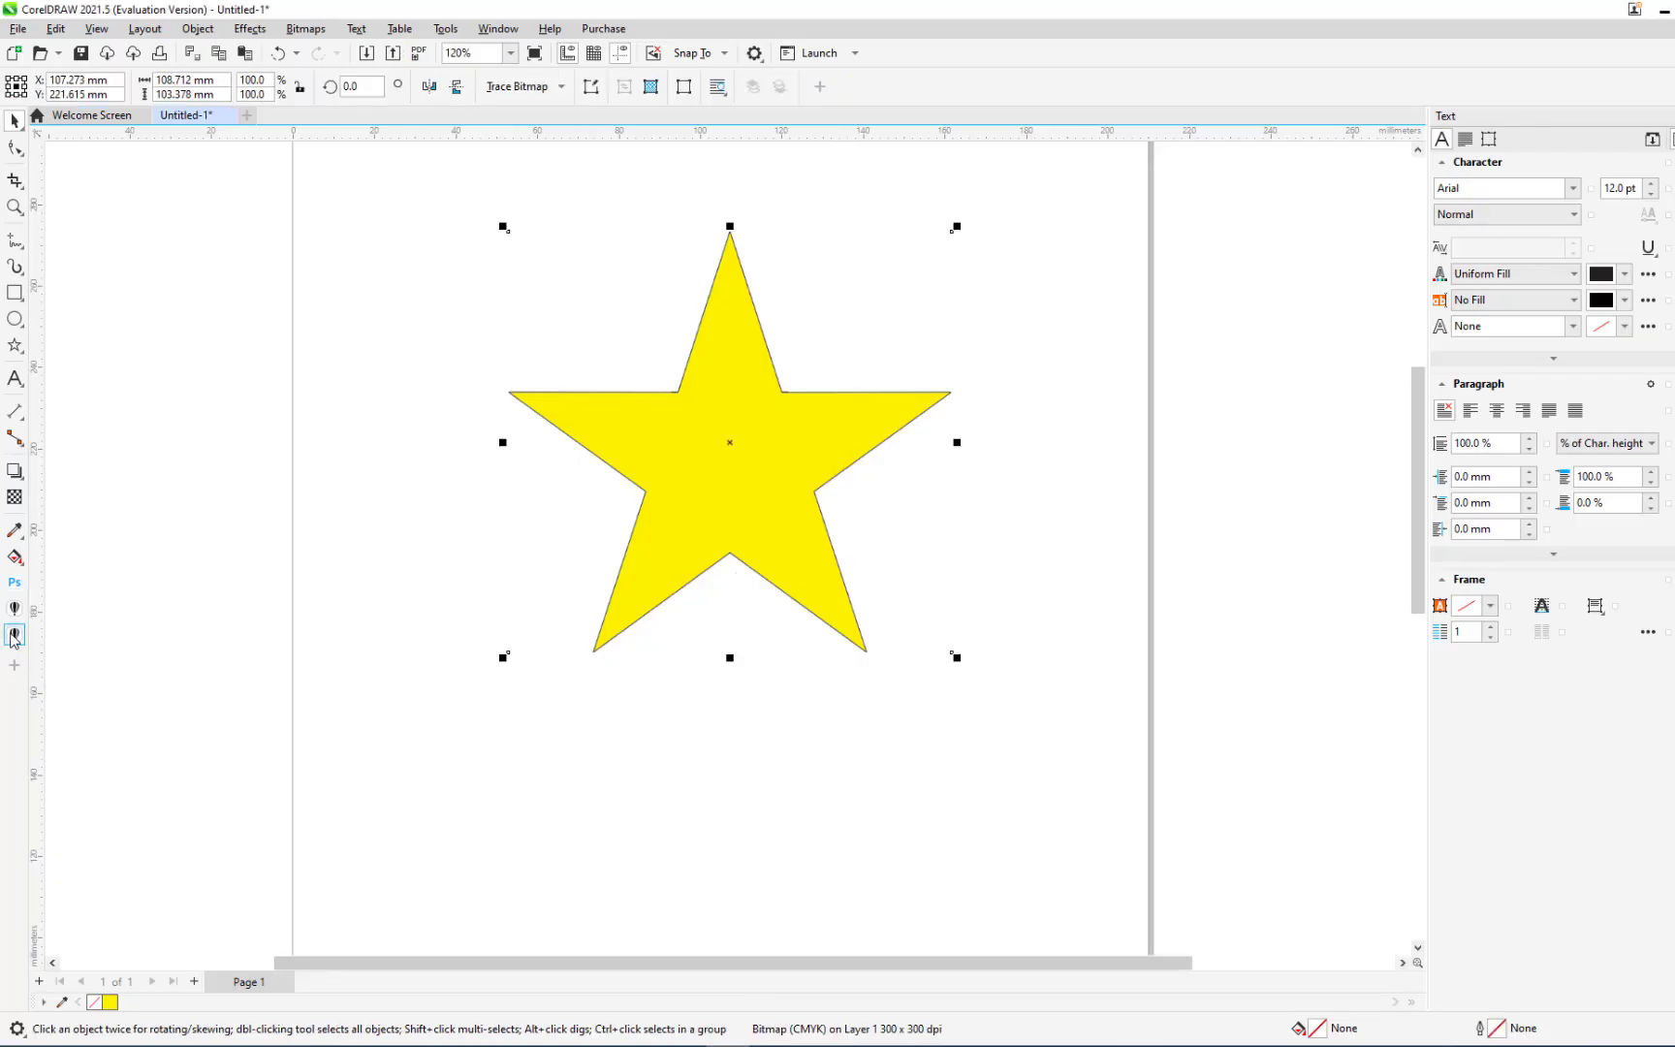